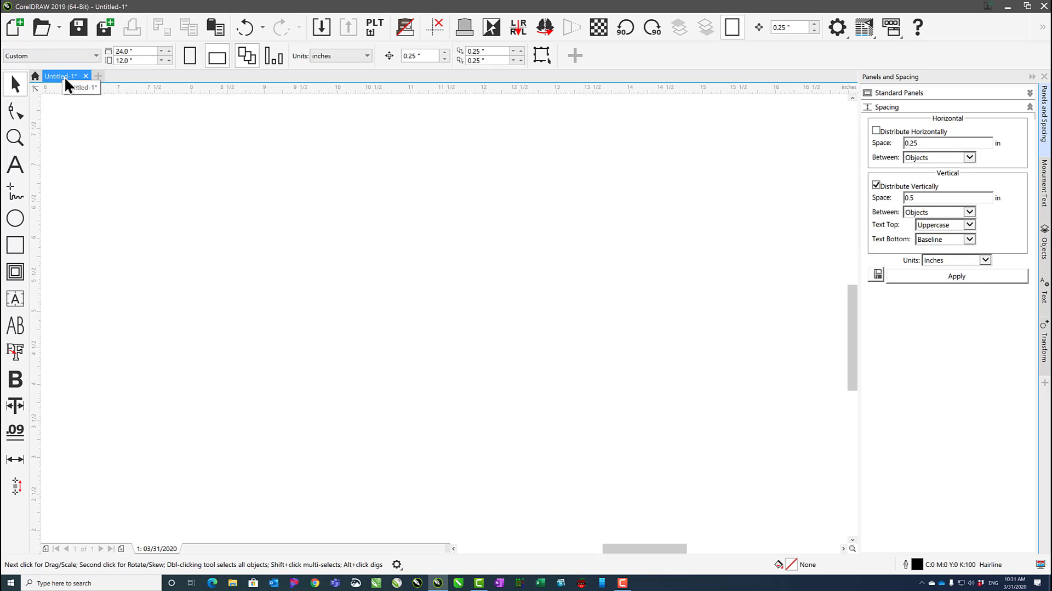
Create a new blank document and close it without saving, twice in a row
{"action": "left_click", "coordinate": [14, 27]}
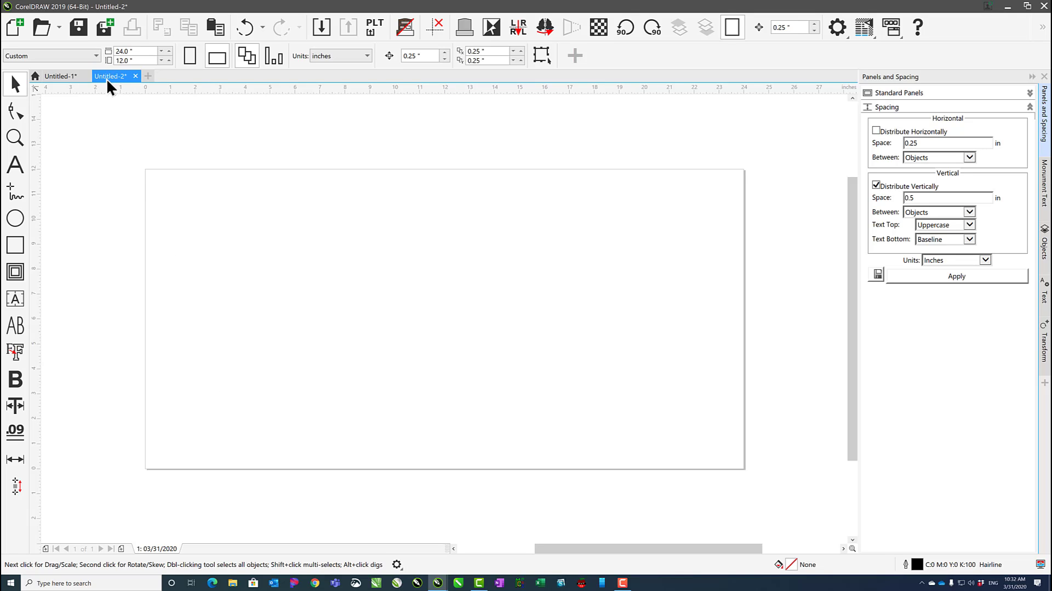
{"action": "left_click", "coordinate": [135, 76]}
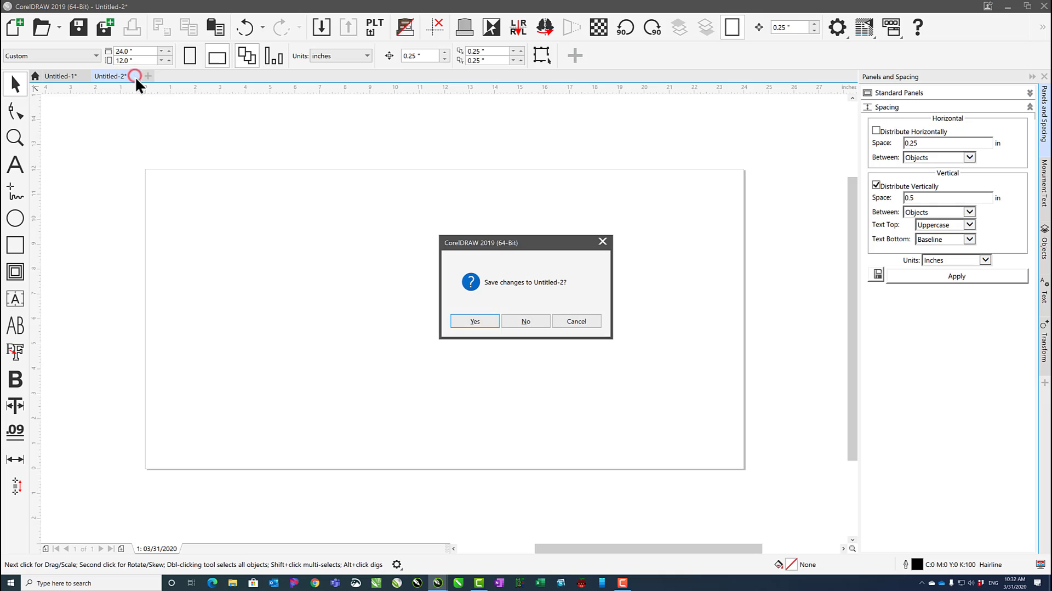
{"action": "left_click", "coordinate": [528, 320]}
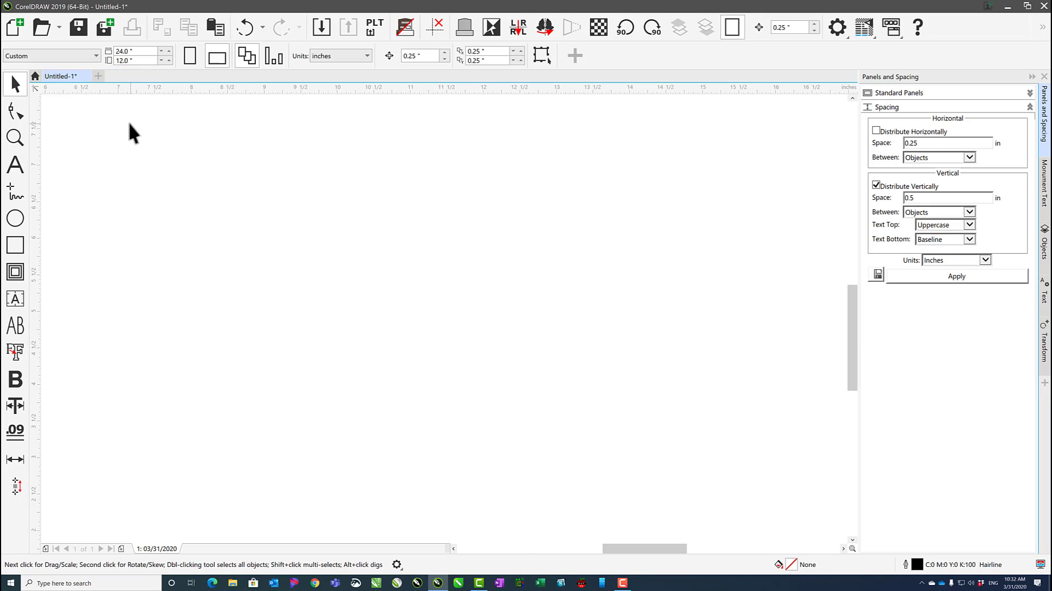
{"action": "left_click", "coordinate": [98, 78]}
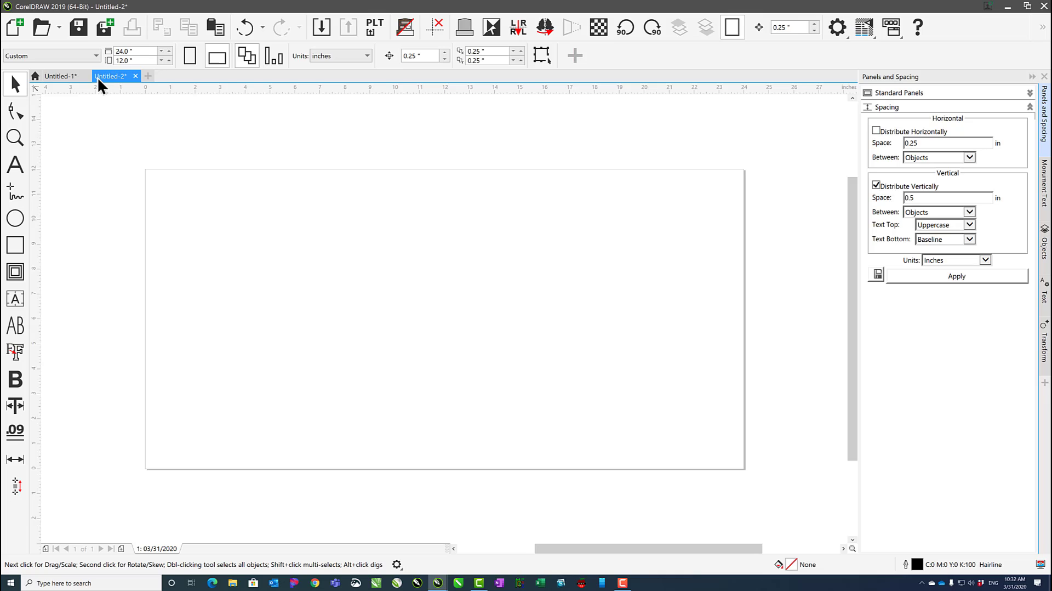
{"action": "left_click", "coordinate": [136, 77]}
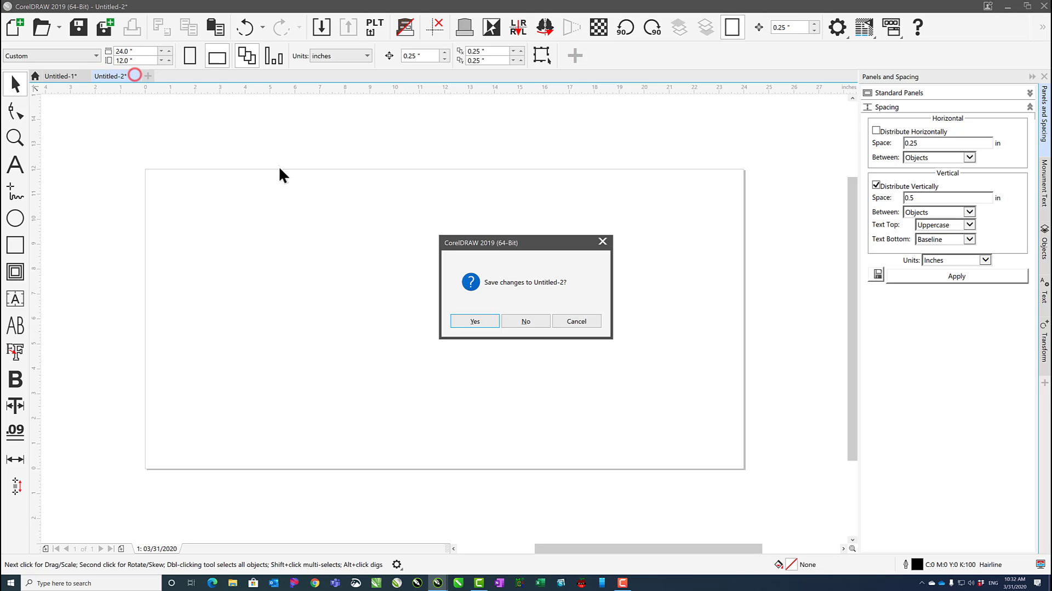
{"action": "left_click", "coordinate": [531, 321]}
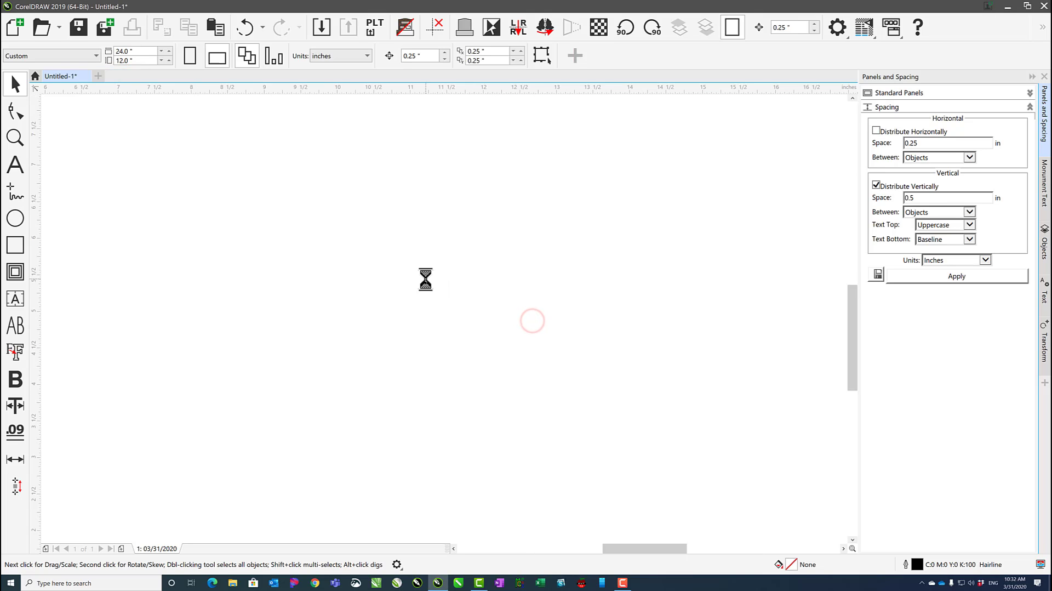
Open 347.cdr from the Resources folder and check the list of recently opened files
{"action": "left_click", "coordinate": [42, 28]}
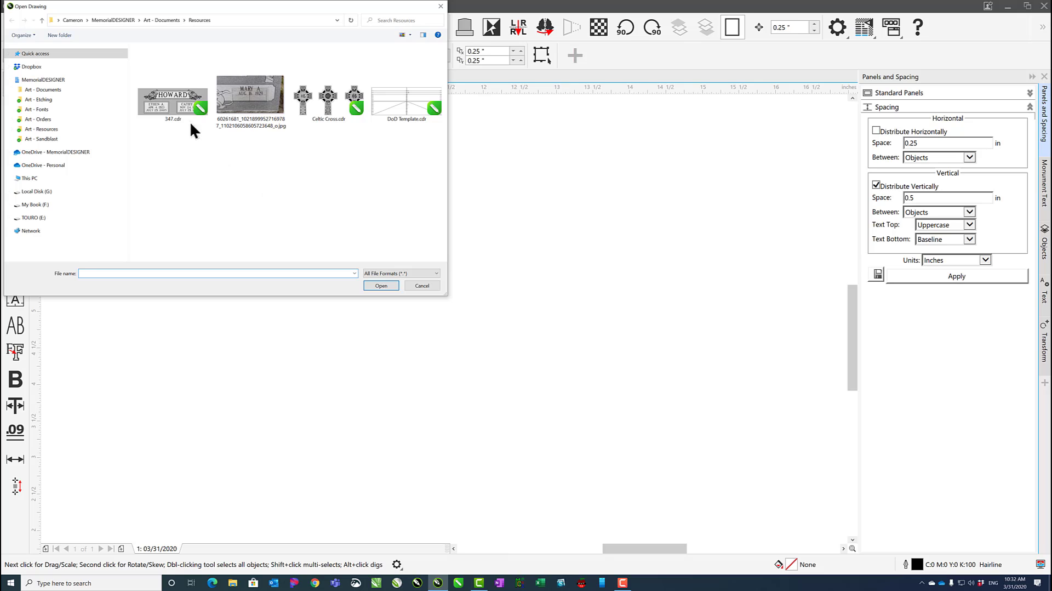
{"action": "left_click", "coordinate": [179, 102]}
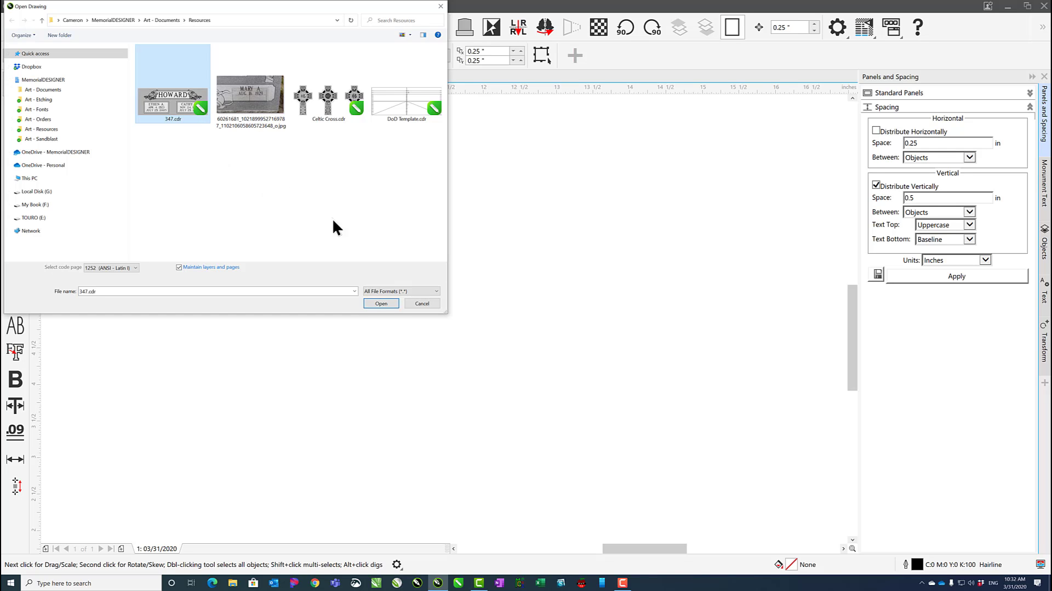
{"action": "left_click", "coordinate": [381, 302]}
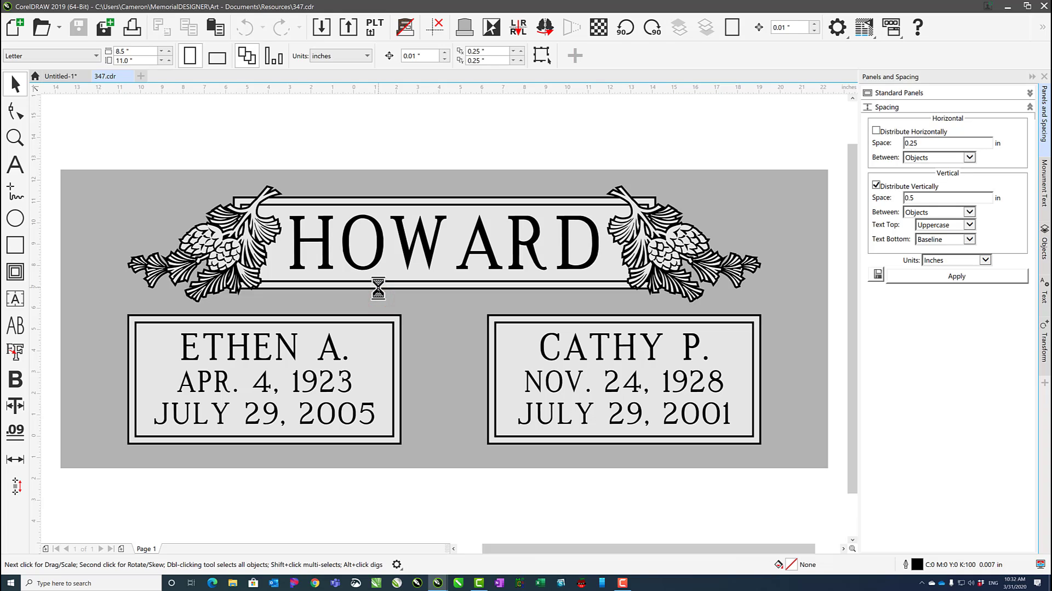
{"action": "left_click", "coordinate": [59, 27]}
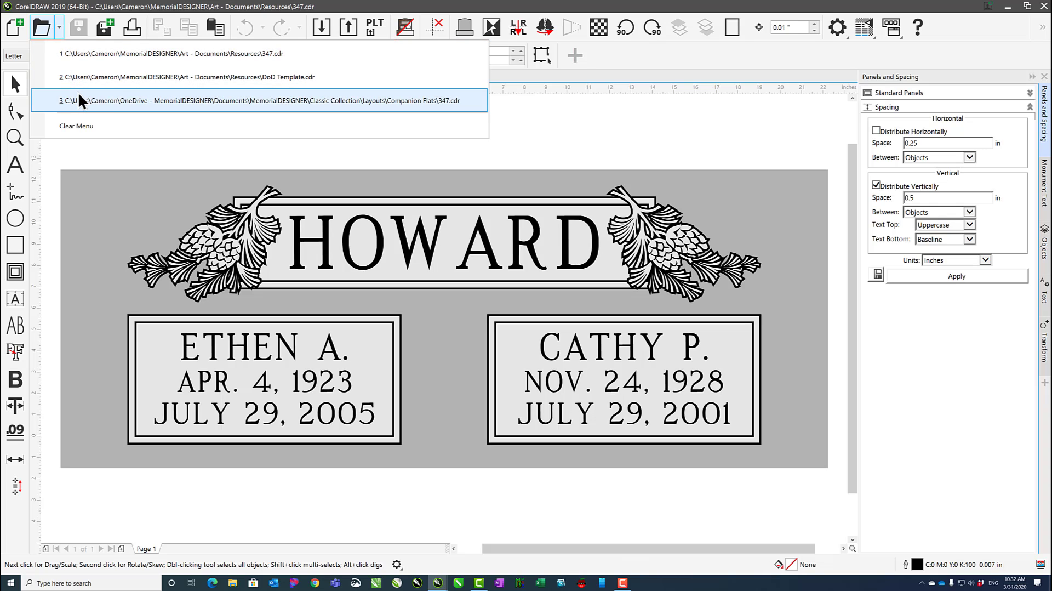
{"action": "left_click", "coordinate": [296, 155]}
Replace the family name in the memorial's upper panel with the new surname in capitals
{"action": "left_click", "coordinate": [332, 235]}
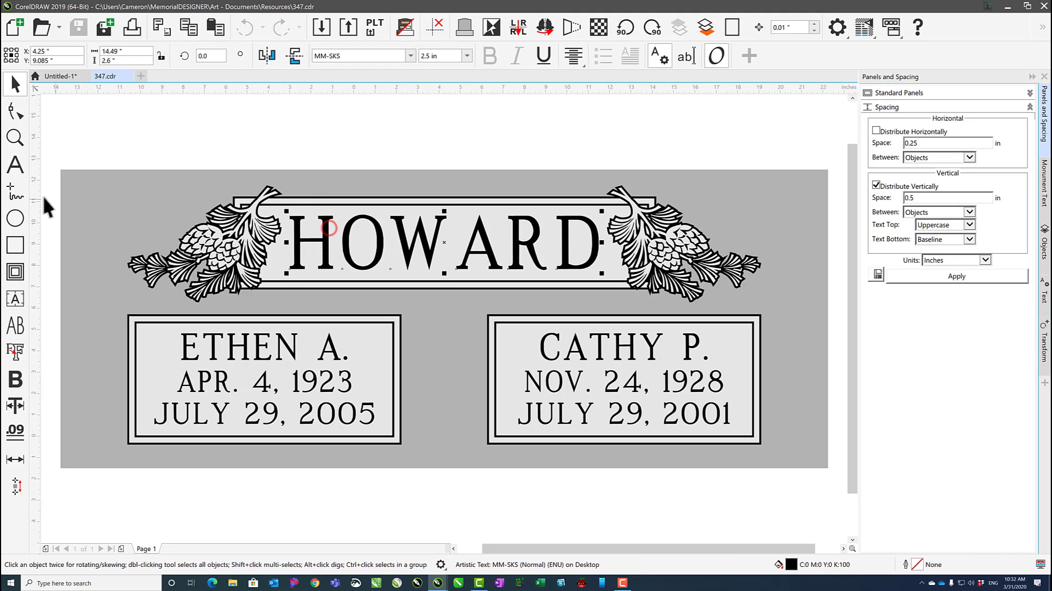
{"action": "left_click", "coordinate": [15, 161]}
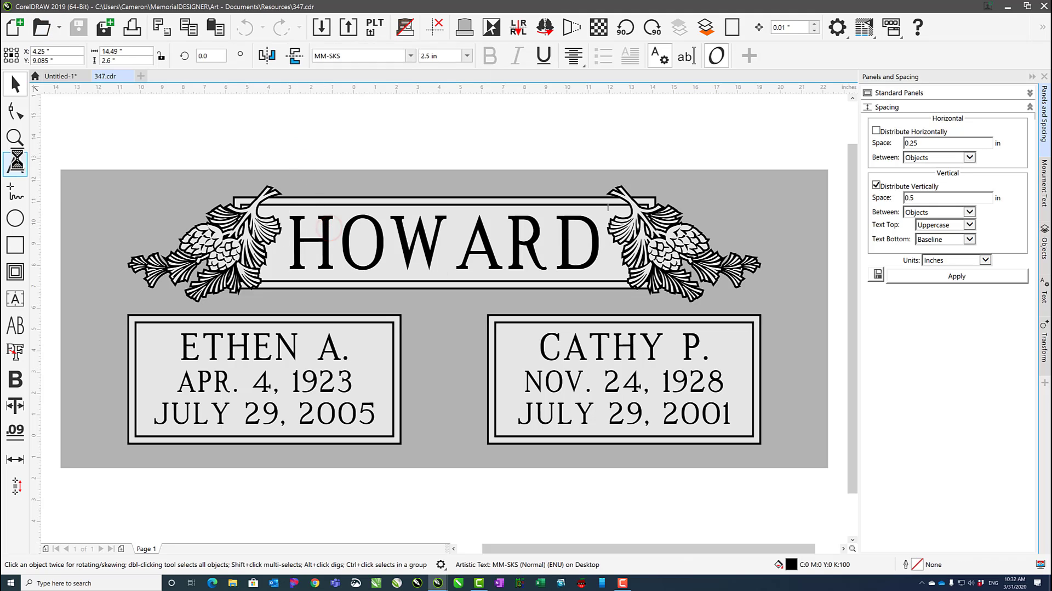
{"action": "double_click", "coordinate": [326, 248]}
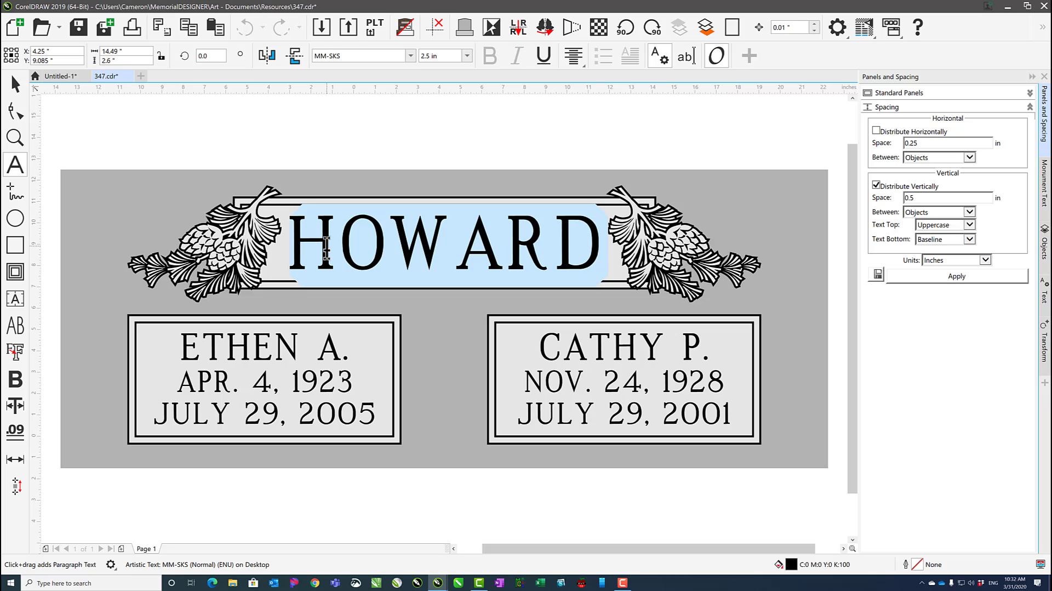
{"action": "type", "text": "MOORE"}
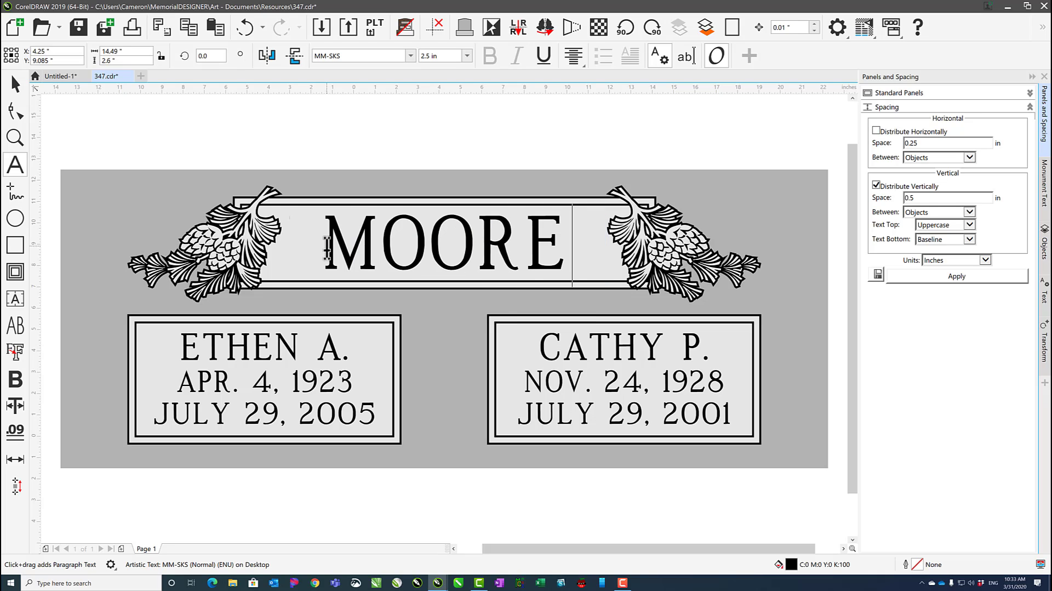
{"action": "key", "text": "Escape"}
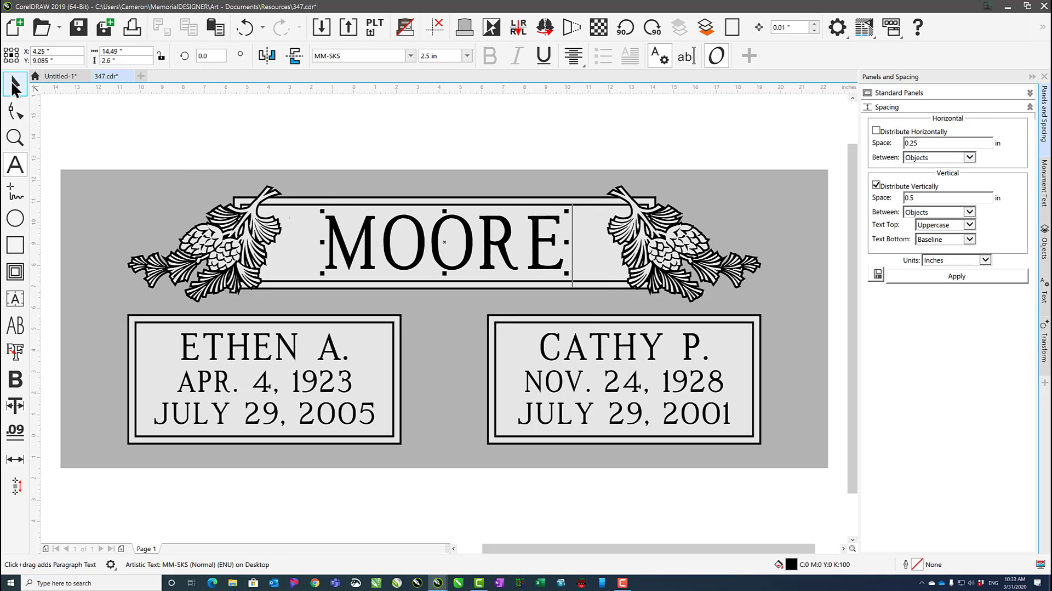
Save the changes to 347.cdr in version 21.0 (2019) format and save a copy as New Template in the Resources folder
{"action": "left_click", "coordinate": [78, 31]}
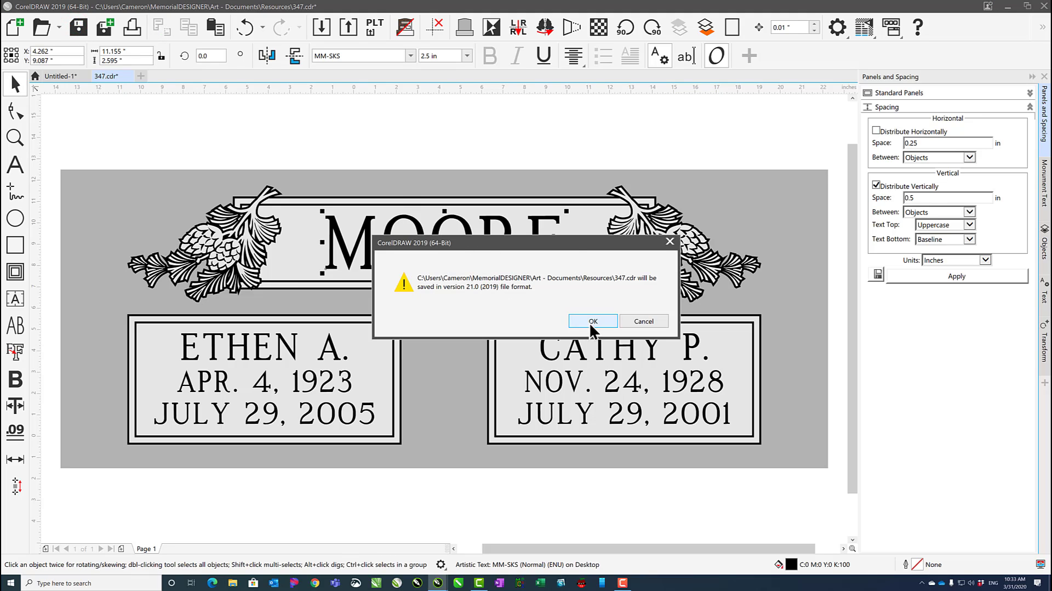
{"action": "left_click", "coordinate": [591, 322]}
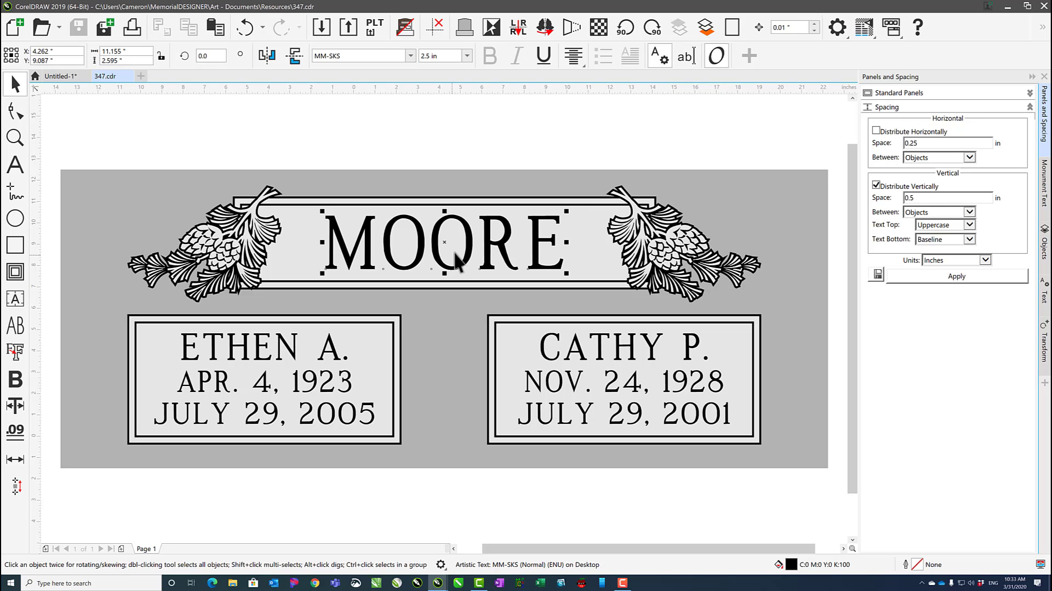
{"action": "left_click", "coordinate": [104, 29]}
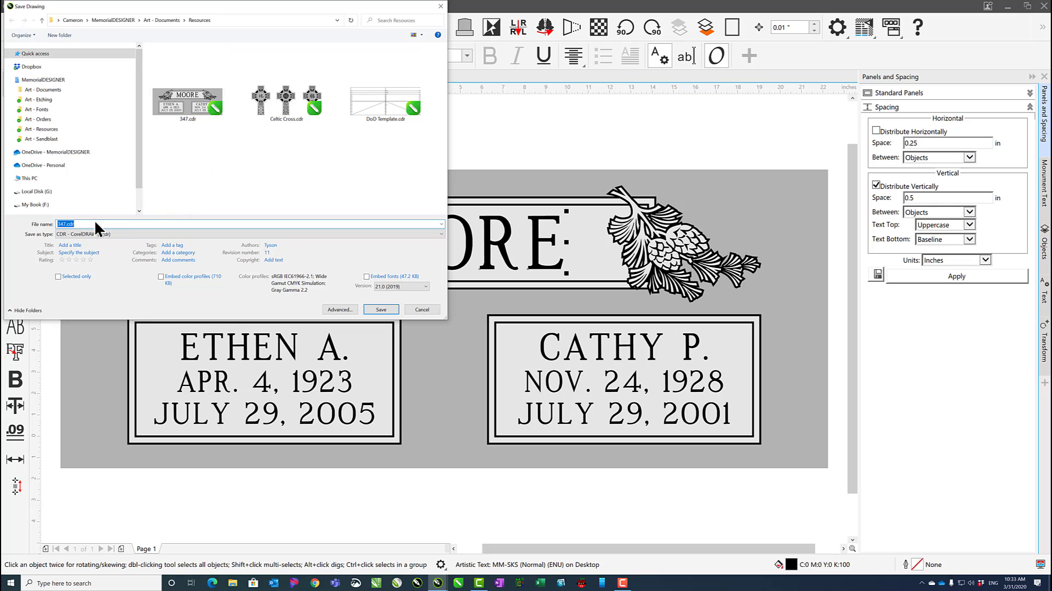
{"action": "left_click_drag", "start_coordinate": [92, 223], "coordinate": [37, 224]}
{"action": "type", "text": "New Template"}
{"action": "left_click", "coordinate": [382, 310]}
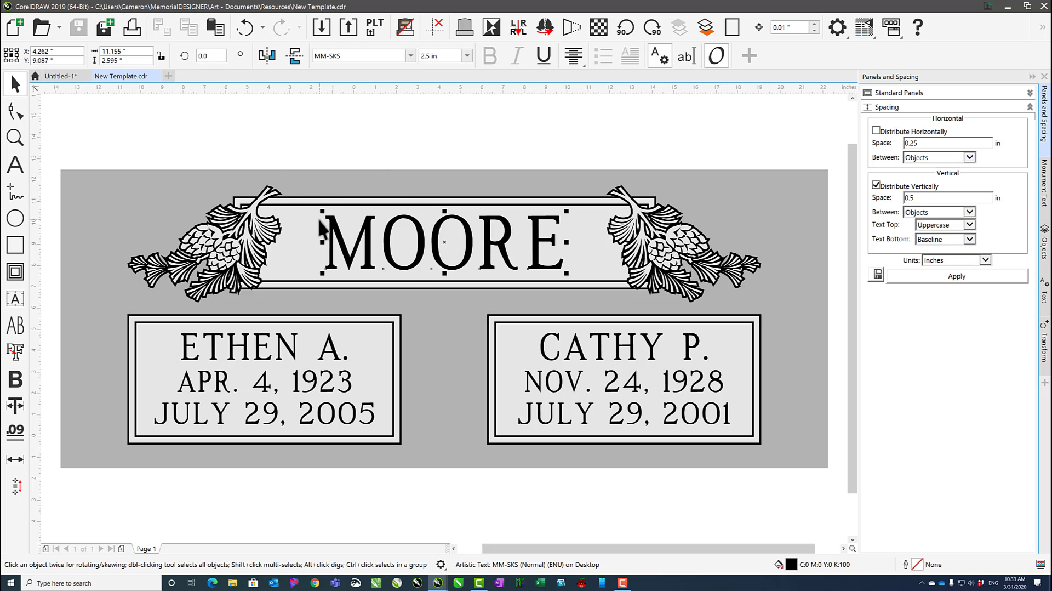
Cut the surname from the memorial's upper panel and paste it into a new blank document, closing that document without saving
{"action": "key", "text": "Delete"}
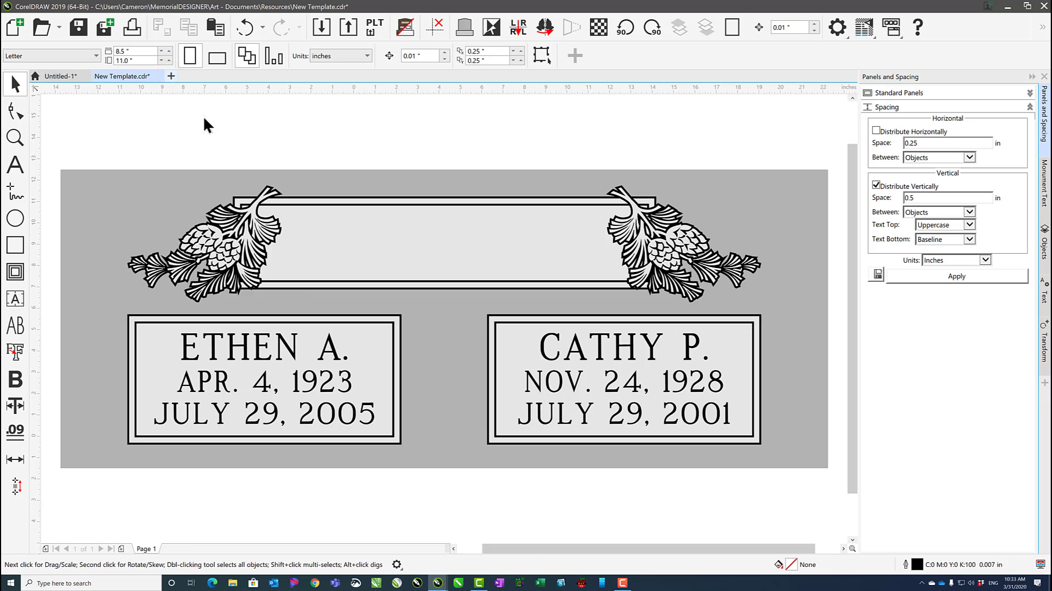
{"action": "key", "text": "ctrl+v"}
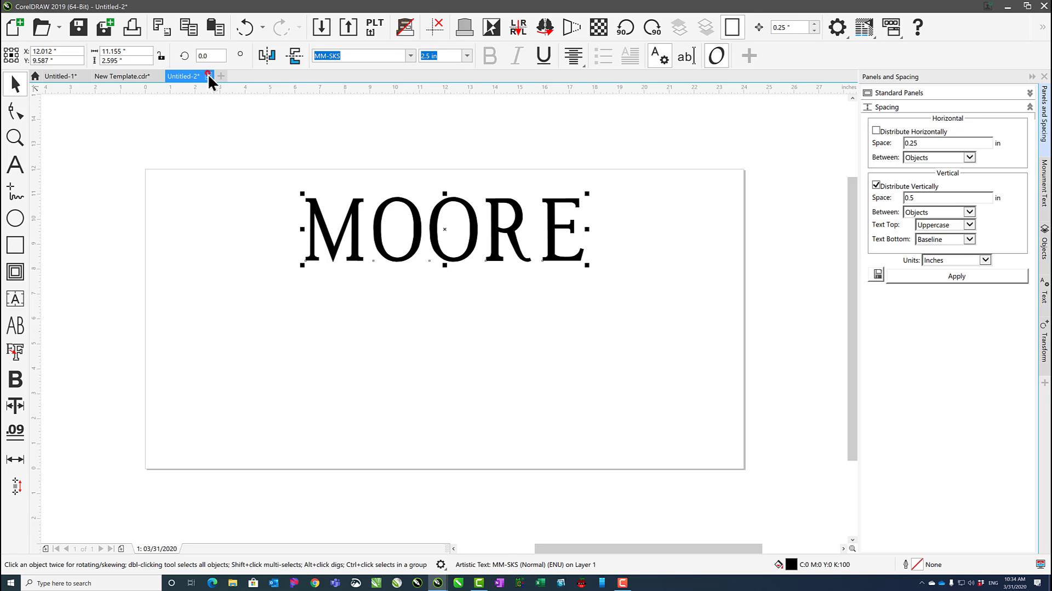
{"action": "left_click", "coordinate": [210, 76]}
{"action": "left_click", "coordinate": [529, 319]}
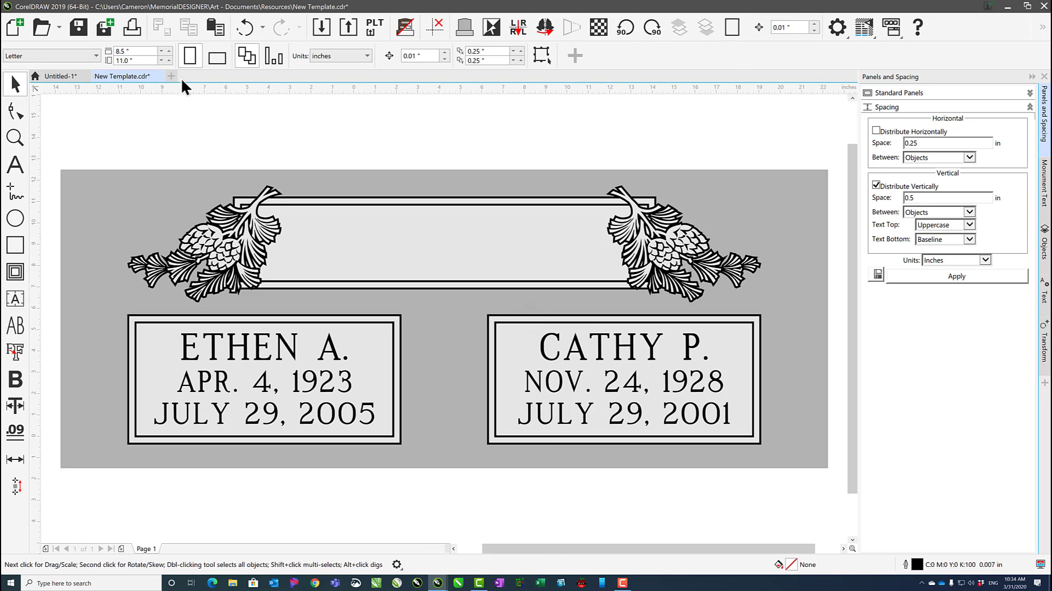
{"action": "left_click", "coordinate": [158, 77]}
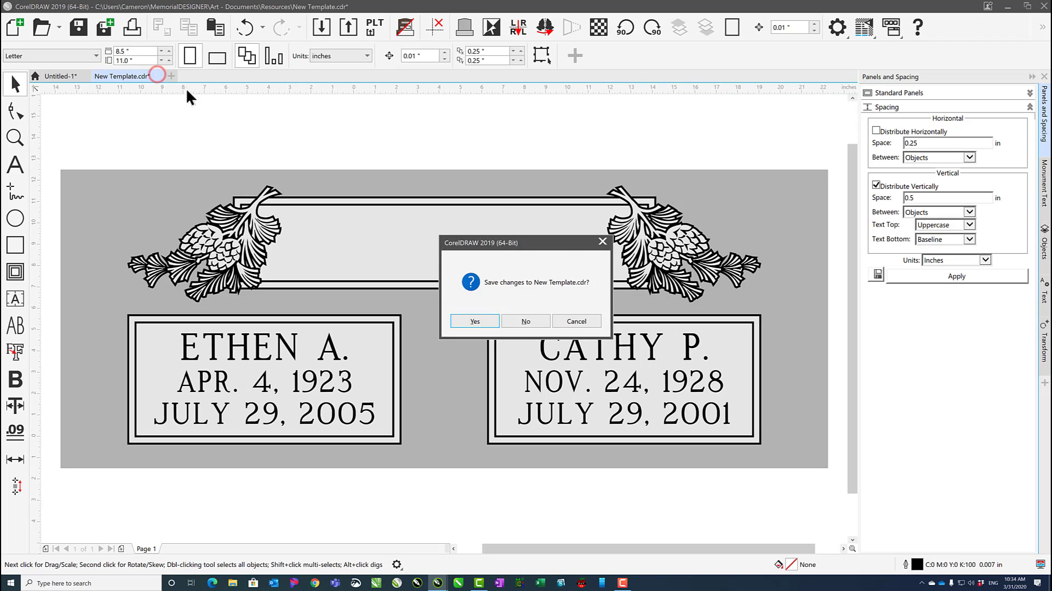
{"action": "left_click", "coordinate": [585, 319]}
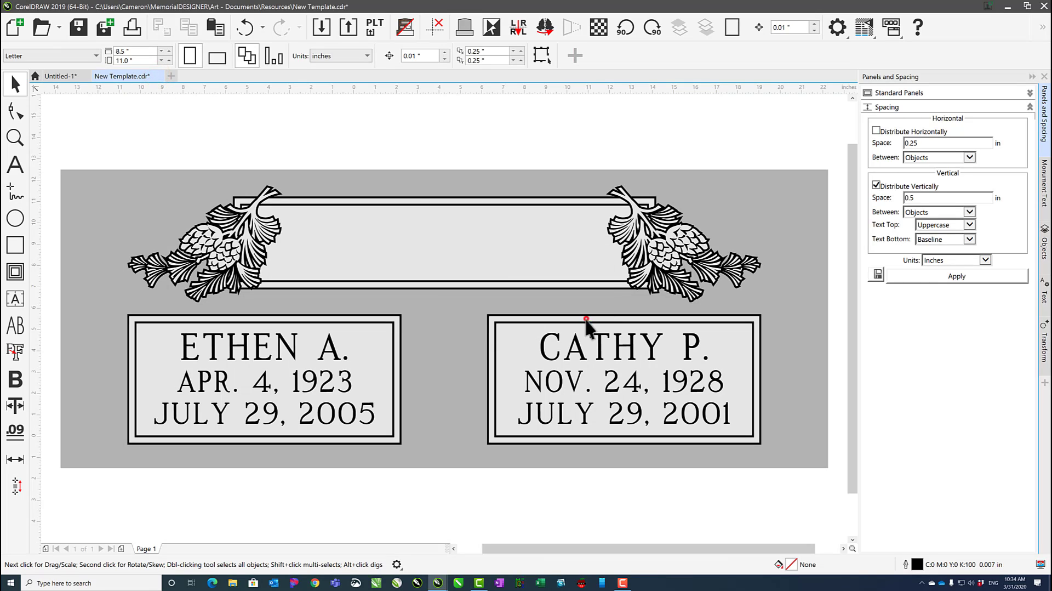
Undo the surname's removal and the earlier text replacement, and redo only the replacement
{"action": "left_click", "coordinate": [242, 27]}
{"action": "left_click", "coordinate": [241, 26]}
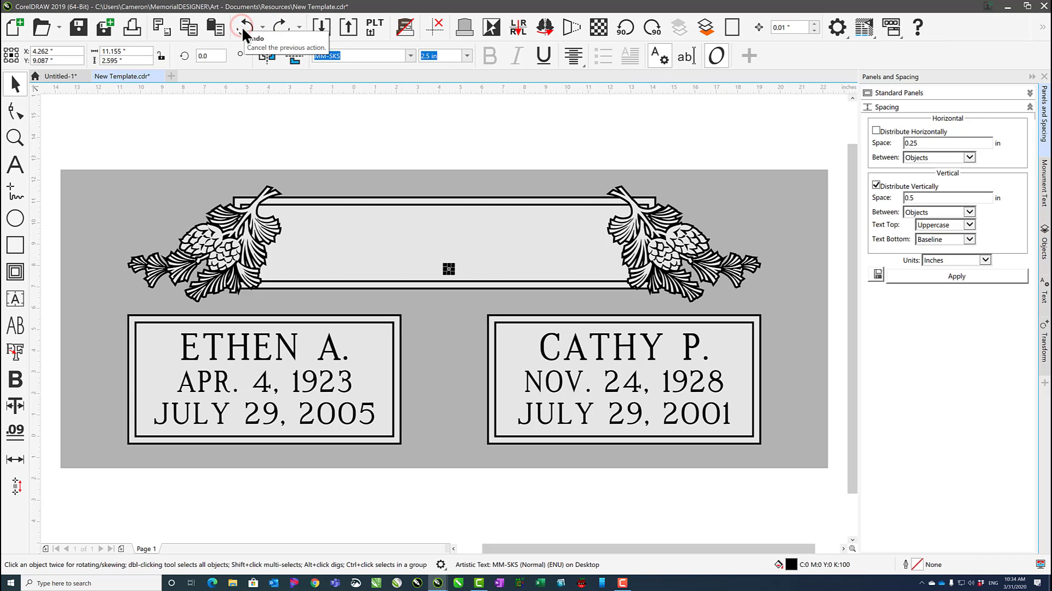
{"action": "left_click", "coordinate": [242, 26]}
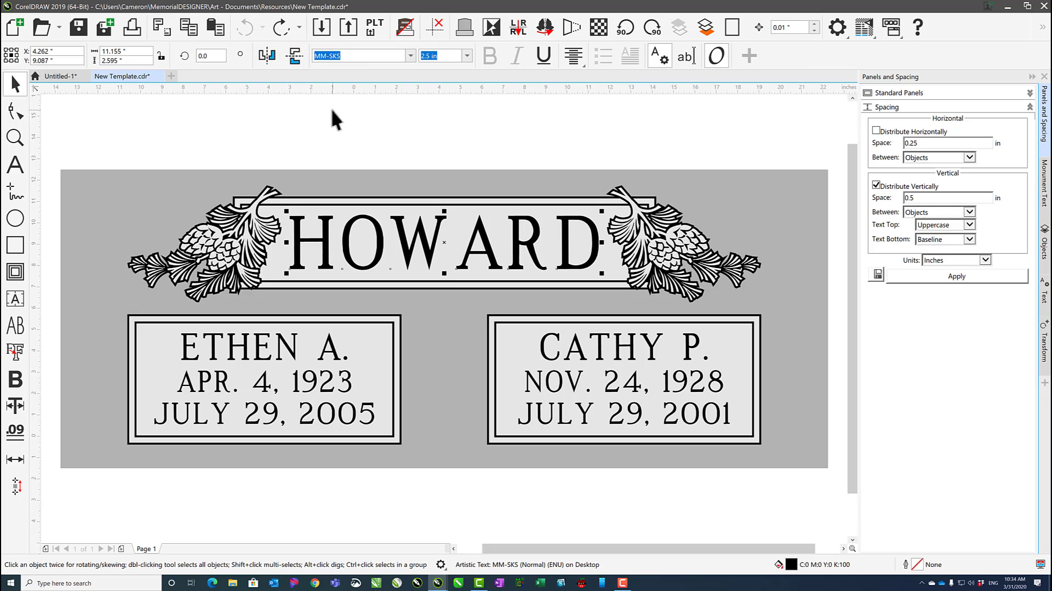
{"action": "left_click", "coordinate": [281, 30]}
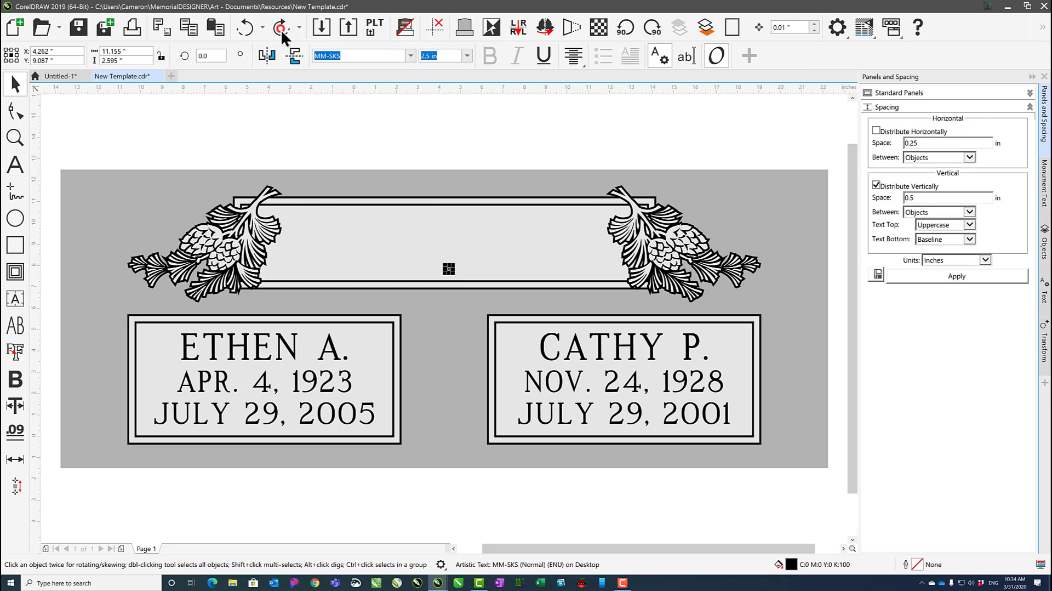
{"action": "left_click", "coordinate": [282, 27]}
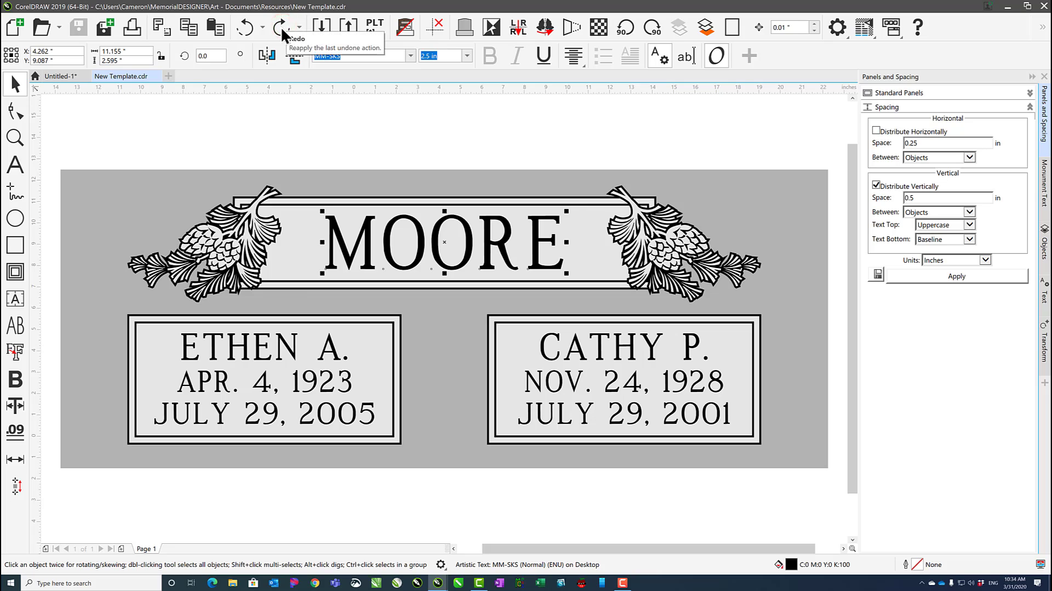
Examine the lists of actions available to undo and redo in the template drawing
{"action": "left_click", "coordinate": [262, 27]}
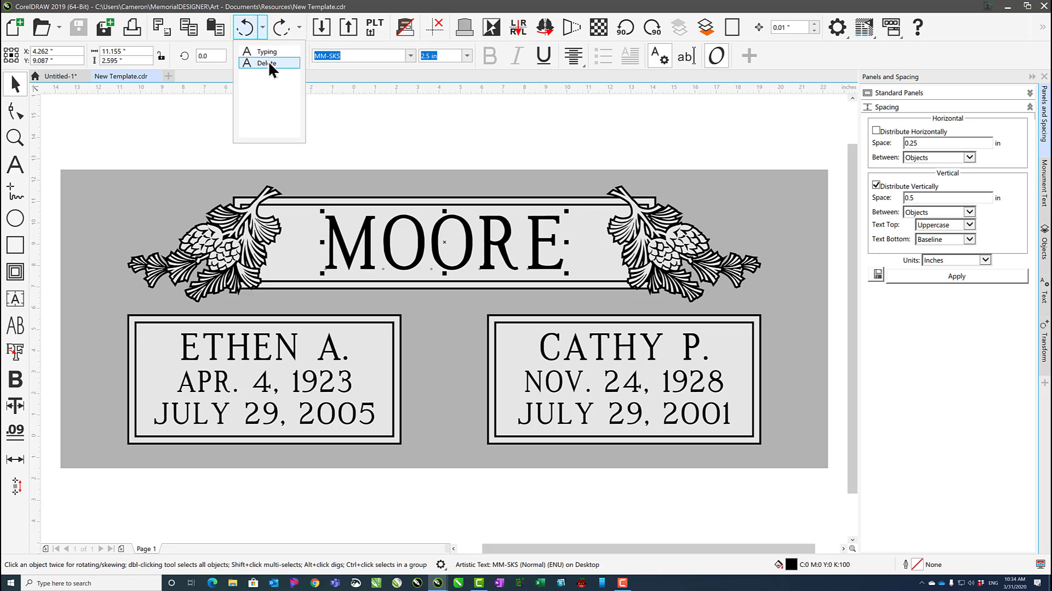
{"action": "left_click", "coordinate": [298, 23]}
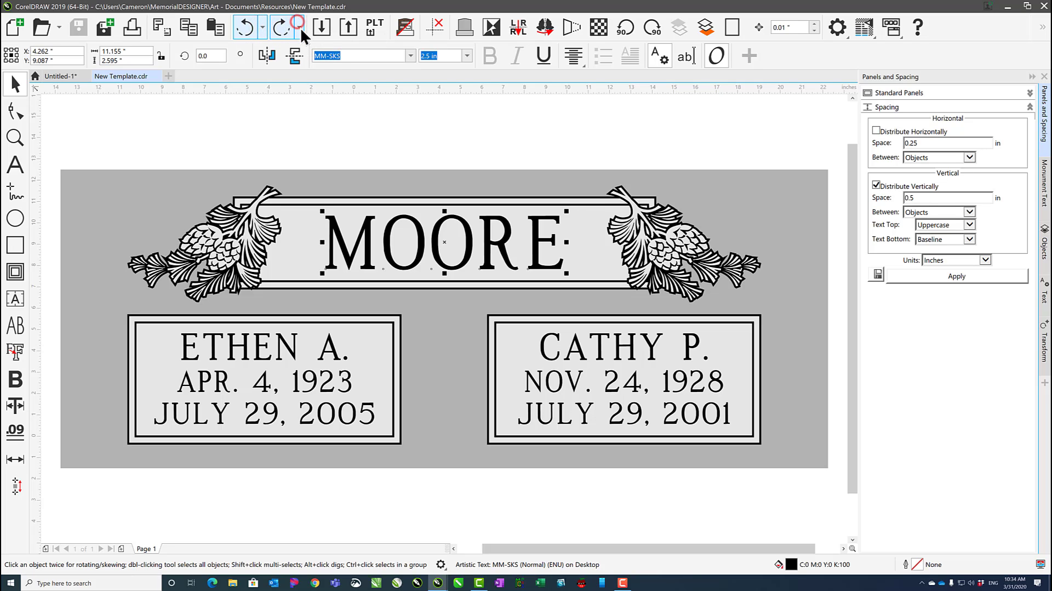
{"action": "left_click", "coordinate": [300, 28]}
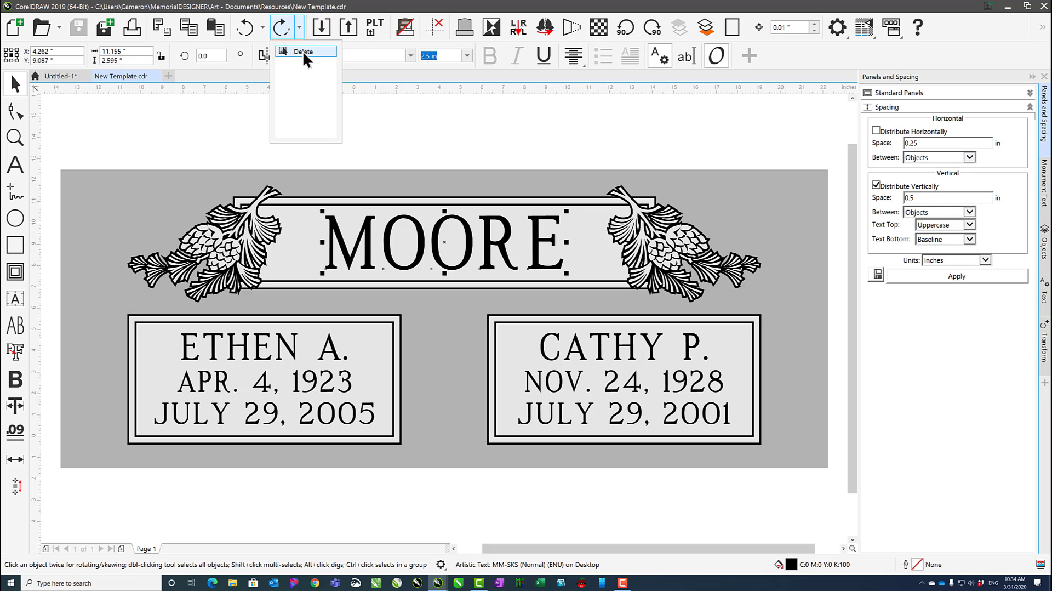
{"action": "left_click", "coordinate": [302, 51]}
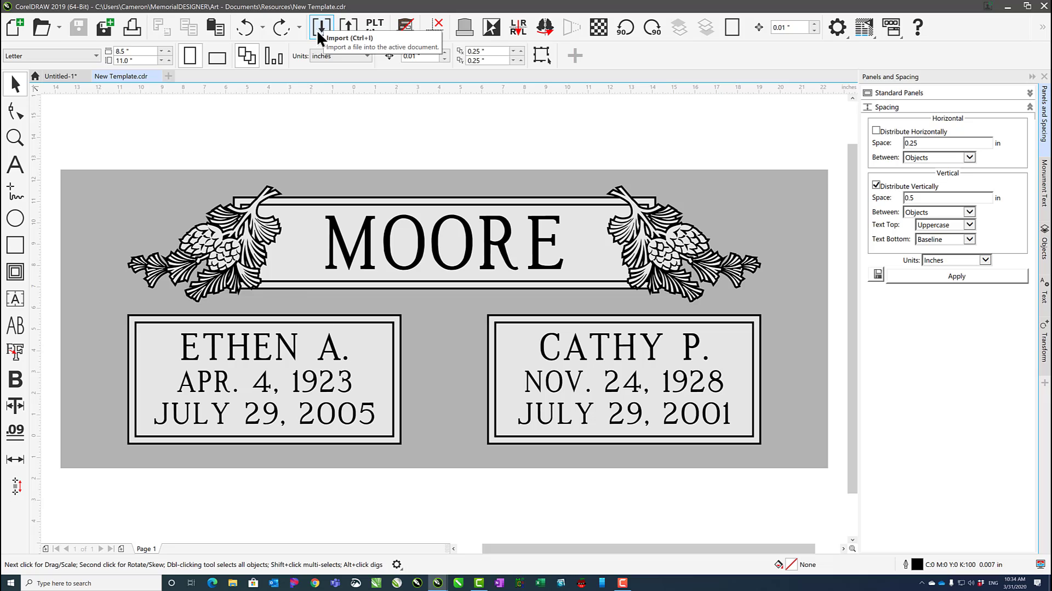
Import the headstone JPG photo from the Resources folder at its original size and place it in the empty area above the memorial
{"action": "left_click", "coordinate": [317, 31]}
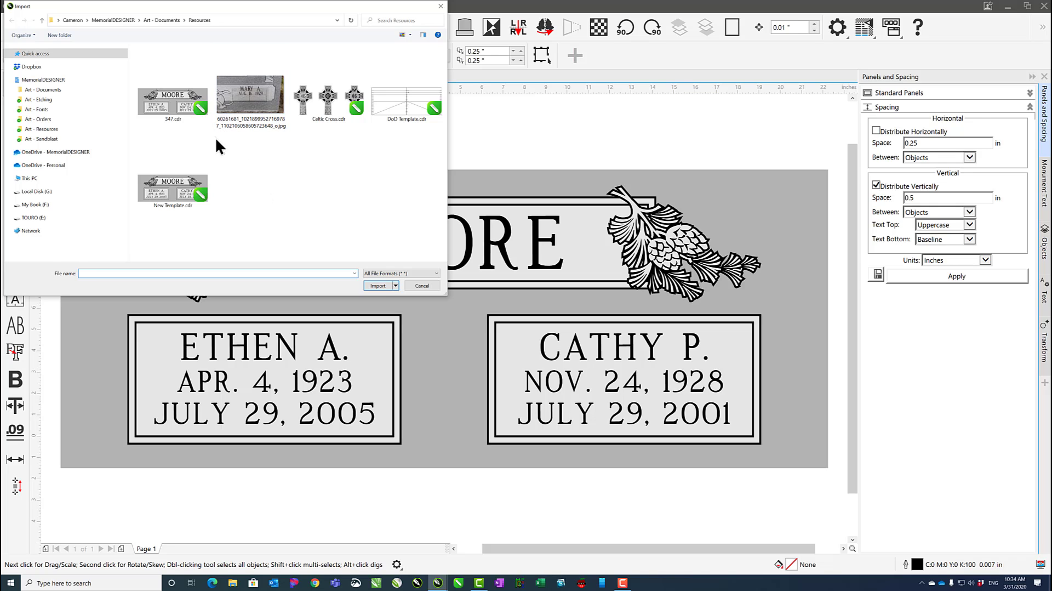
{"action": "left_click", "coordinate": [250, 103]}
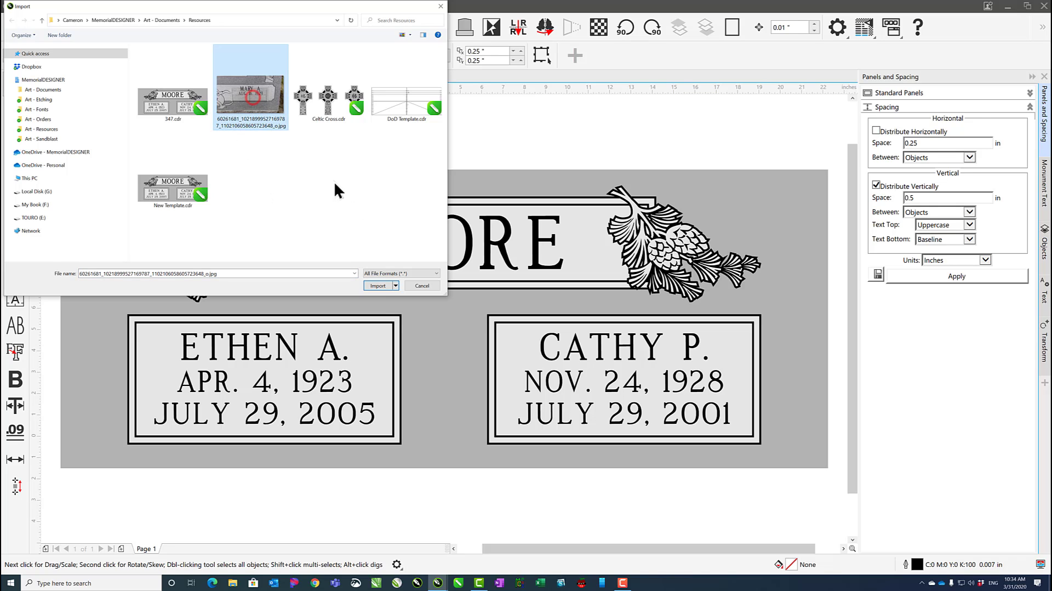
{"action": "left_click", "coordinate": [378, 286]}
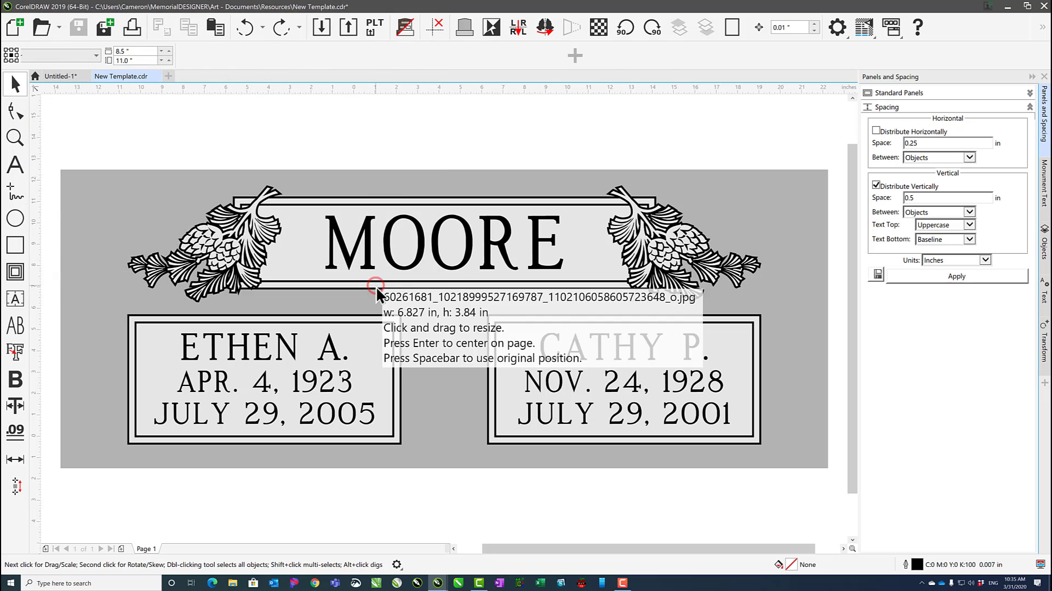
{"action": "left_click", "coordinate": [376, 227]}
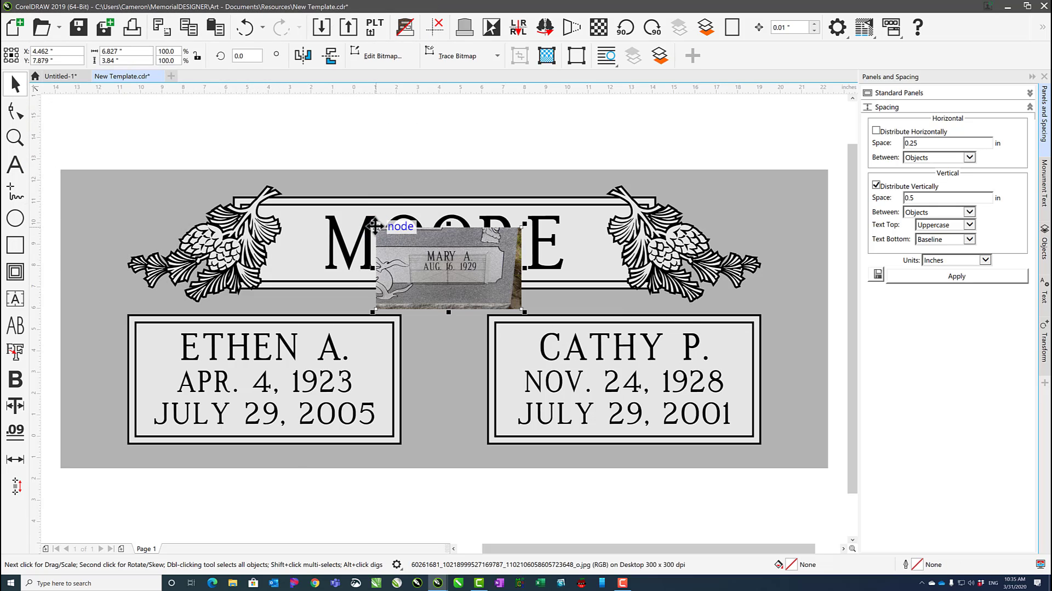
{"action": "scroll", "coordinate": [376, 226], "scroll_direction": "down", "scroll_amount": 2}
{"action": "left_click_drag", "start_coordinate": [457, 333], "coordinate": [418, 195]}
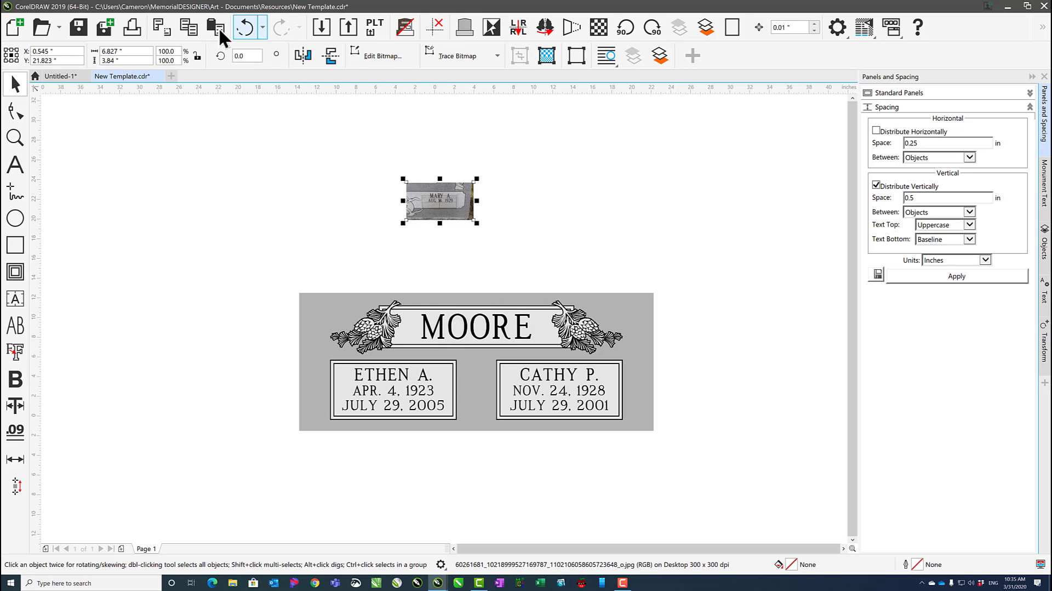
Import the headstone photo a second time, sizing it to about 29.3 by 16.5 inches beside the small copy
{"action": "left_click", "coordinate": [318, 24]}
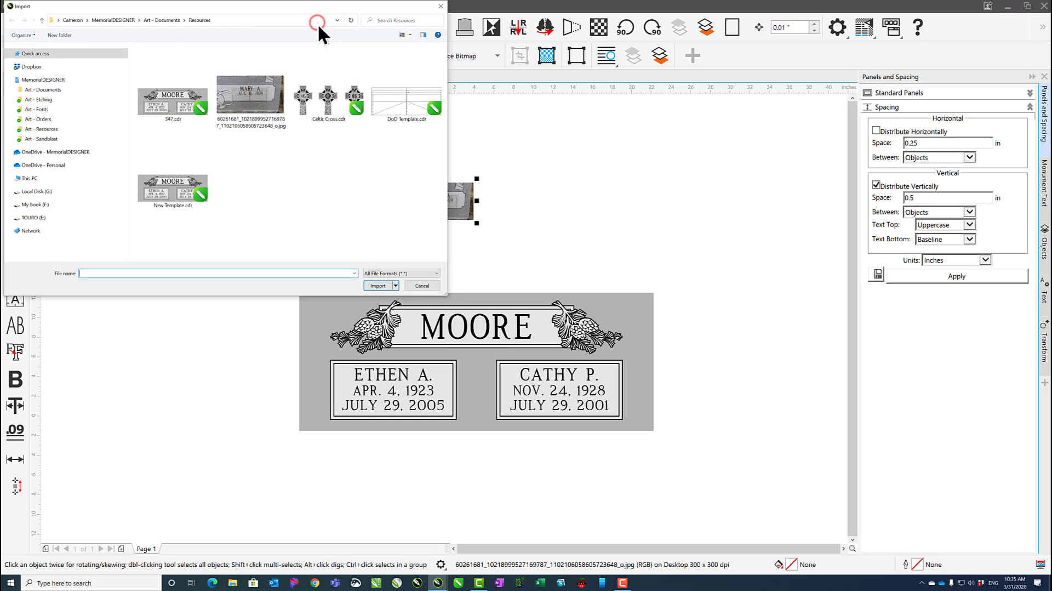
{"action": "left_click", "coordinate": [261, 90]}
{"action": "left_click", "coordinate": [374, 283]}
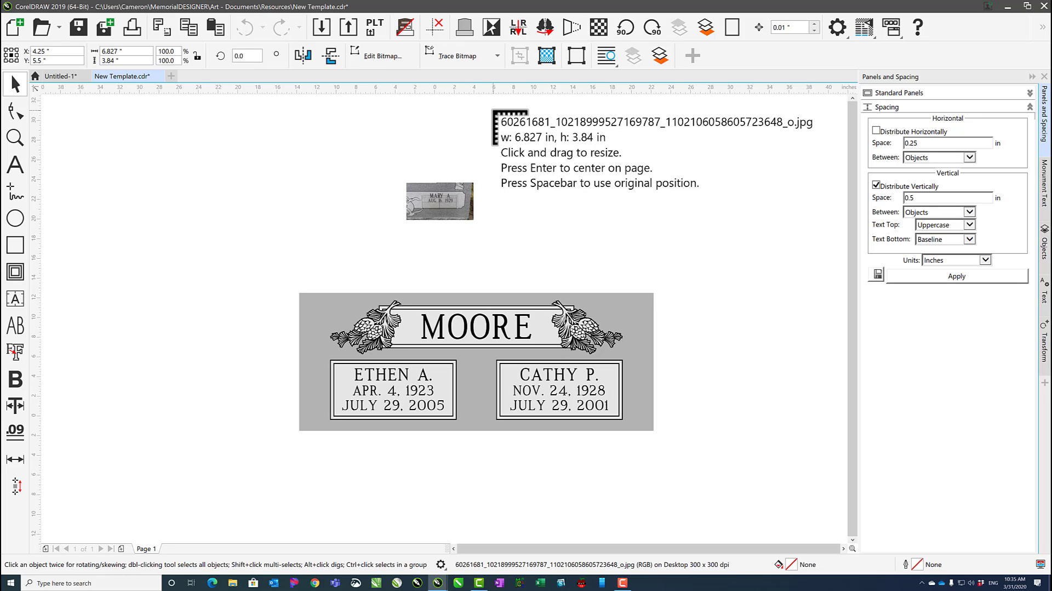
{"action": "left_click_drag", "start_coordinate": [494, 112], "coordinate": [791, 356]}
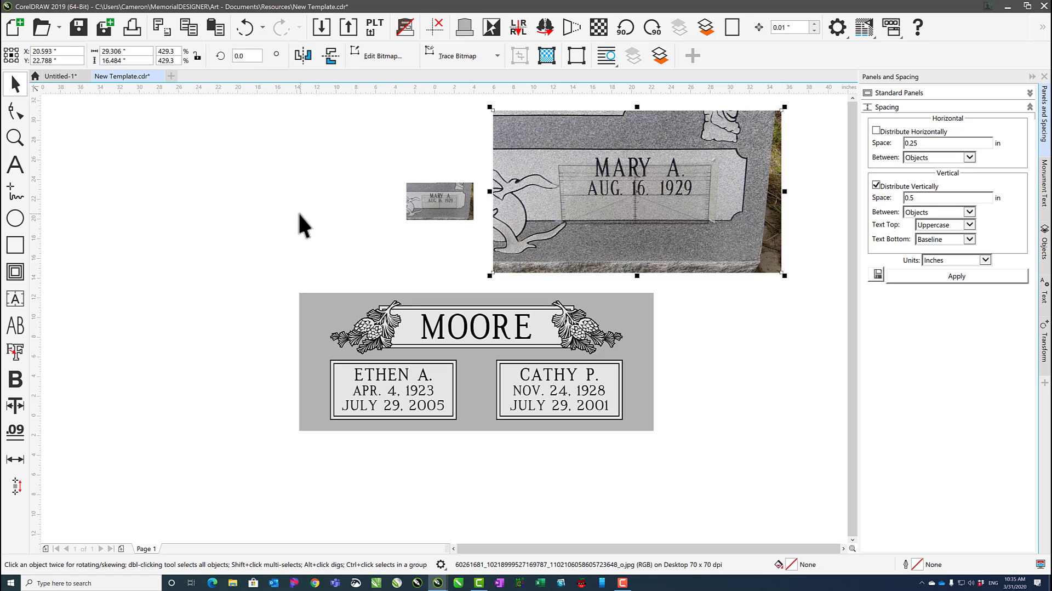
Import the headstone photo a third time at its original size, centred on the page
{"action": "left_click", "coordinate": [320, 27]}
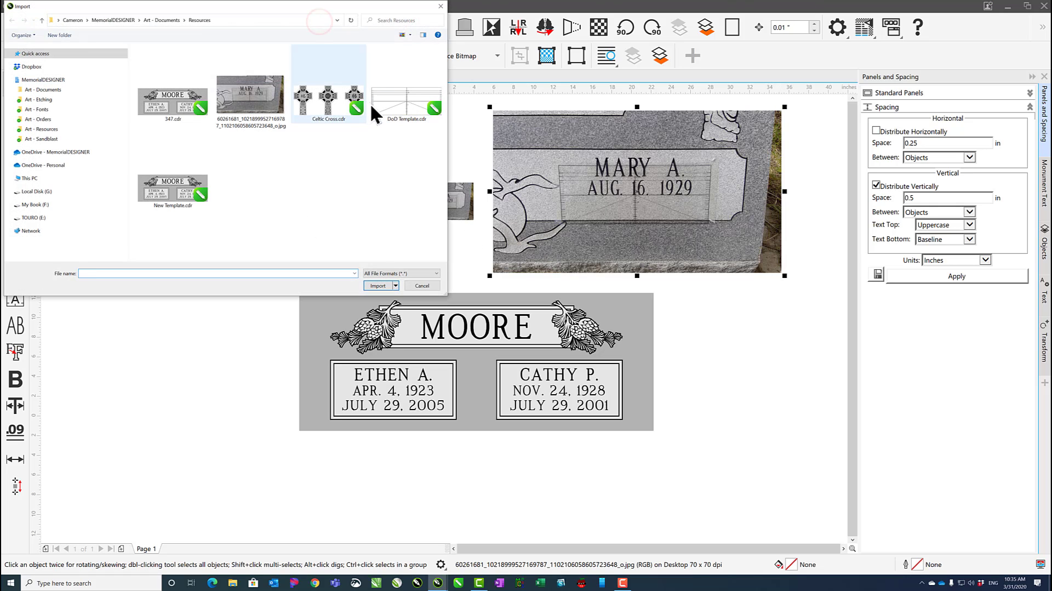
{"action": "left_click", "coordinate": [257, 95]}
{"action": "left_click", "coordinate": [378, 285]}
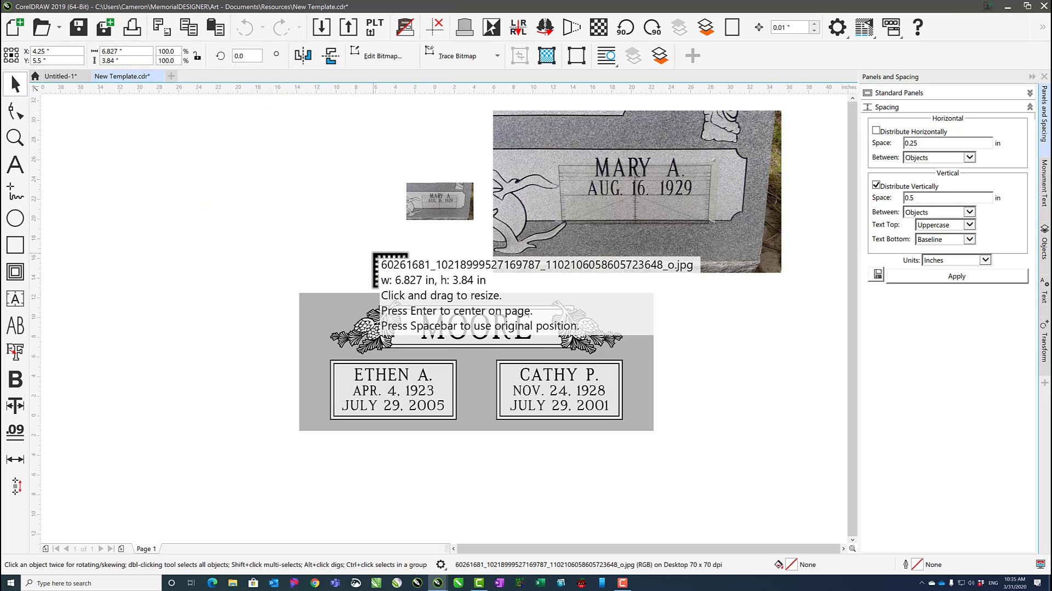
{"action": "key", "text": "Return"}
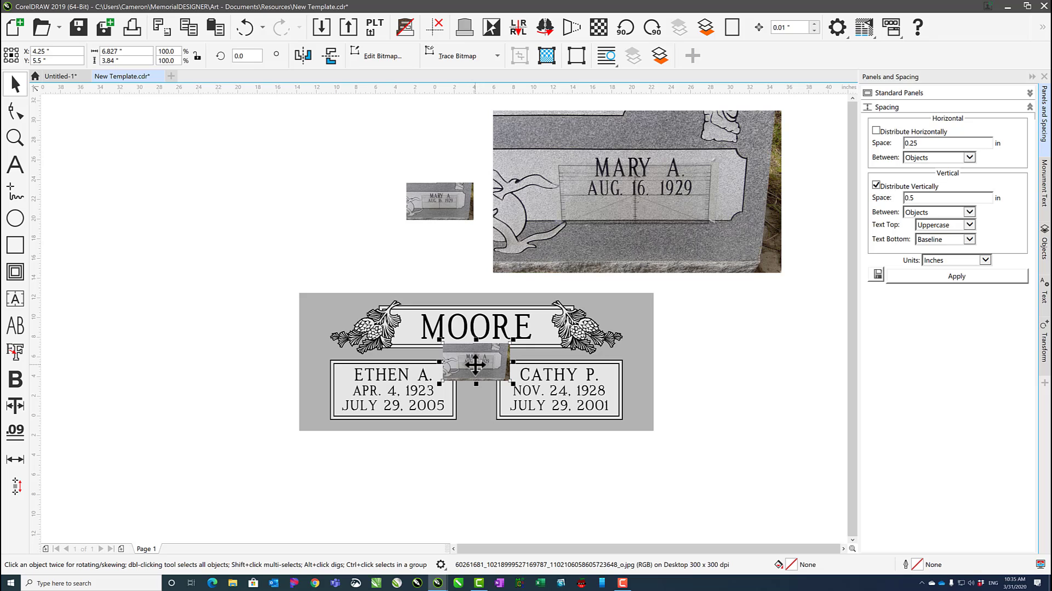
Import the drawing 347.cdr centred on the page with its layers and pages maintained, and deselect it
{"action": "left_click", "coordinate": [322, 25]}
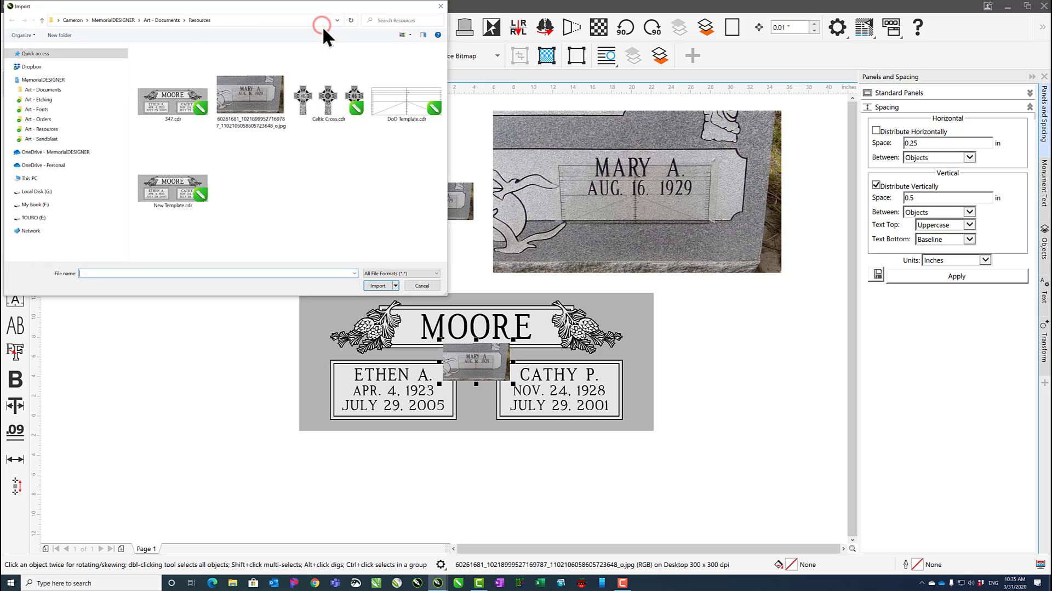
{"action": "left_click", "coordinate": [173, 99]}
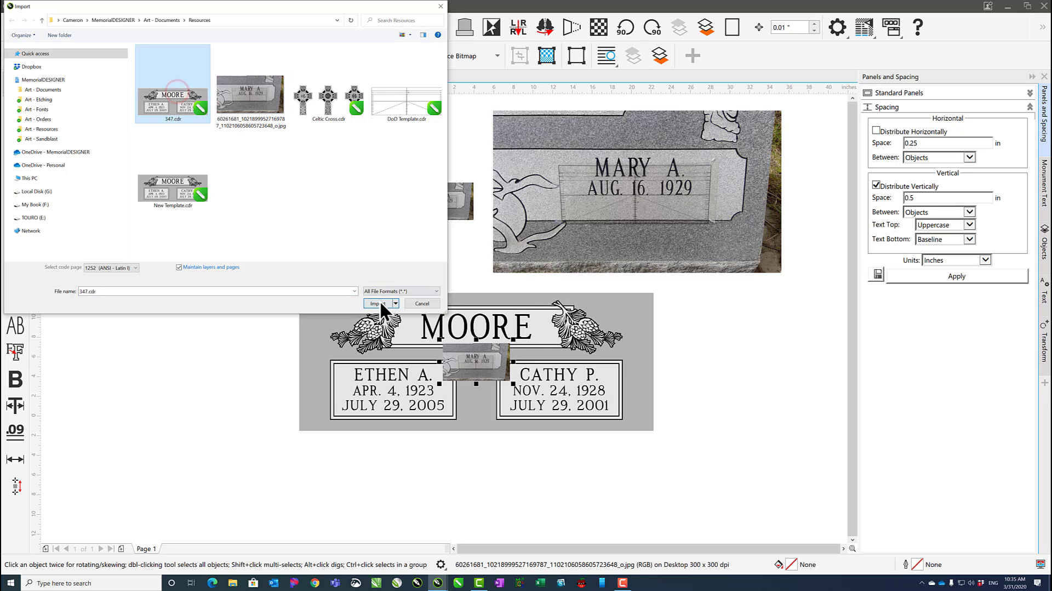
{"action": "left_click", "coordinate": [378, 300]}
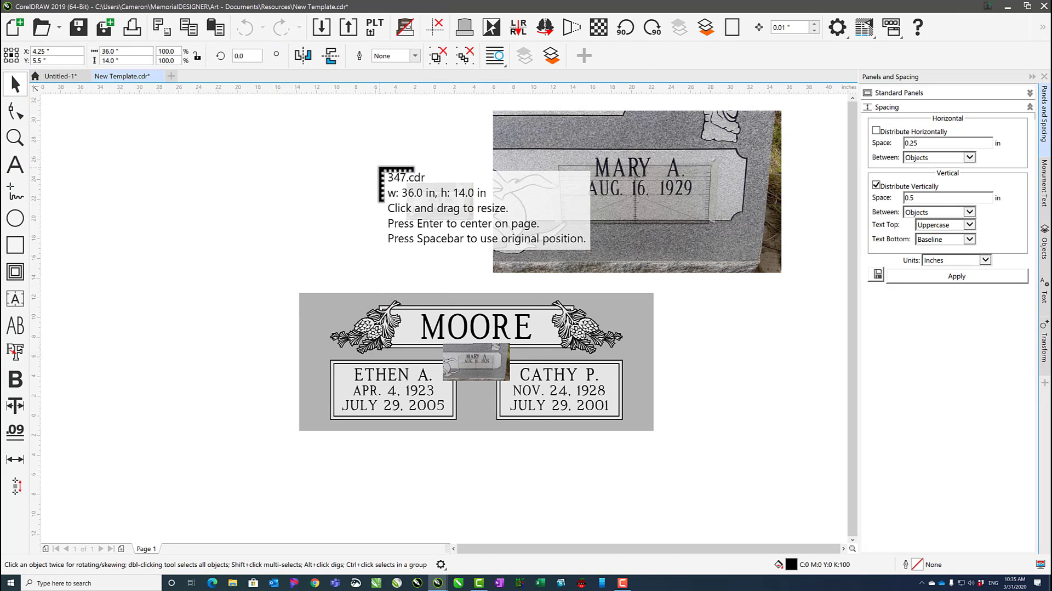
{"action": "key", "text": "Return"}
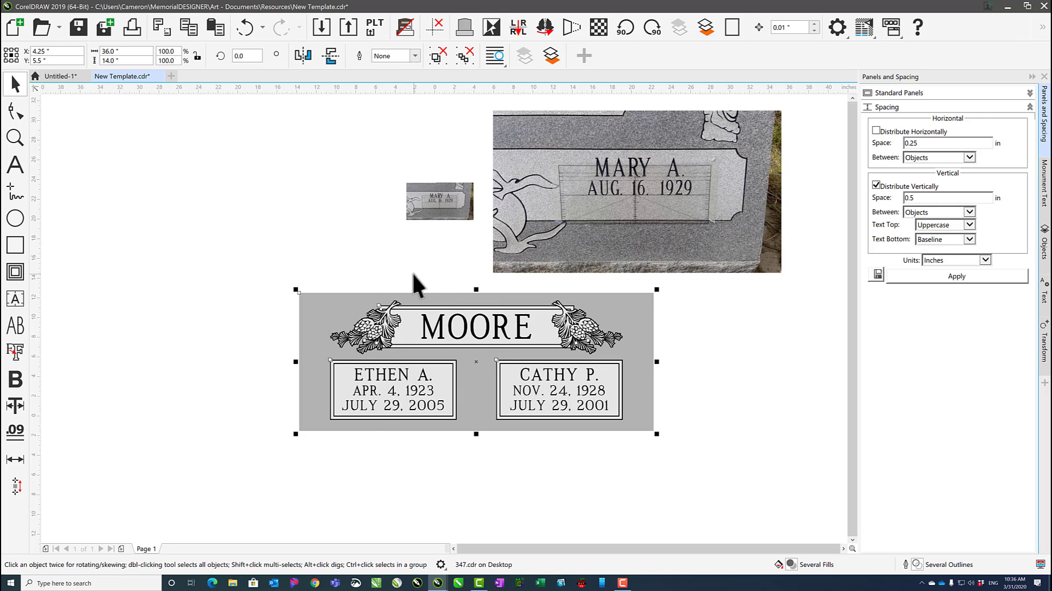
{"action": "left_click", "coordinate": [354, 153]}
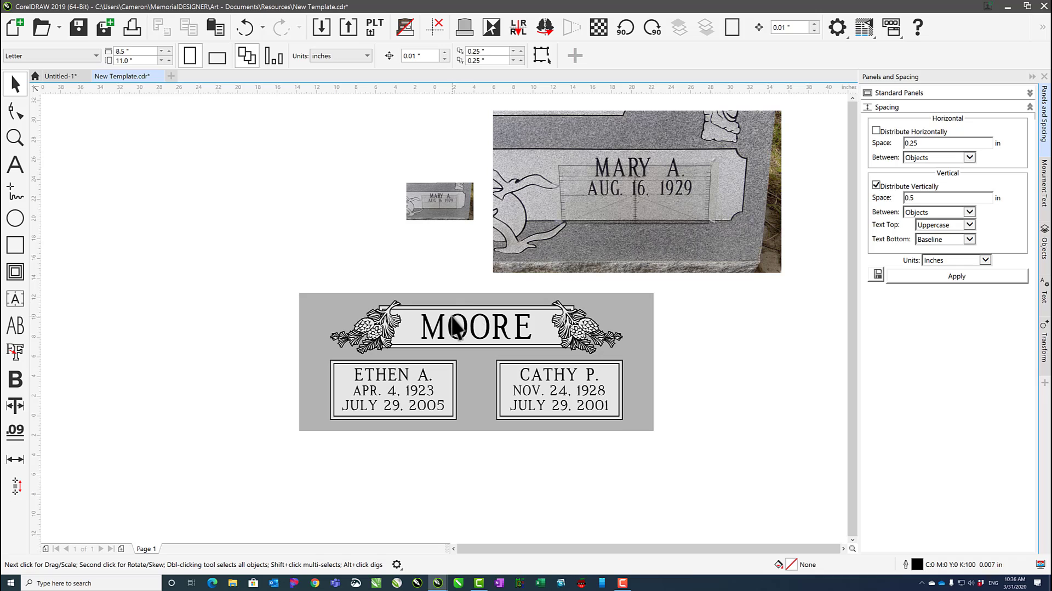
Examine the available export file formats, selecting PDF - Adobe Portable Document Format, and leave without exporting
{"action": "left_click", "coordinate": [346, 30]}
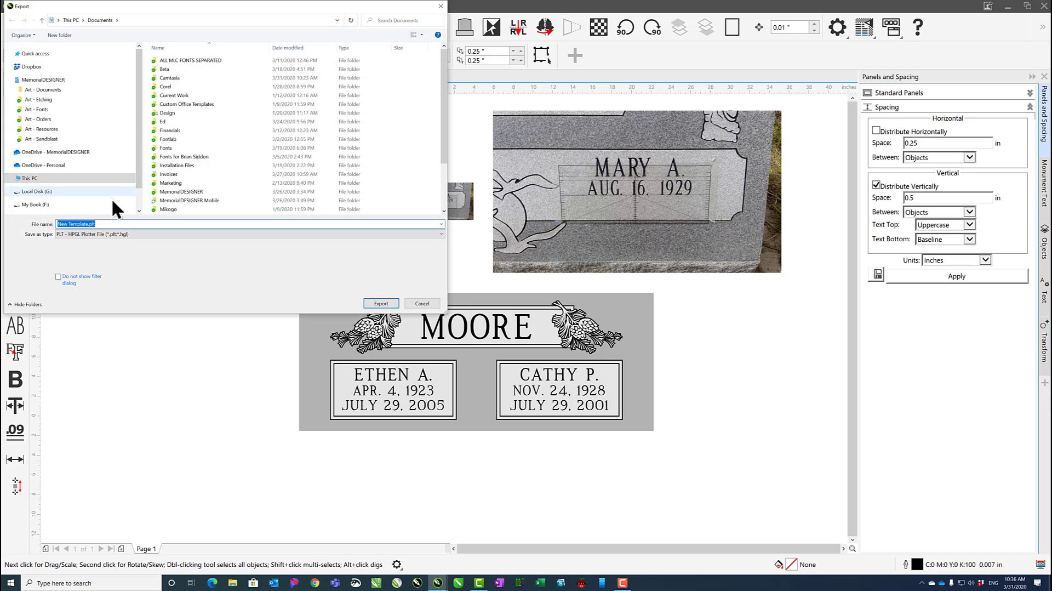
{"action": "left_click", "coordinate": [68, 233]}
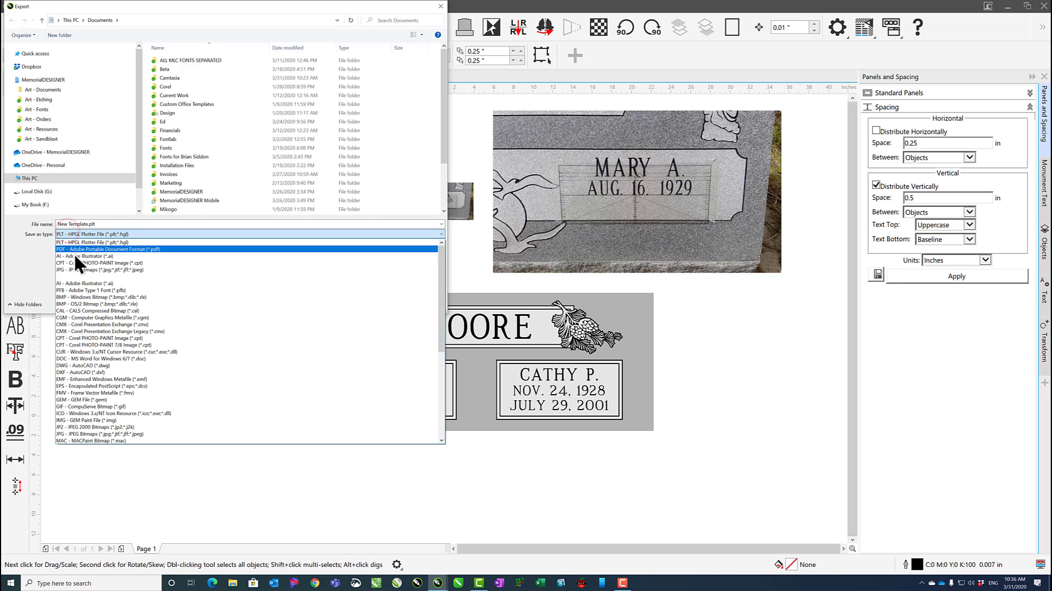
{"action": "left_click", "coordinate": [78, 278]}
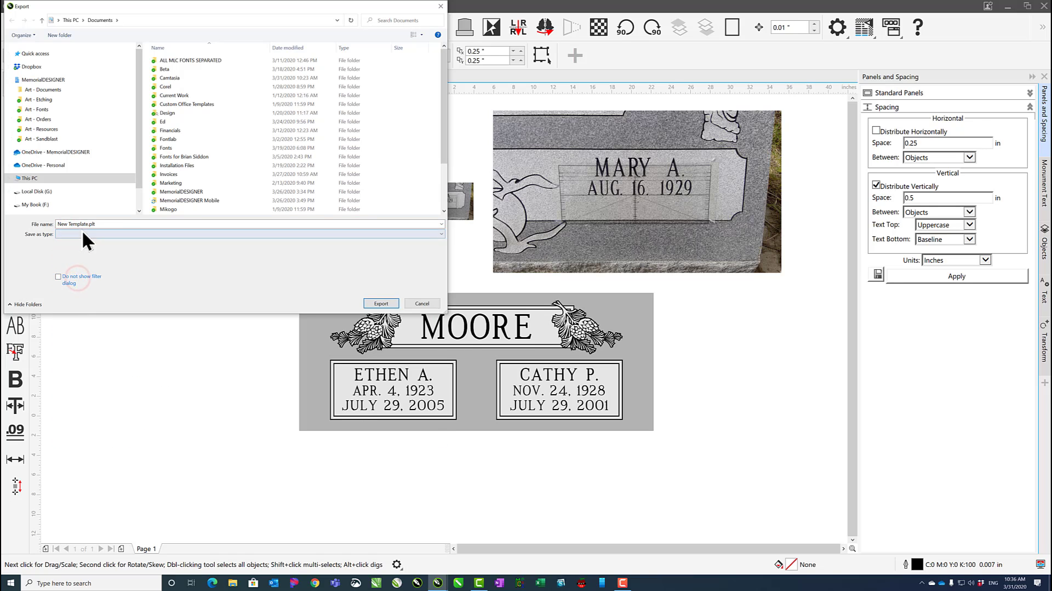
{"action": "left_click", "coordinate": [85, 233]}
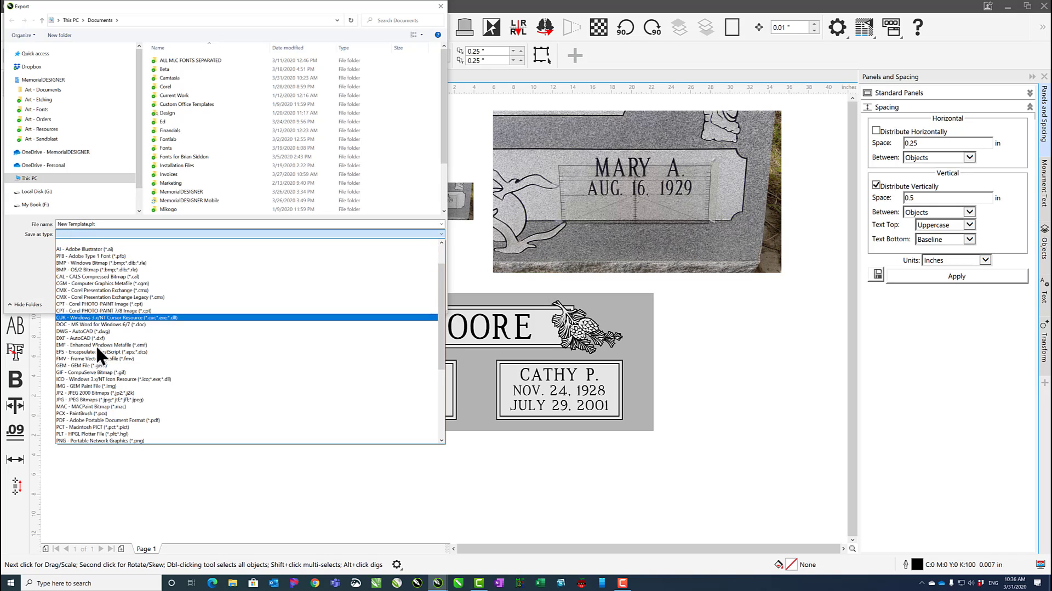
{"action": "left_click", "coordinate": [100, 419]}
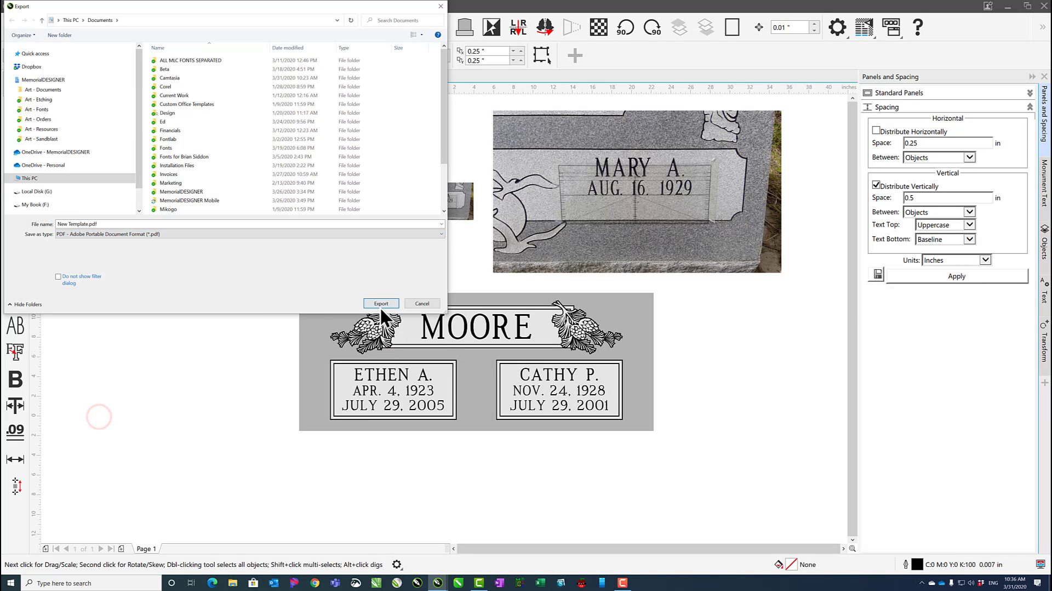
{"action": "left_click", "coordinate": [422, 303]}
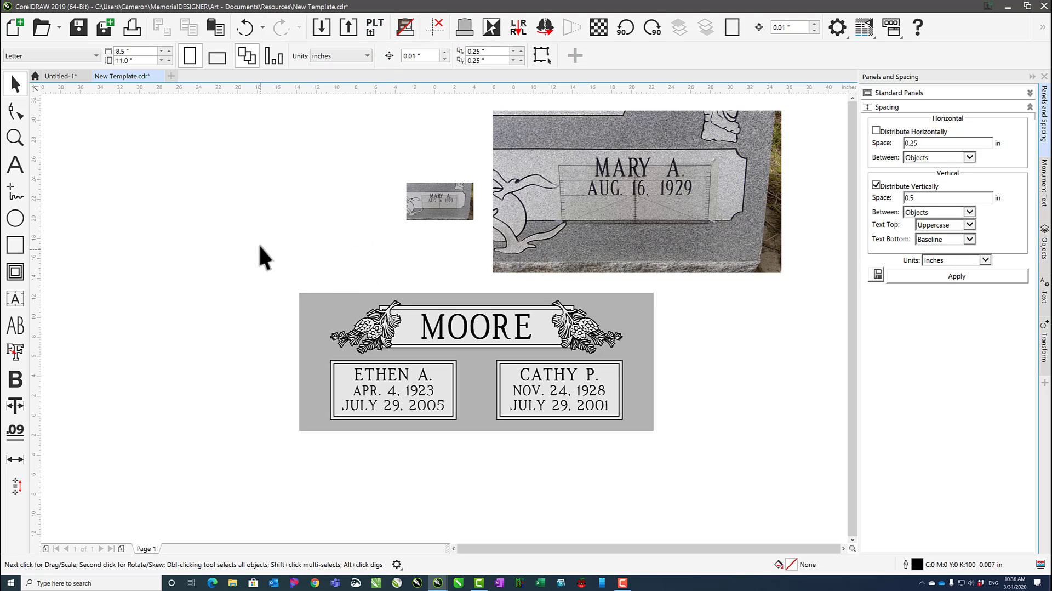
Ungroup all objects of the imported memorial drawing and clear the selection
{"action": "left_click", "coordinate": [363, 404]}
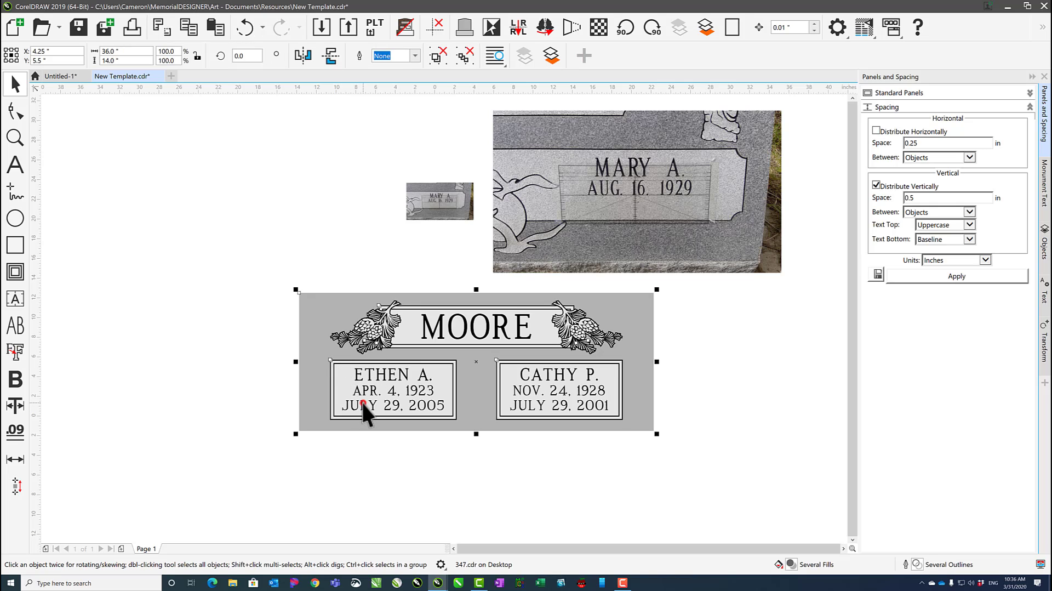
{"action": "left_click", "coordinate": [467, 52]}
{"action": "left_click", "coordinate": [446, 123]}
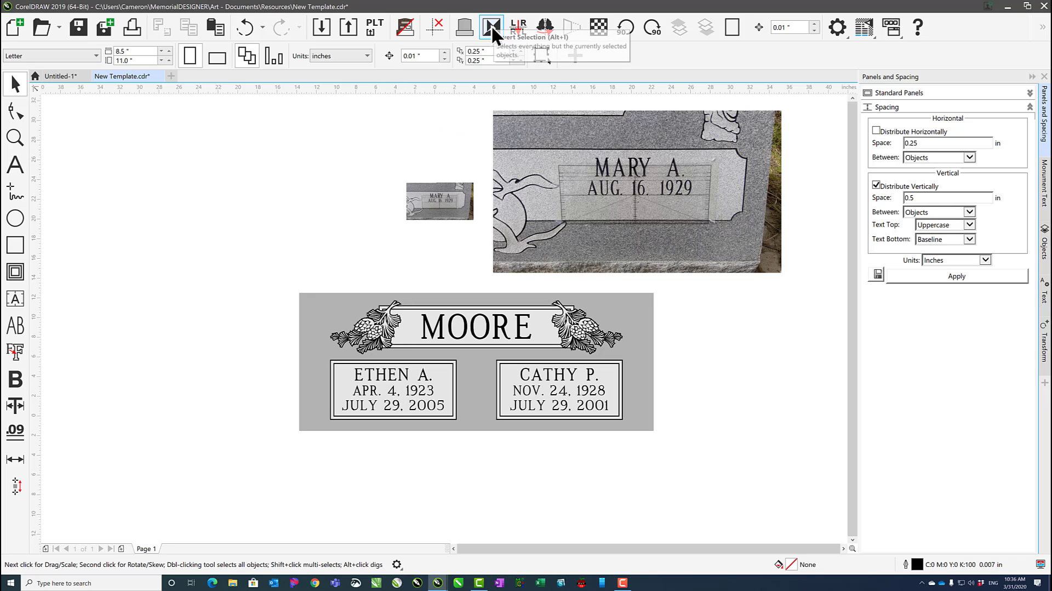
Invert the selection of the left panel's death date and delete all other objects, without inserting a new page
{"action": "left_click", "coordinate": [396, 403]}
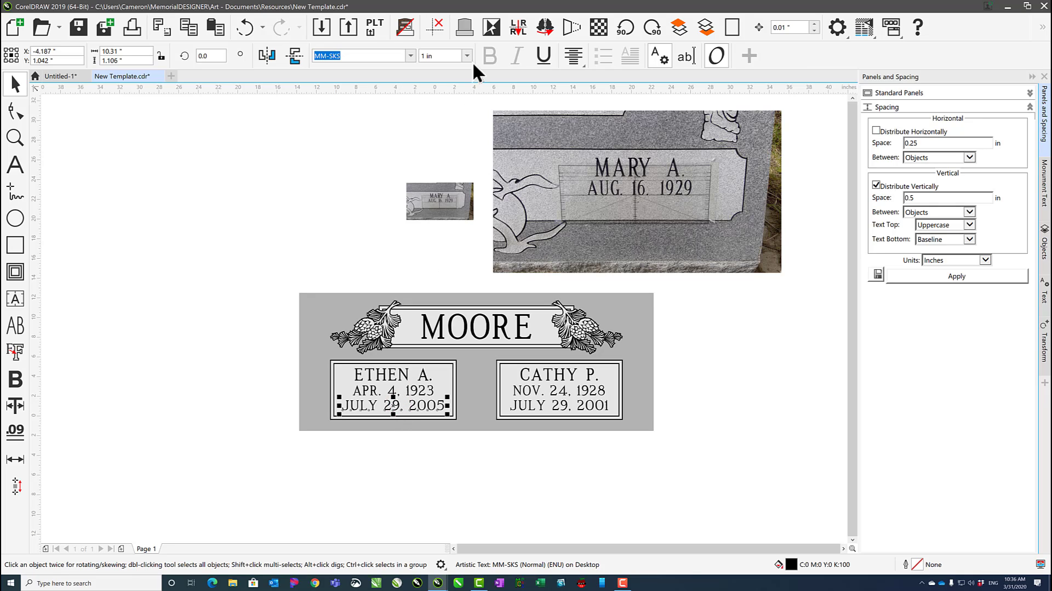
{"action": "left_click", "coordinate": [492, 26]}
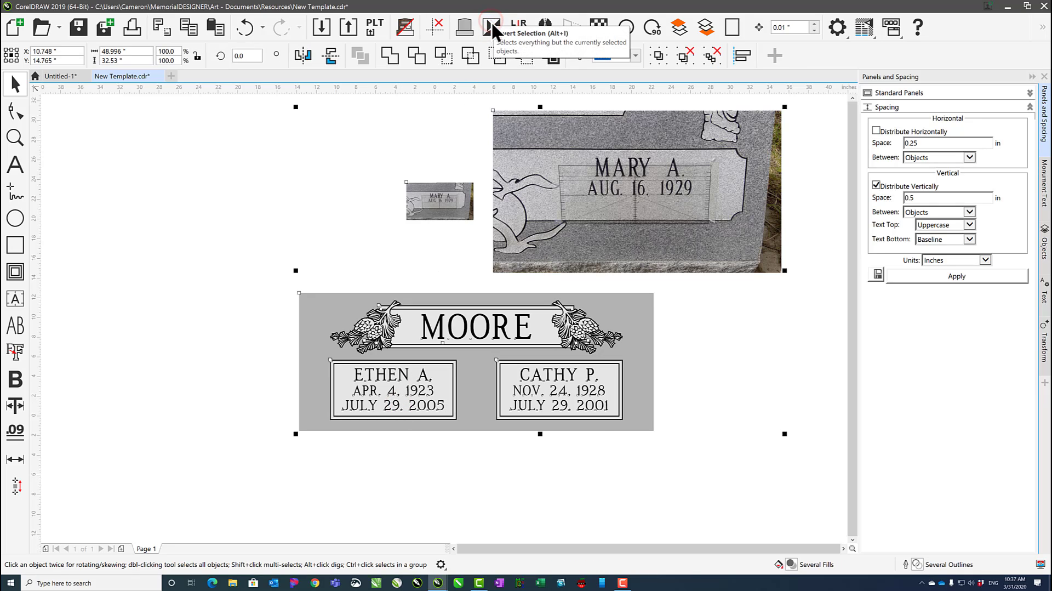
{"action": "key", "text": "Delete"}
{"action": "key", "text": "Page_Down"}
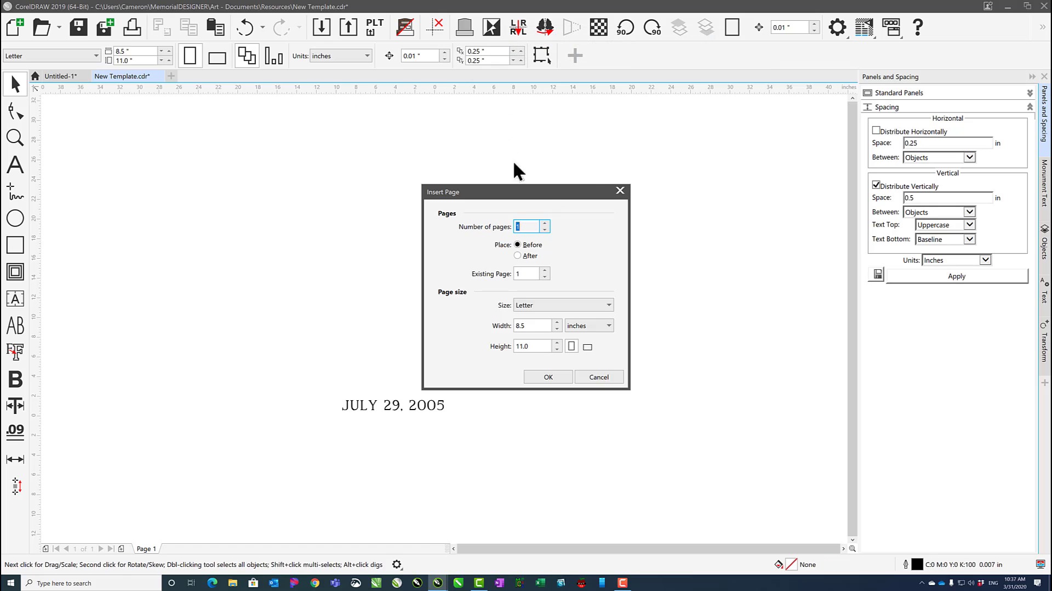
{"action": "left_click", "coordinate": [619, 191]}
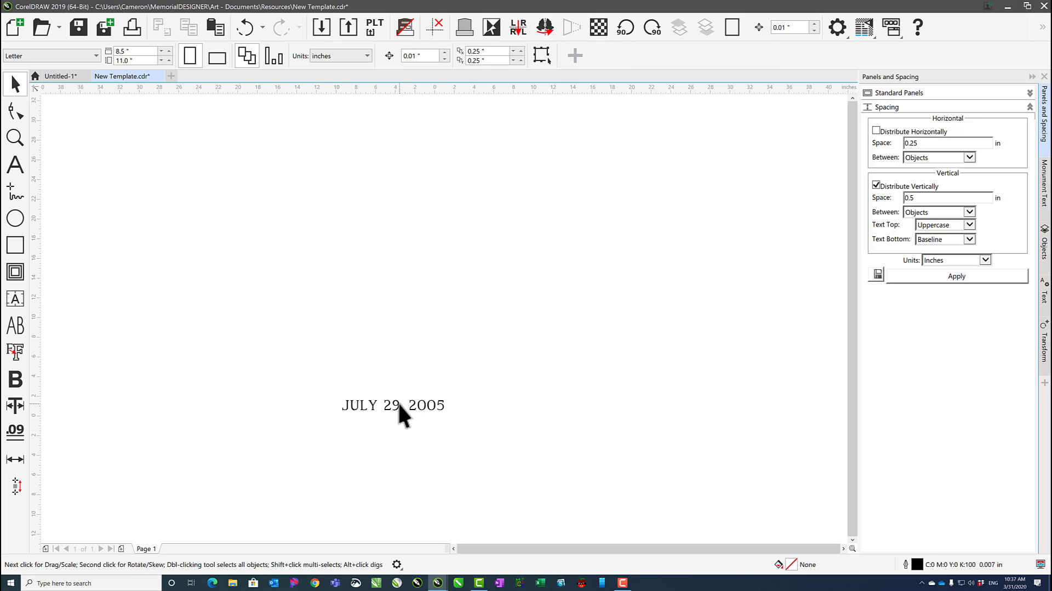
Export the remaining date text as an HPGL PLT file and check New Template.plt in File Explorer's Export folder
{"action": "left_click", "coordinate": [399, 405]}
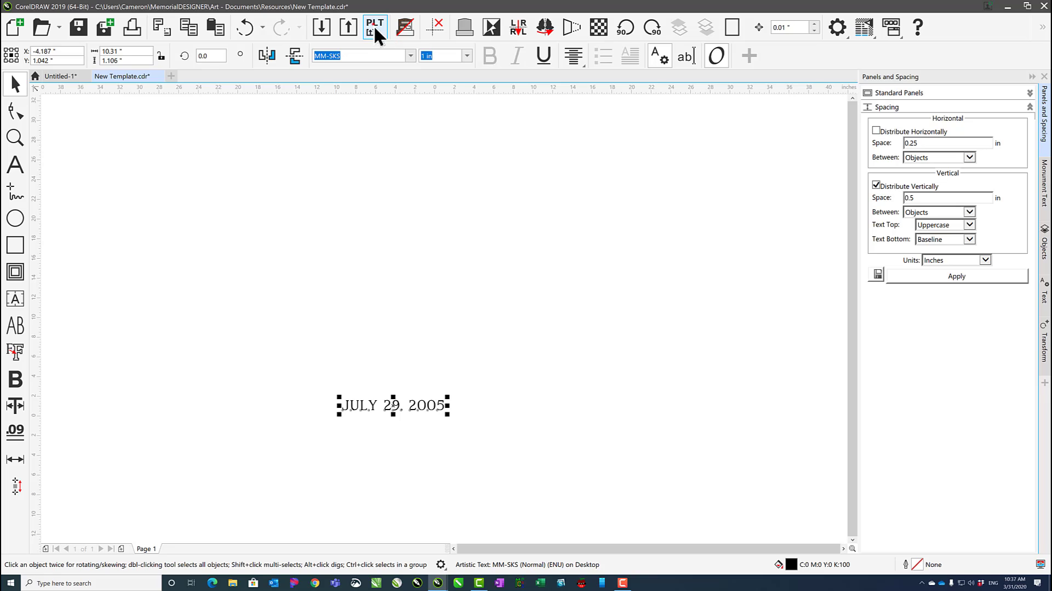
{"action": "key", "text": "shift+F2"}
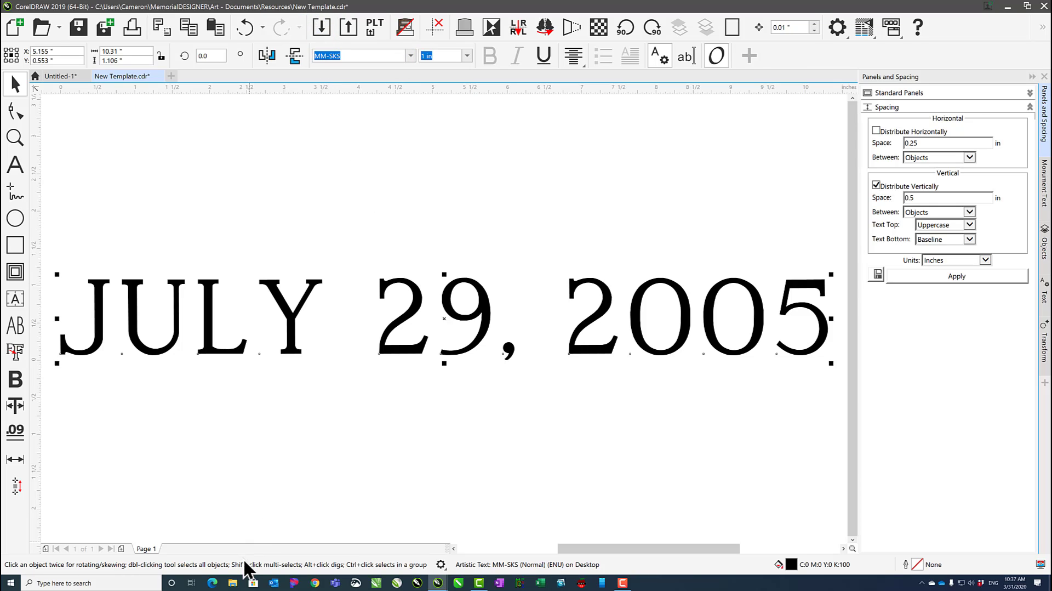
{"action": "left_click", "coordinate": [232, 584]}
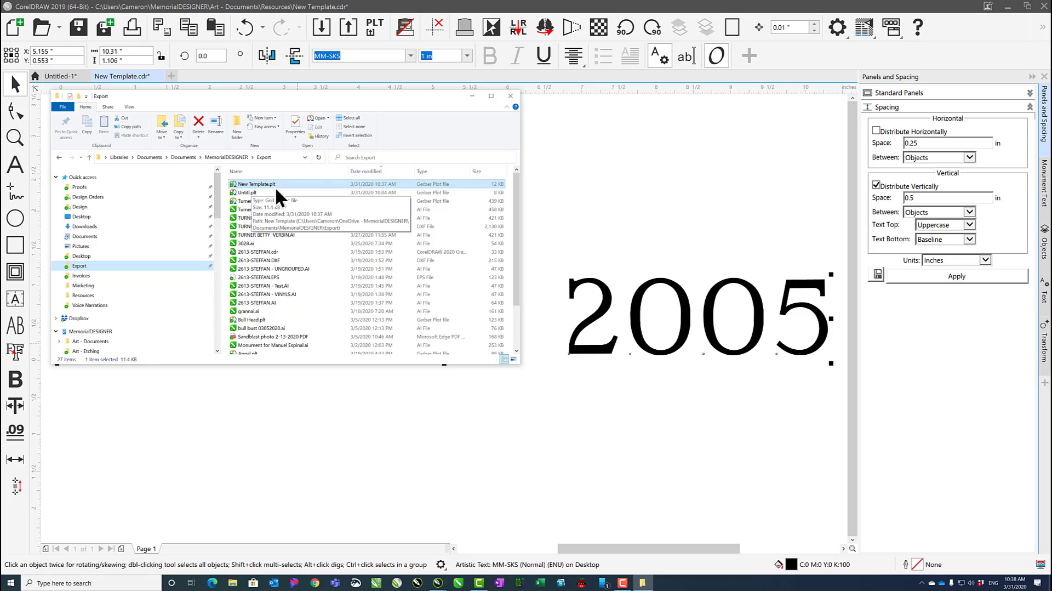
{"action": "left_click", "coordinate": [390, 97]}
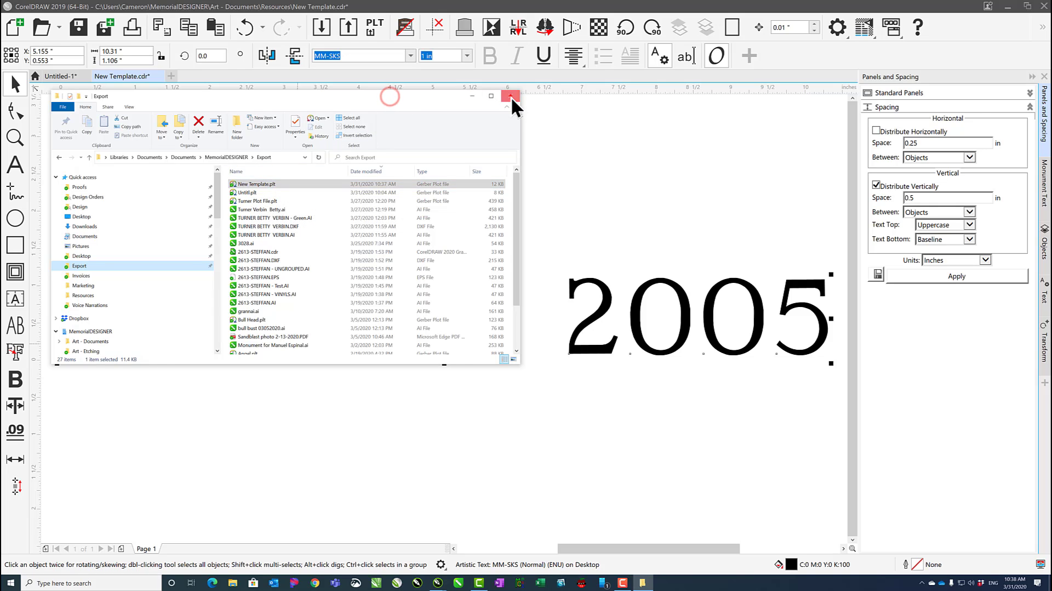
{"action": "left_click", "coordinate": [510, 96]}
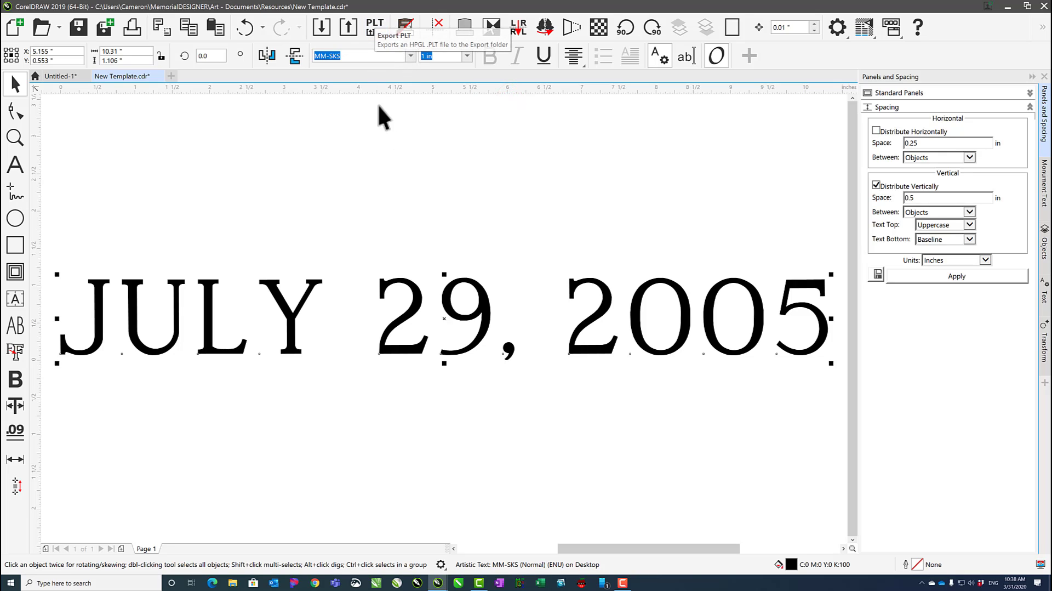
Deselect the date text and display the page border around it
{"action": "left_click", "coordinate": [413, 238]}
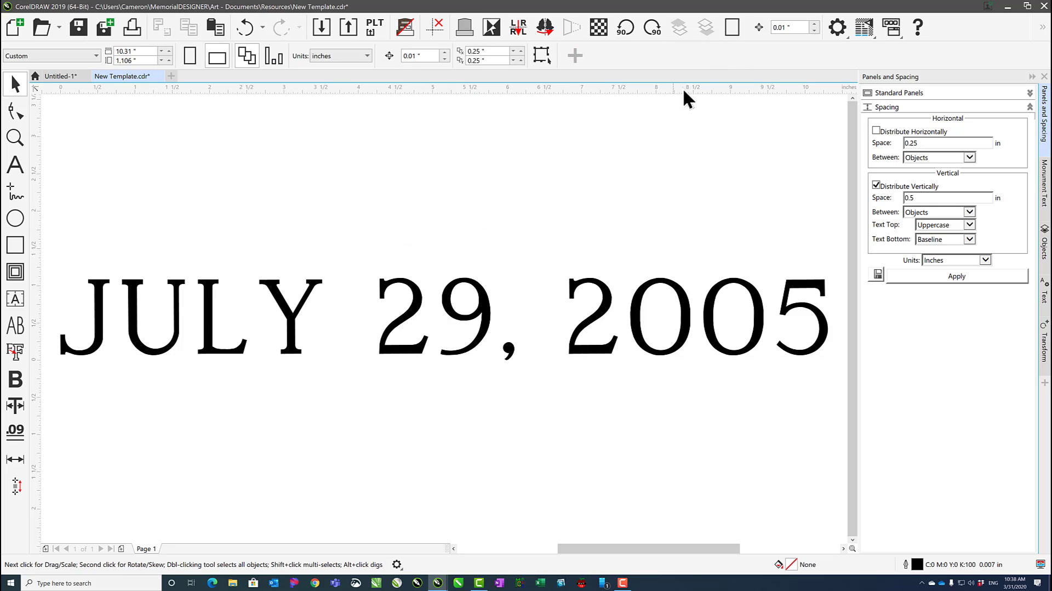
{"action": "left_click", "coordinate": [730, 30]}
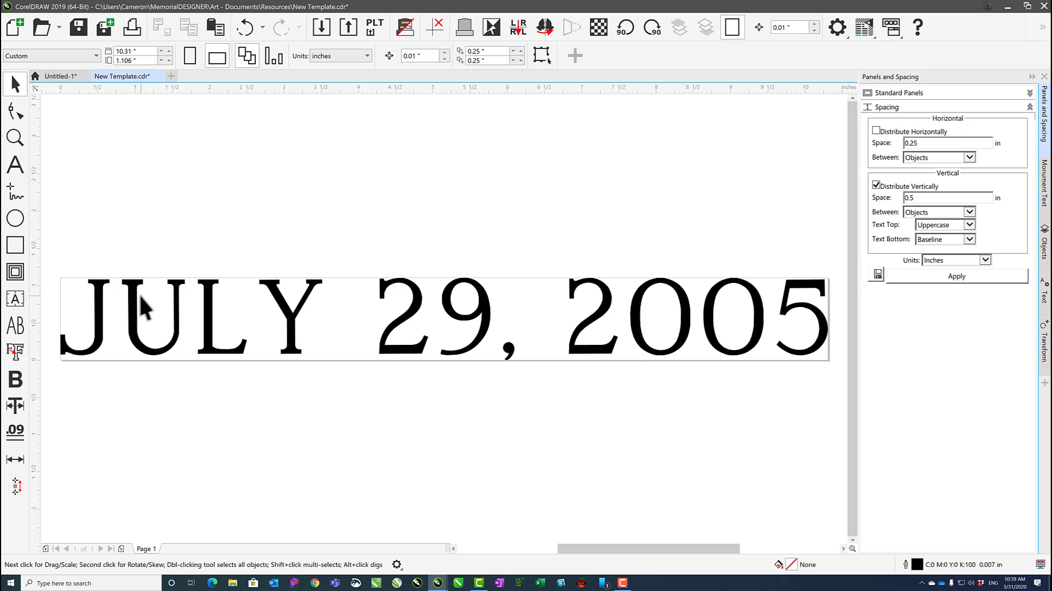
Rotate the date text 90 degrees counterclockwise, fit the page around it with the PLT export command, and clear the selection
{"action": "scroll", "coordinate": [139, 294], "scroll_direction": "down", "scroll_amount": 1}
{"action": "left_click", "coordinate": [431, 329]}
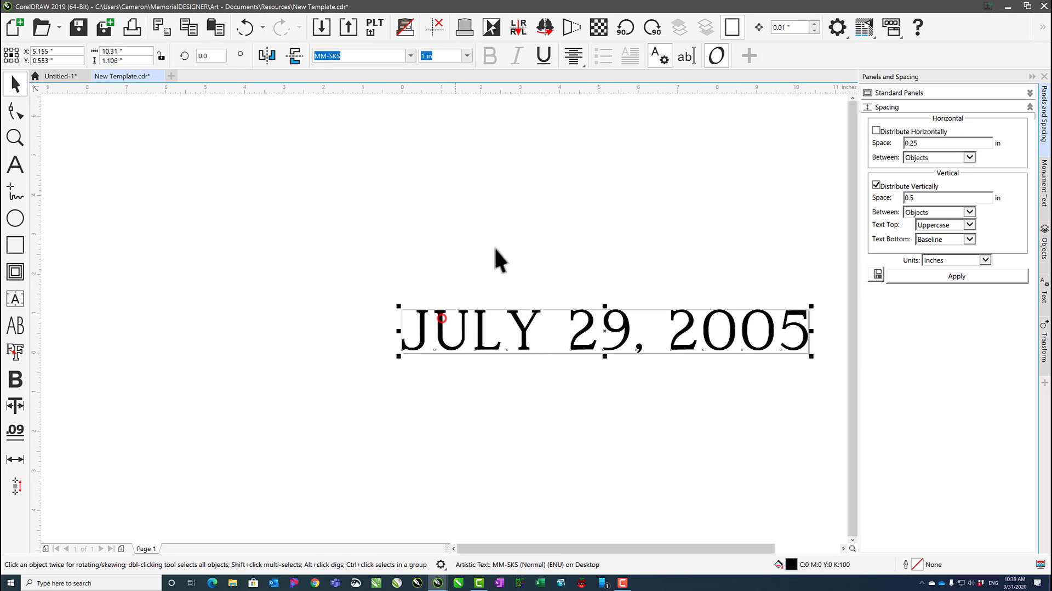
{"action": "left_click", "coordinate": [623, 27]}
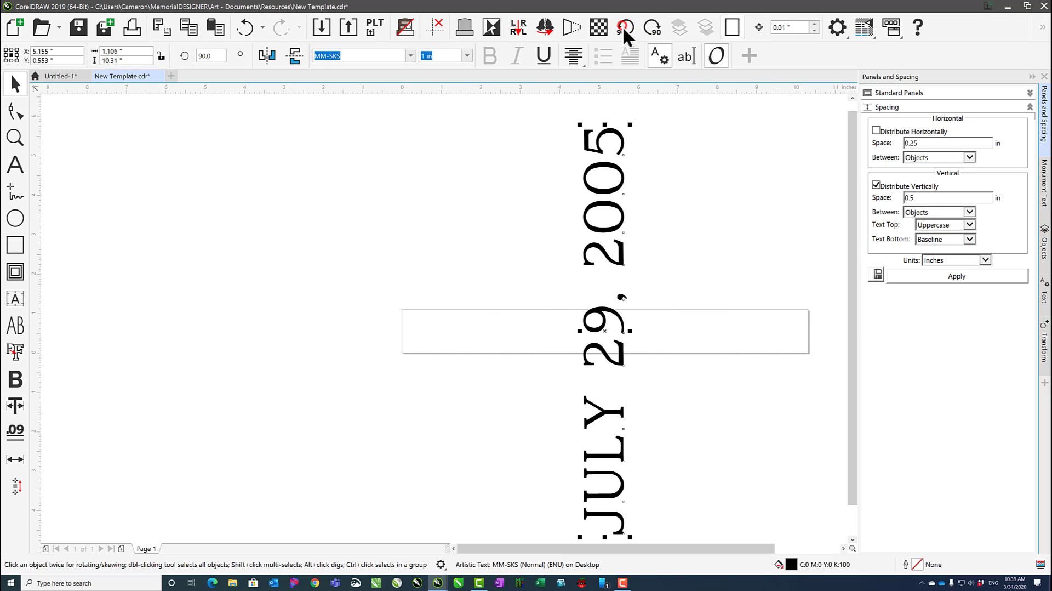
{"action": "left_click", "coordinate": [374, 24]}
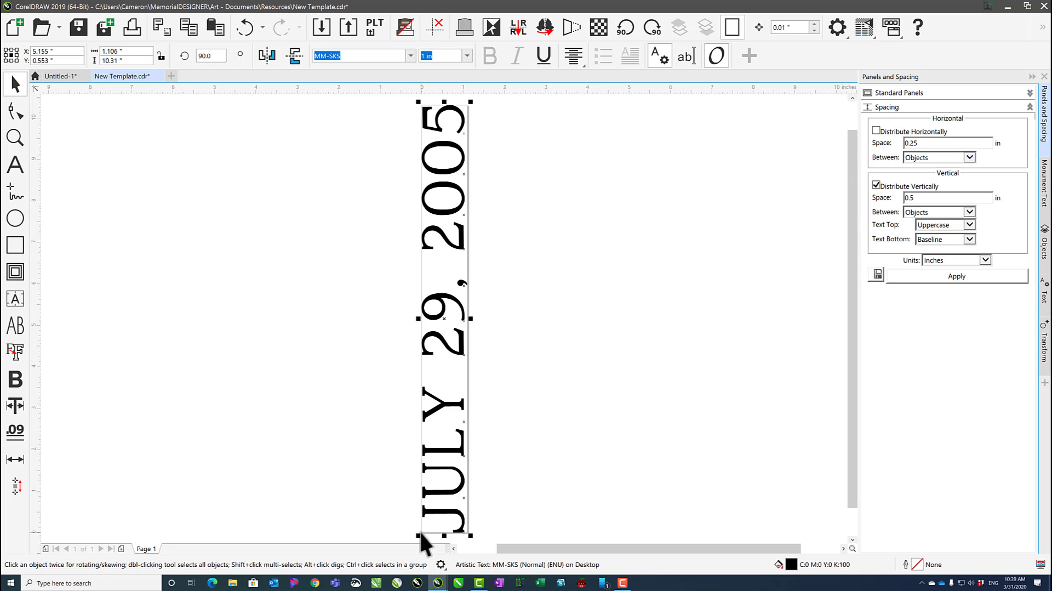
{"action": "key", "text": "Escape"}
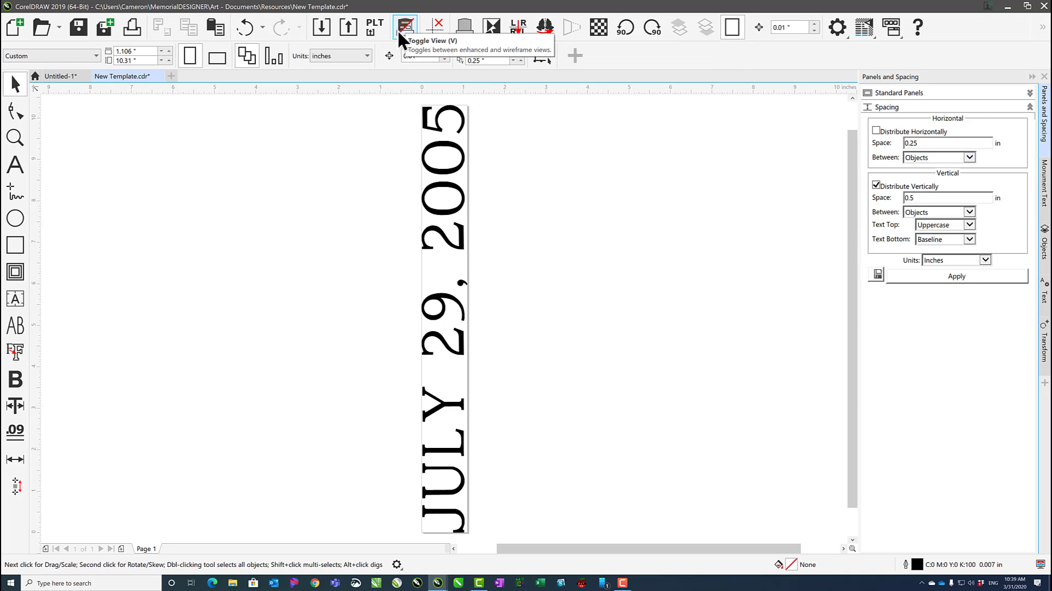
Toggle the drawing display between wireframe and enhanced view, leaving the date text in wireframe
{"action": "left_click", "coordinate": [398, 32]}
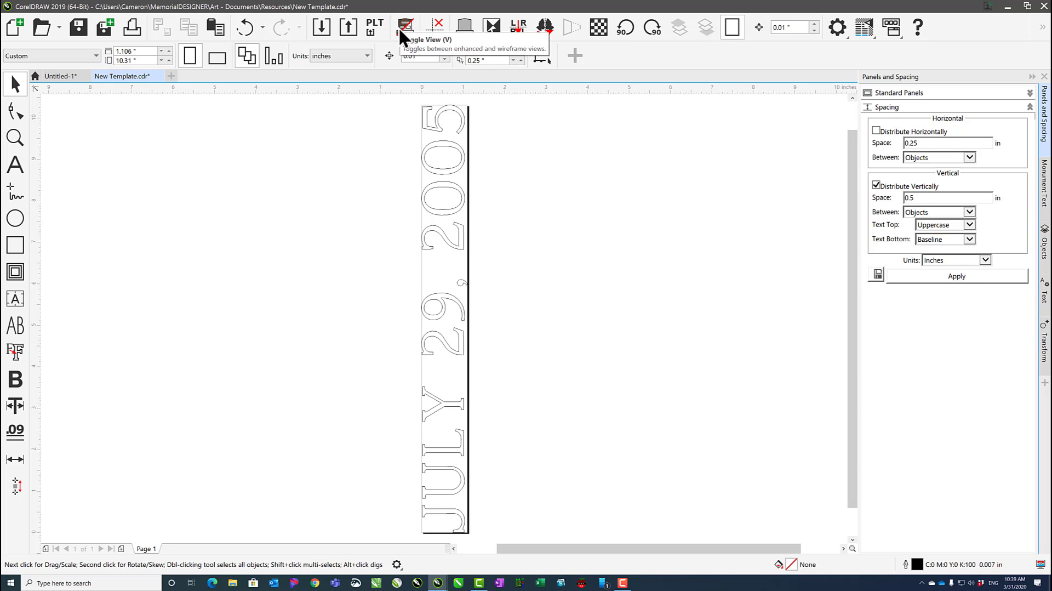
{"action": "left_click", "coordinate": [400, 28]}
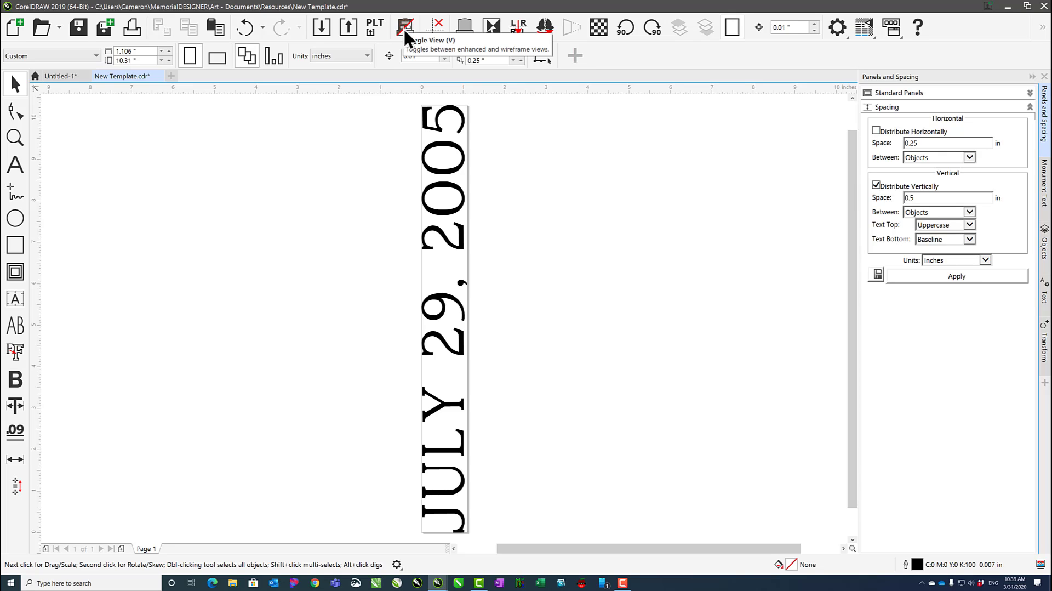
{"action": "left_click", "coordinate": [404, 30]}
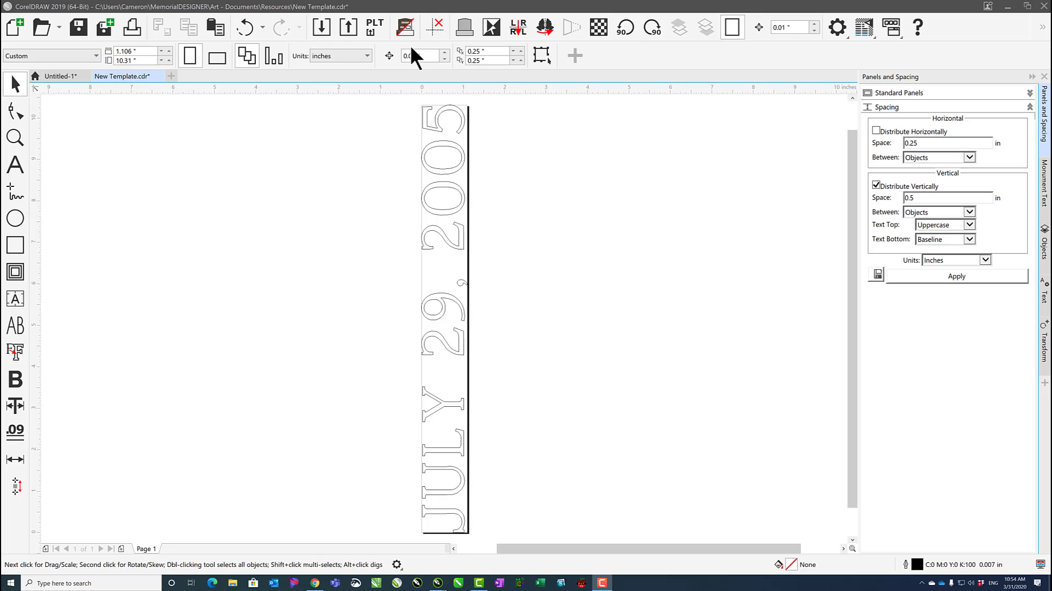
{"action": "type", "text": "1"}
{"action": "left_click", "coordinate": [496, 123]}
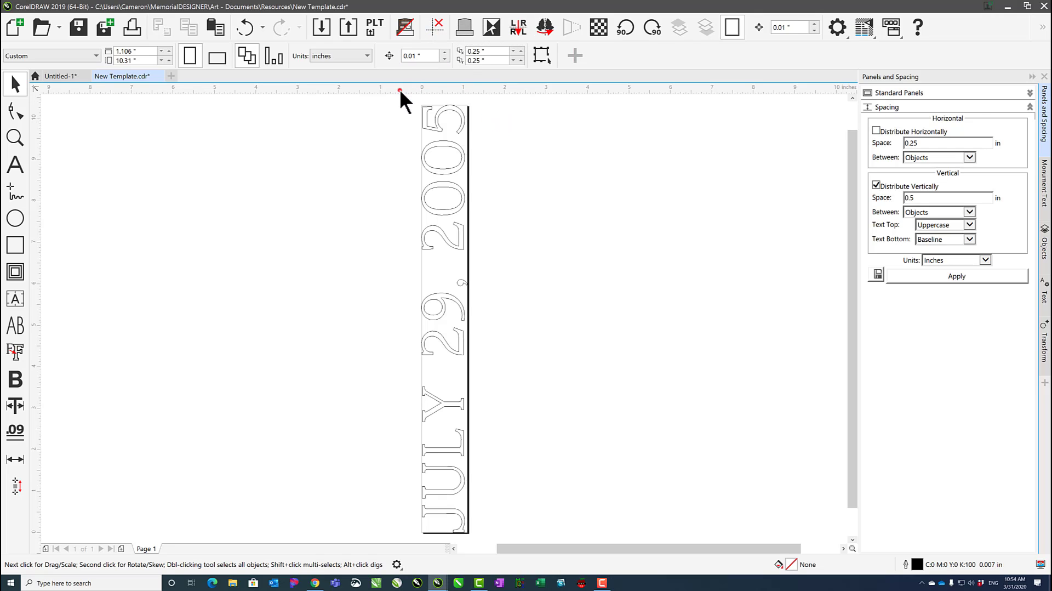
Add two horizontal guidelines and a vertical one at about -0.52 in, moving the upper horizontal guideline down to about 3.55 in
{"action": "left_click_drag", "start_coordinate": [400, 89], "coordinate": [406, 249]}
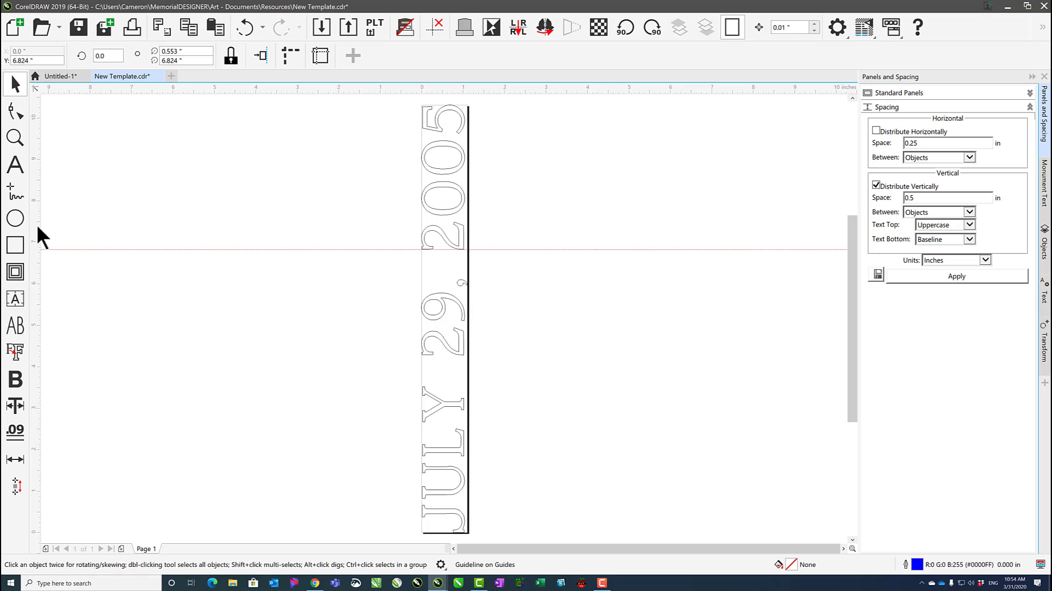
{"action": "left_click_drag", "start_coordinate": [34, 229], "coordinate": [400, 255]}
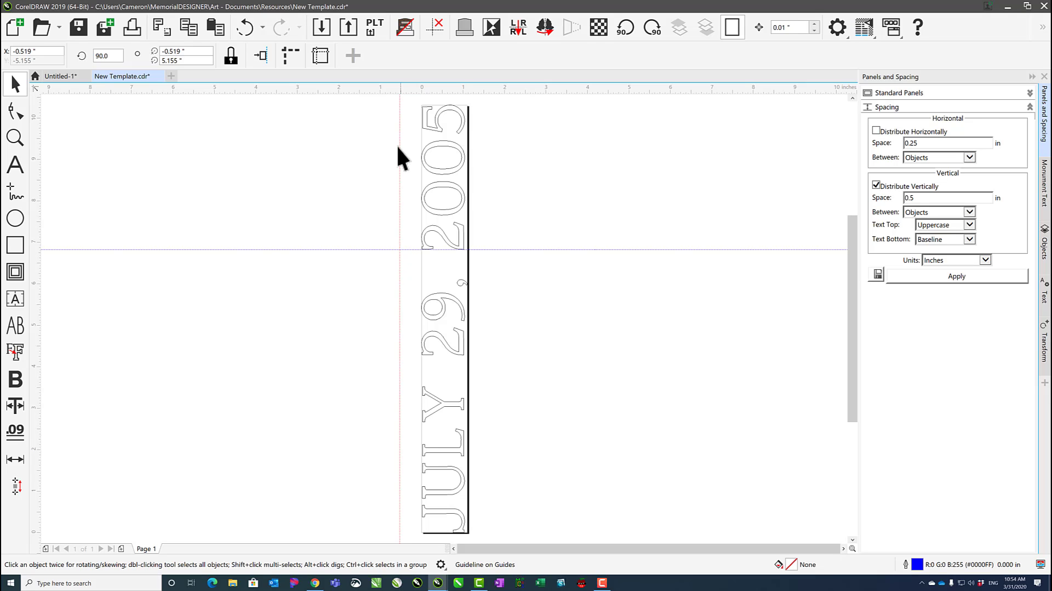
{"action": "left_click_drag", "start_coordinate": [389, 89], "coordinate": [396, 356]}
{"action": "left_click_drag", "start_coordinate": [405, 250], "coordinate": [421, 385]}
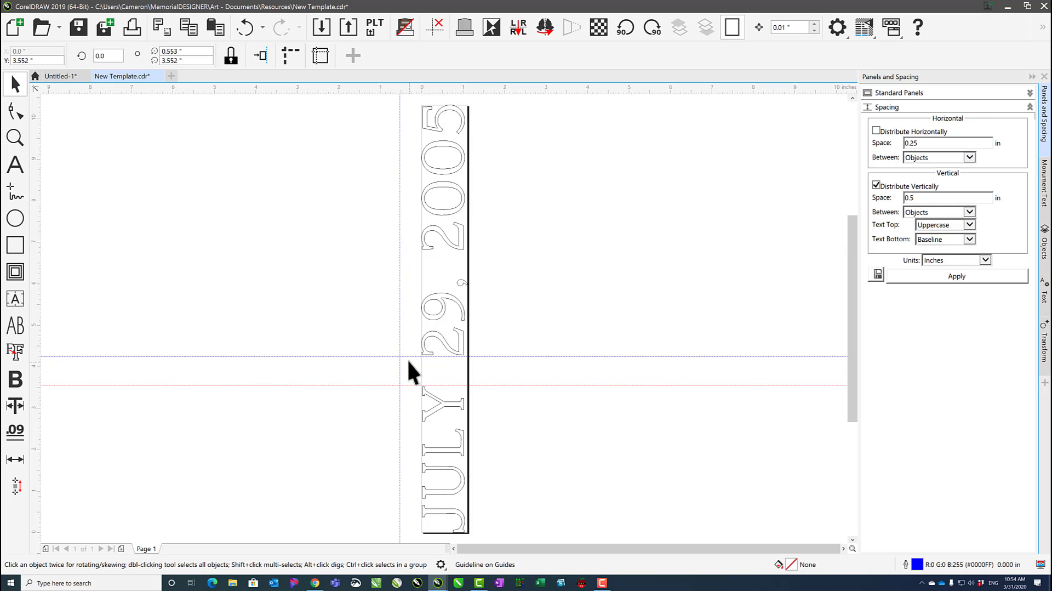
Delete all guidelines and close New Template.cdr without saving the changes
{"action": "left_click", "coordinate": [433, 23]}
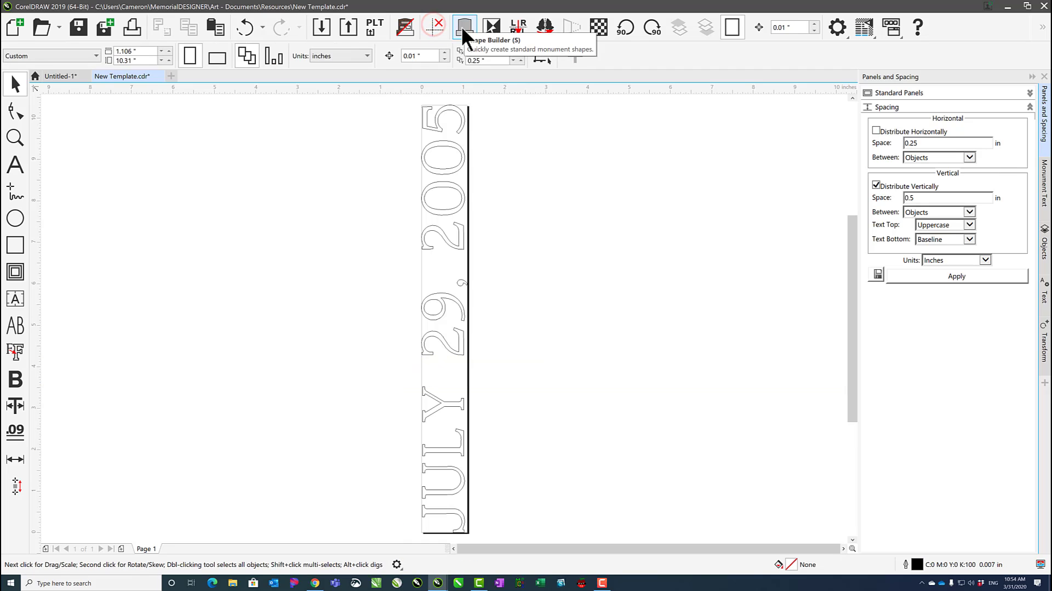
{"action": "left_click", "coordinate": [159, 76]}
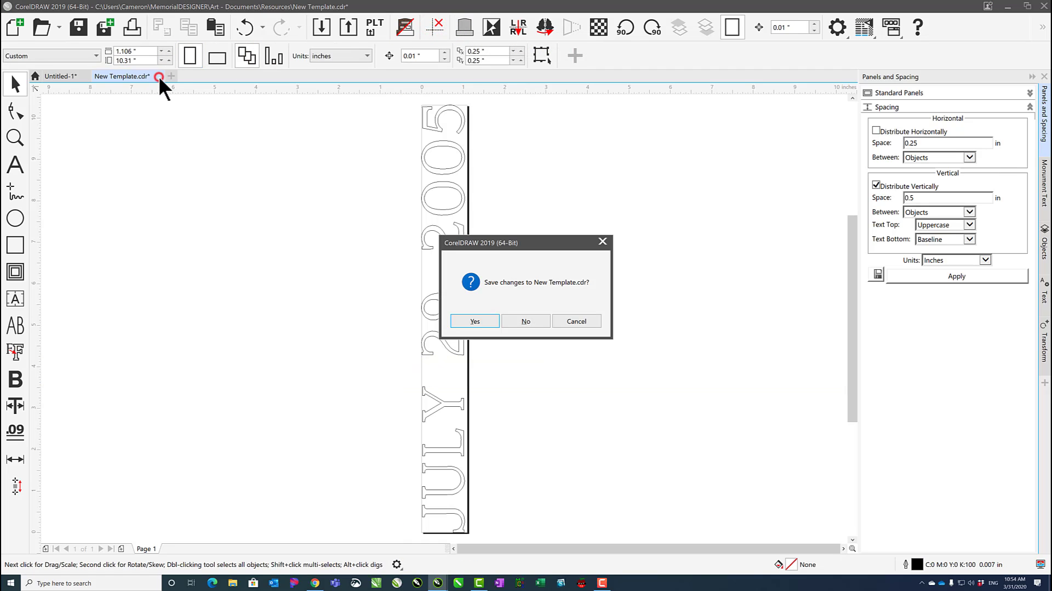
{"action": "left_click", "coordinate": [521, 321]}
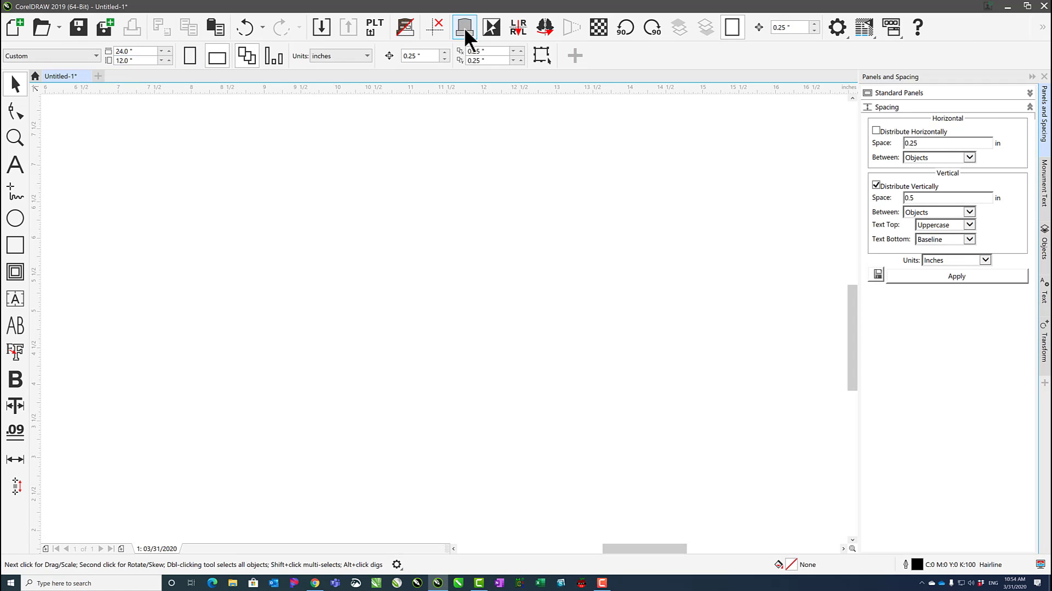
Start Shape Builder, preview the Half Serp Top and Oval Top styles, and set the memorial's shape style to Flat Top
{"action": "left_click", "coordinate": [465, 27]}
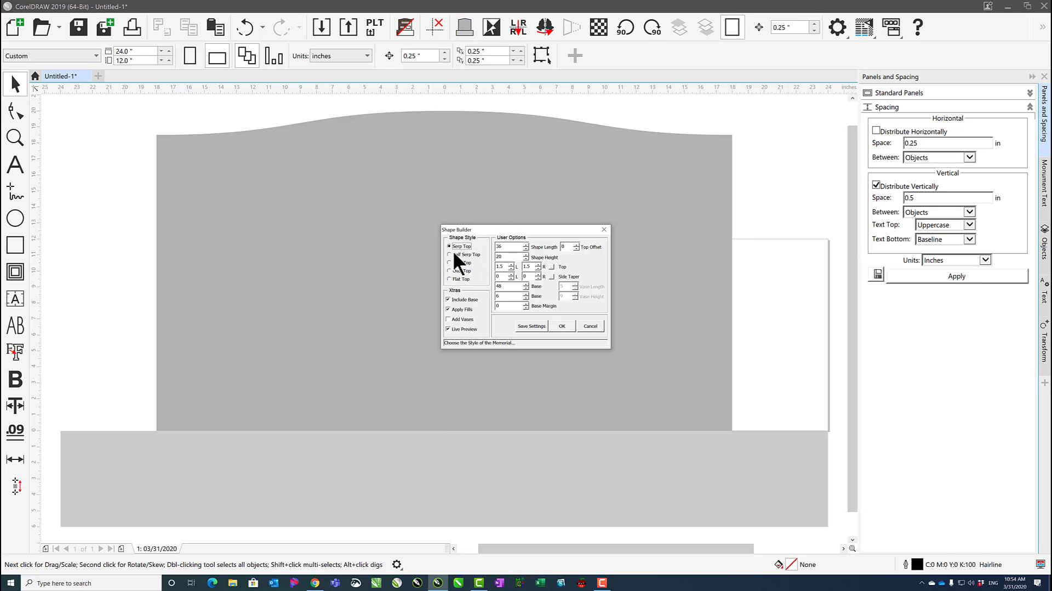
{"action": "left_click", "coordinate": [448, 254]}
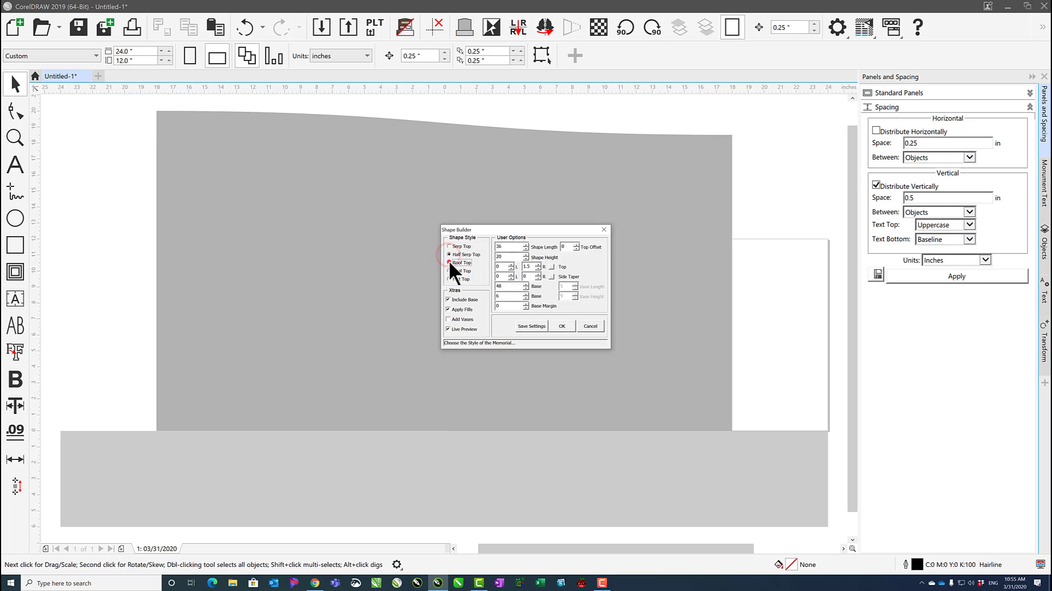
{"action": "left_click", "coordinate": [449, 262]}
{"action": "left_click", "coordinate": [448, 271]}
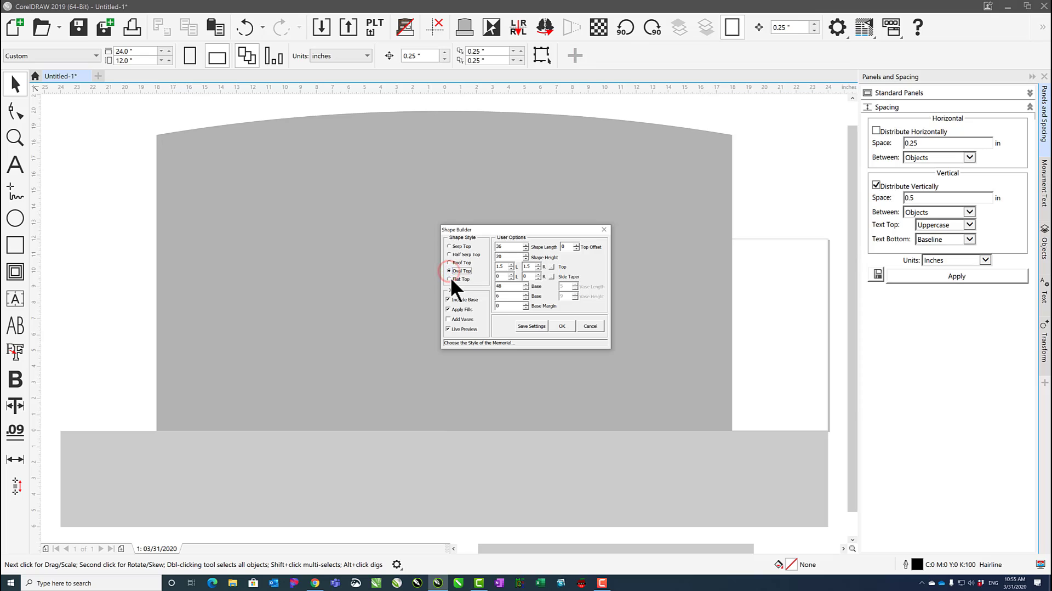
{"action": "left_click", "coordinate": [450, 278]}
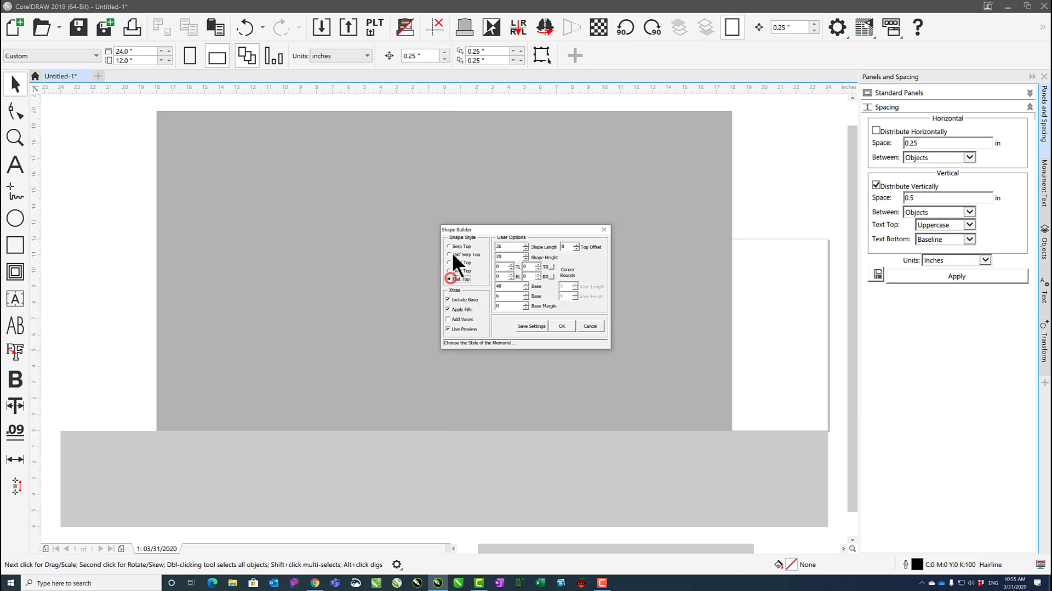
Exclude the base, set the shape length to 24 and height to 12, and create the flat-top memorial shape
{"action": "left_click", "coordinate": [447, 299]}
{"action": "left_click", "coordinate": [506, 246]}
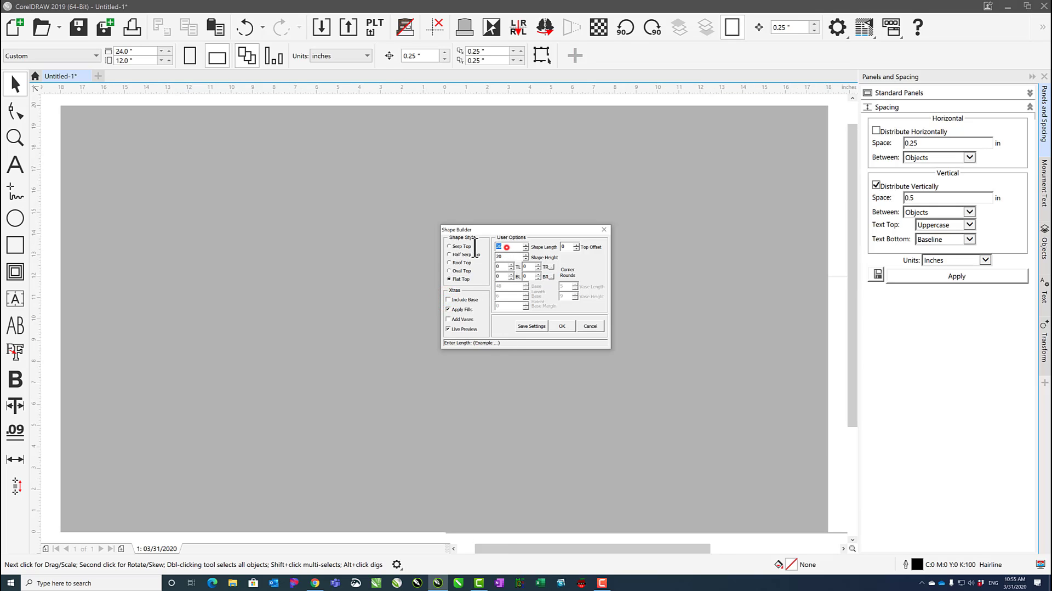
{"action": "type", "text": "24"}
{"action": "left_click", "coordinate": [511, 257]}
{"action": "type", "text": "12"}
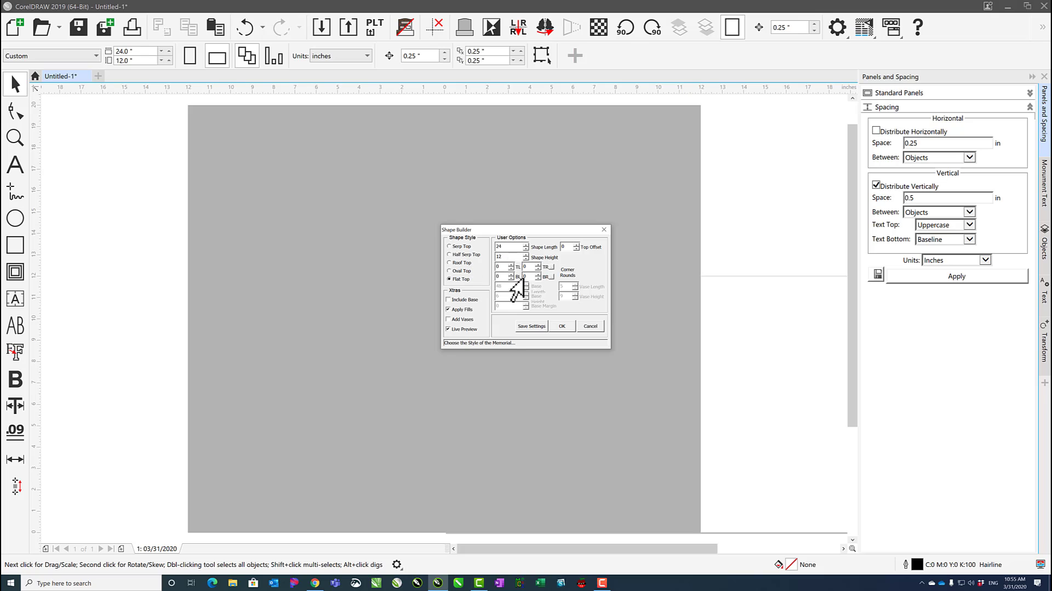
{"action": "left_click", "coordinate": [562, 326]}
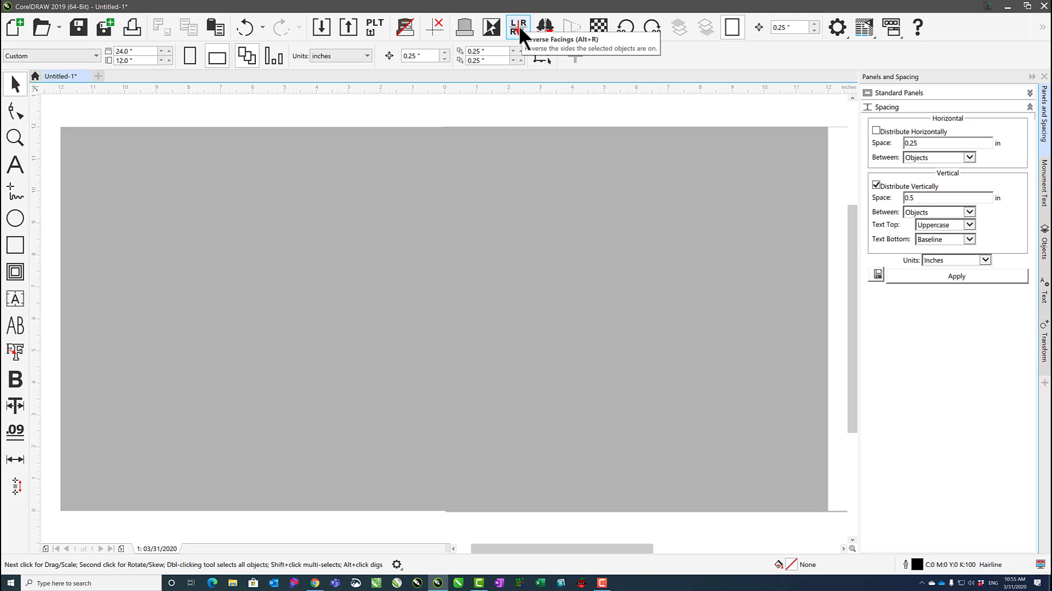
Open 347.cdr from the Resources folder and reverse the facings of all its objects so the two name panels swap sides
{"action": "left_click", "coordinate": [38, 28]}
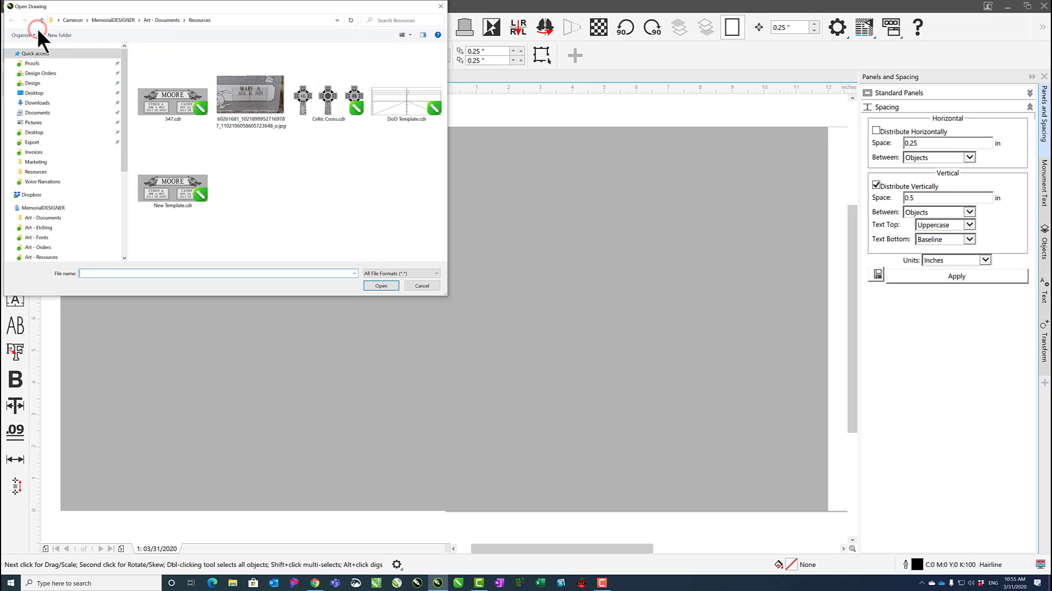
{"action": "left_click", "coordinate": [179, 108]}
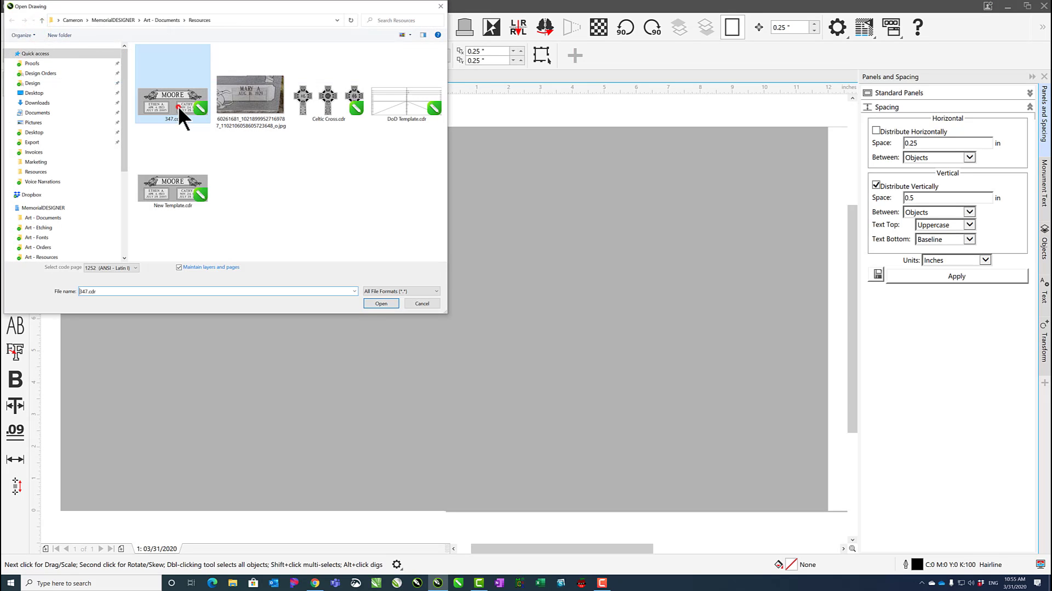
{"action": "left_click", "coordinate": [382, 304]}
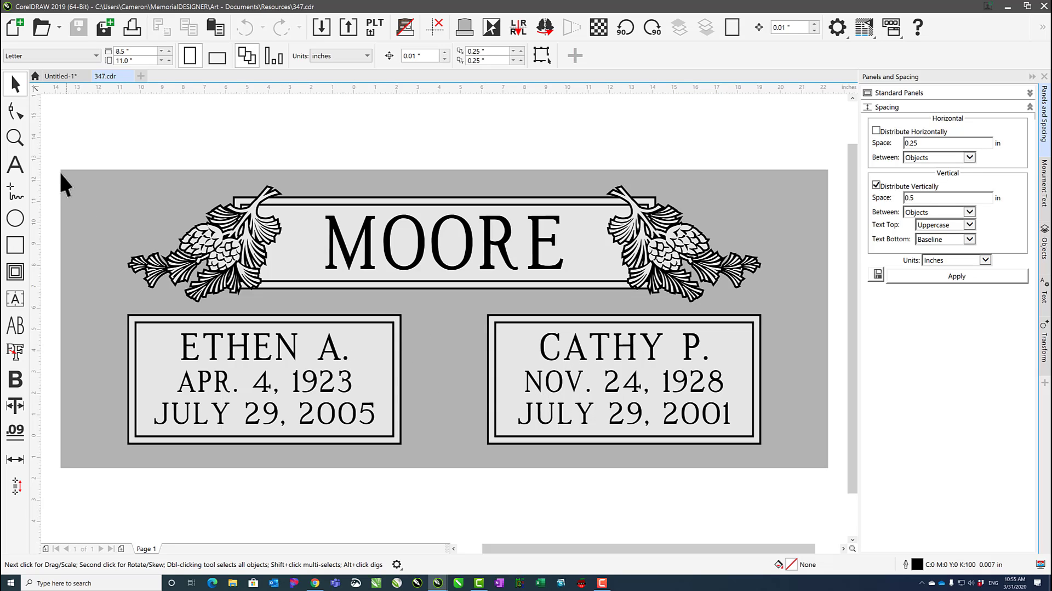
{"action": "left_click_drag", "start_coordinate": [47, 148], "coordinate": [836, 478]}
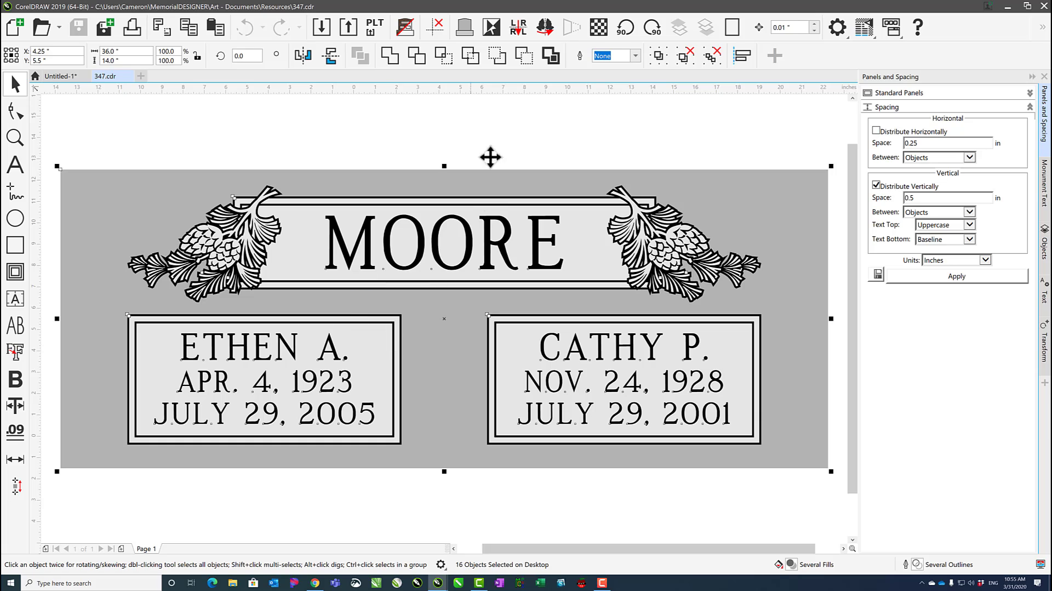
{"action": "left_click", "coordinate": [515, 24]}
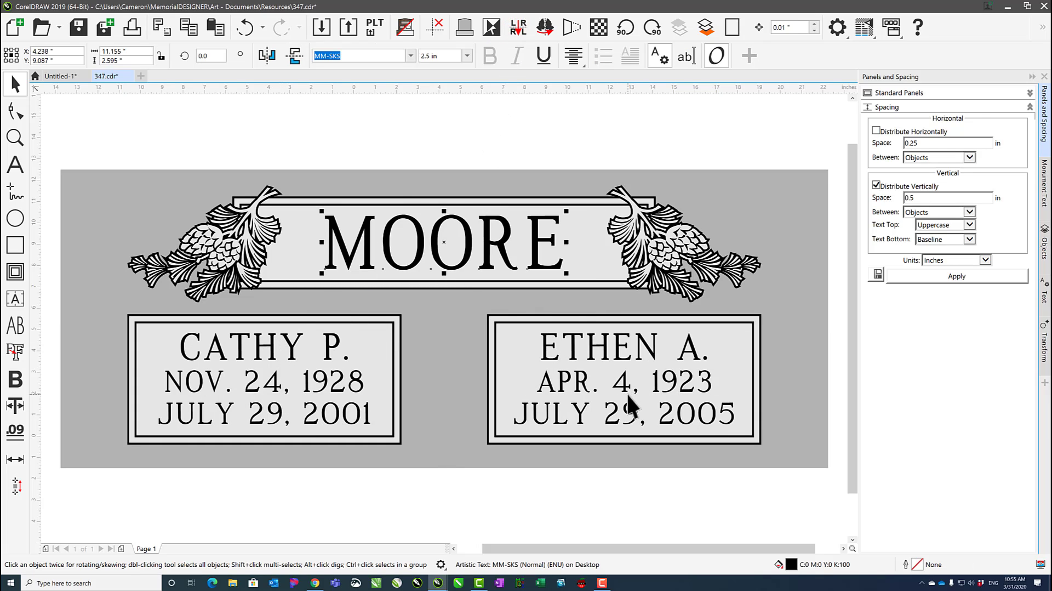
Delete the right name panel, the family name banner and the right pine cone ornament from the memorial
{"action": "left_click_drag", "start_coordinate": [477, 495], "coordinate": [787, 310]}
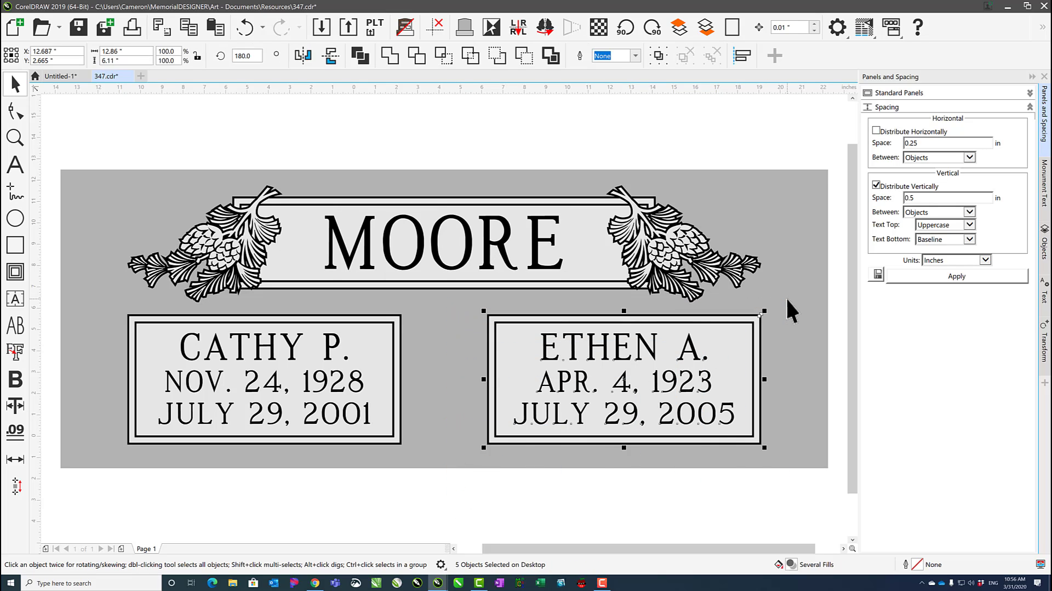
{"action": "key", "text": "Delete"}
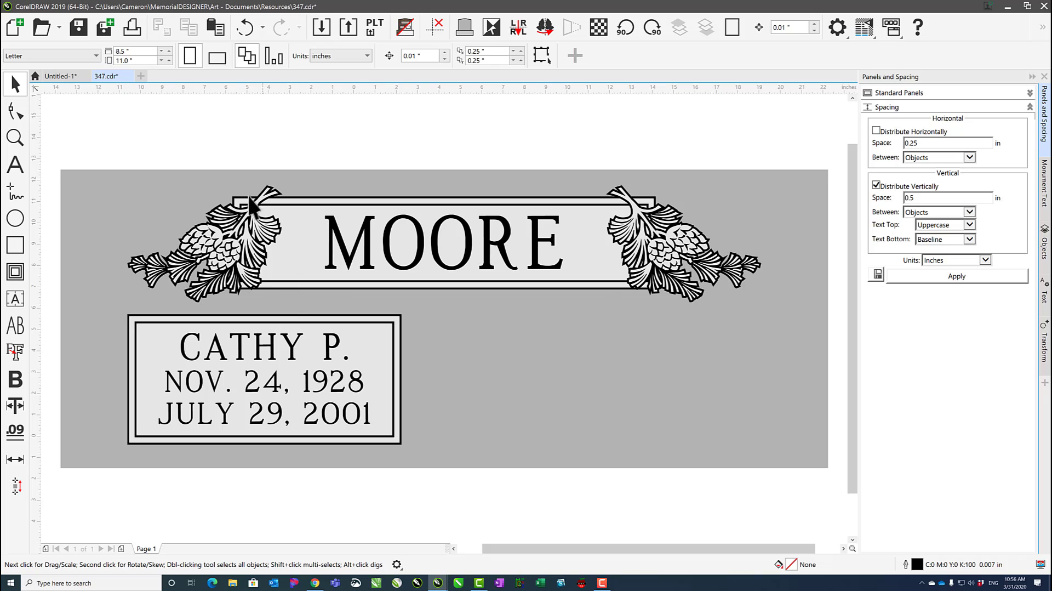
{"action": "left_click_drag", "start_coordinate": [210, 152], "coordinate": [801, 308]}
{"action": "key", "text": "Delete"}
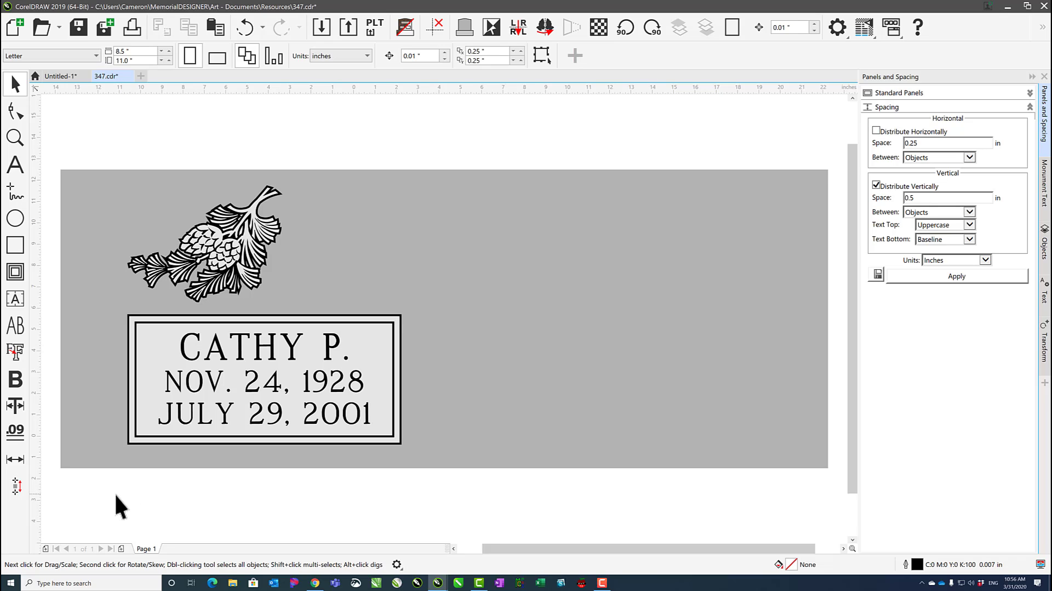
Mirror copies of the left name panel and the left pine cone ornament onto the right side of the memorial, and clear the selection
{"action": "left_click_drag", "start_coordinate": [93, 497], "coordinate": [425, 304]}
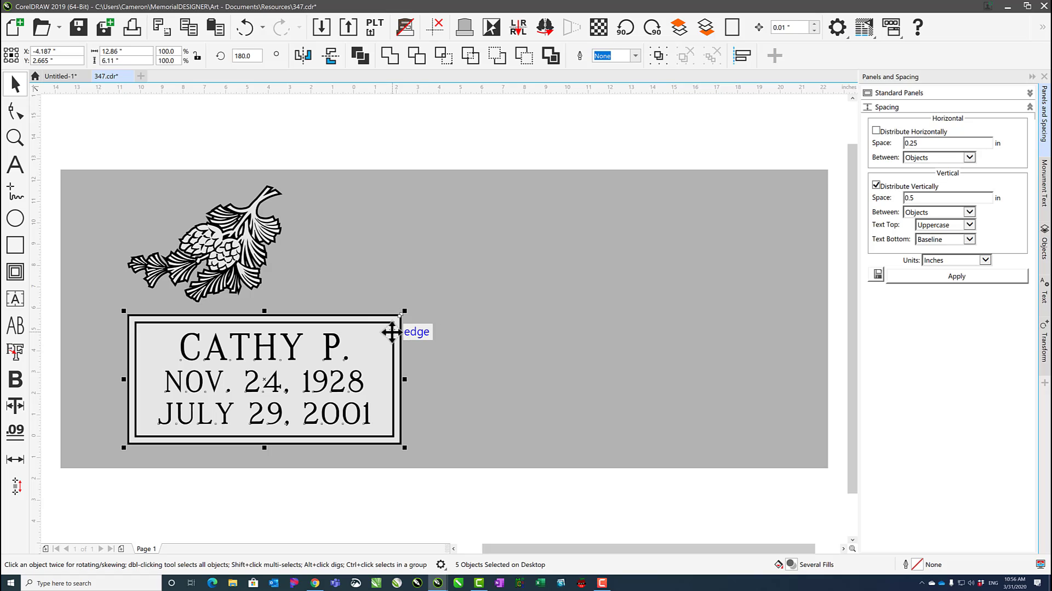
{"action": "left_click", "coordinate": [546, 25]}
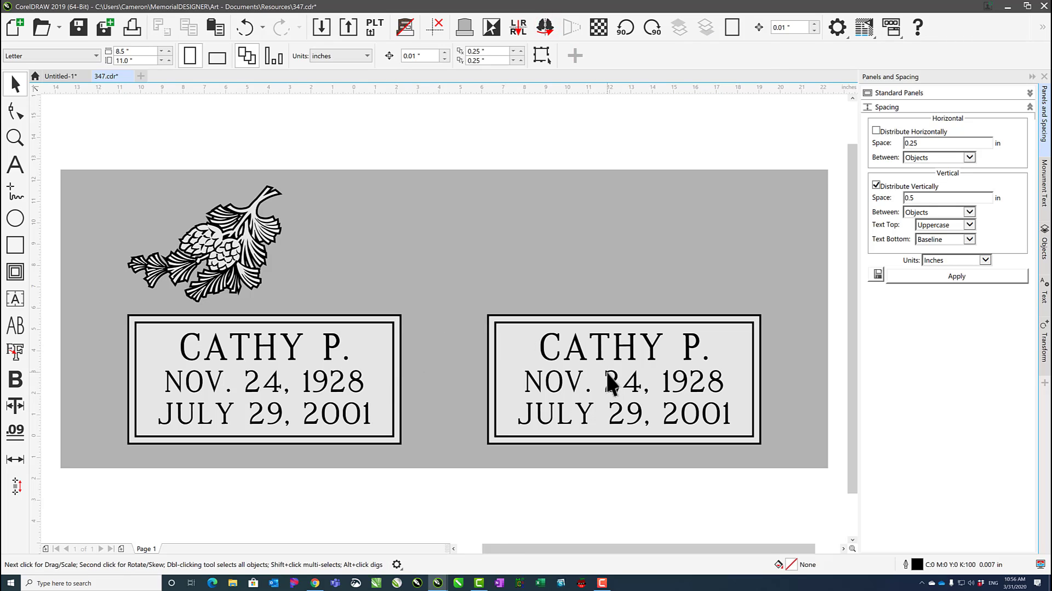
{"action": "left_click", "coordinate": [237, 249]}
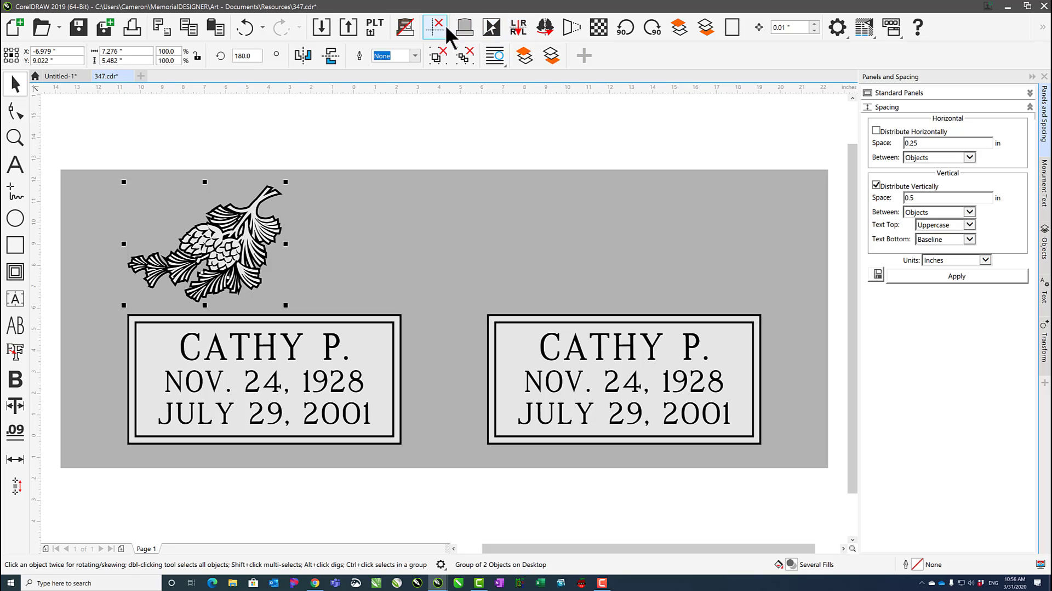
{"action": "left_click", "coordinate": [545, 29]}
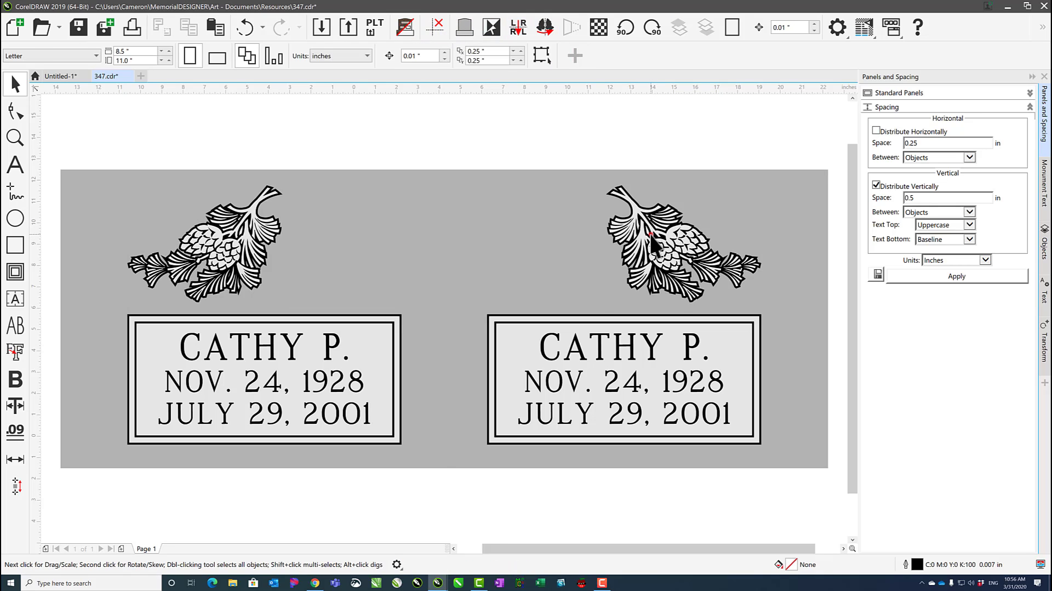
{"action": "left_click", "coordinate": [652, 245]}
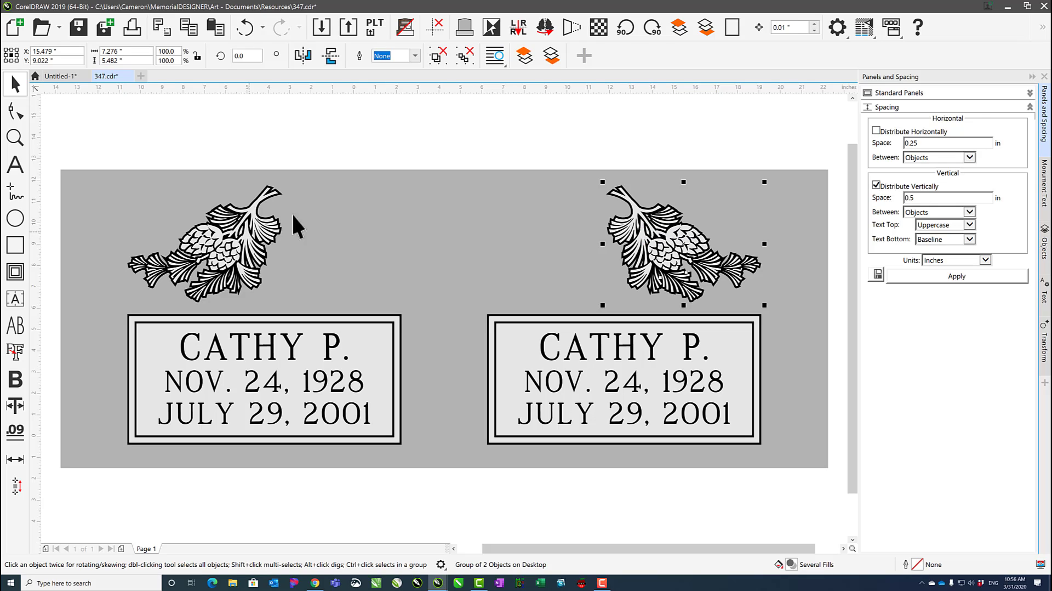
{"action": "left_click", "coordinate": [469, 51]}
{"action": "left_click", "coordinate": [645, 147]}
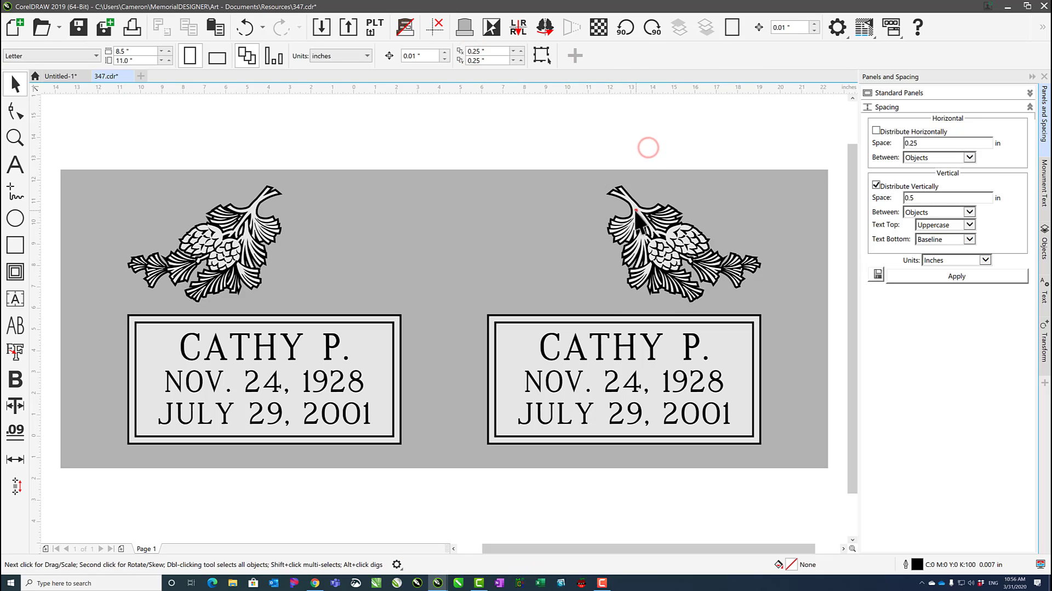
Shift the right pine cone ornament's light layer off its black backing, and select the left name panel's text lines and the whole panel
{"action": "left_click_drag", "start_coordinate": [636, 211], "coordinate": [597, 216]}
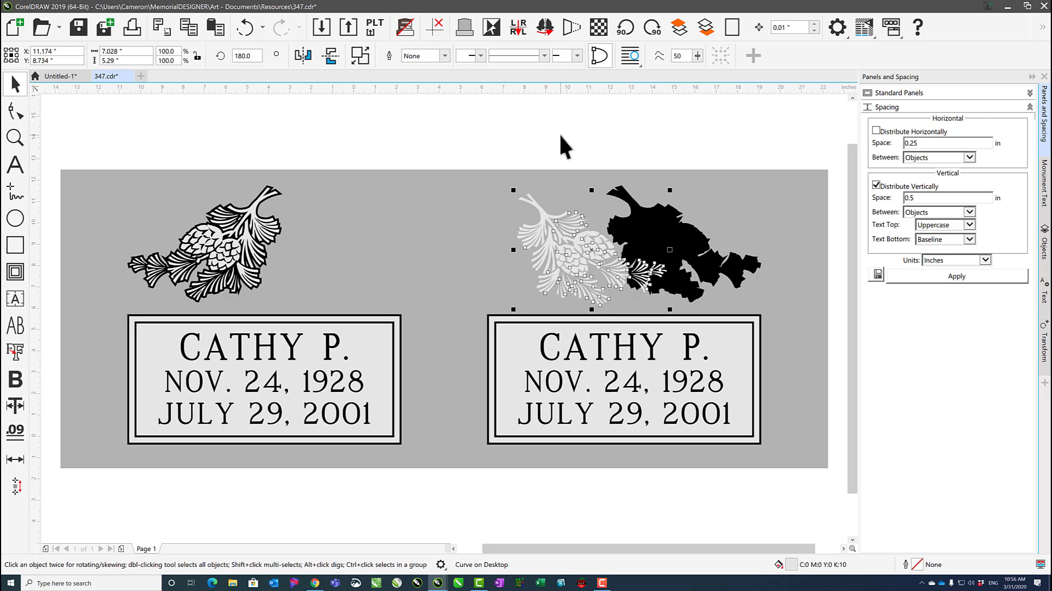
{"action": "left_click", "coordinate": [355, 337]}
{"action": "left_click", "coordinate": [337, 340], "text": "ctrl"}
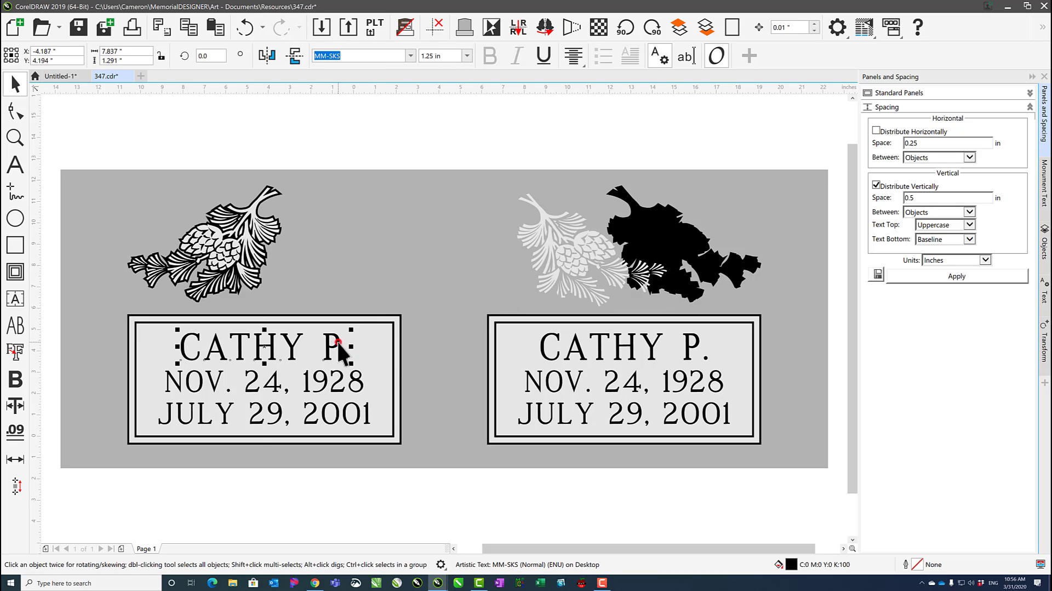
{"action": "left_click", "coordinate": [341, 378], "text": "ctrl"}
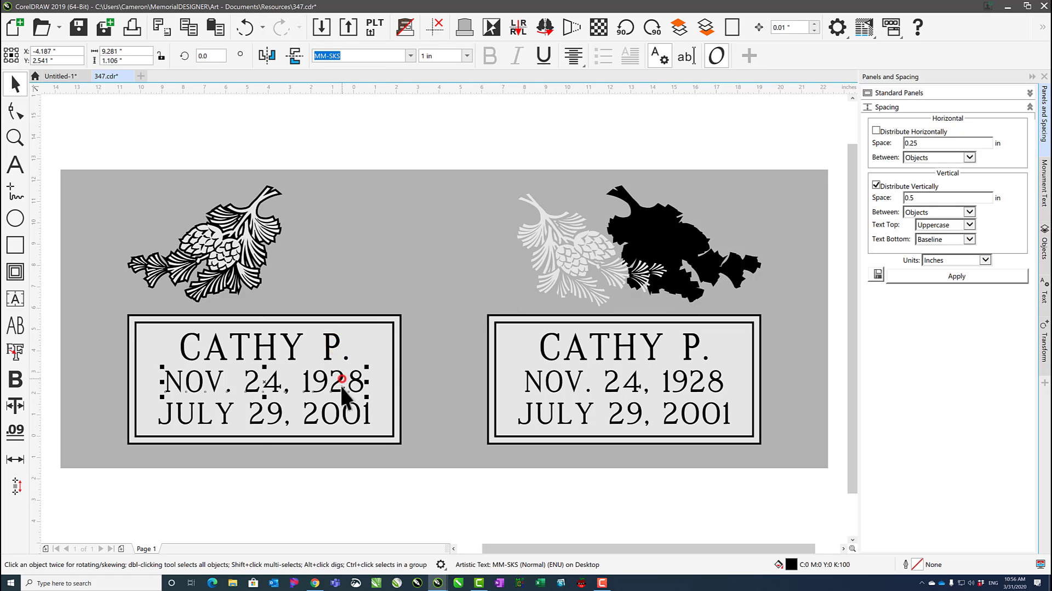
{"action": "left_click", "coordinate": [347, 416], "text": "ctrl"}
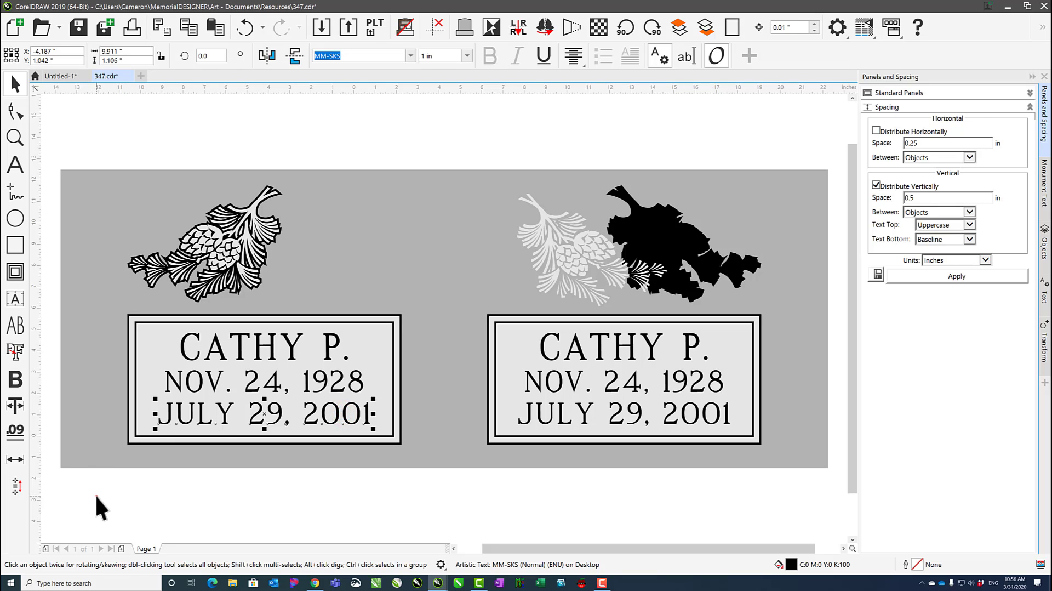
{"action": "left_click_drag", "start_coordinate": [94, 494], "coordinate": [430, 303]}
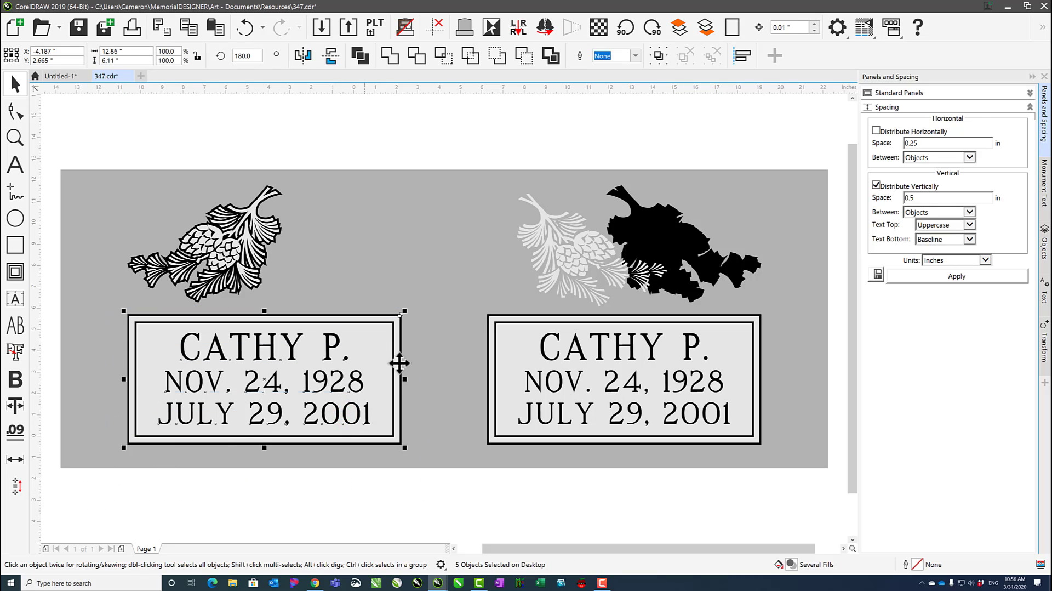
Clear the selection and close 347.cdr without saving its changes
{"action": "left_click", "coordinate": [493, 126]}
{"action": "left_click", "coordinate": [128, 76]}
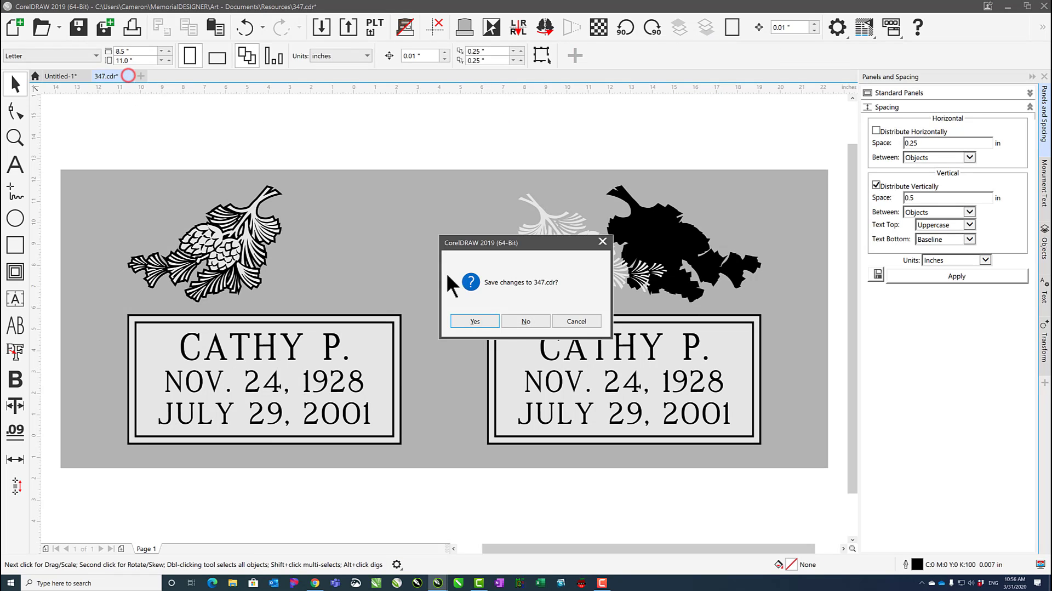
{"action": "left_click", "coordinate": [522, 318]}
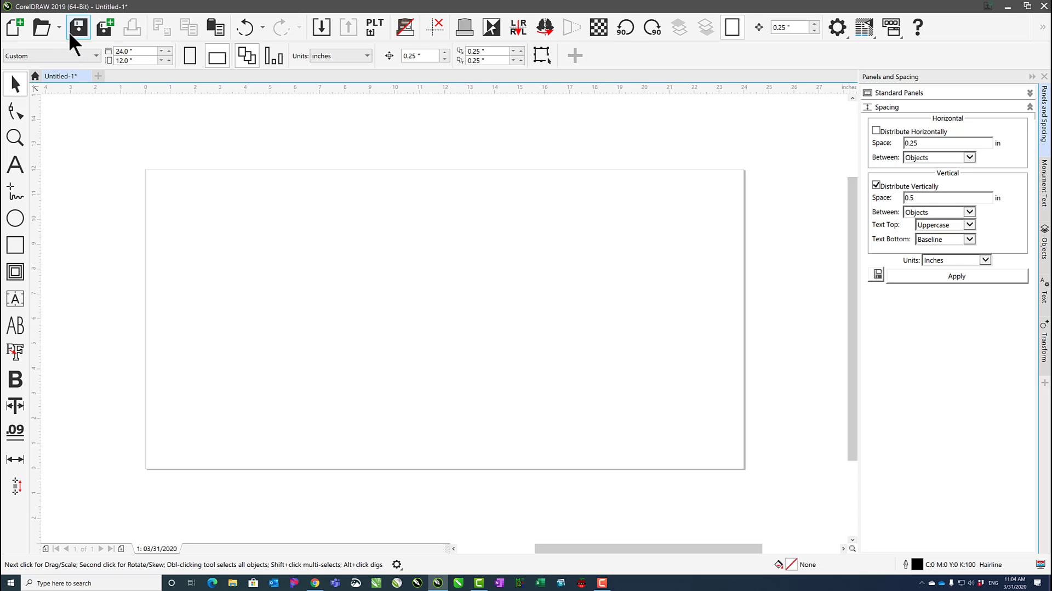
Import the gravestone JPG photo from the Resources folder and place it in the upper middle of the page at its original size
{"action": "key", "text": "ctrl+i"}
{"action": "left_click", "coordinate": [249, 98]}
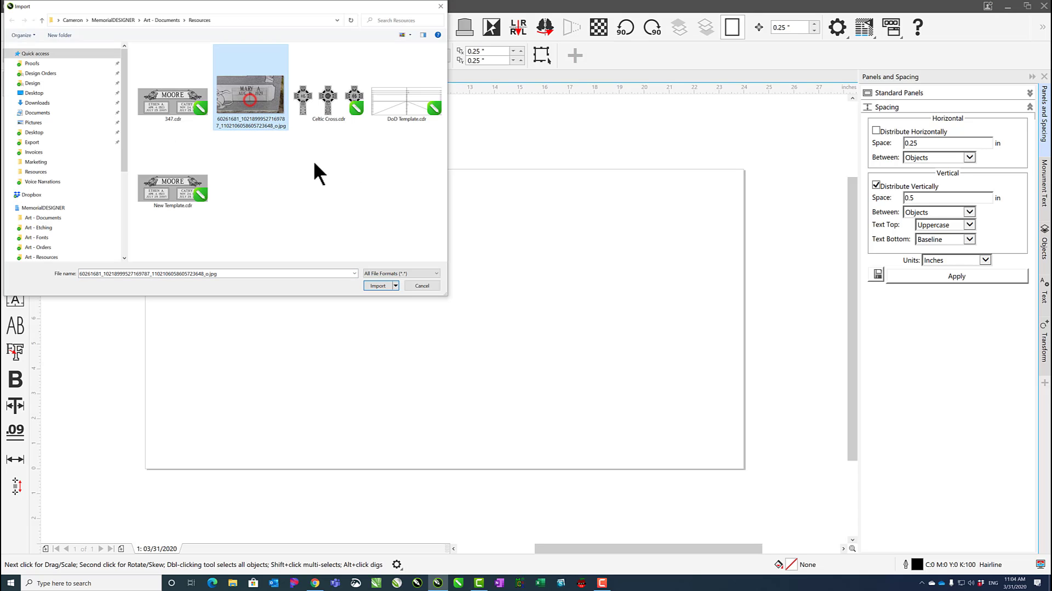
{"action": "left_click", "coordinate": [379, 284]}
{"action": "left_click", "coordinate": [356, 203]}
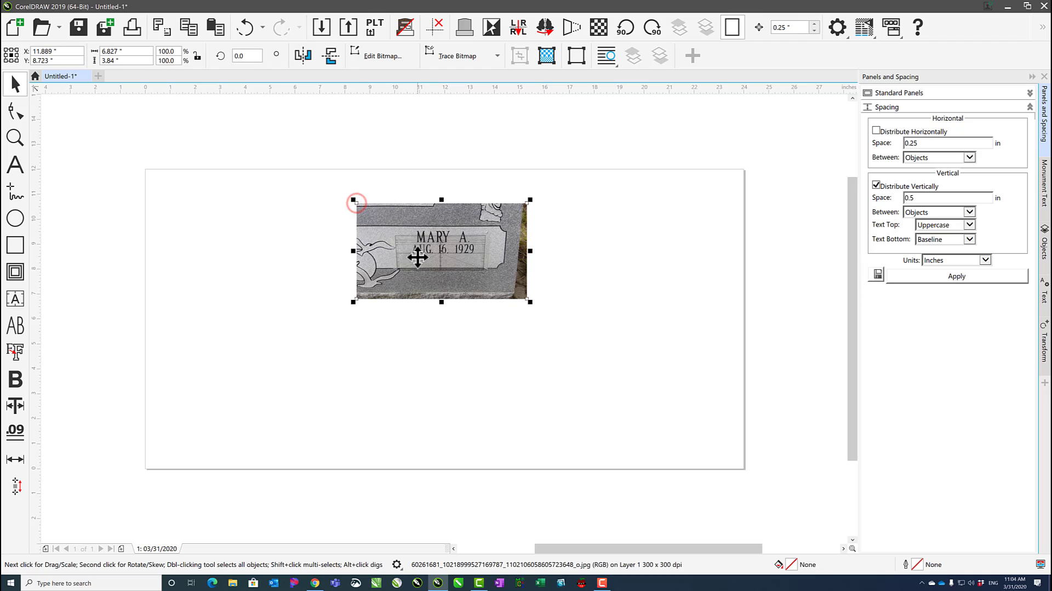
Add a perspective effect to the gravestone photo, pulling both lower corners outward so the stone's sides straighten
{"action": "left_click", "coordinate": [570, 28]}
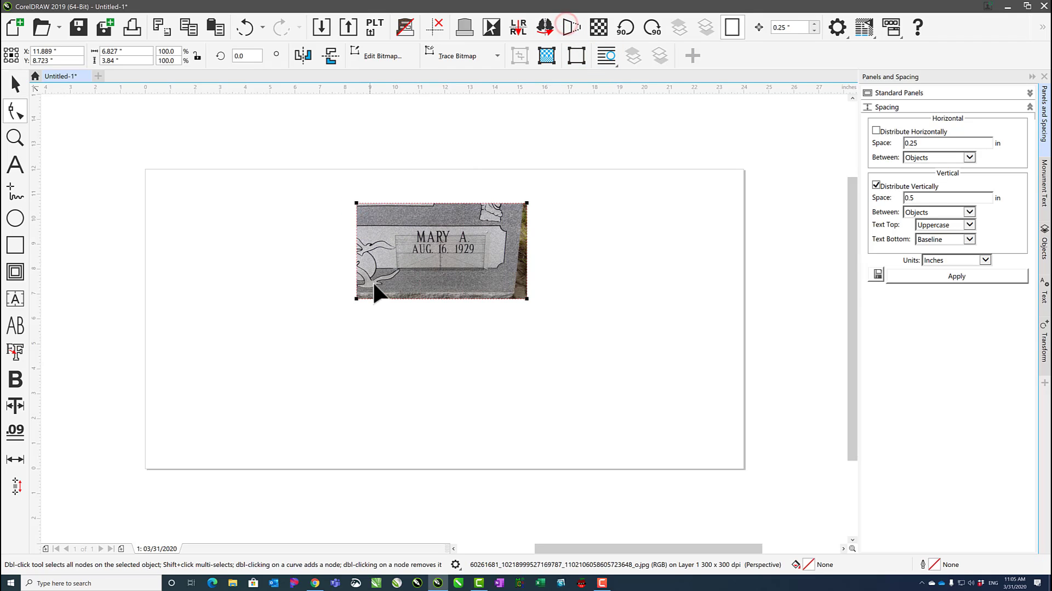
{"action": "left_click_drag", "start_coordinate": [355, 300], "coordinate": [343, 299]}
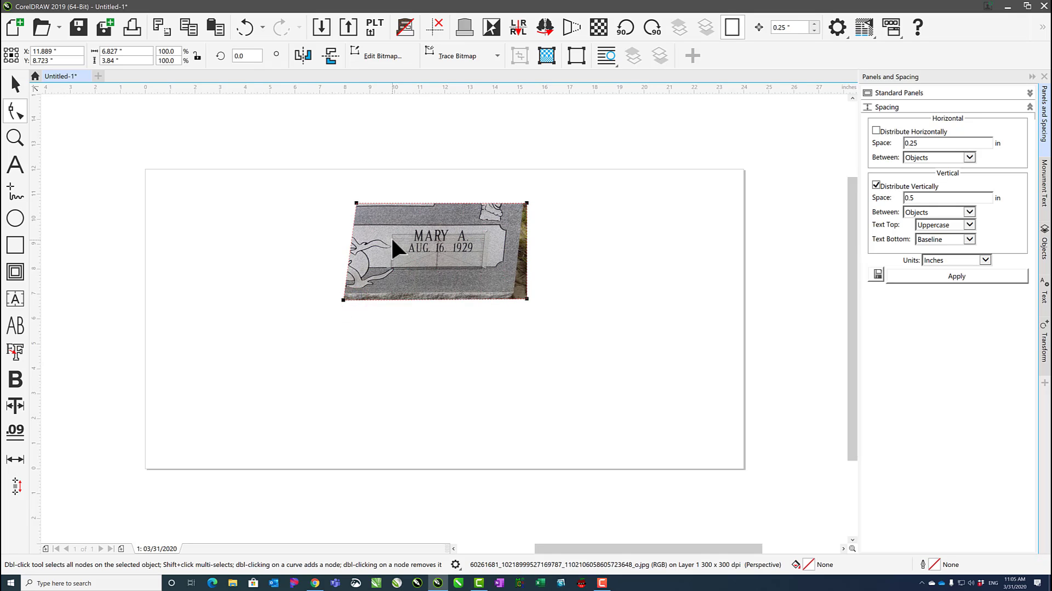
{"action": "left_click_drag", "start_coordinate": [527, 300], "coordinate": [539, 302]}
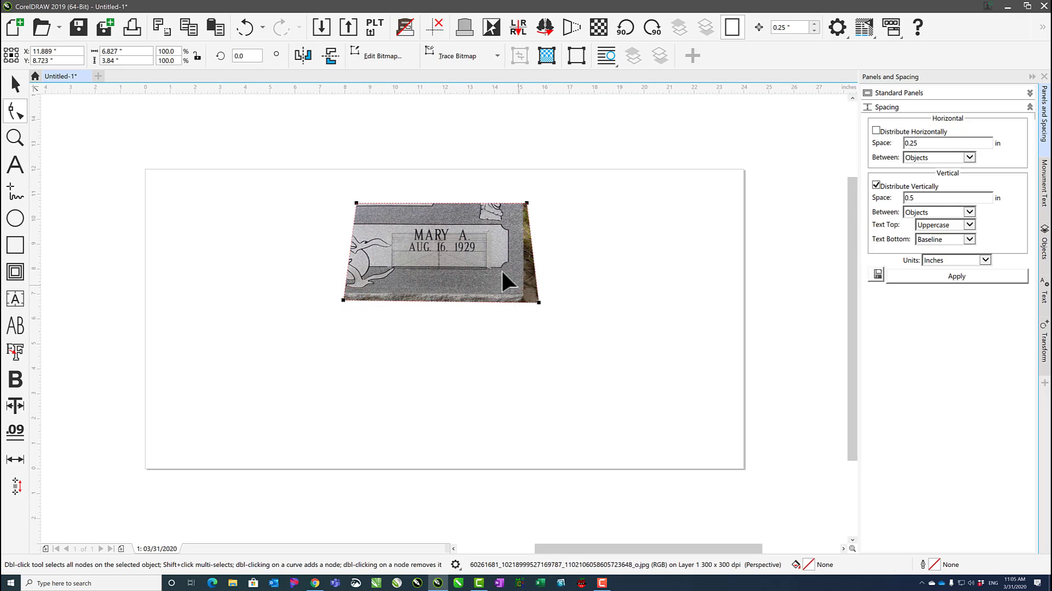
Apply a uniform transparency of 65 to the gravestone photo, and delete the photo from the page
{"action": "left_click", "coordinate": [600, 27]}
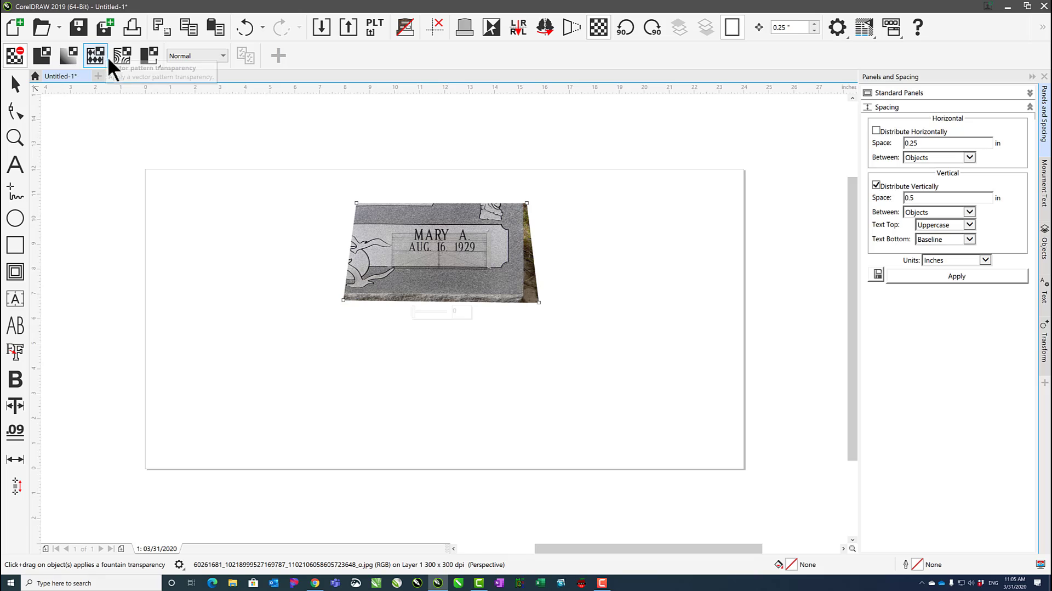
{"action": "left_click", "coordinate": [414, 312]}
{"action": "left_click_drag", "start_coordinate": [431, 312], "coordinate": [435, 312]}
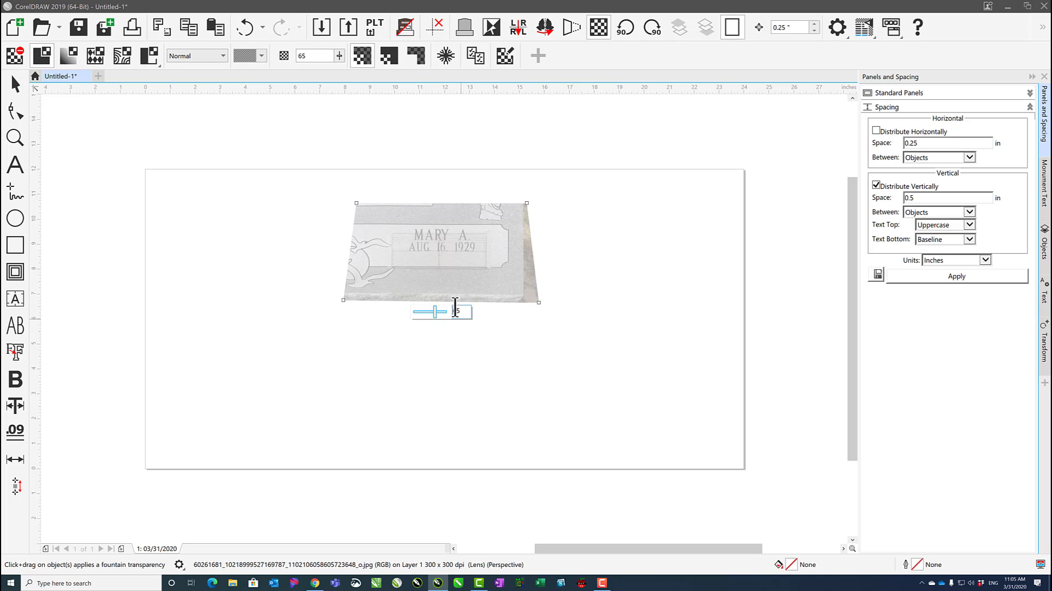
{"action": "left_click", "coordinate": [14, 83]}
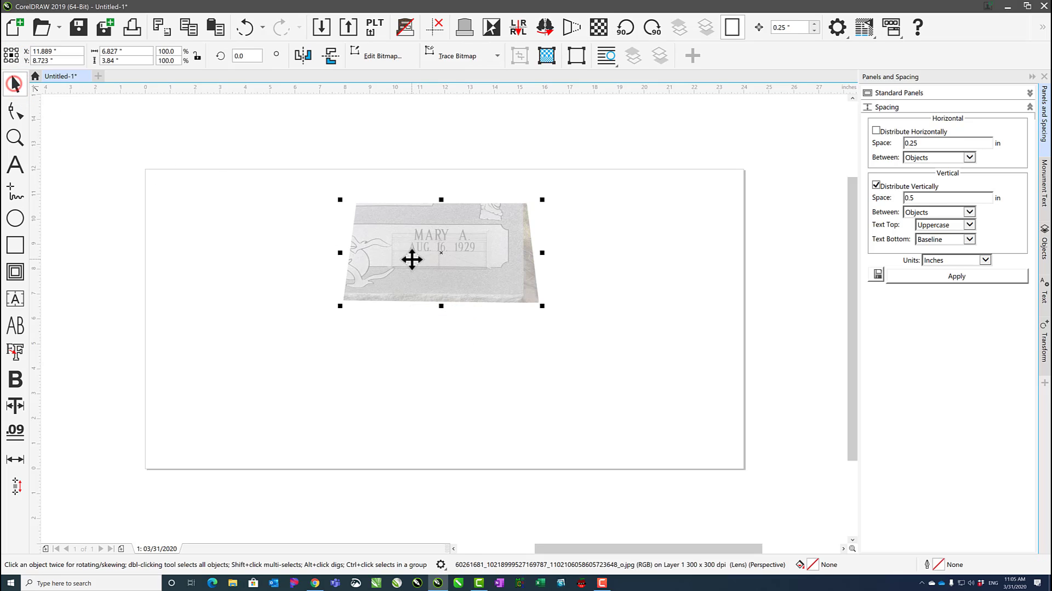
{"action": "key", "text": "Delete"}
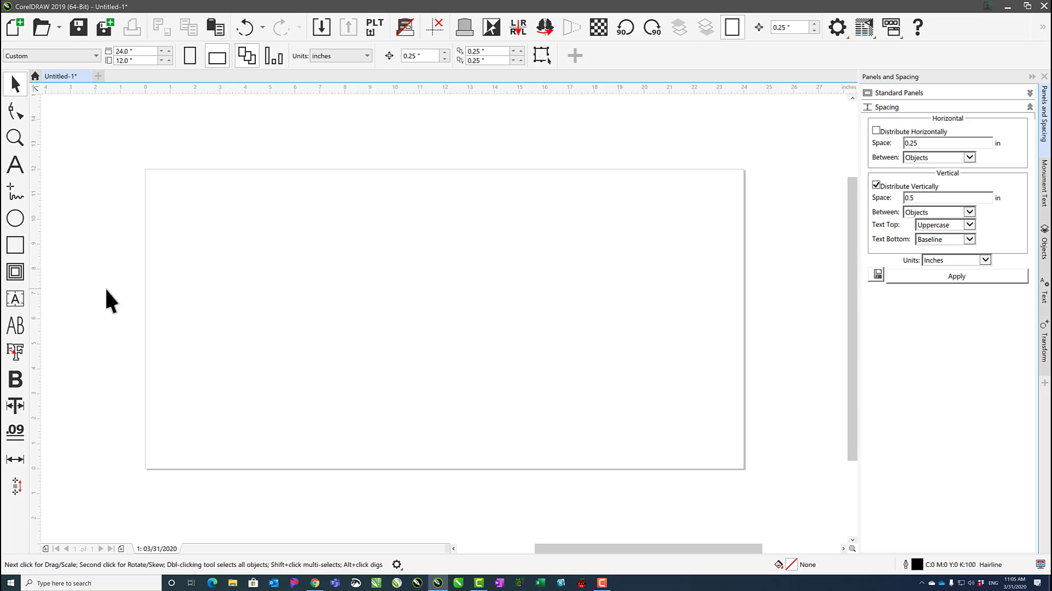
Add the artistic text "DEC. 30, 2020" in the lower half of the page
{"action": "left_click", "coordinate": [13, 163]}
{"action": "left_click", "coordinate": [369, 368]}
{"action": "type", "text": "DE"}
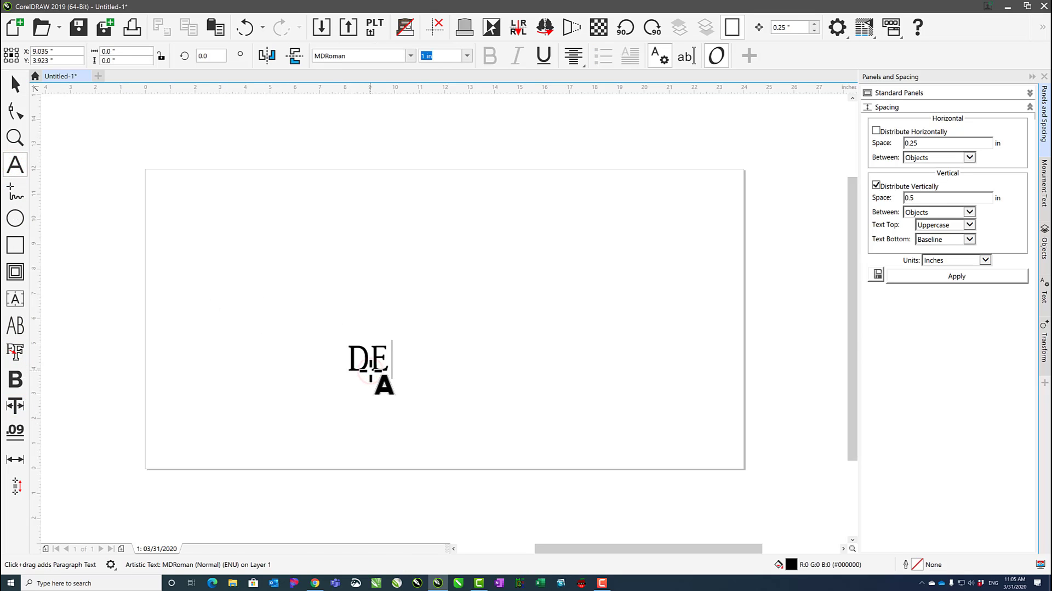
{"action": "type", "text": "C. 30, 2020"}
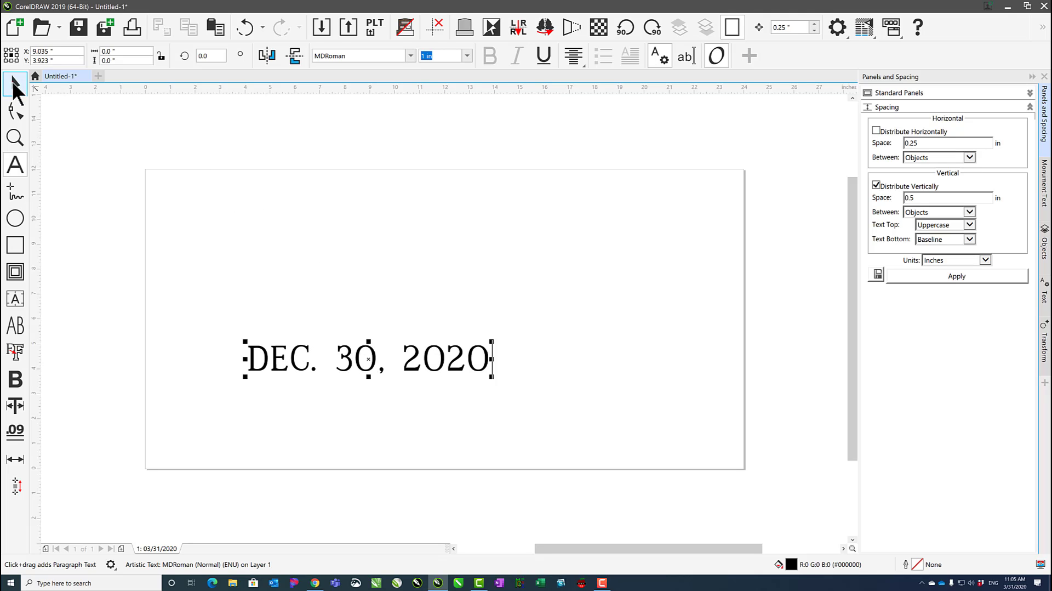
{"action": "left_click", "coordinate": [13, 83]}
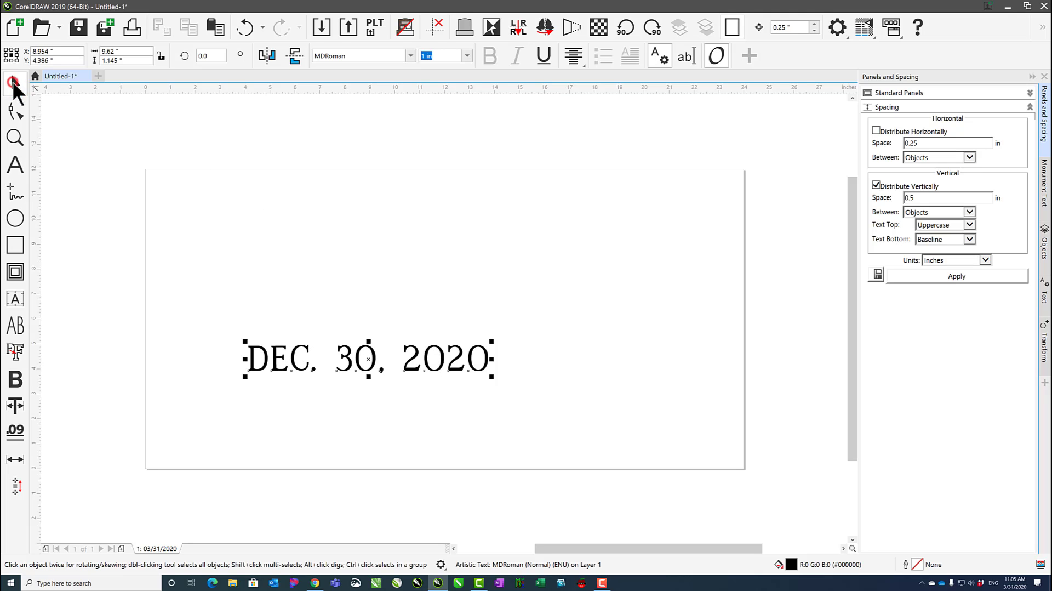
Rotate the date text 90 degrees clockwise, back counterclockwise and clockwise again, and move it near the page's left edge
{"action": "left_click", "coordinate": [657, 28]}
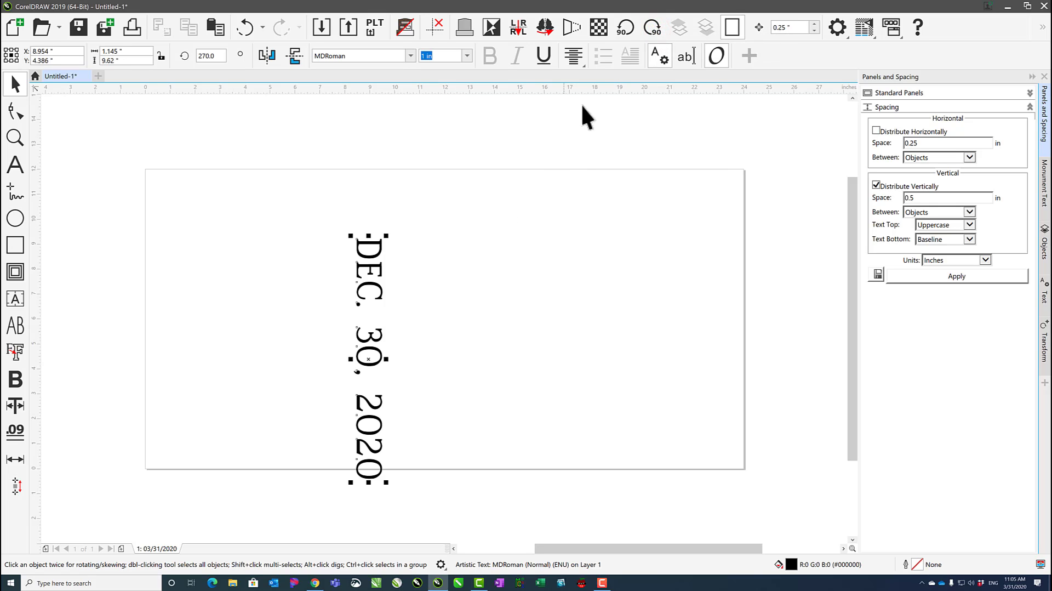
{"action": "left_click", "coordinate": [631, 28]}
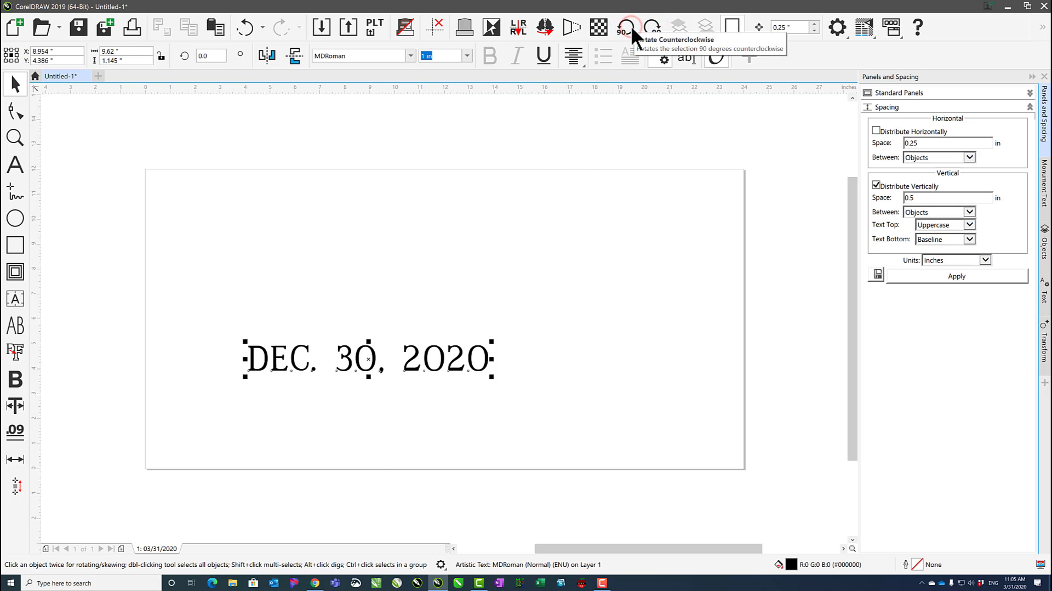
{"action": "left_click", "coordinate": [651, 27]}
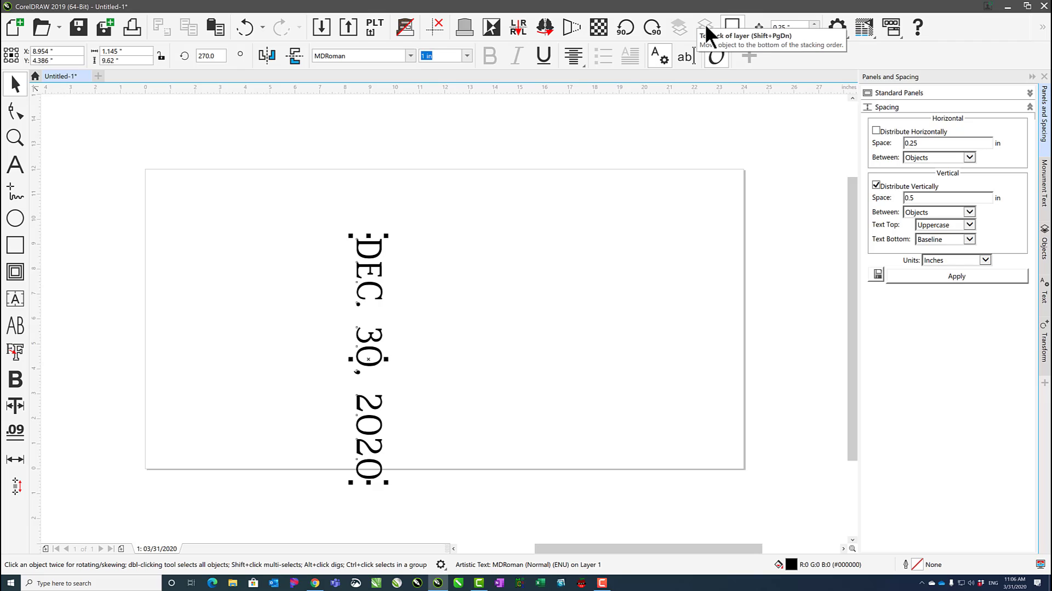
{"action": "left_click_drag", "start_coordinate": [351, 237], "coordinate": [185, 191]}
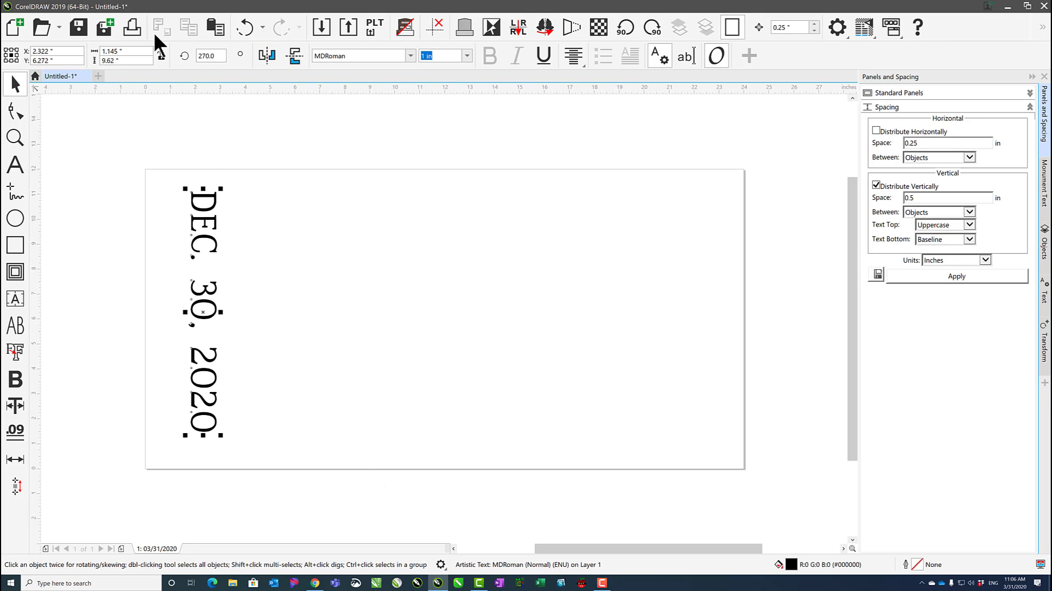
Import the gravestone JPG photo from the Resources folder again and place it at the page's upper-left corner, overlapping the vertical date
{"action": "left_click", "coordinate": [318, 27]}
{"action": "left_click", "coordinate": [258, 95]}
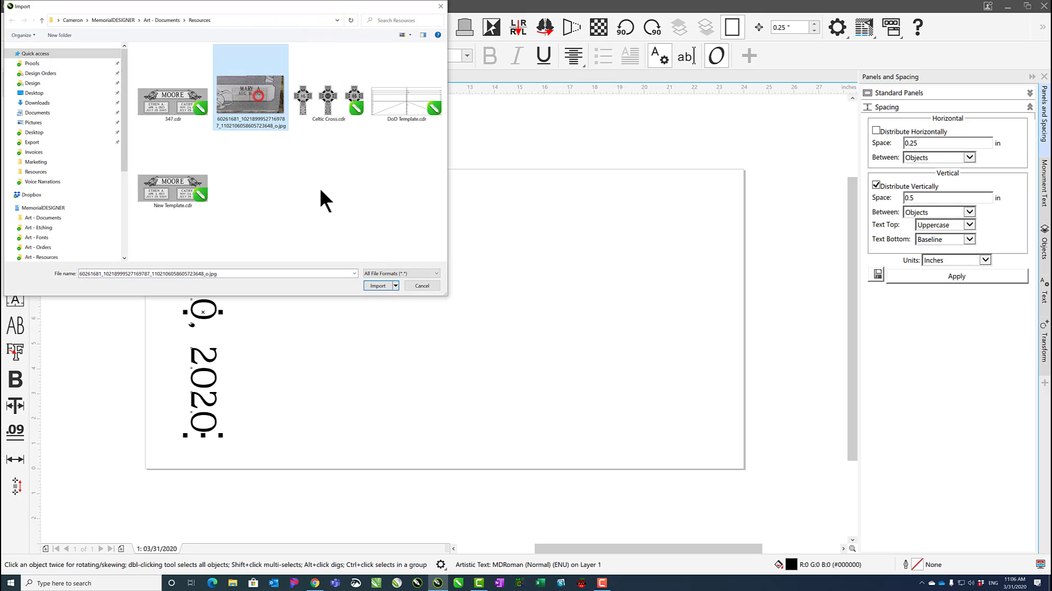
{"action": "left_click", "coordinate": [378, 286]}
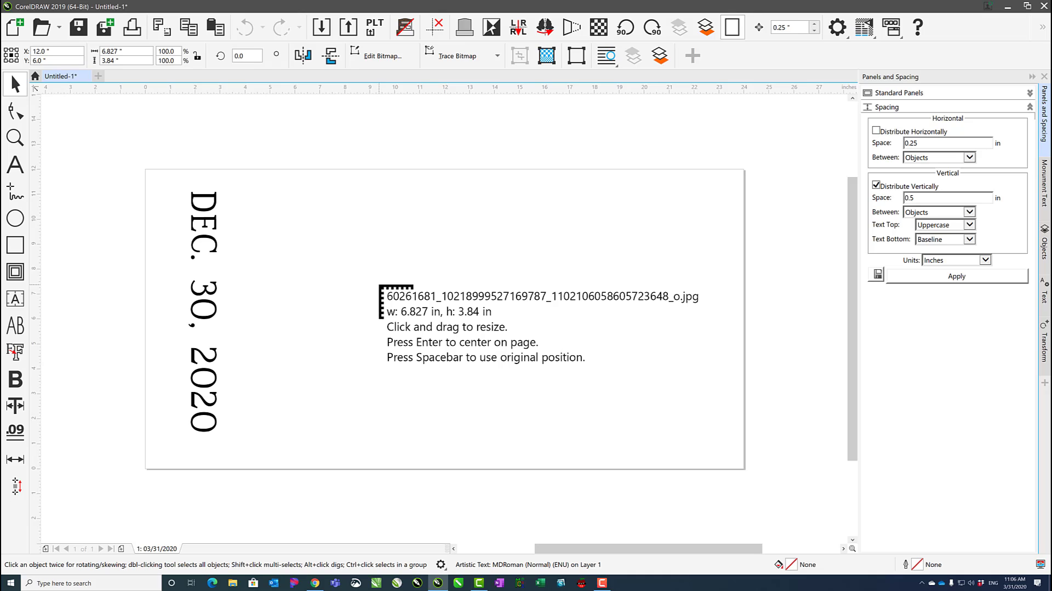
{"action": "left_click", "coordinate": [151, 172]}
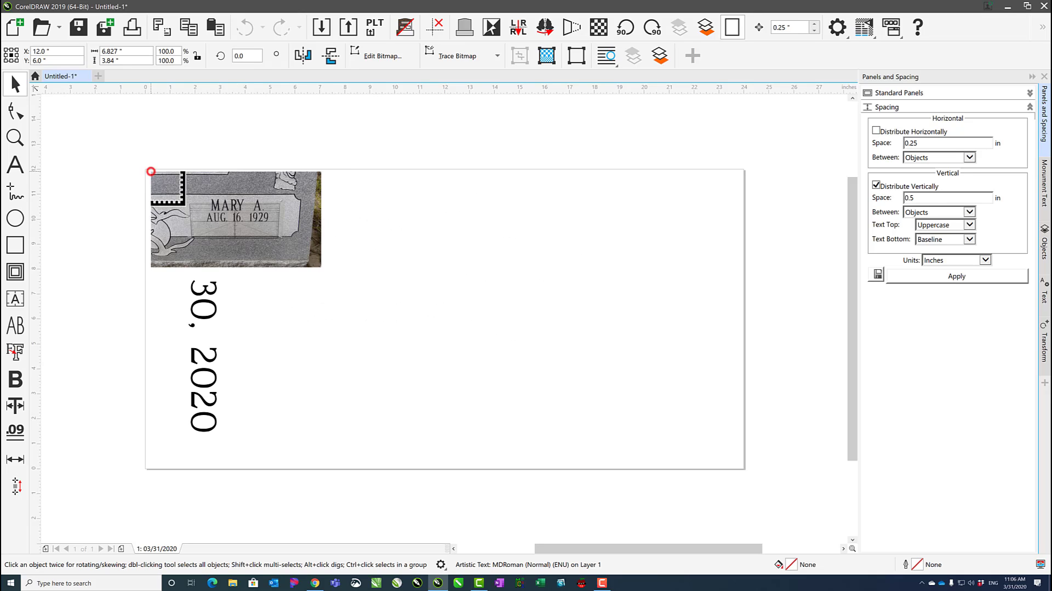
{"action": "right_click", "coordinate": [210, 235]}
{"action": "left_click", "coordinate": [366, 212]}
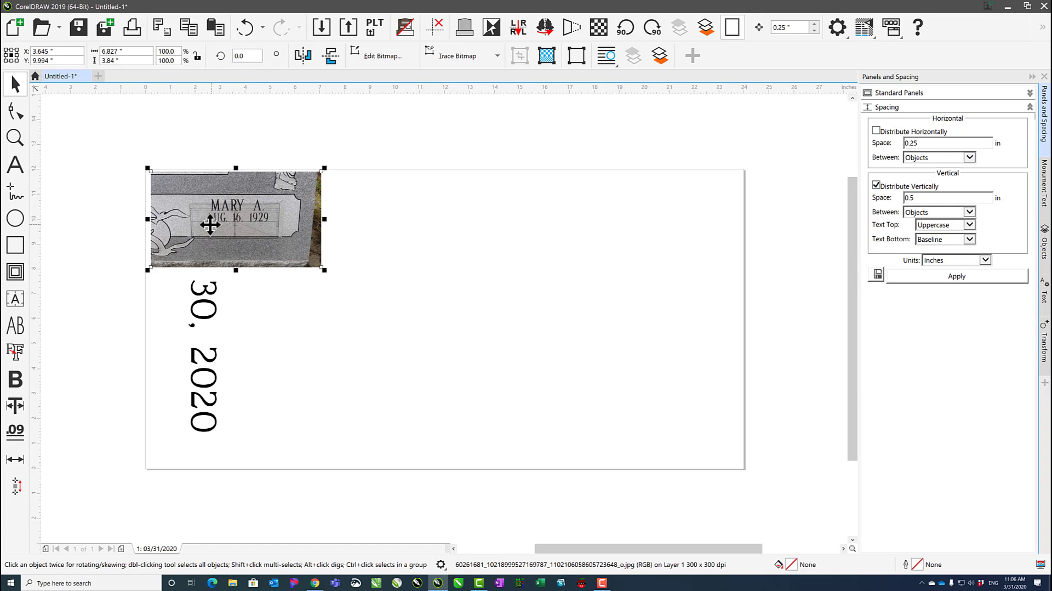
Send the gravestone photo to the back of the layer, bring it to the front again, and clear the selection
{"action": "left_click", "coordinate": [707, 28]}
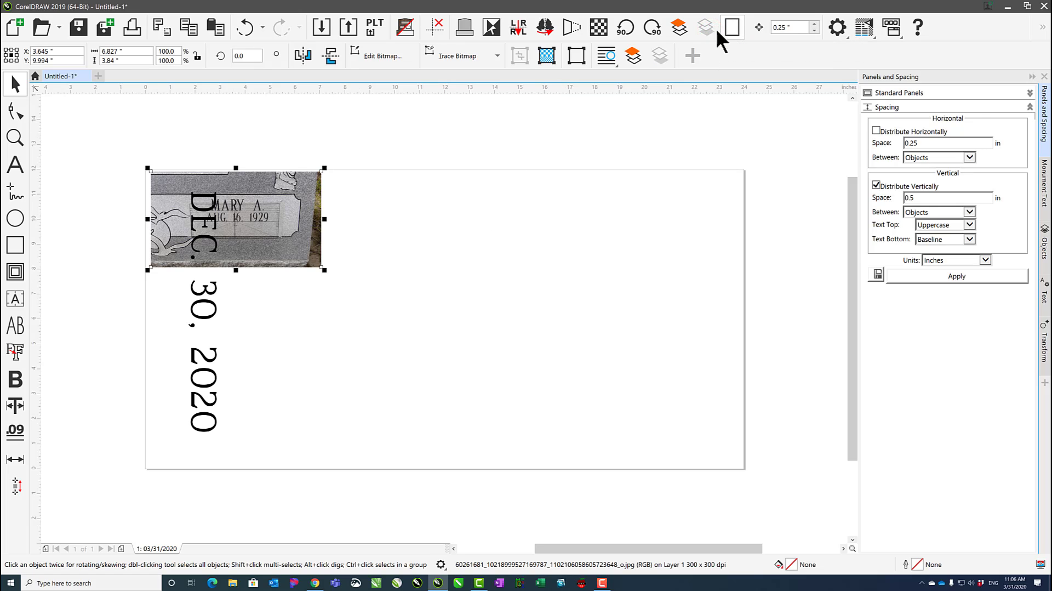
{"action": "left_click", "coordinate": [683, 25]}
{"action": "left_click", "coordinate": [312, 297]}
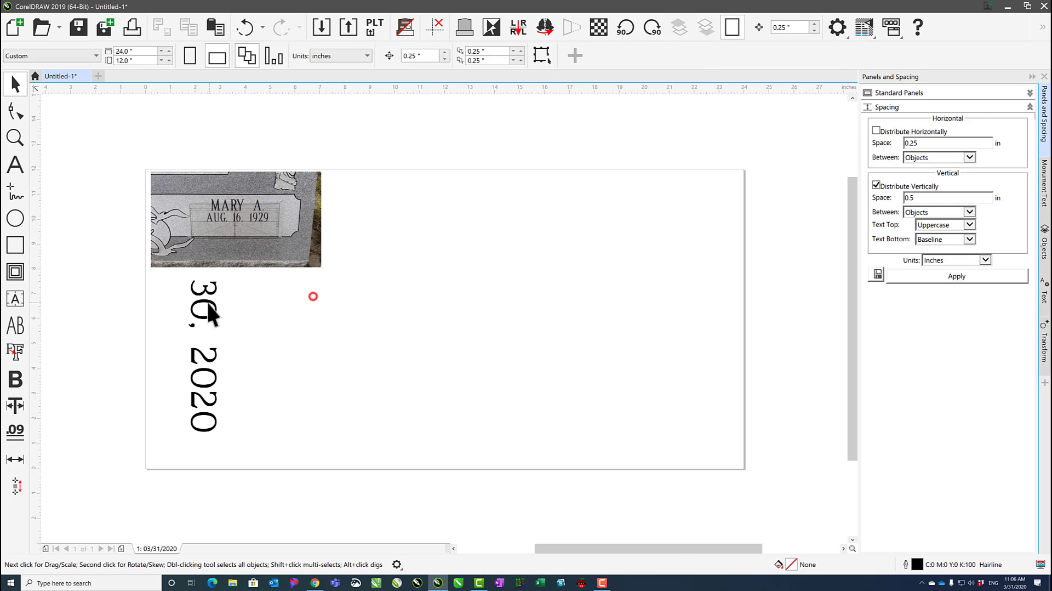
Bring the vertical date text to the front of the layer, above the gravestone photo, and clear the selection
{"action": "left_click", "coordinate": [208, 288]}
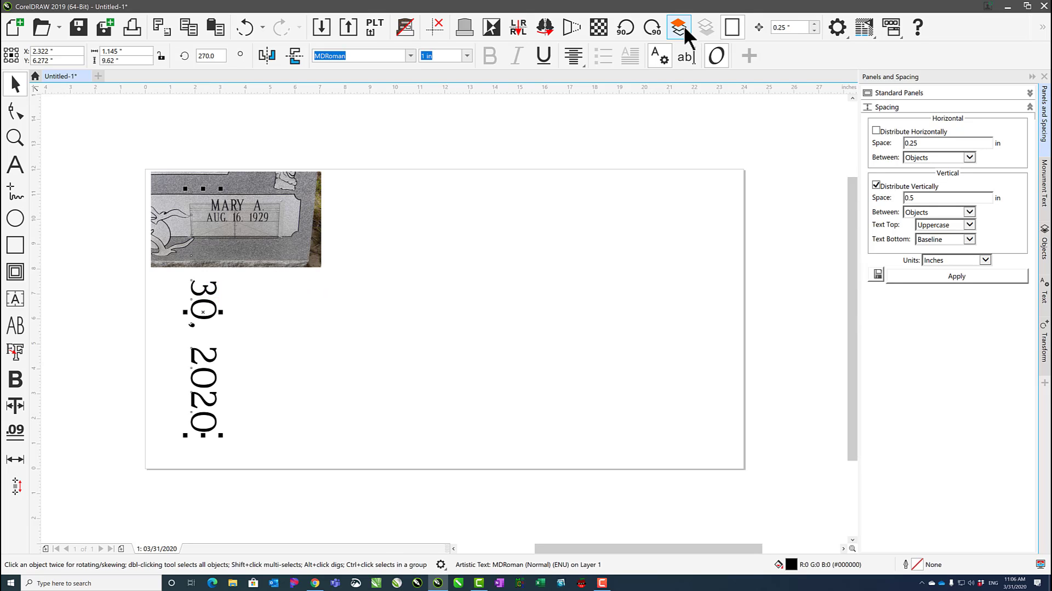
{"action": "left_click", "coordinate": [683, 25]}
{"action": "key", "text": "Escape"}
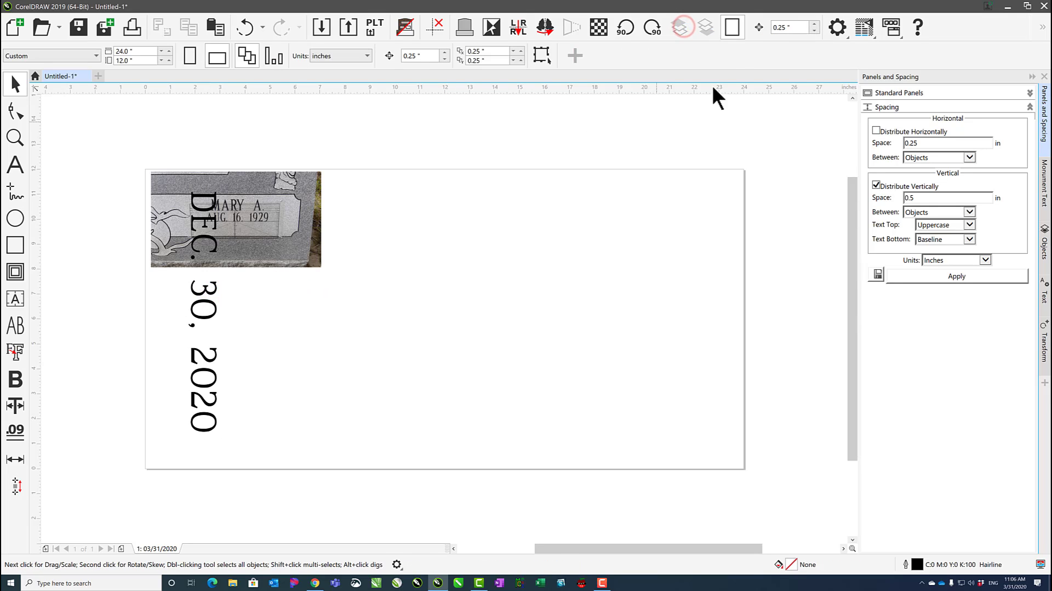
Turn off the display of the page border
{"action": "left_click", "coordinate": [738, 25]}
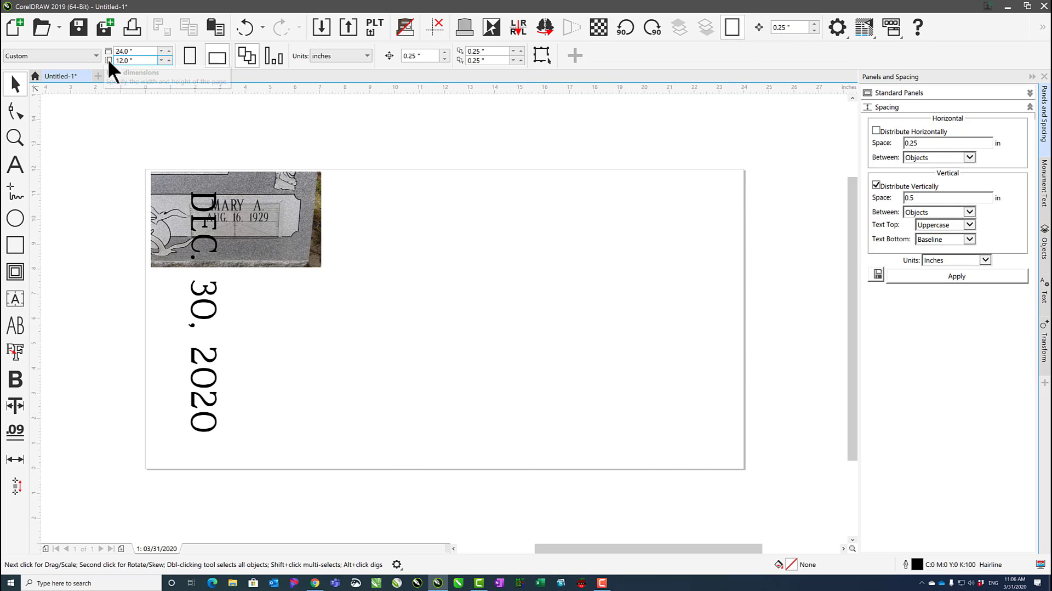
{"action": "left_click", "coordinate": [727, 31]}
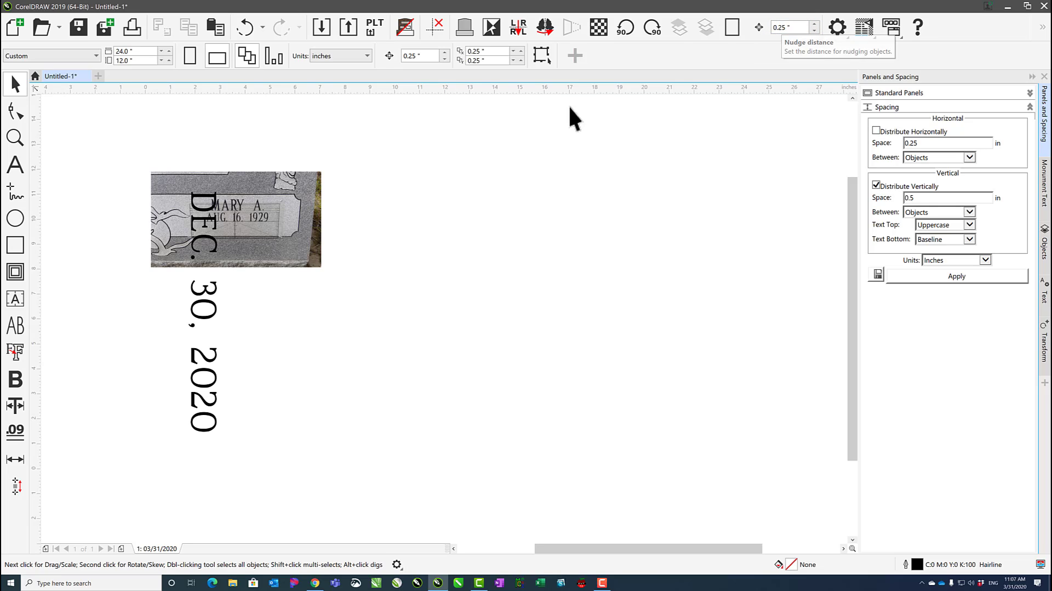
Nudge the vertical date text to the right by the 0.25-inch nudge distance
{"action": "left_click", "coordinate": [210, 301]}
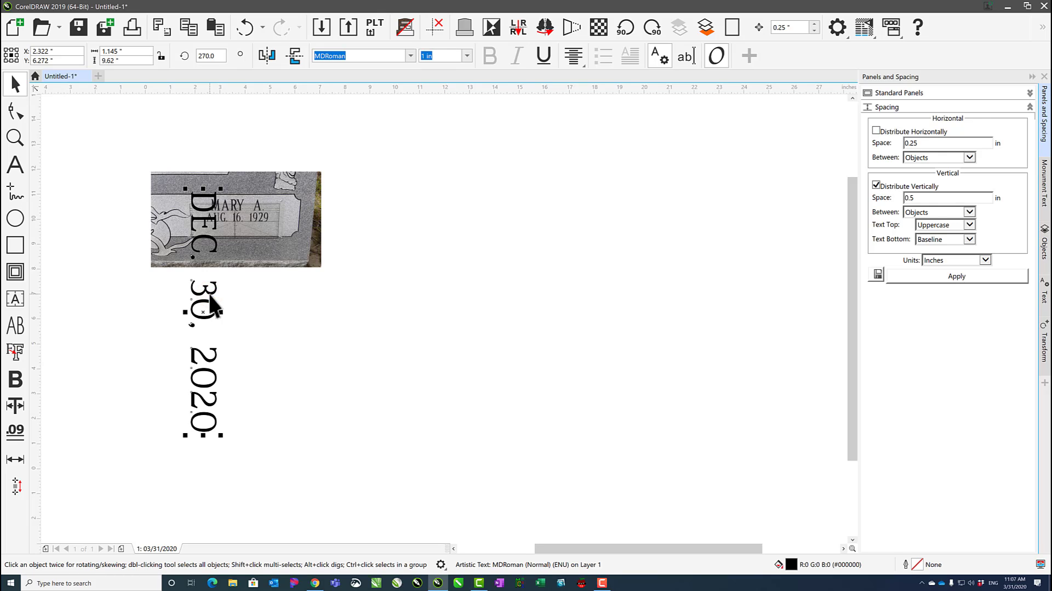
{"action": "key", "text": "Right"}
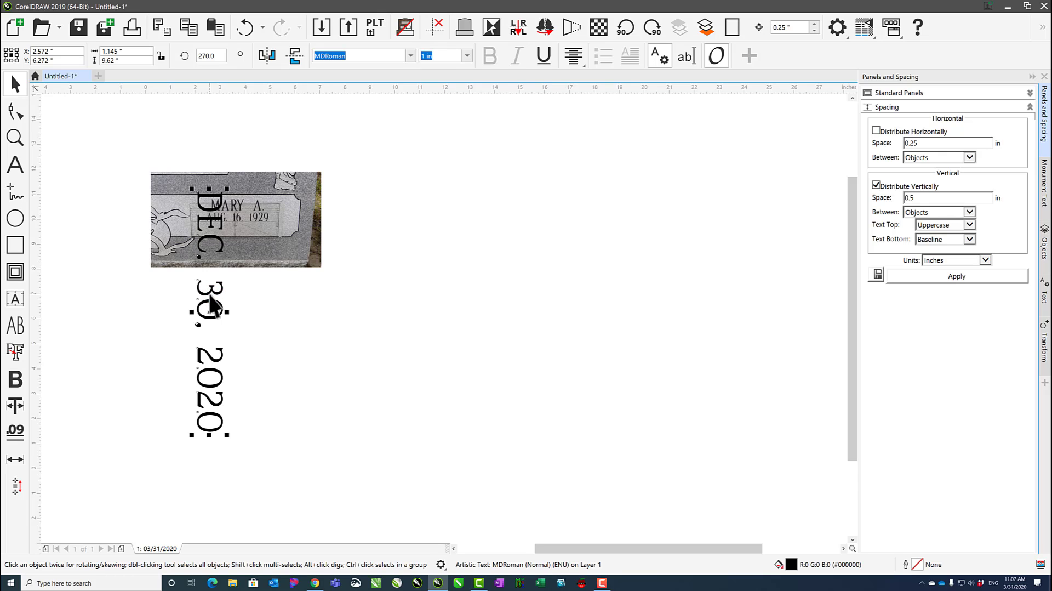
Move the vertical date text right by one 0.25-inch nudge, one 2-inch super nudge and one 0.125-inch micro nudge
{"action": "key", "text": "Right"}
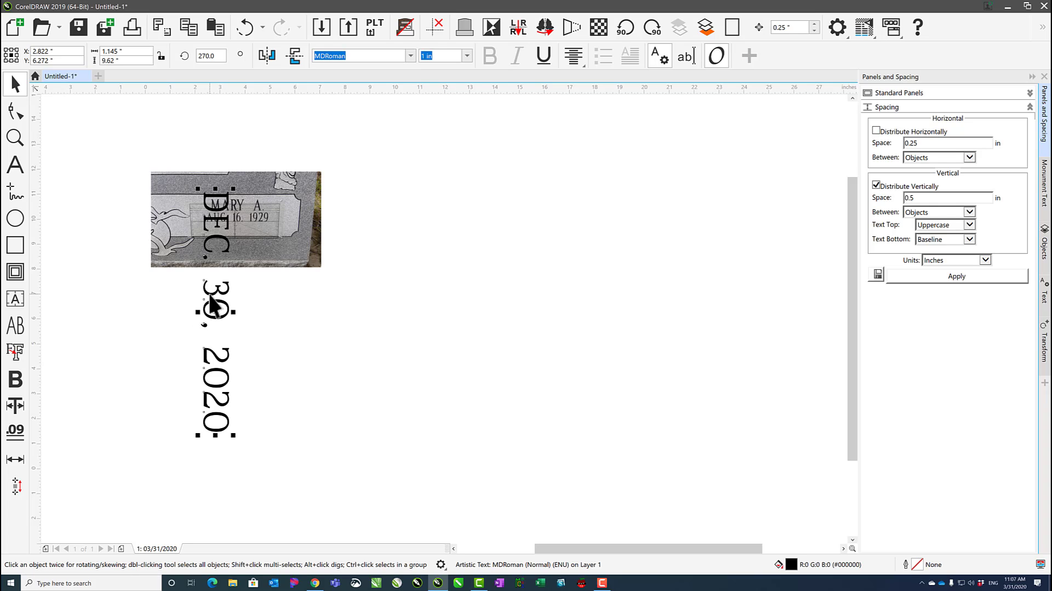
{"action": "key", "text": "shift+Right"}
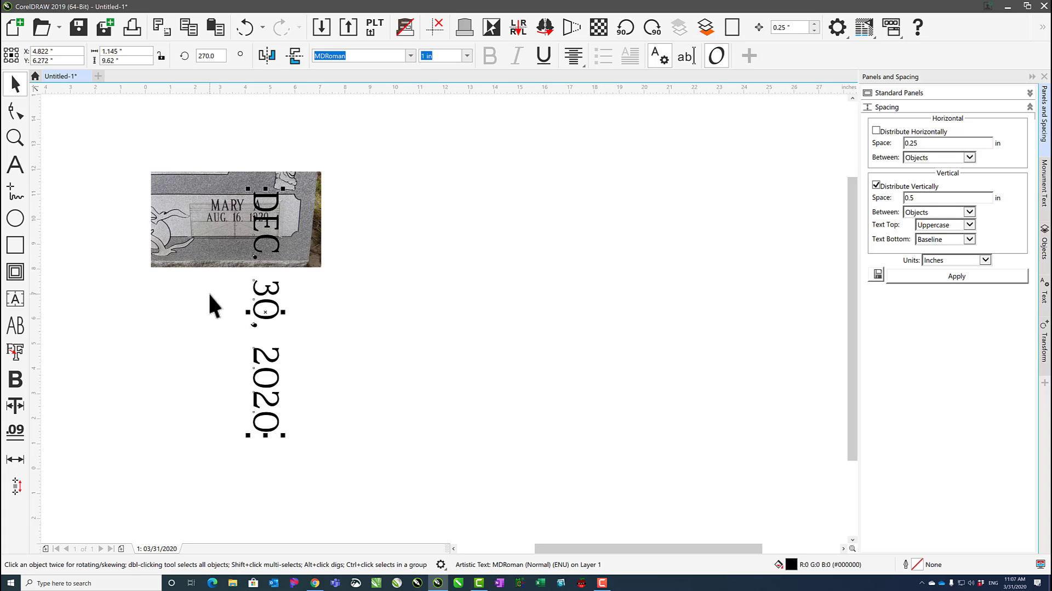
{"action": "key", "text": "ctrl+Right"}
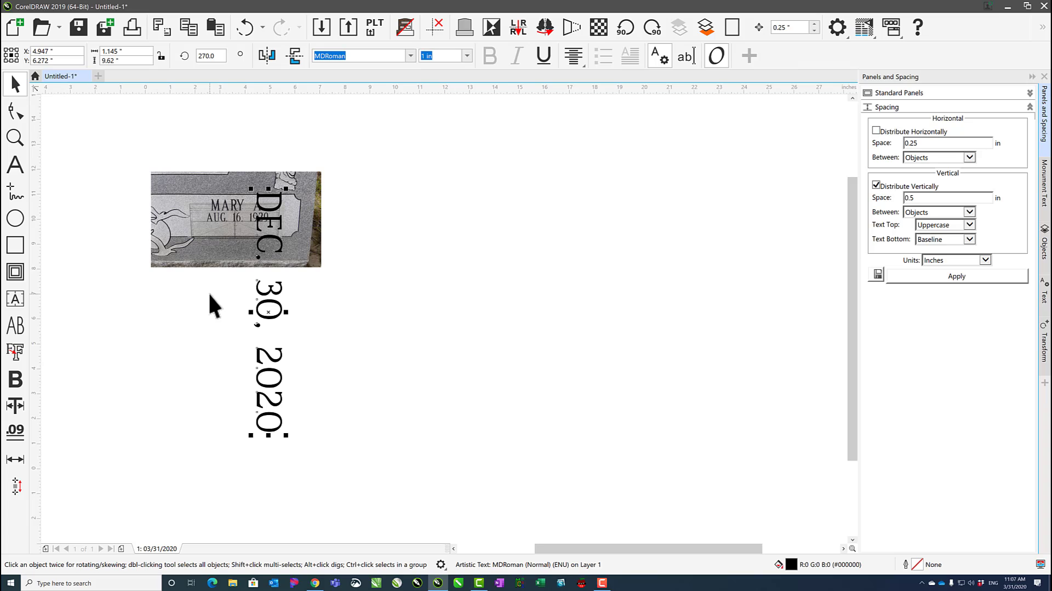
Nudge the vertical date text right seven more times by 0.25 inch, up to the gravestone photo's right edge
{"action": "key", "text": "Right"}
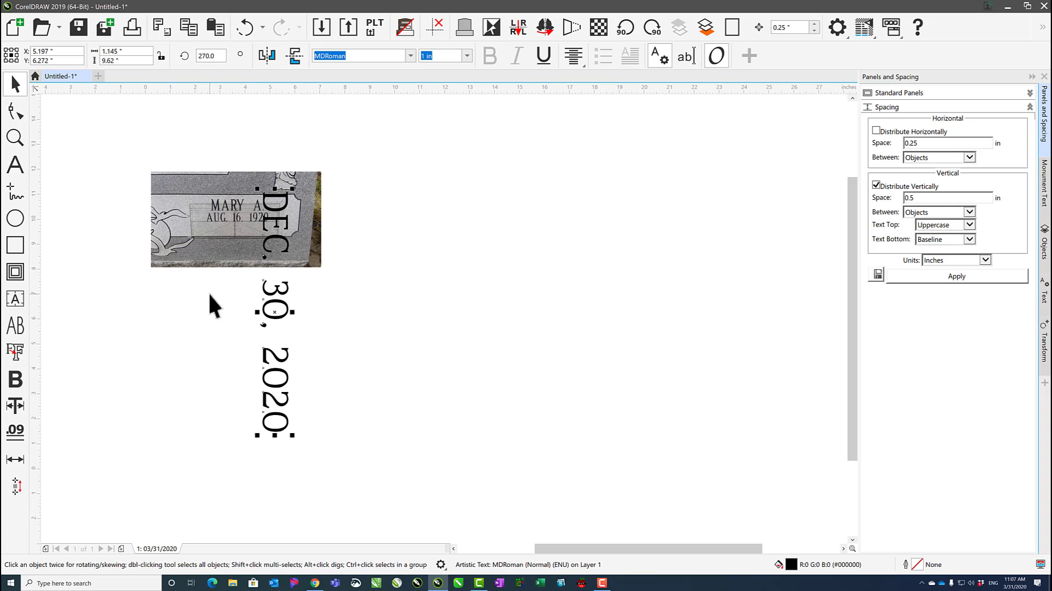
{"action": "key", "text": "Right"}
{"action": "key", "text": "Right"}
{"action": "key", "text": "Right"}
{"action": "key", "text": "Right"}
{"action": "key", "text": "Right"}
{"action": "key", "text": "Right"}
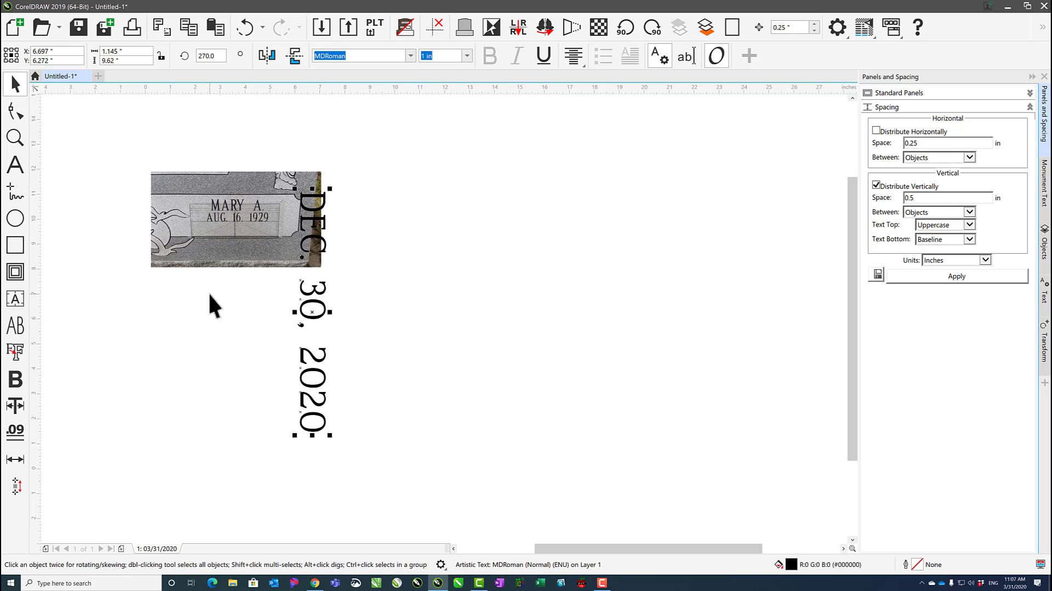
Set the nudge distance to 0.125 inch
{"action": "left_click", "coordinate": [788, 27]}
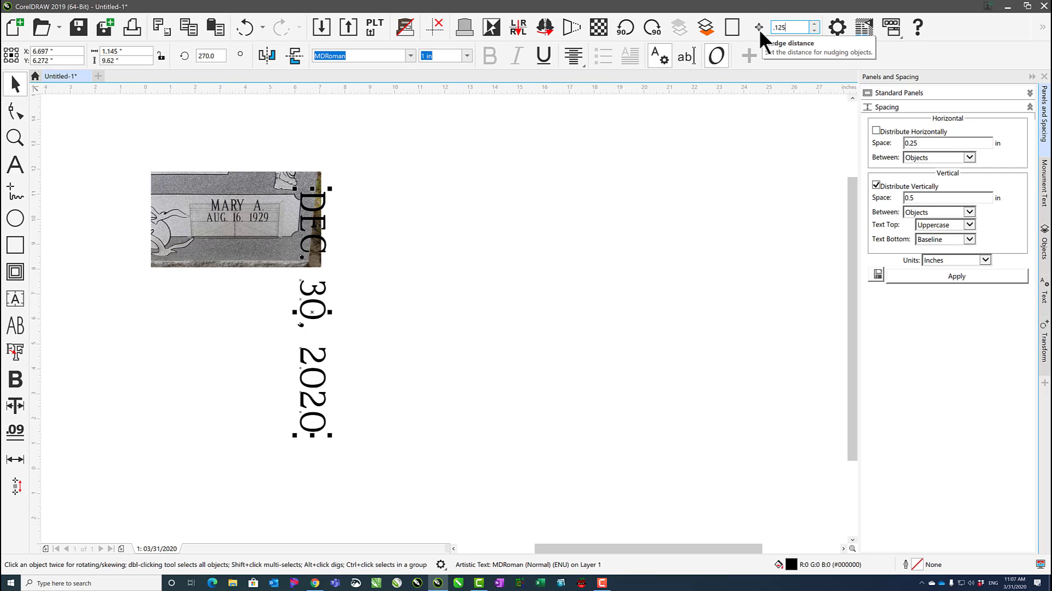
{"action": "key", "text": "Return"}
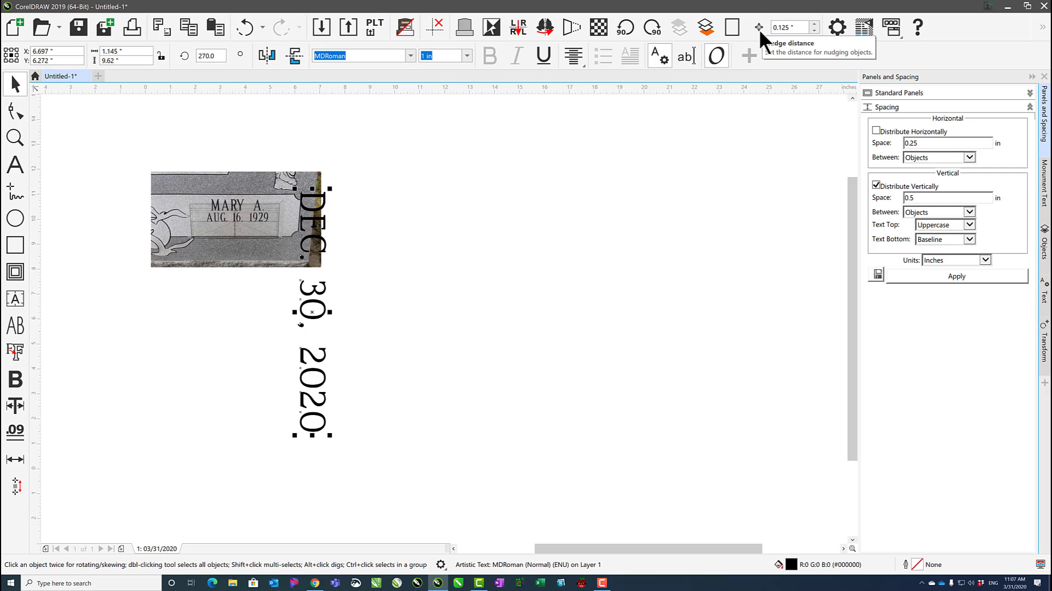
{"action": "left_click", "coordinate": [837, 27]}
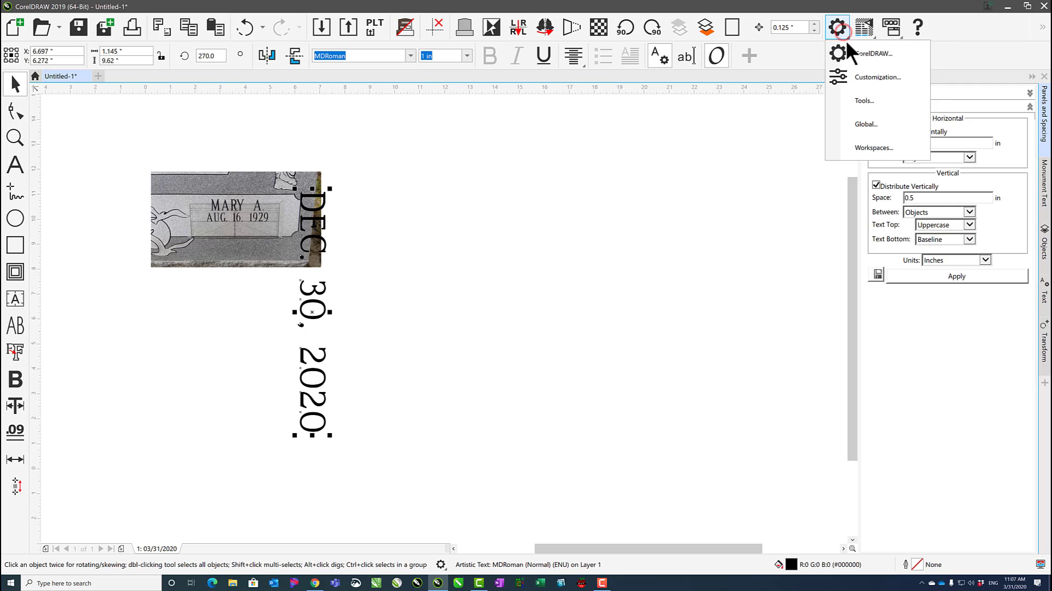
{"action": "left_click", "coordinate": [810, 124]}
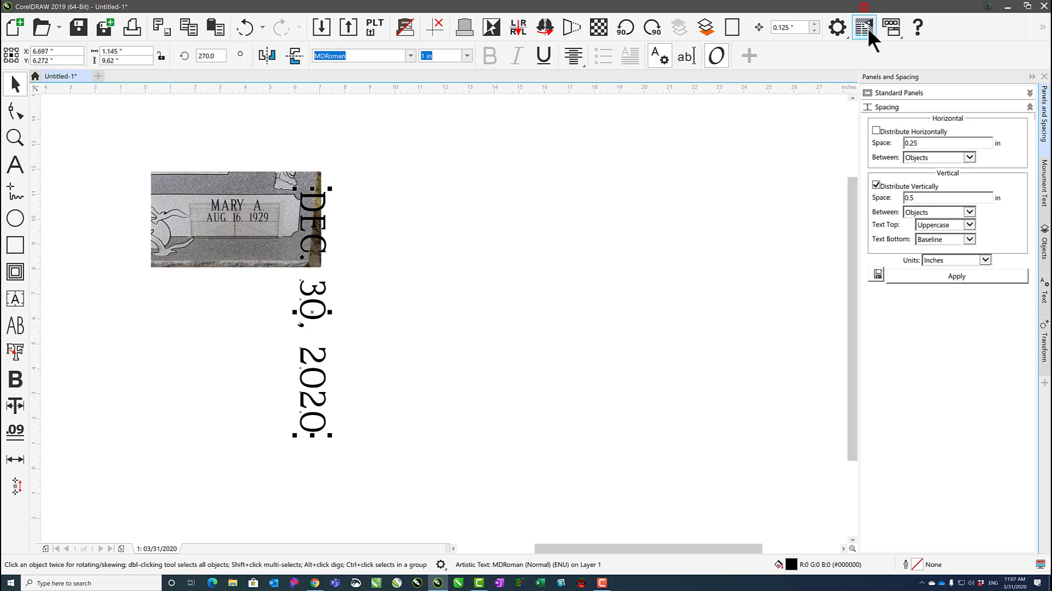
{"action": "left_click", "coordinate": [869, 35]}
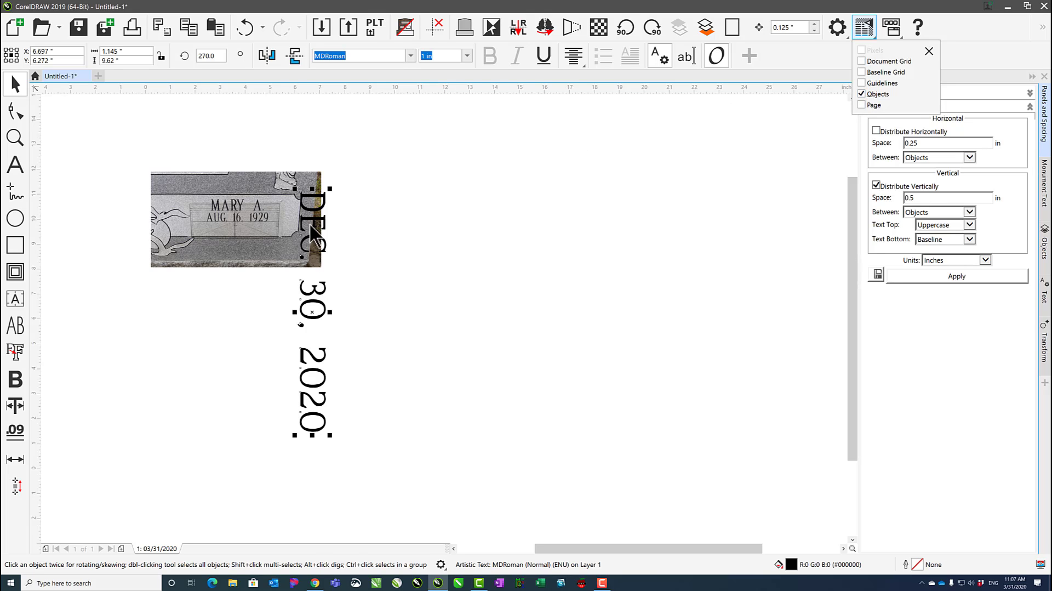
{"action": "left_click", "coordinate": [330, 215]}
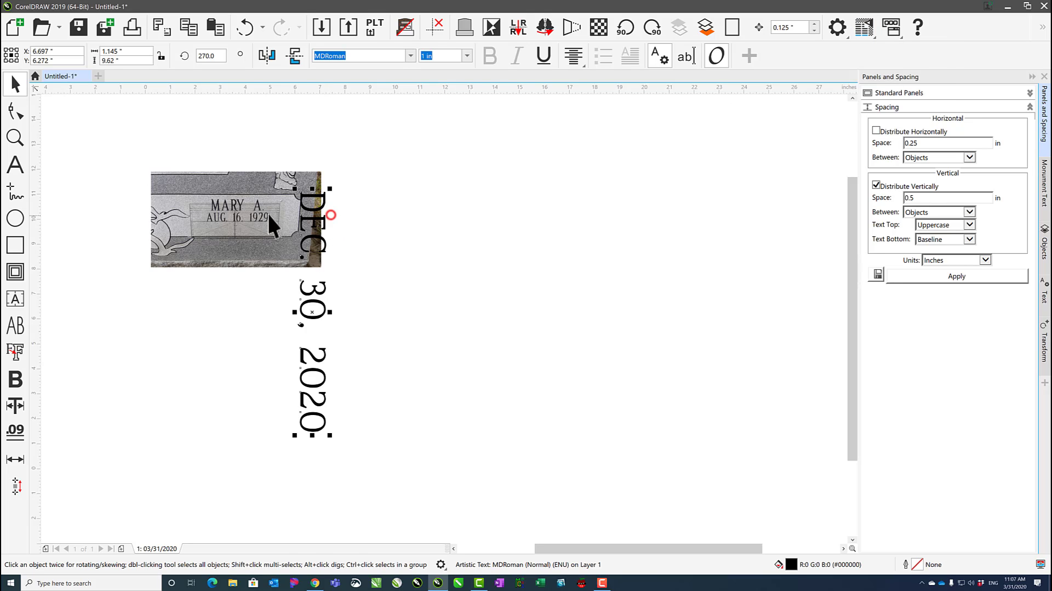
Draw two rectangles right of the photo, the second about 5.14 by 4.26 inches, and snap its upper-left corner to the first's lower-right corner
{"action": "left_click", "coordinate": [15, 245]}
{"action": "mouse_move", "coordinate": [395, 179]}
{"action": "left_mouse_down"}
{"action": "mouse_move", "coordinate": [536, 270]}
{"action": "mouse_move", "coordinate": [637, 300]}
{"action": "mouse_move", "coordinate": [716, 360]}
{"action": "left_mouse_up"}
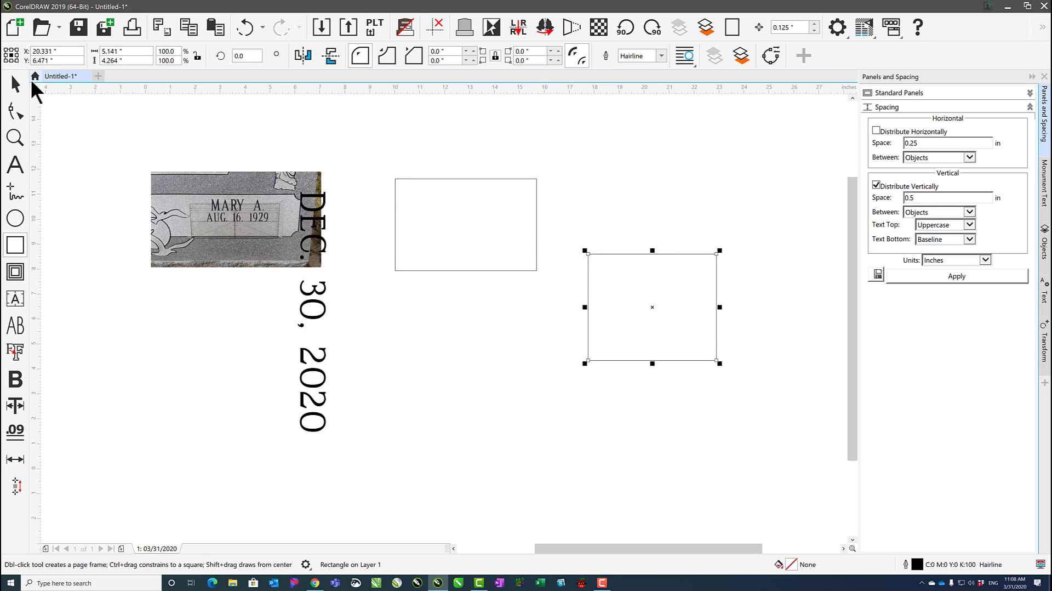
{"action": "left_click", "coordinate": [14, 80]}
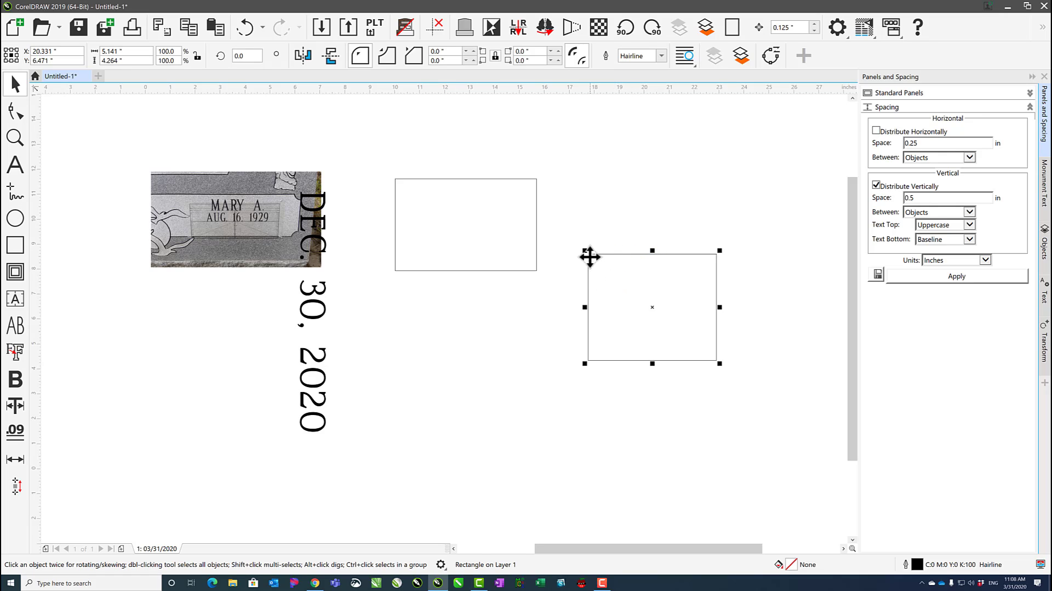
{"action": "left_click_drag", "start_coordinate": [588, 253], "coordinate": [537, 271]}
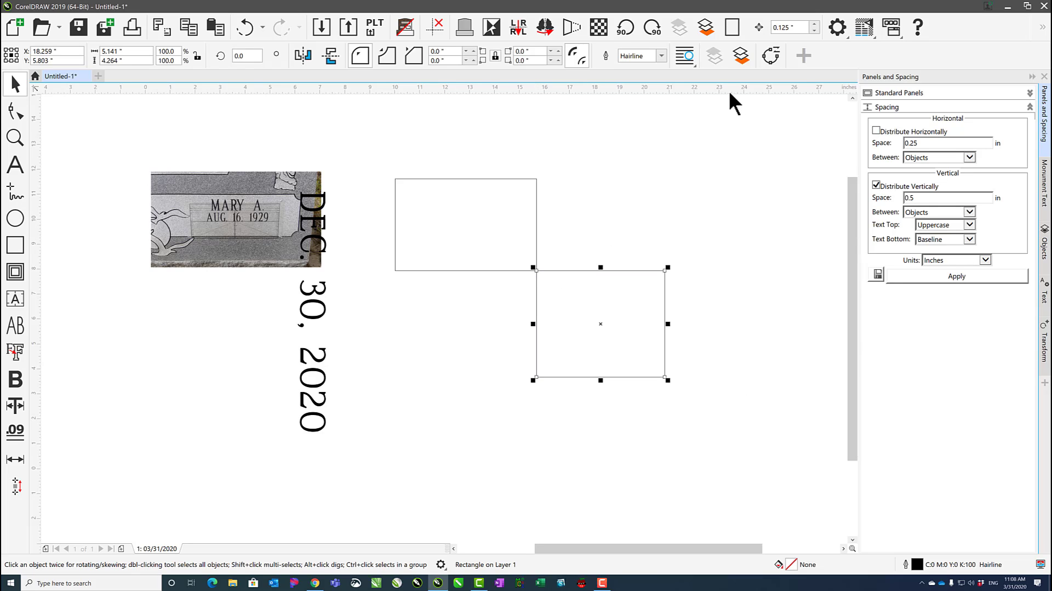
Place a horizontal guideline at about 10.75 inches across the upper part of the layout and enable snapping to guidelines
{"action": "left_click_drag", "start_coordinate": [728, 92], "coordinate": [724, 200]}
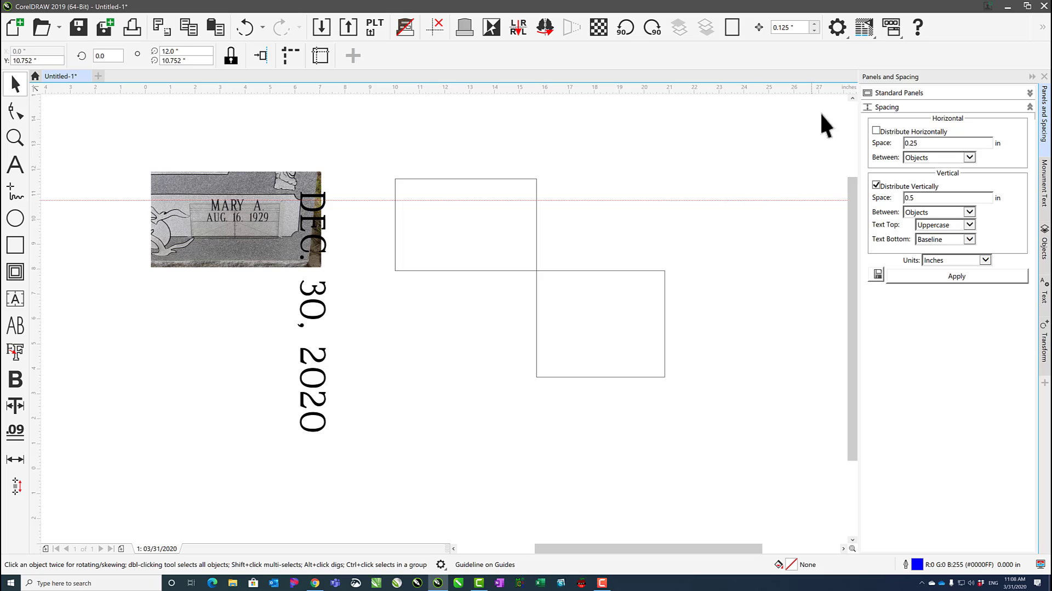
{"action": "left_click", "coordinate": [869, 39]}
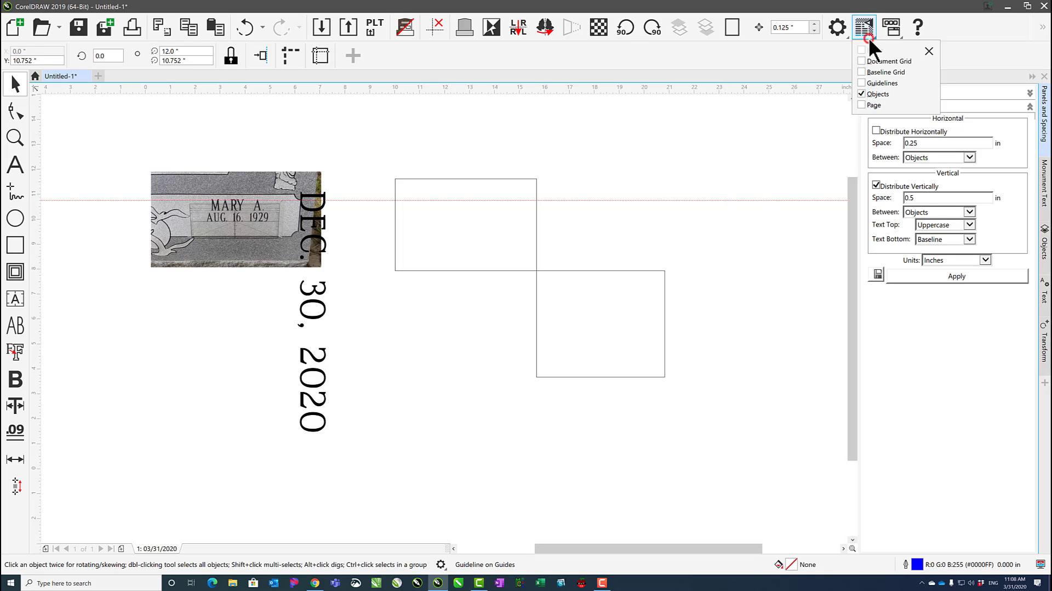
{"action": "left_click", "coordinate": [861, 83]}
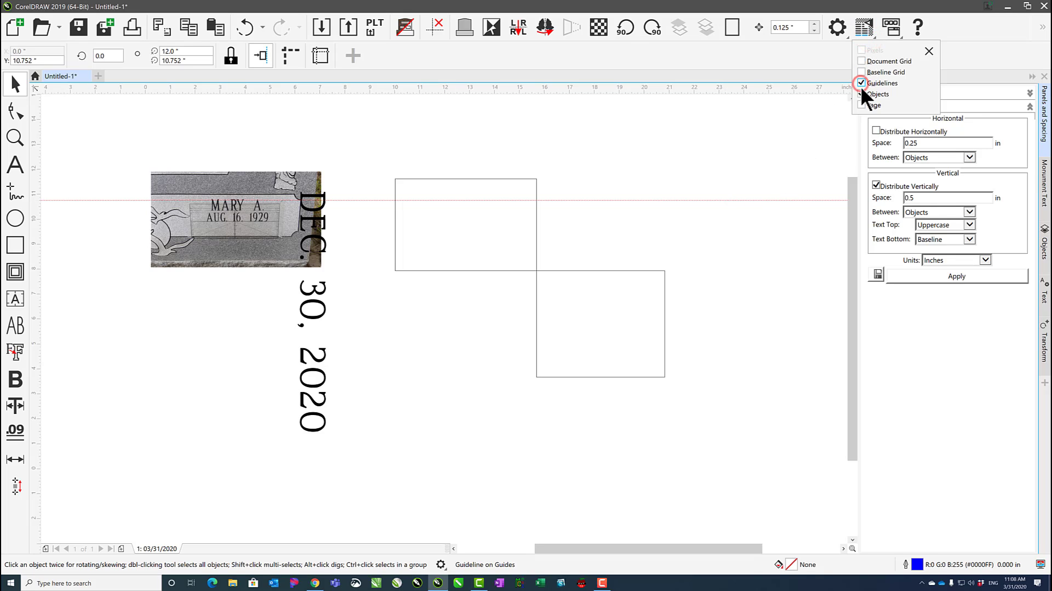
Move the second rectangle so its top edge snaps to the guideline, and clear the selection
{"action": "left_click", "coordinate": [601, 270]}
{"action": "left_click_drag", "start_coordinate": [601, 270], "coordinate": [637, 200]}
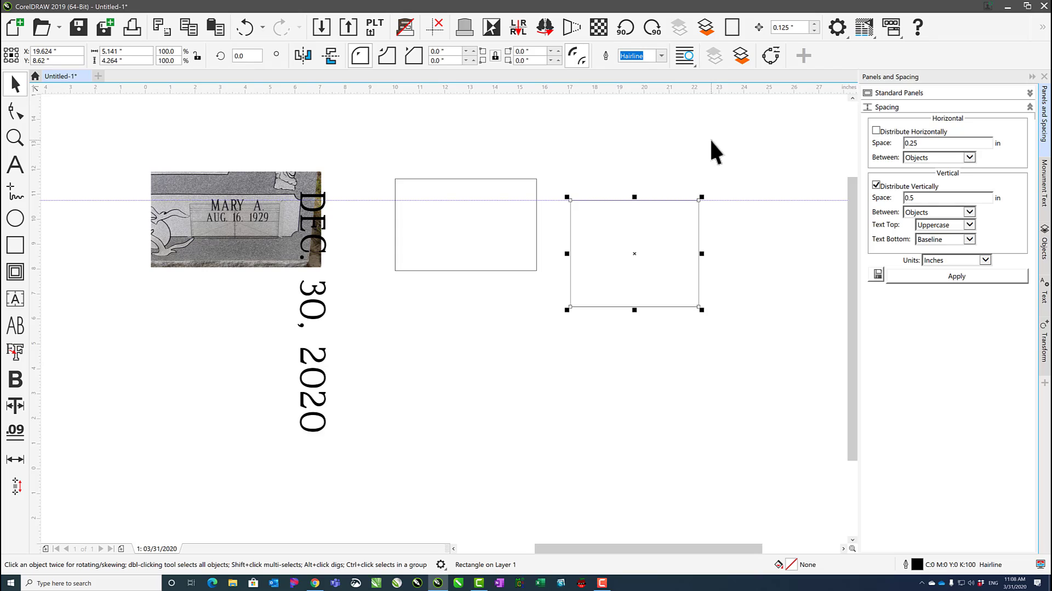
{"action": "left_click", "coordinate": [711, 140]}
Check the MemorialDESIGNER docker list and close the Panels and Spacing and Monument Text dockers
{"action": "left_click", "coordinate": [893, 26]}
{"action": "left_click", "coordinate": [897, 30]}
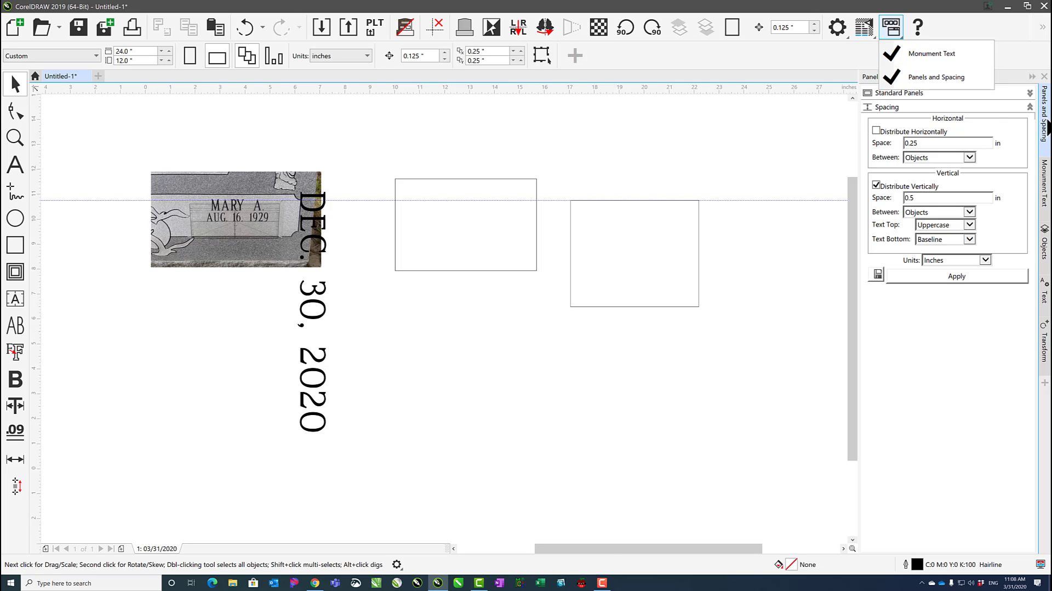
{"action": "left_click", "coordinate": [1044, 118]}
{"action": "left_click", "coordinate": [1045, 151]}
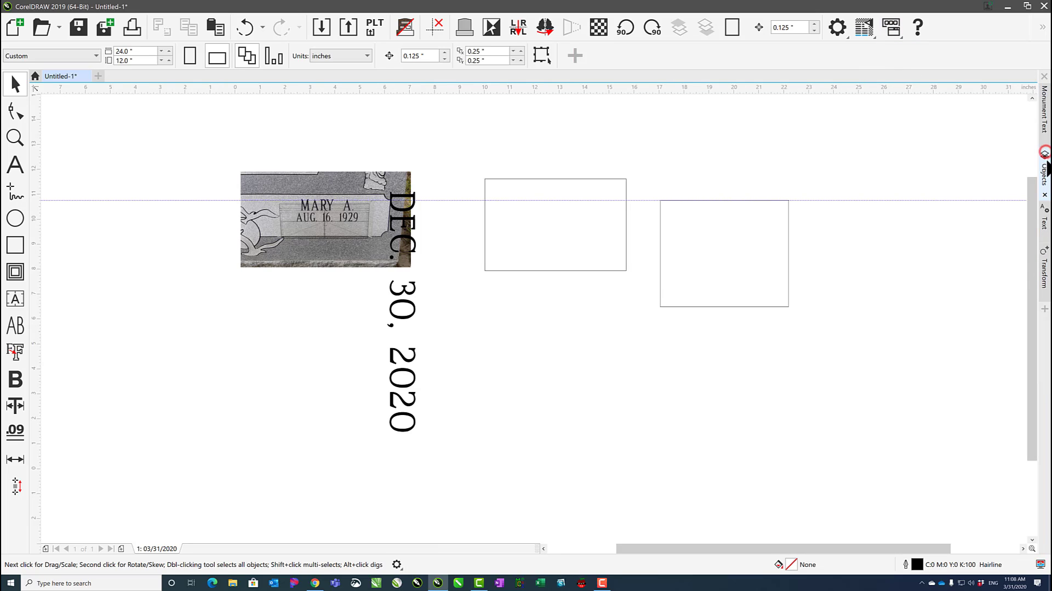
{"action": "left_click", "coordinate": [1044, 142]}
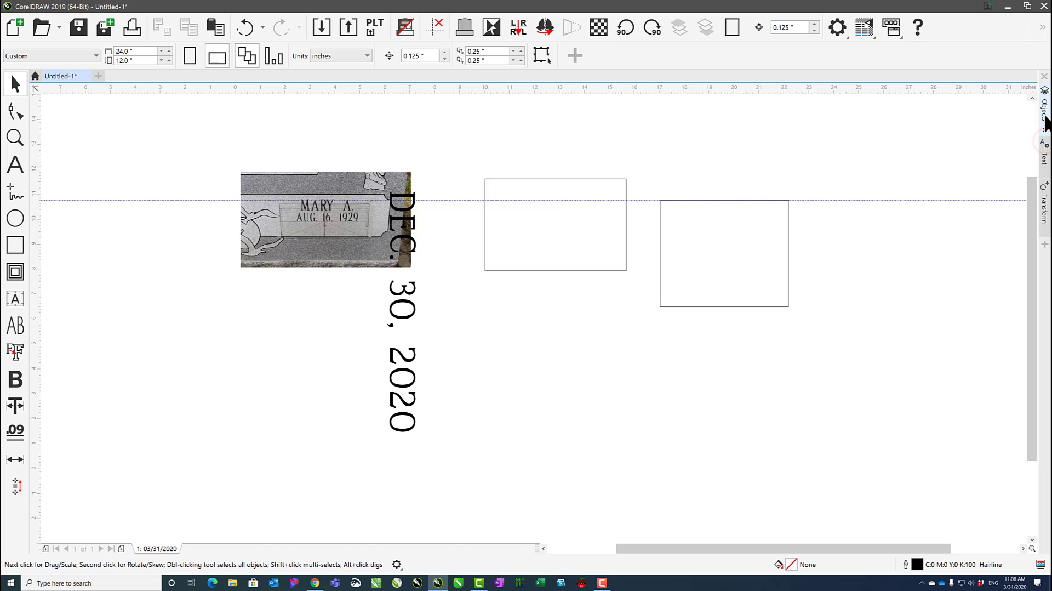
Reopen the Monument Text docker and the Panels and Spacing docker
{"action": "left_click", "coordinate": [893, 32]}
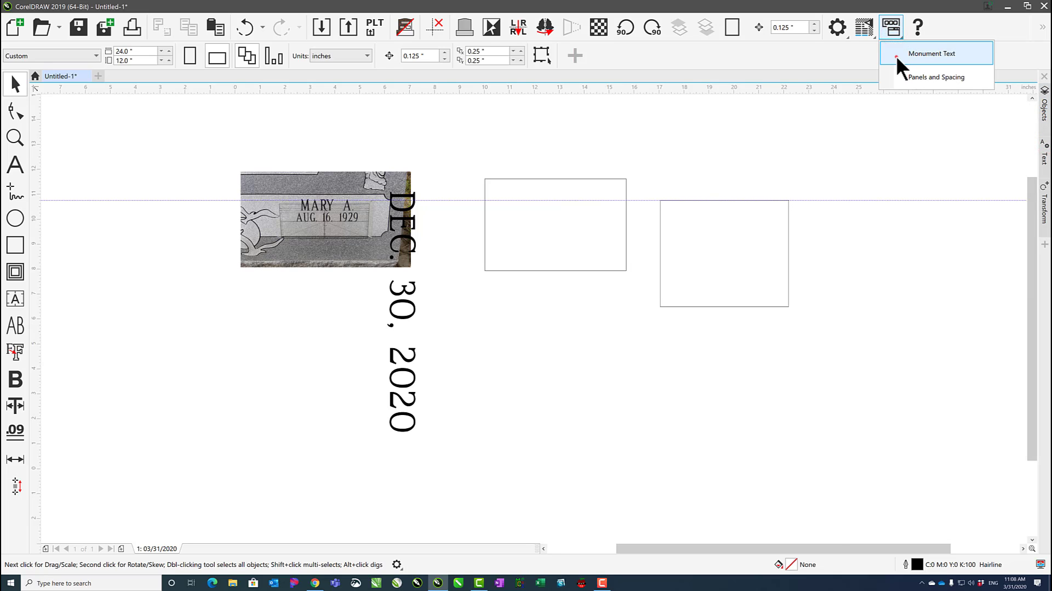
{"action": "left_click", "coordinate": [896, 55]}
{"action": "left_click", "coordinate": [895, 32]}
{"action": "left_click", "coordinate": [901, 75]}
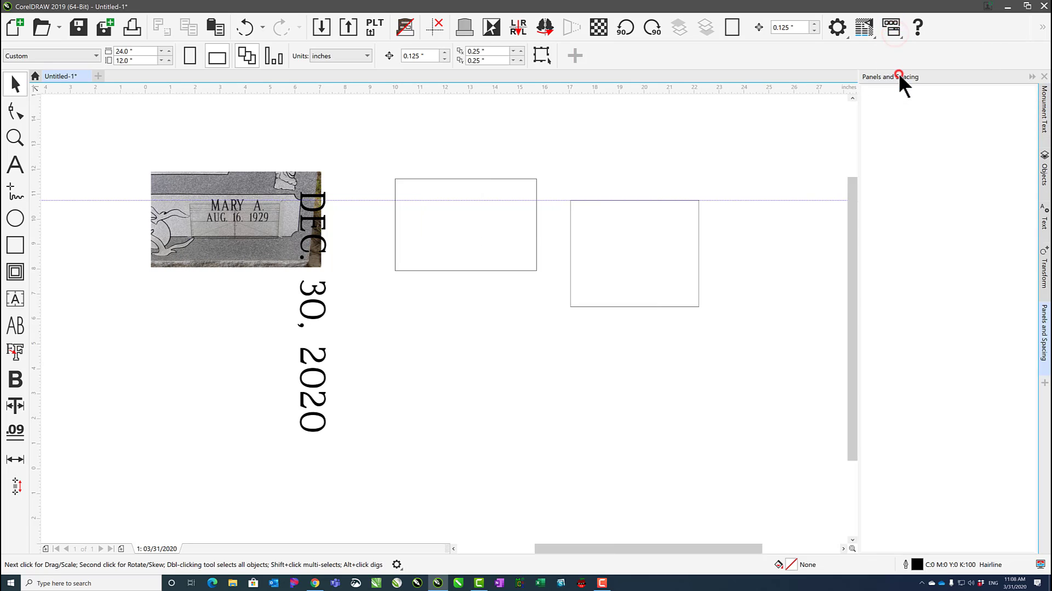
View the MemorialDESIGNER version and licence expiry information and close it
{"action": "left_click", "coordinate": [920, 29]}
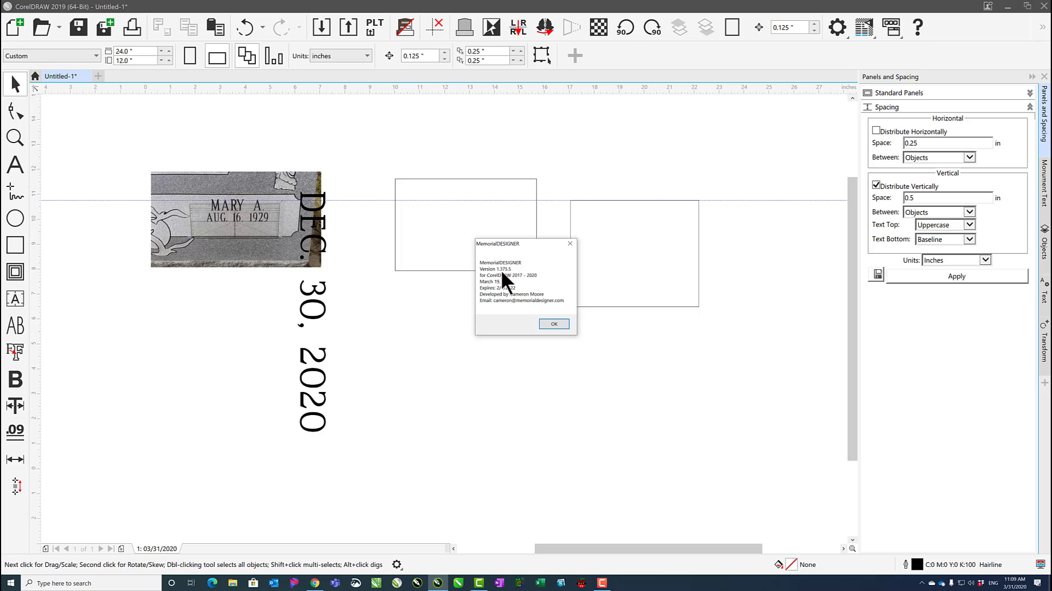
{"action": "left_click", "coordinate": [554, 323]}
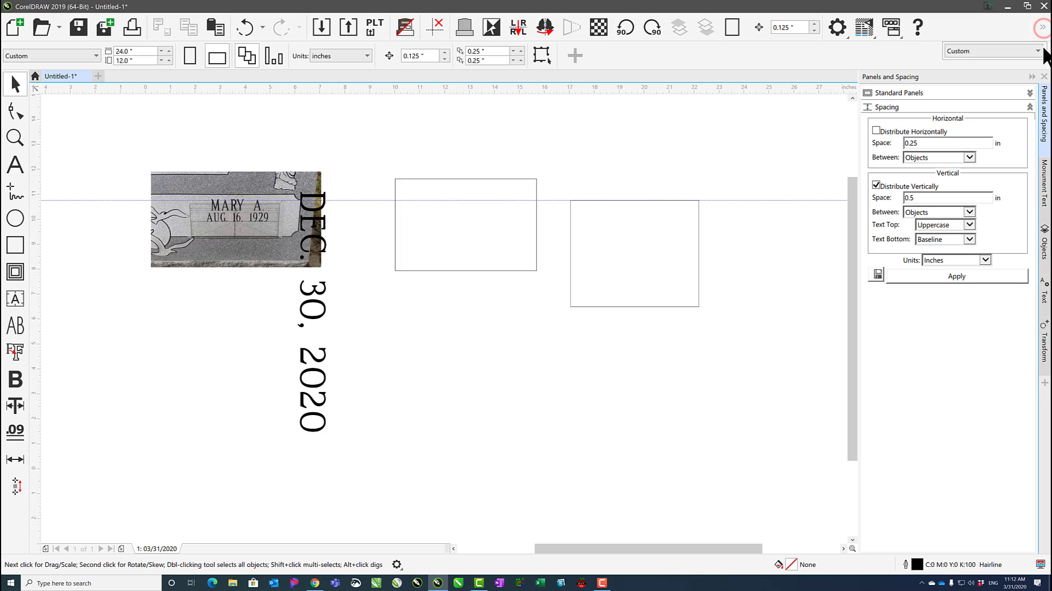
Look at the overflow commands, shorten the standard toolbar and stretch it back to its full width
{"action": "left_click", "coordinate": [1042, 28]}
{"action": "left_click", "coordinate": [1001, 27]}
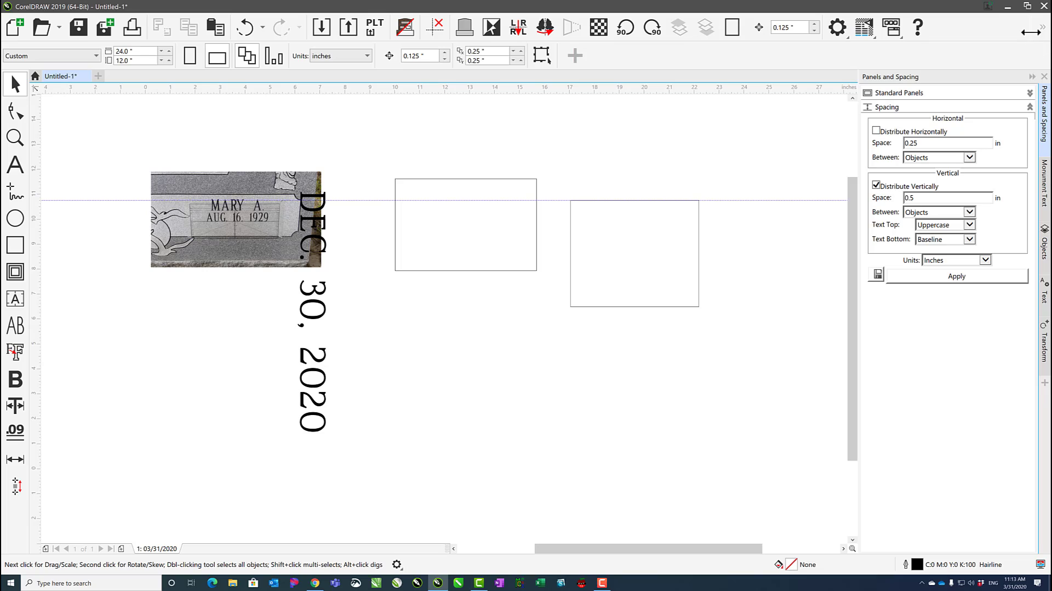
{"action": "left_click_drag", "start_coordinate": [917, 27], "coordinate": [903, 27]}
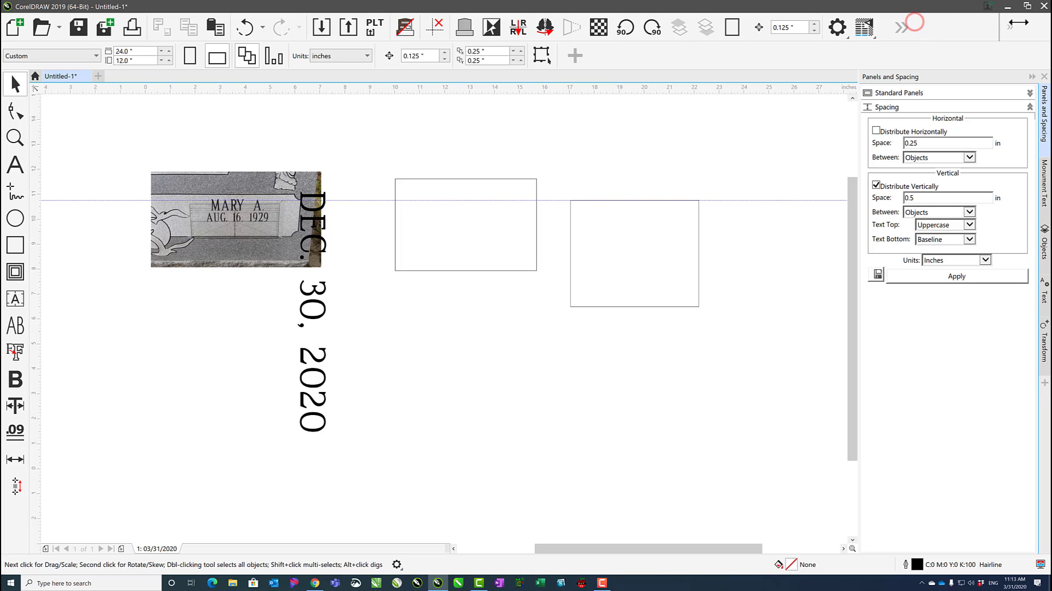
{"action": "left_click_drag", "start_coordinate": [914, 22], "coordinate": [1025, 24]}
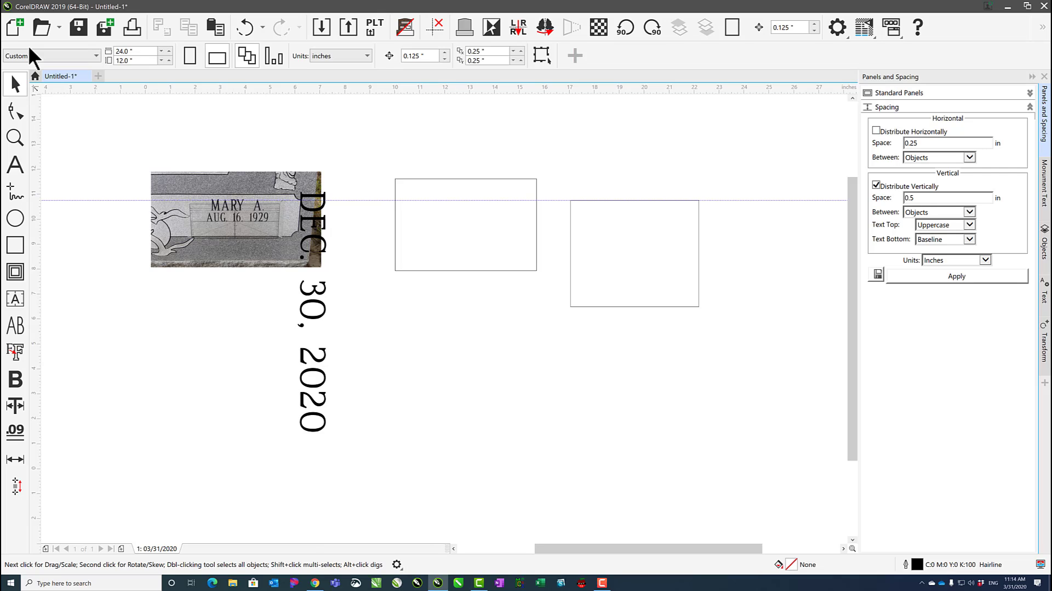
Select the rectangle under the guideline with the Pick tool to view its properties, and clear the selection
{"action": "left_click", "coordinate": [15, 86]}
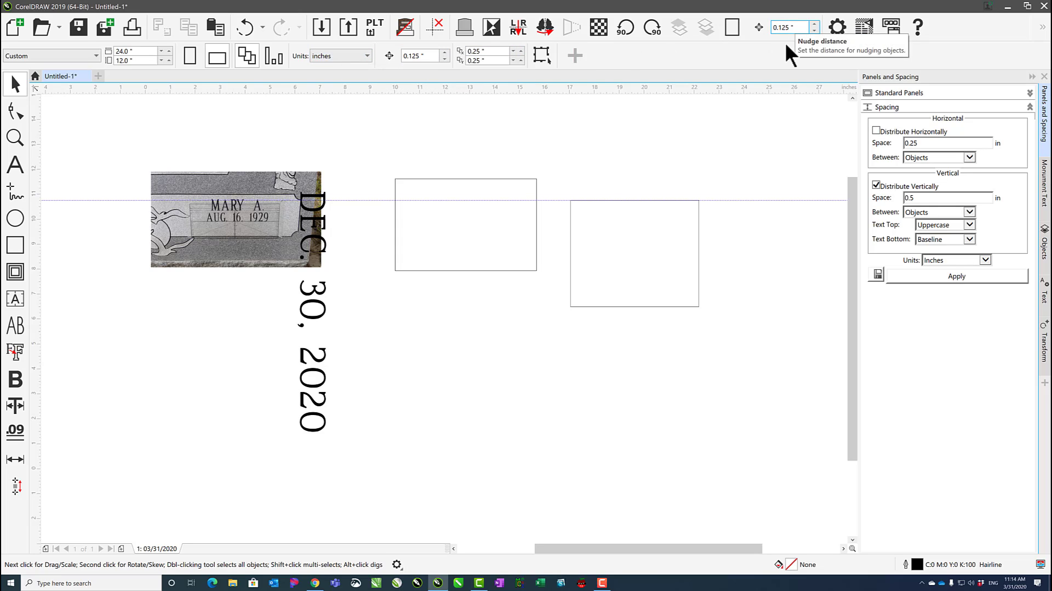
{"action": "left_click", "coordinate": [570, 219]}
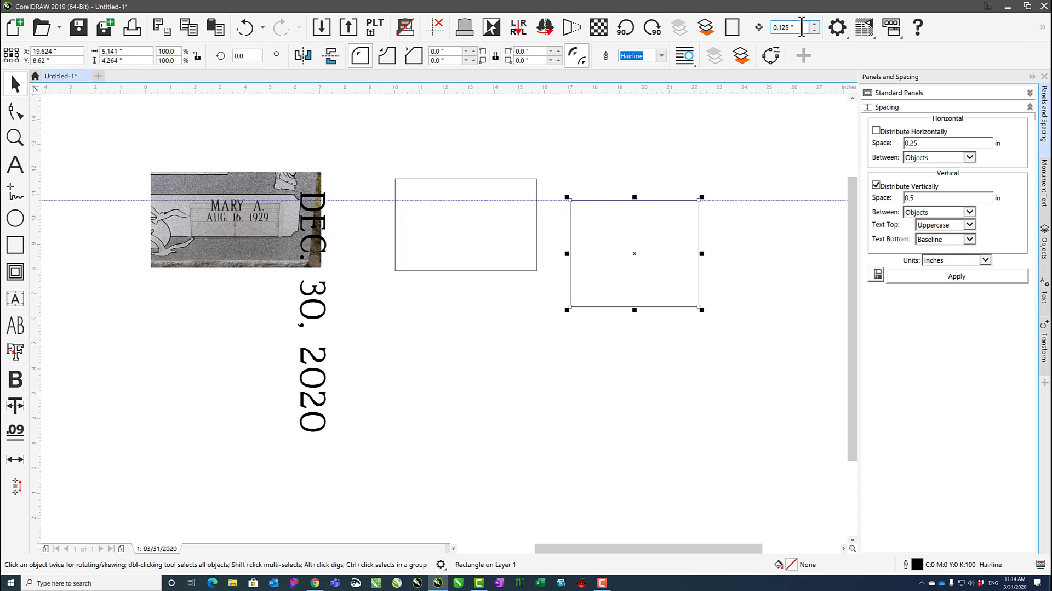
{"action": "left_click", "coordinate": [486, 135]}
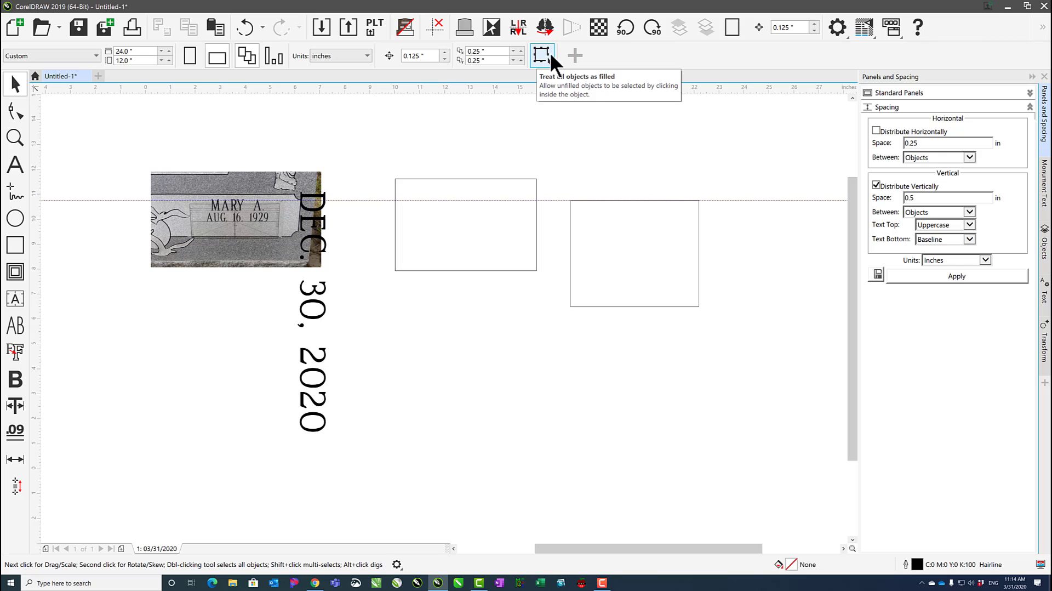
Try to select the unfilled rectangle under the guideline by picking several points in its interior
{"action": "left_click", "coordinate": [616, 222]}
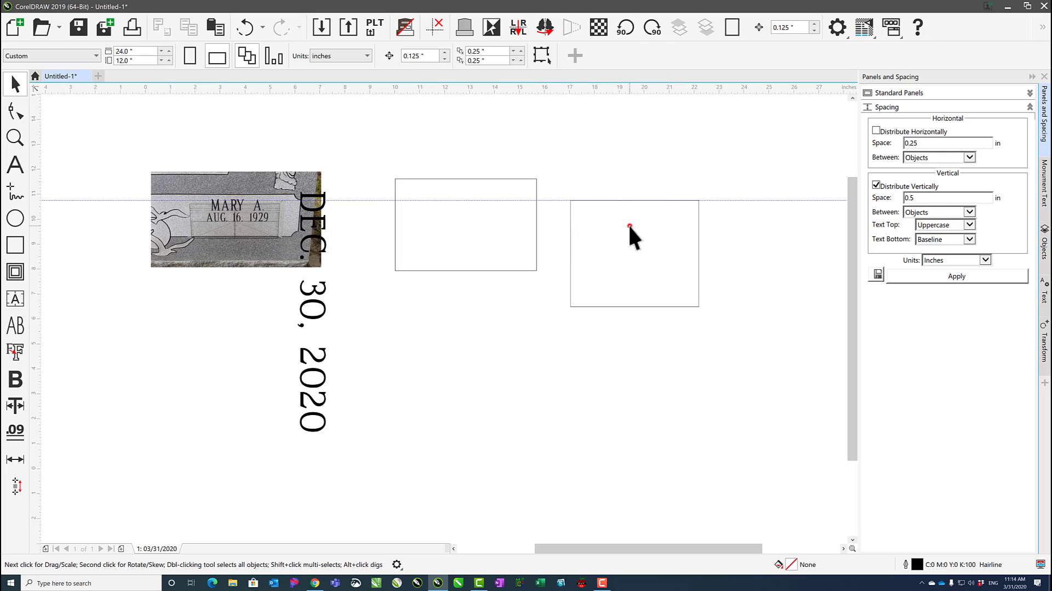
{"action": "left_click", "coordinate": [597, 225]}
{"action": "left_click", "coordinate": [593, 270]}
{"action": "left_click", "coordinate": [659, 289]}
{"action": "left_click", "coordinate": [690, 266]}
{"action": "left_click", "coordinate": [681, 226]}
{"action": "left_click", "coordinate": [614, 211]}
Select the unfilled rectangle by its edge, clear the selection, and select it by its left edge again
{"action": "left_click", "coordinate": [570, 242]}
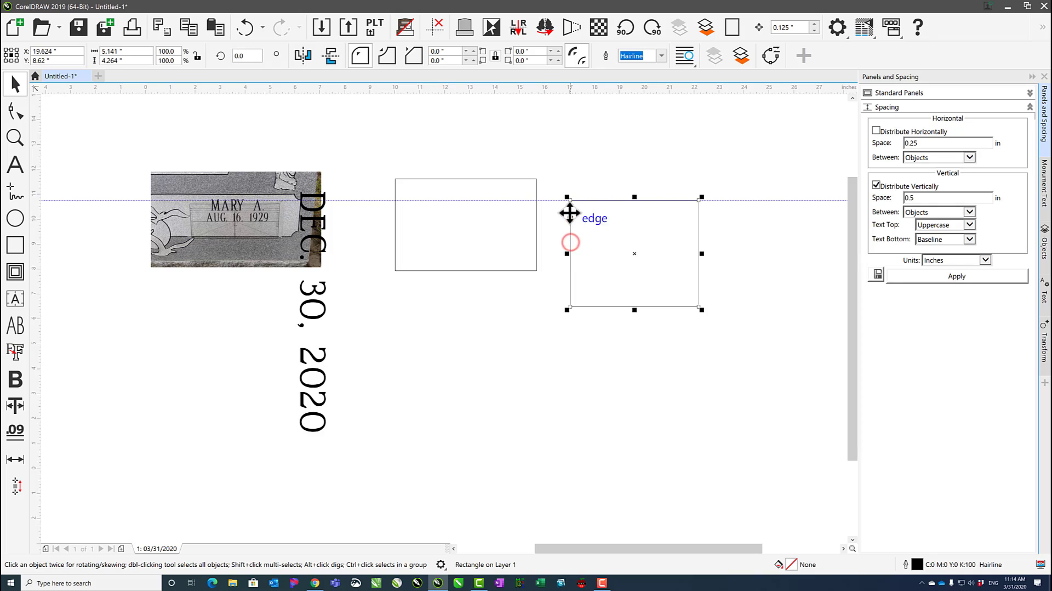
{"action": "left_click", "coordinate": [612, 173]}
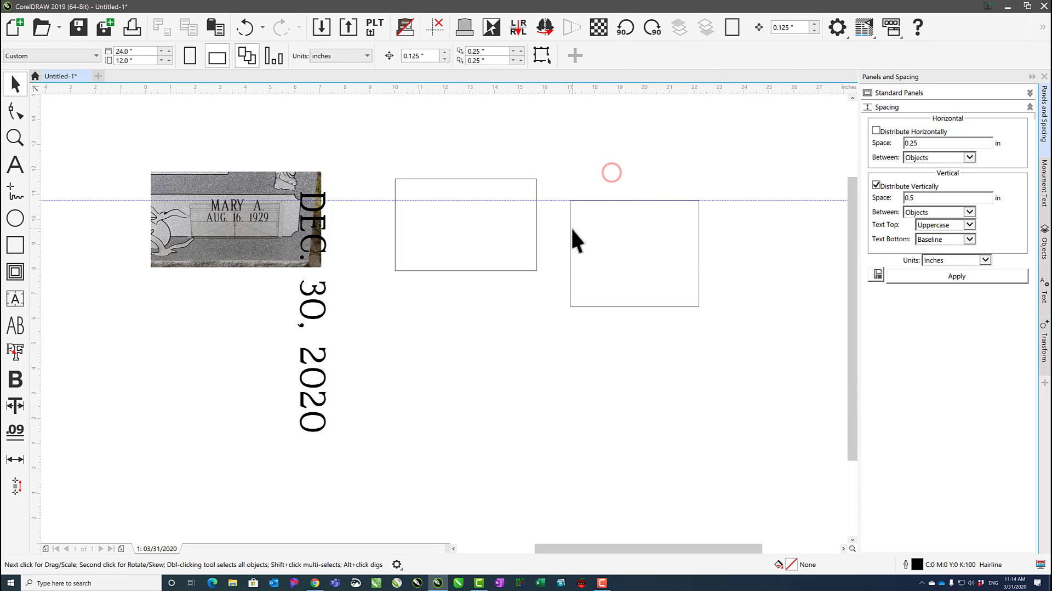
{"action": "left_click", "coordinate": [571, 230]}
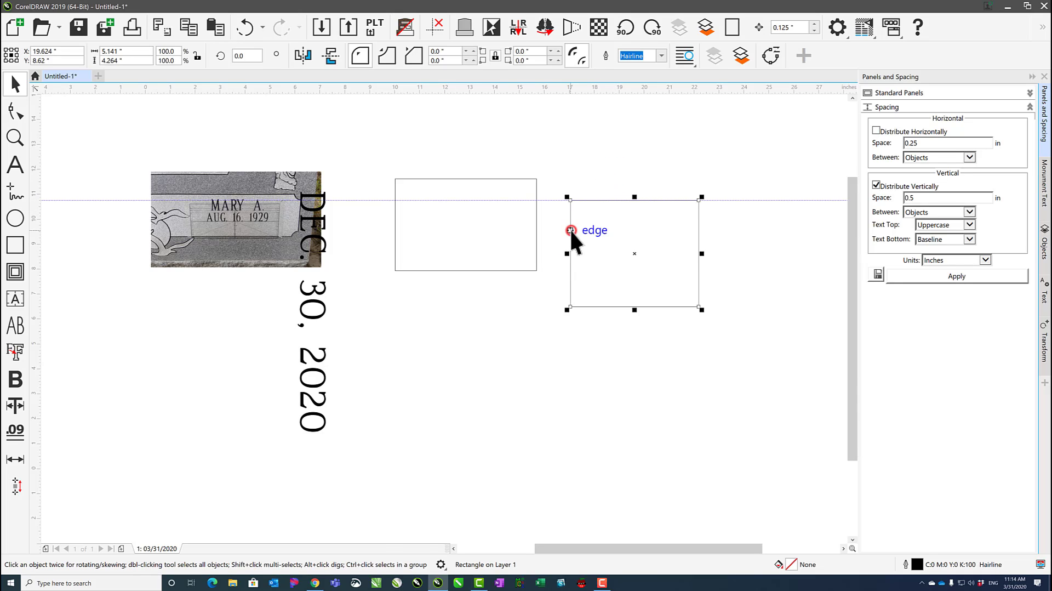
Give the selected rectangle a dark red uniform fill, RGB 128, 60, 60
{"action": "double_click", "coordinate": [791, 564]}
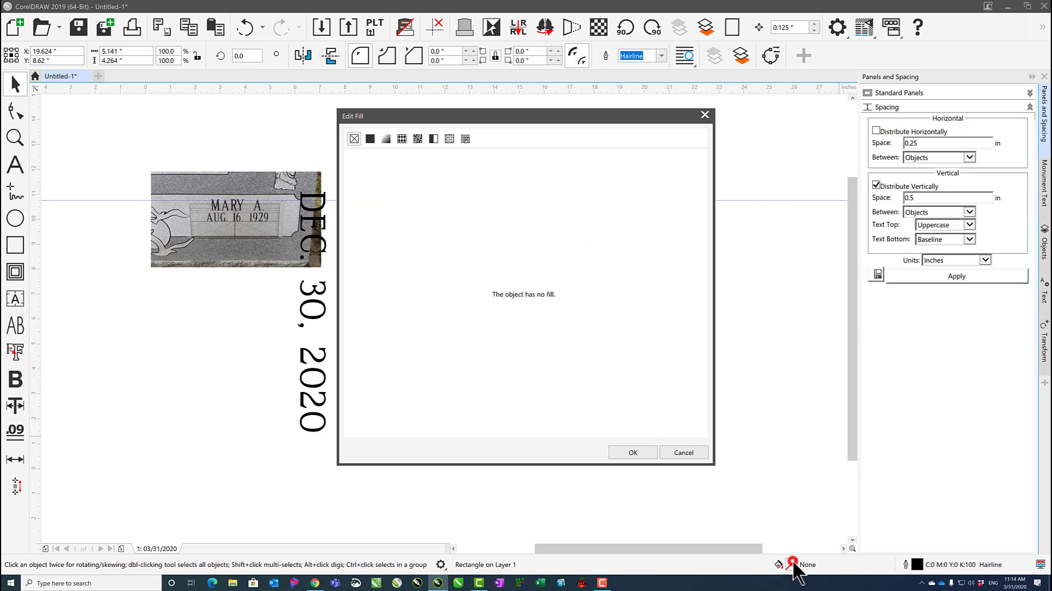
{"action": "left_click", "coordinate": [370, 139]}
{"action": "left_click_drag", "start_coordinate": [441, 273], "coordinate": [431, 270]}
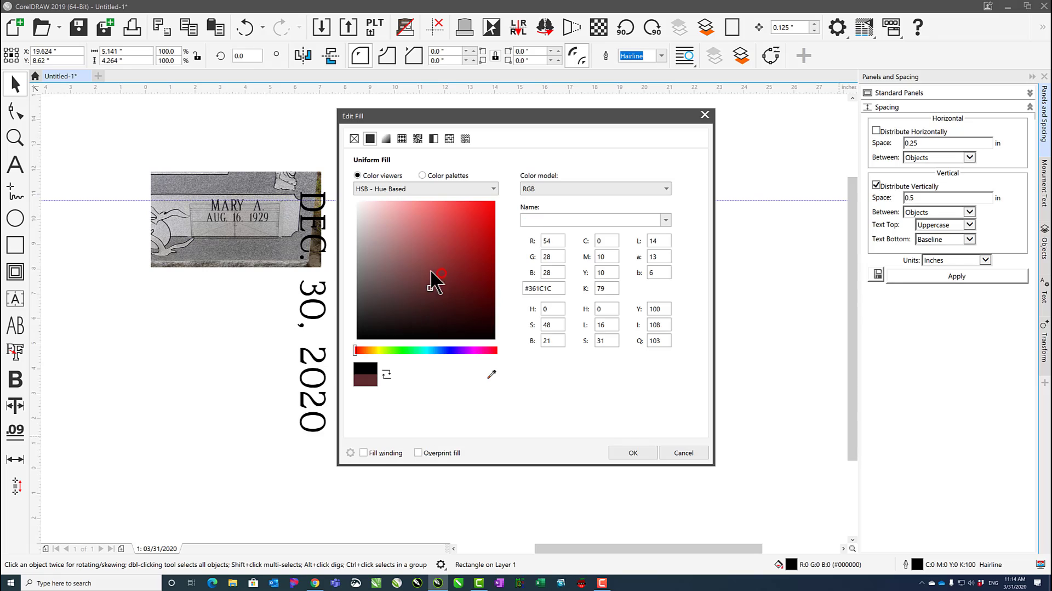
{"action": "left_click", "coordinate": [630, 453]}
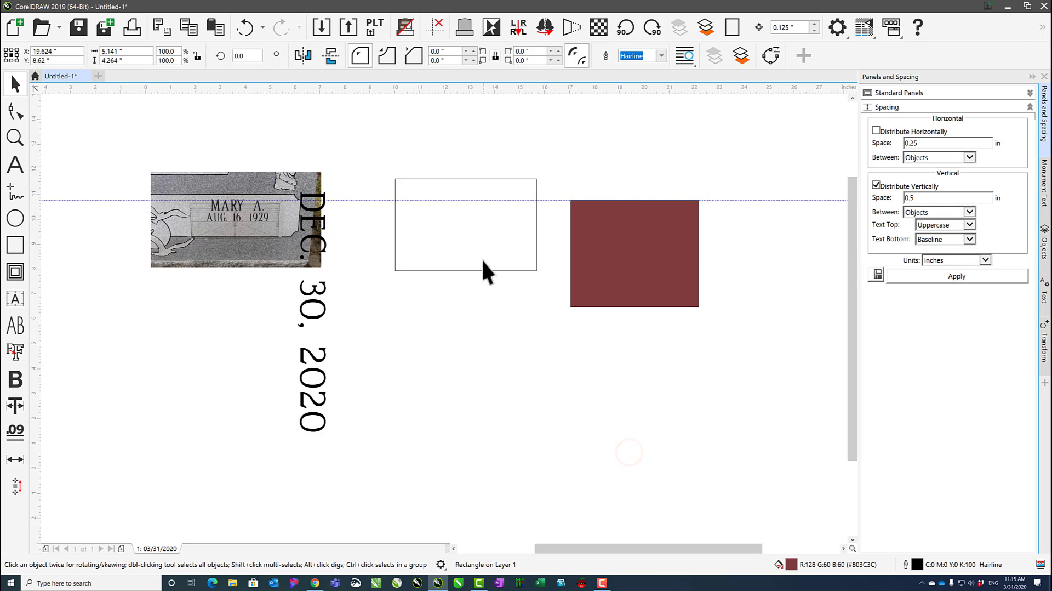
Try to select the unfilled rectangle by its interior, select the dark red rectangle by its interior, and clear the selection
{"action": "left_click", "coordinate": [456, 221]}
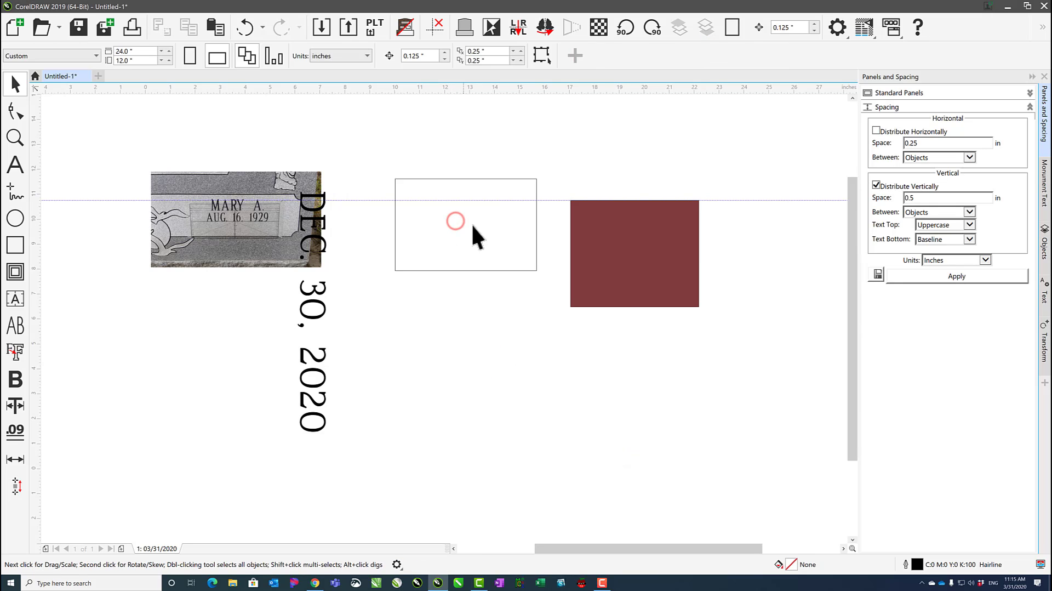
{"action": "left_click", "coordinate": [467, 219]}
{"action": "left_click", "coordinate": [407, 185]}
{"action": "left_click", "coordinate": [440, 233]}
{"action": "left_click", "coordinate": [642, 251]}
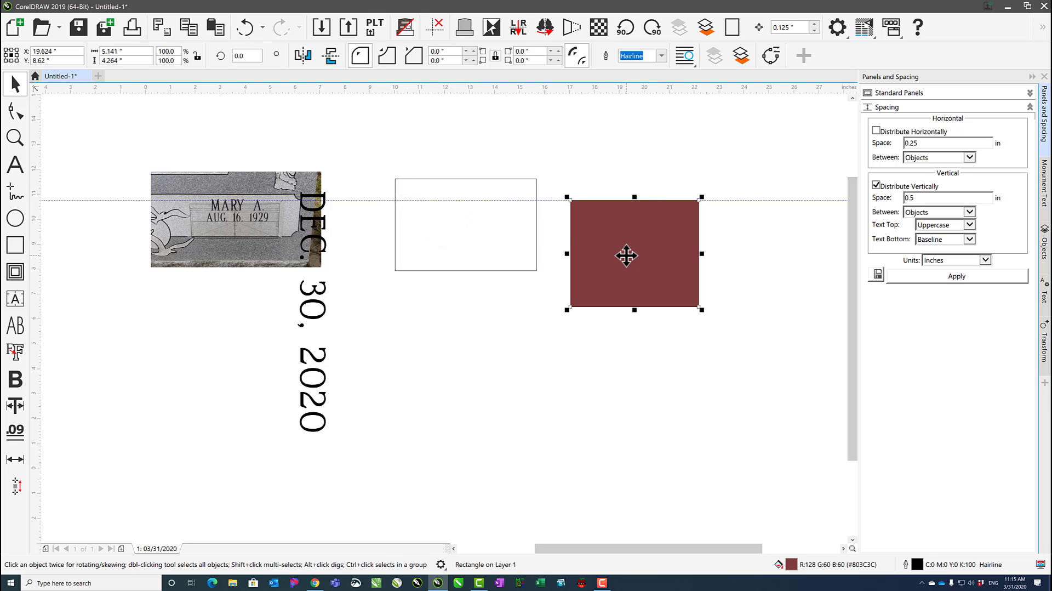
{"action": "left_click", "coordinate": [636, 160]}
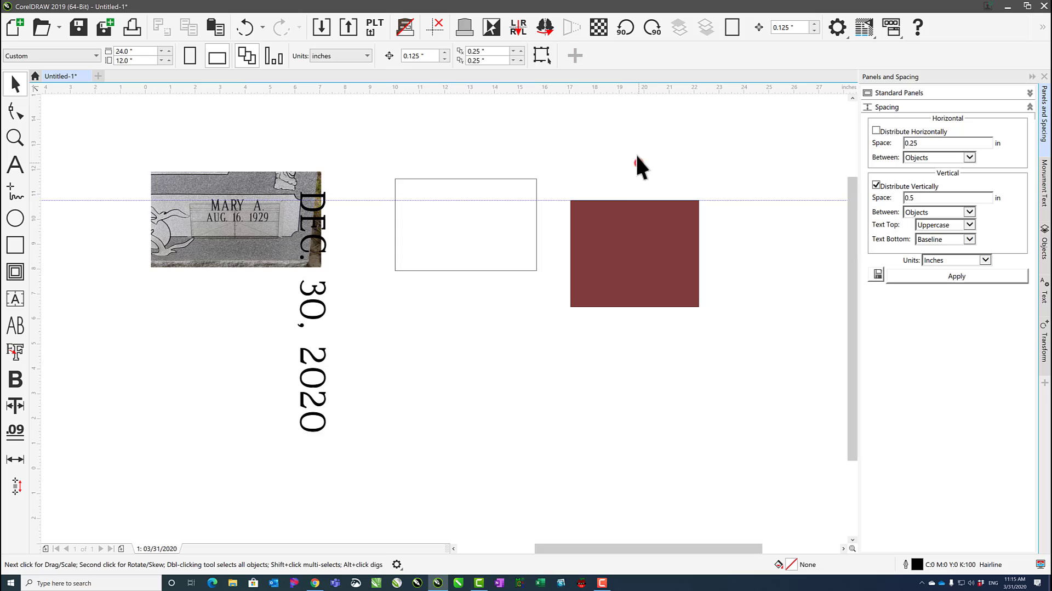
Enable treating all objects as filled, select the unfilled rectangle by its interior, clear the selection, and disable the option again
{"action": "left_click", "coordinate": [541, 55]}
{"action": "left_click", "coordinate": [444, 246]}
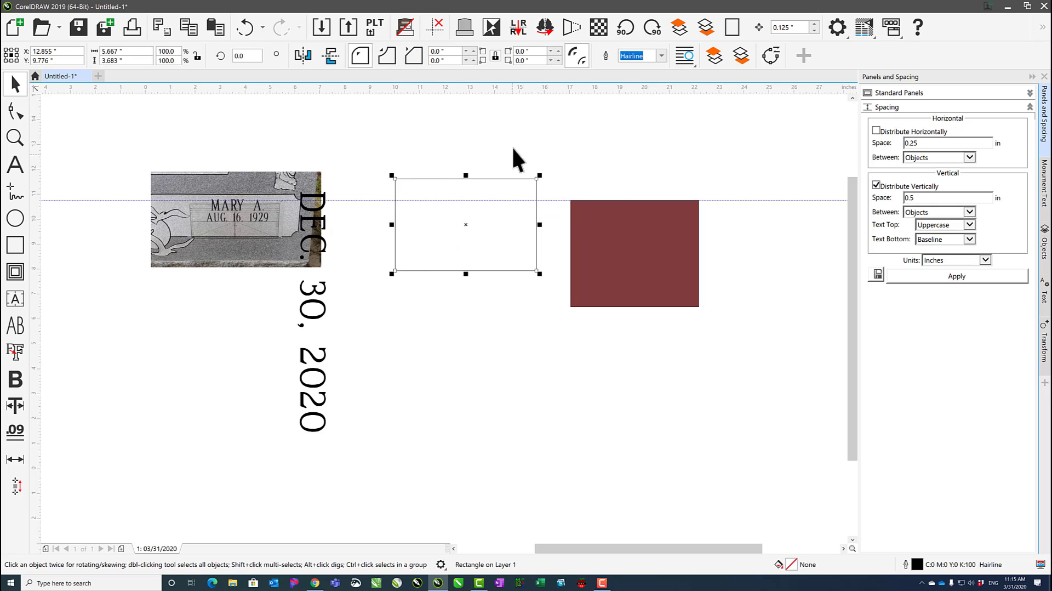
{"action": "left_click", "coordinate": [519, 130]}
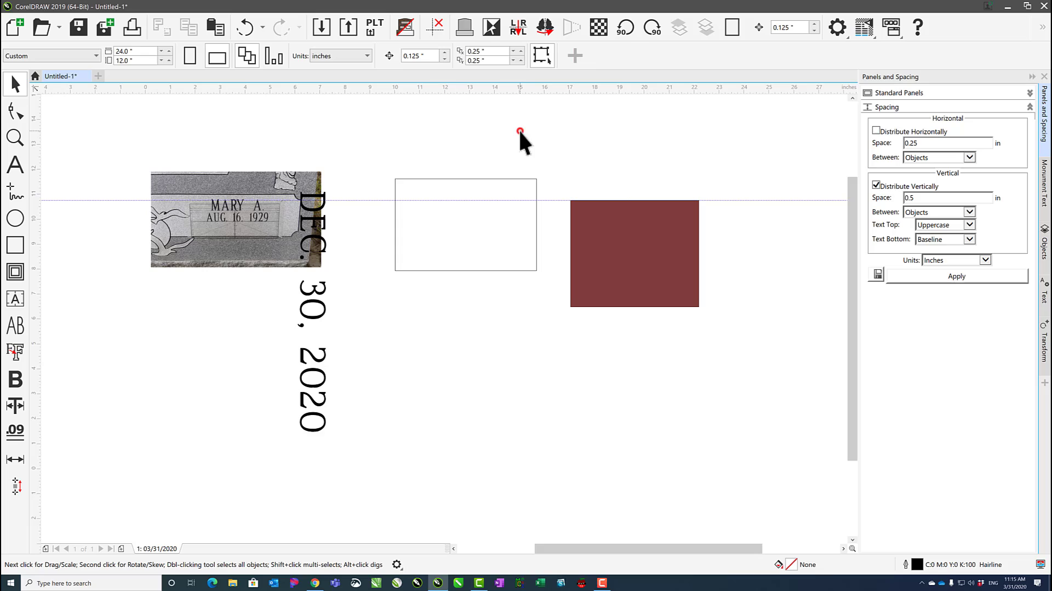
{"action": "left_click", "coordinate": [541, 56]}
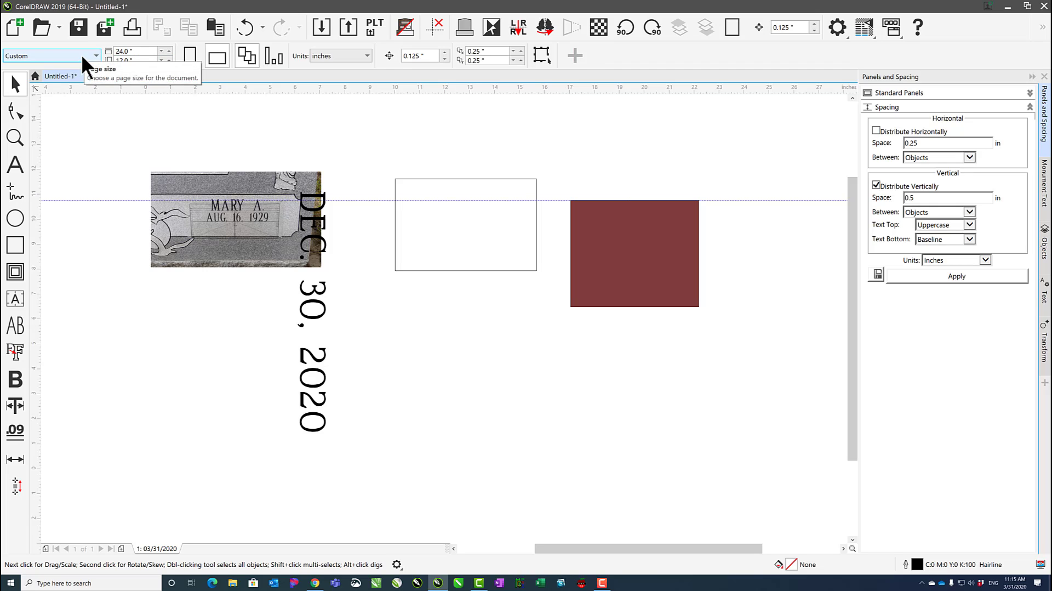
Select the unfilled rectangle with the Shape tool, convert it to curves, and view the properties of the Zoom and Text tools
{"action": "left_click", "coordinate": [18, 110]}
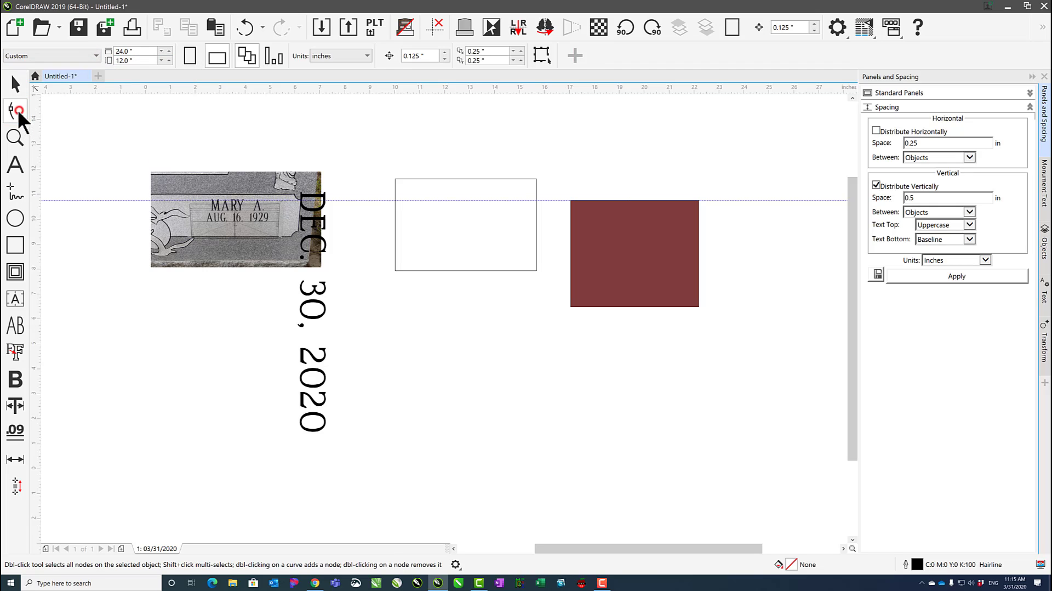
{"action": "left_click", "coordinate": [399, 176]}
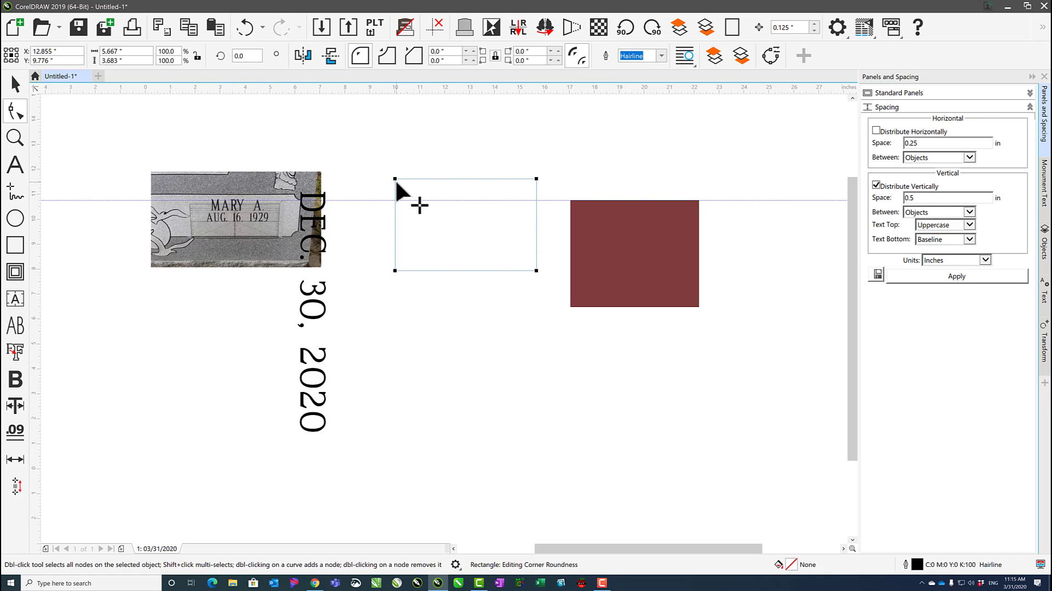
{"action": "key", "text": "ctrl+q"}
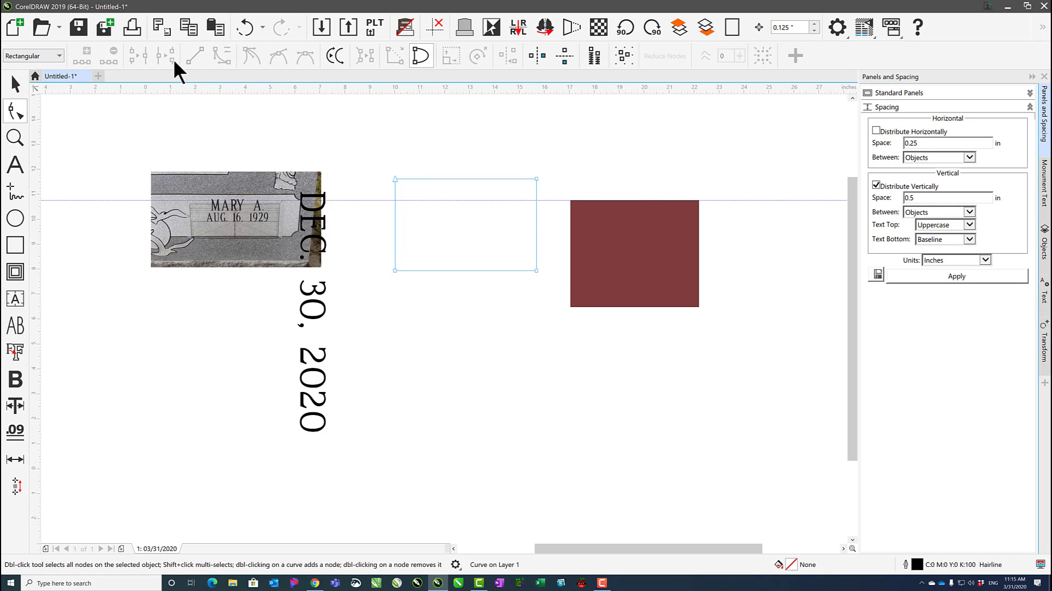
{"action": "left_click", "coordinate": [15, 137]}
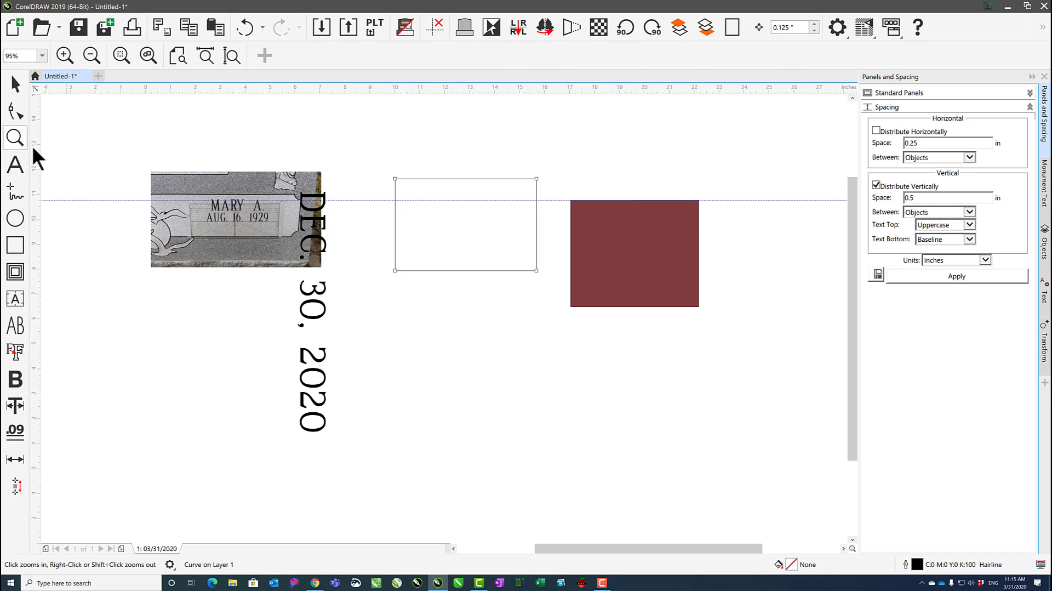
{"action": "left_click", "coordinate": [20, 162]}
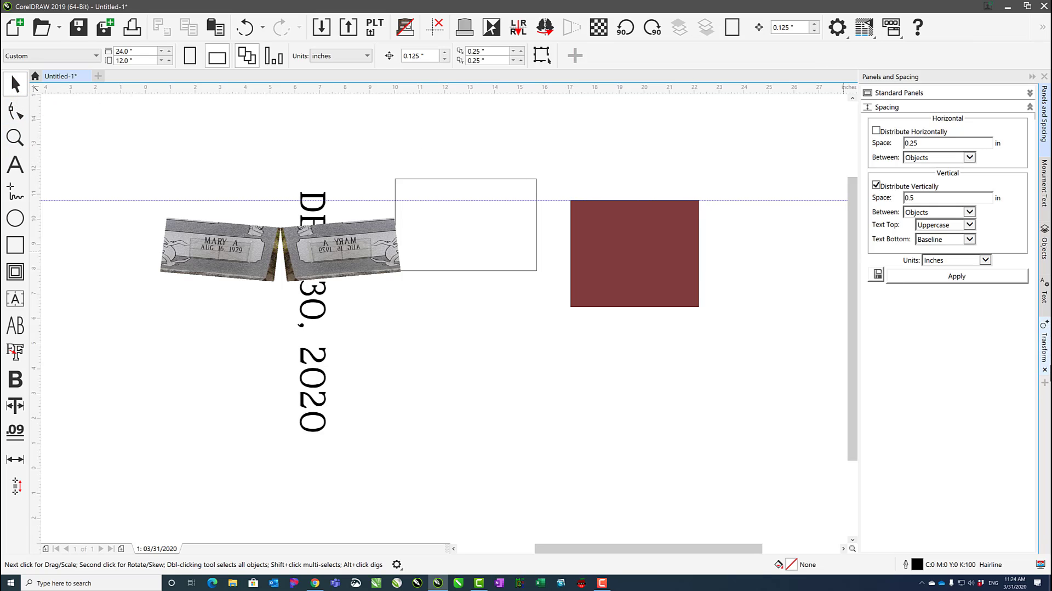
Add the Hints docker and display its contents
{"action": "left_click", "coordinate": [1045, 384]}
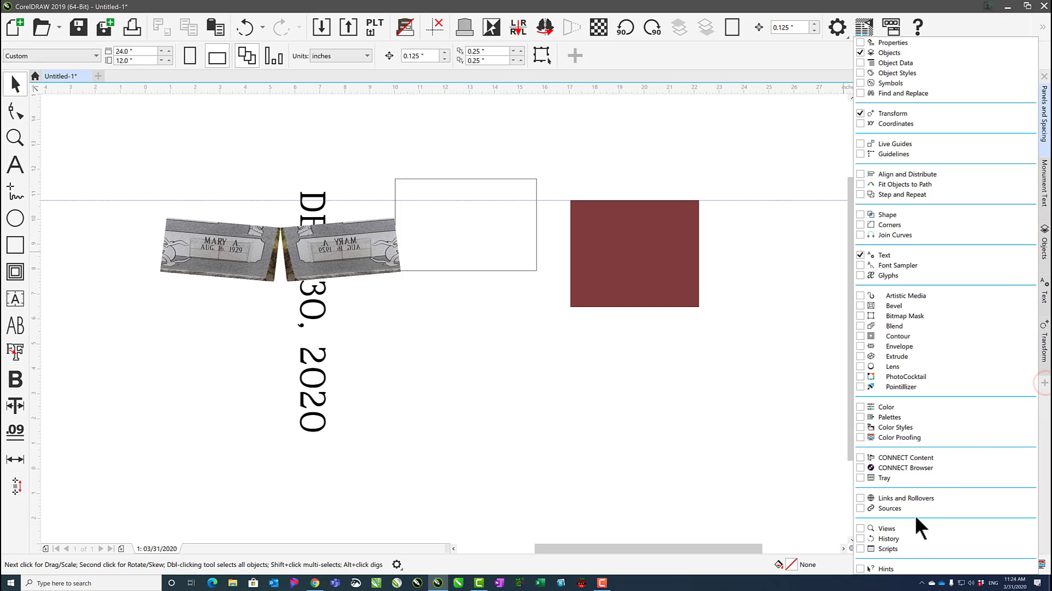
{"action": "left_click", "coordinate": [873, 570]}
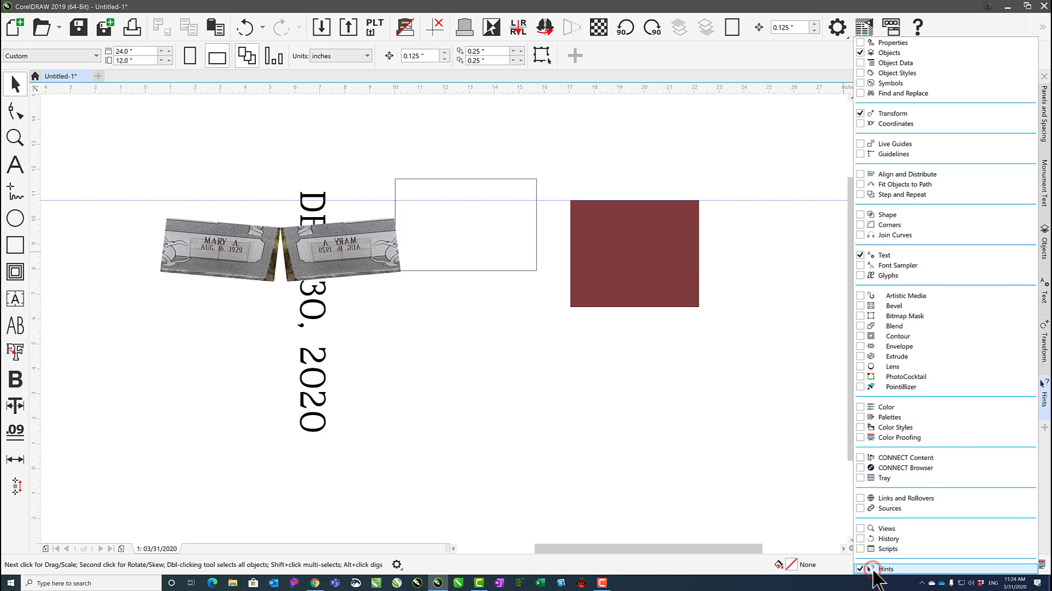
{"action": "left_click", "coordinate": [1045, 399]}
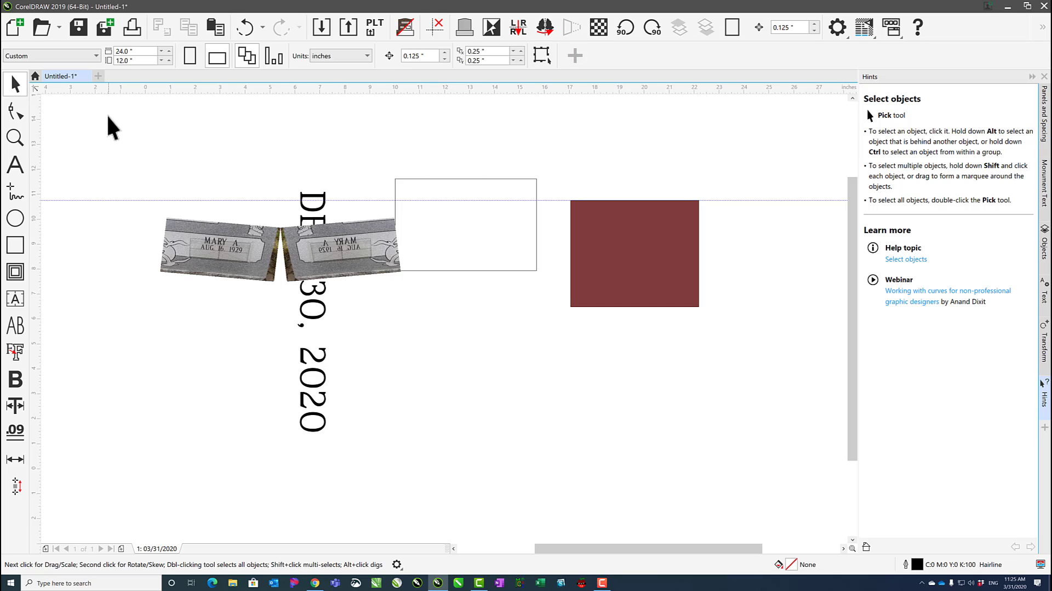
Delete all objects and the horizontal guideline to leave an empty drawing area
{"action": "left_click_drag", "start_coordinate": [106, 116], "coordinate": [791, 488]}
{"action": "key", "text": "Delete"}
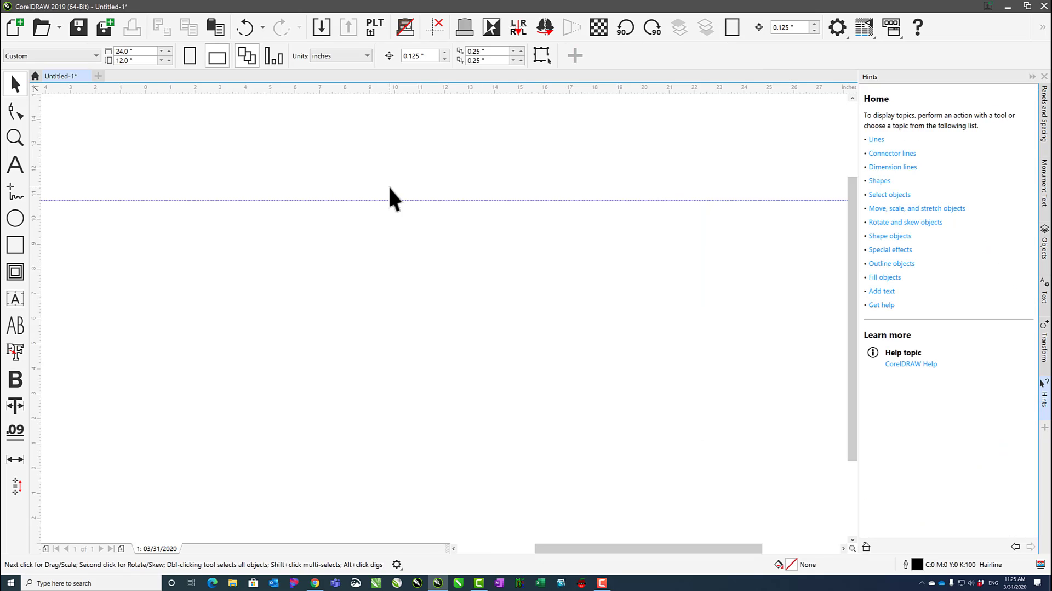
{"action": "left_click", "coordinate": [432, 27]}
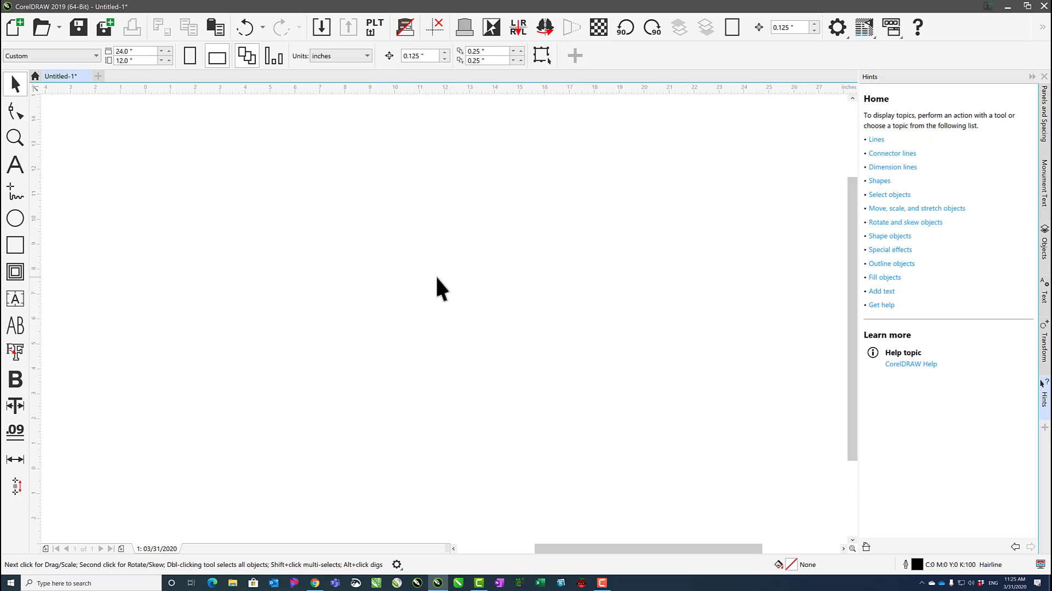
View the hints and properties for the Shape, Zoom, Text, Freehand and Ellipse tools in turn
{"action": "left_click", "coordinate": [16, 111]}
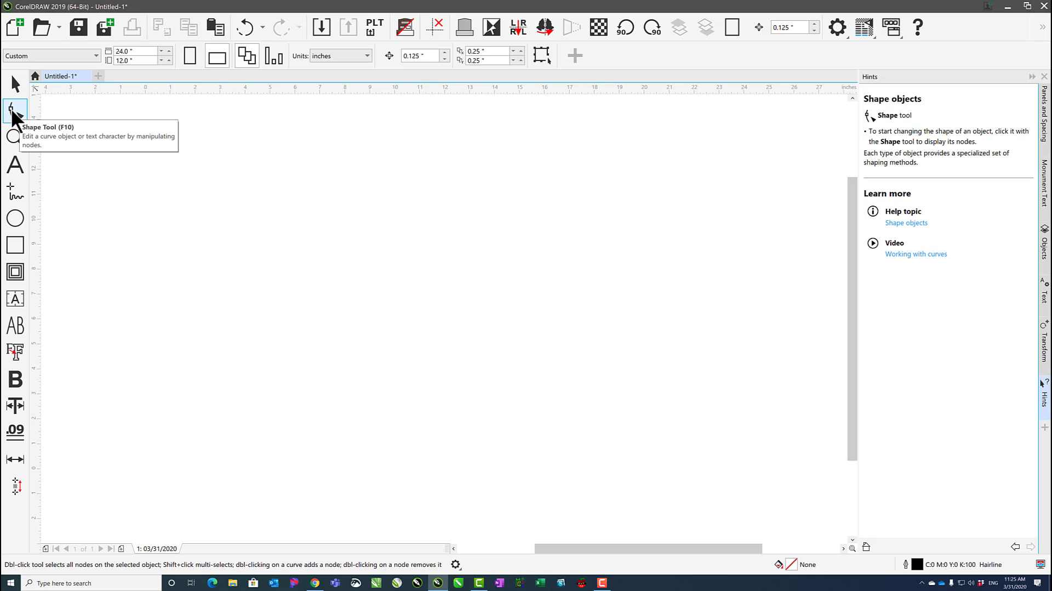
{"action": "left_click", "coordinate": [17, 136]}
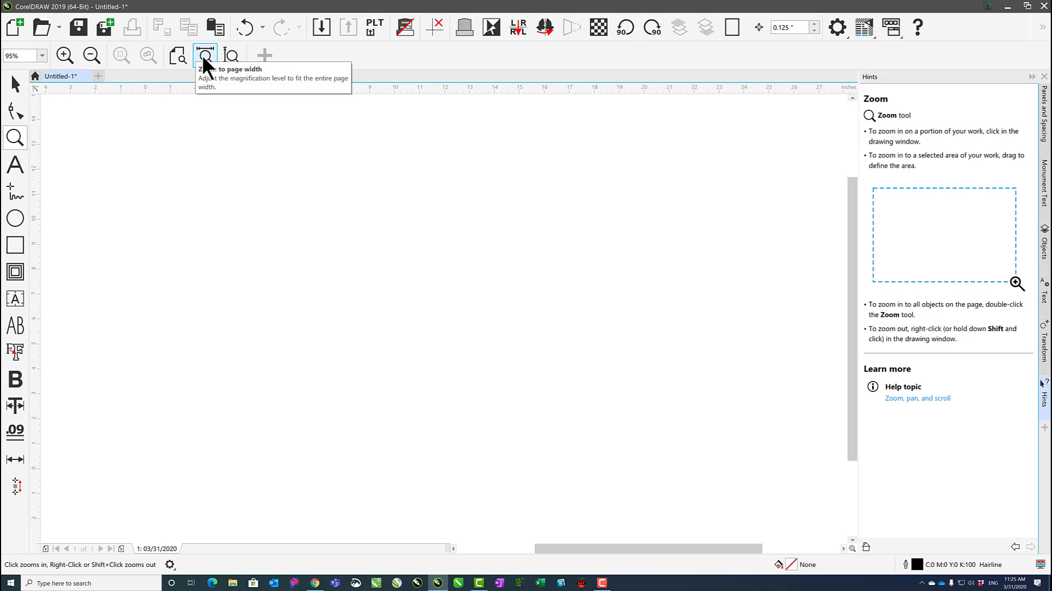
{"action": "left_click", "coordinate": [15, 163]}
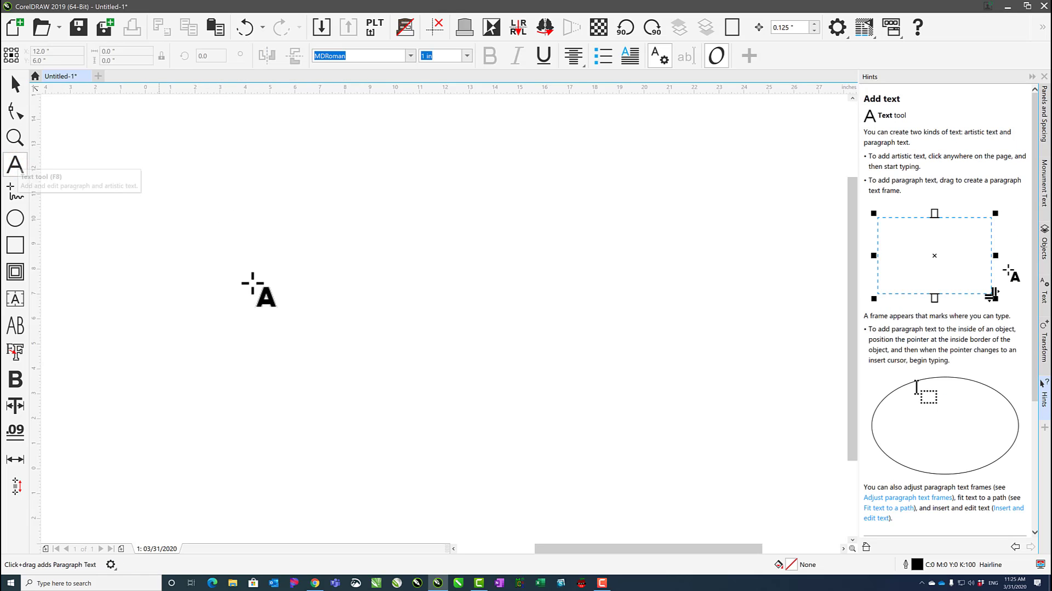
{"action": "left_click", "coordinate": [15, 190]}
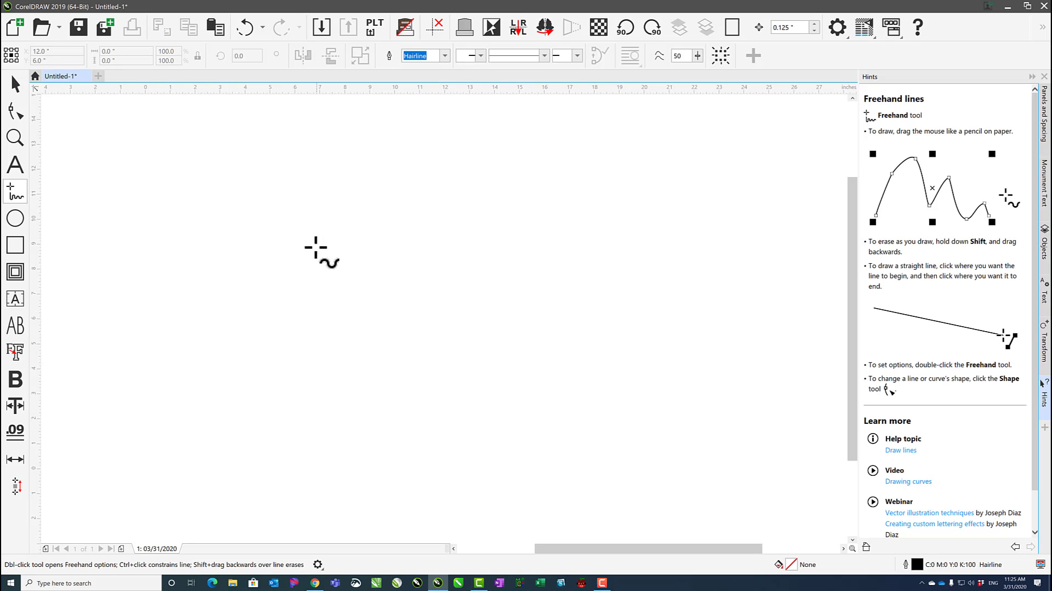
{"action": "left_click", "coordinate": [20, 215]}
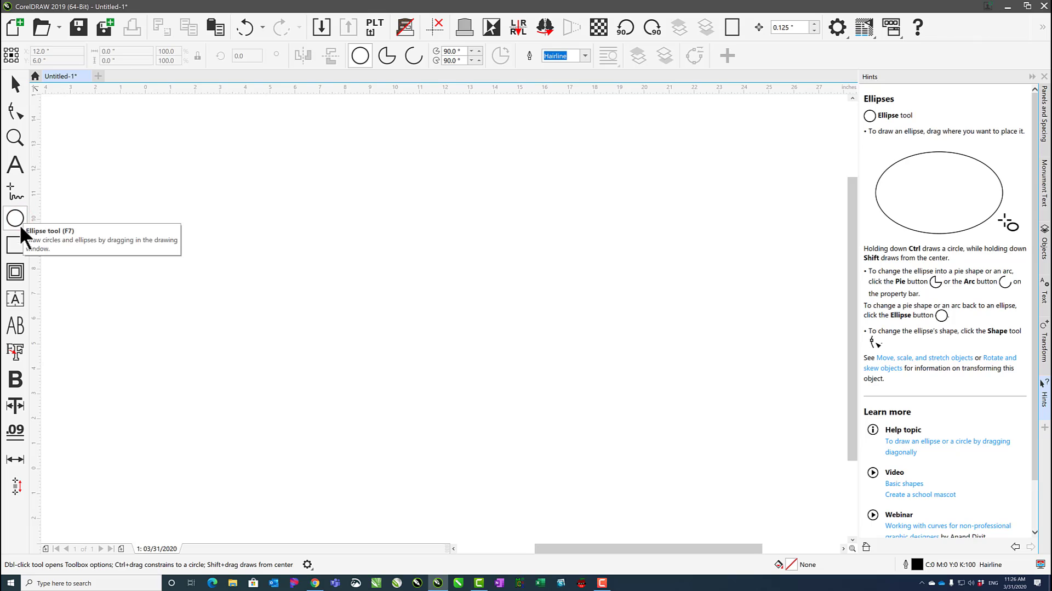
Draw a rectangle about 5.2 by 3.05 inches near the page's upper left and add a one-step inside contour
{"action": "left_click", "coordinate": [19, 241]}
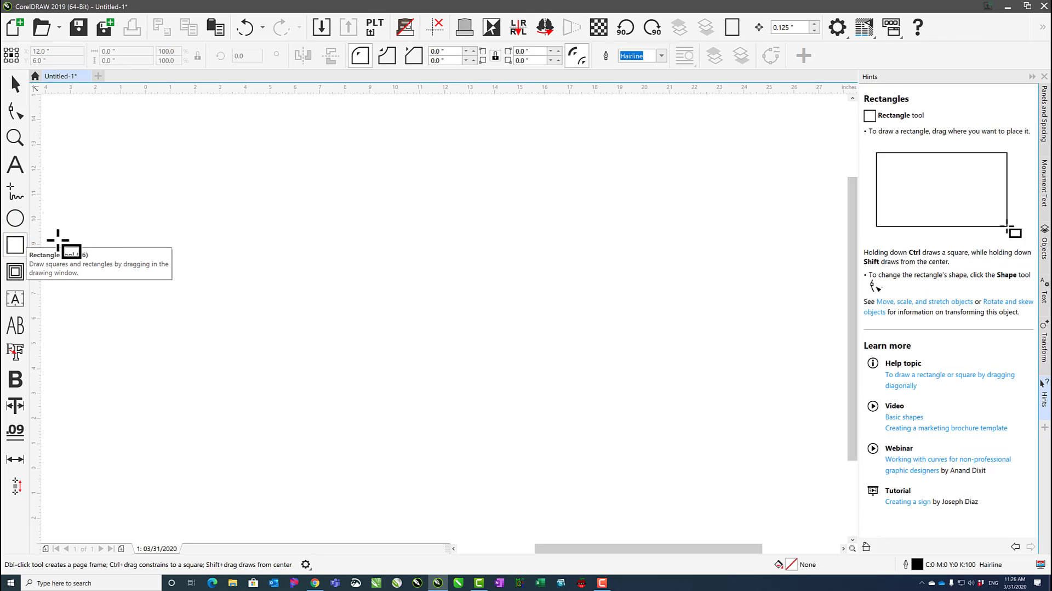
{"action": "mouse_move", "coordinate": [234, 151]}
{"action": "left_mouse_down"}
{"action": "mouse_move", "coordinate": [466, 295]}
{"action": "mouse_move", "coordinate": [599, 360]}
{"action": "mouse_move", "coordinate": [545, 311]}
{"action": "mouse_move", "coordinate": [395, 227]}
{"action": "mouse_move", "coordinate": [523, 305]}
{"action": "mouse_move", "coordinate": [358, 228]}
{"action": "mouse_move", "coordinate": [252, 165]}
{"action": "mouse_move", "coordinate": [265, 150]}
{"action": "mouse_move", "coordinate": [299, 190]}
{"action": "left_mouse_up"}
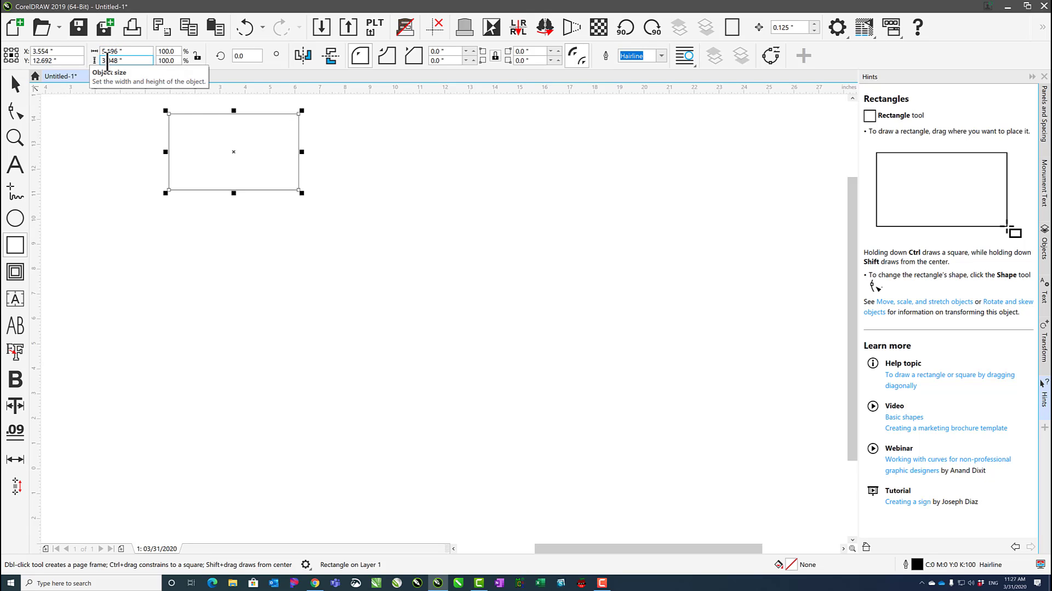
{"action": "left_click", "coordinate": [15, 272]}
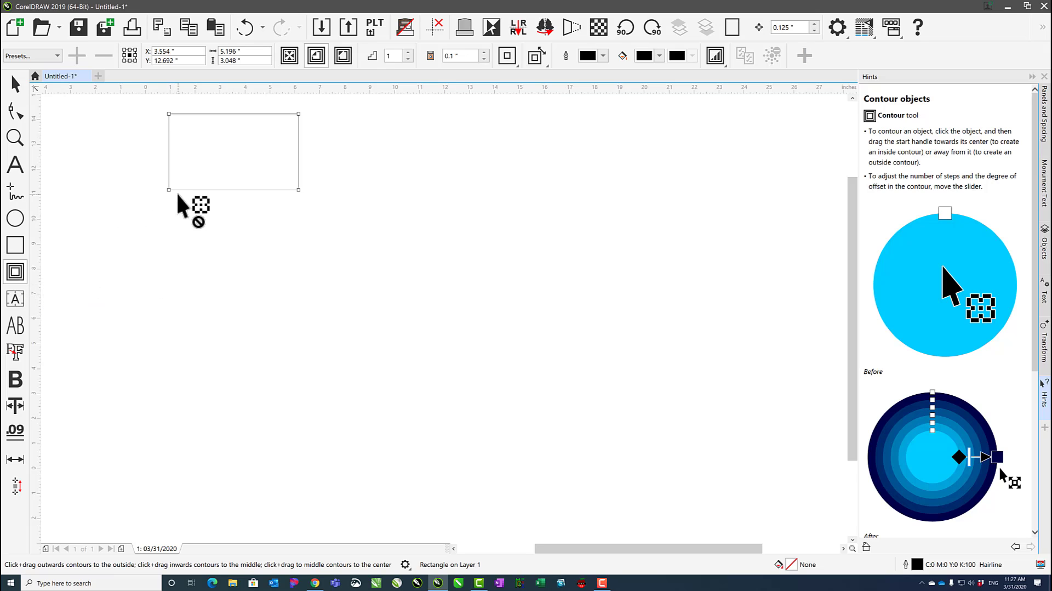
{"action": "mouse_move", "coordinate": [171, 188]}
{"action": "left_mouse_down"}
{"action": "mouse_move", "coordinate": [169, 211]}
{"action": "mouse_move", "coordinate": [178, 183]}
{"action": "left_mouse_up"}
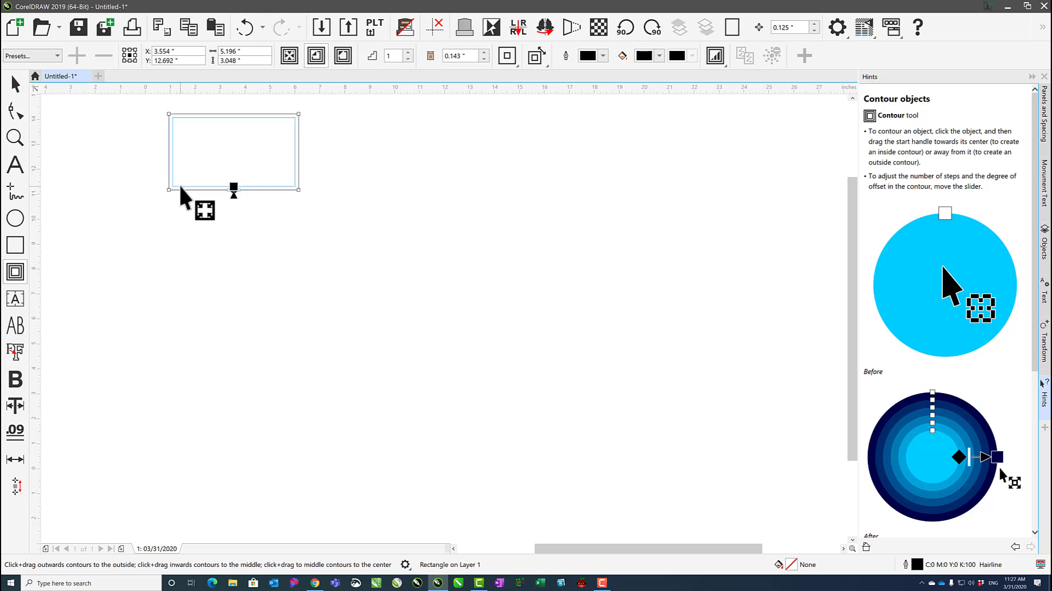
Add the artistic text "DEC. 30, 2020" in MDRoman at 1 in below the contoured rectangle and create a frame around it
{"action": "left_click", "coordinate": [16, 165]}
{"action": "left_click", "coordinate": [404, 368]}
{"action": "type", "text": "DEC"}
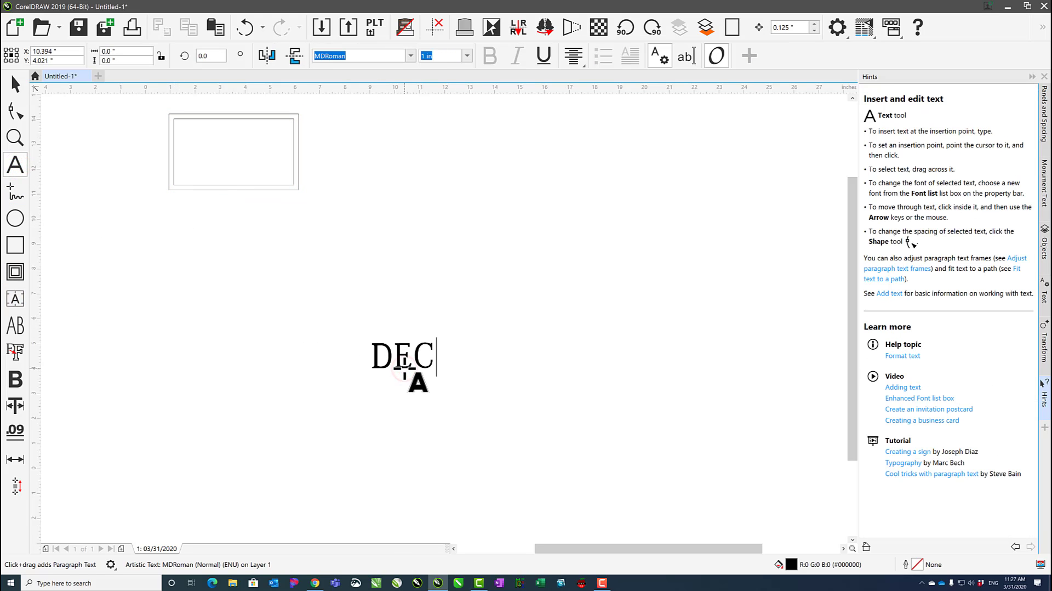
{"action": "type", "text": ". 30, 2020"}
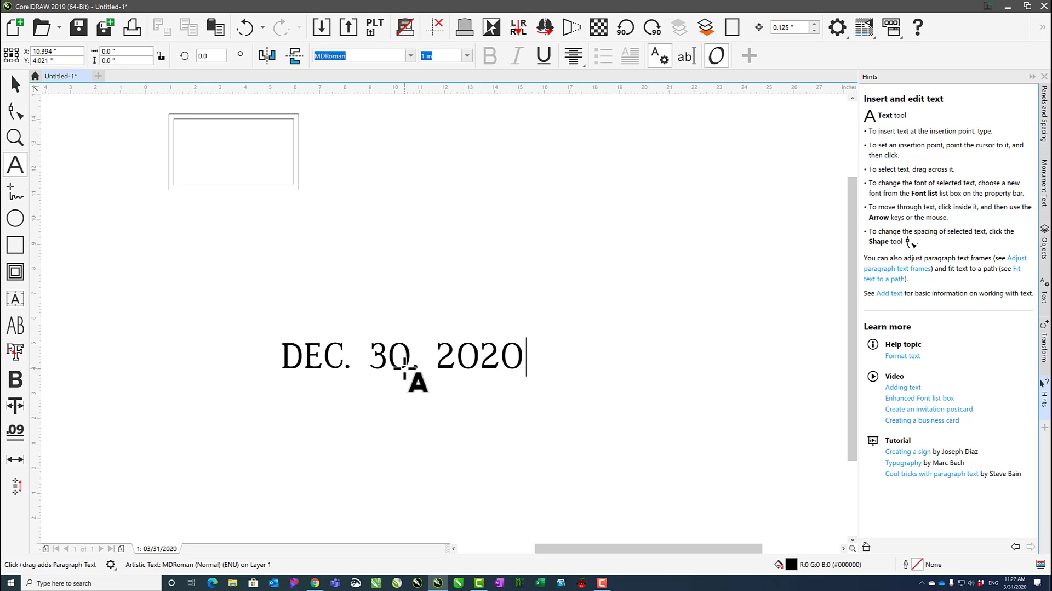
{"action": "left_click", "coordinate": [15, 81]}
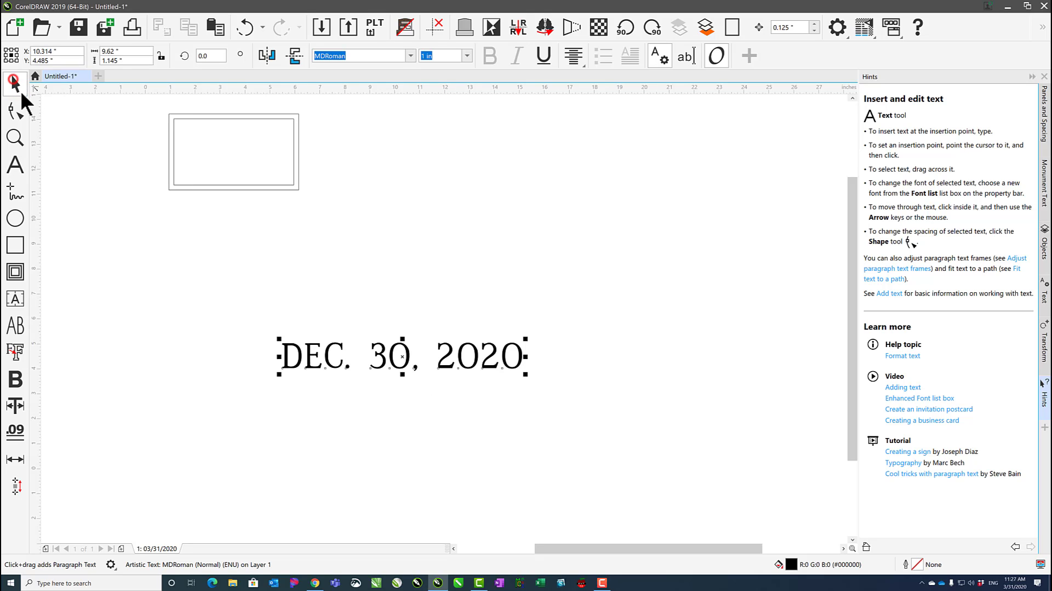
{"action": "left_click", "coordinate": [16, 300]}
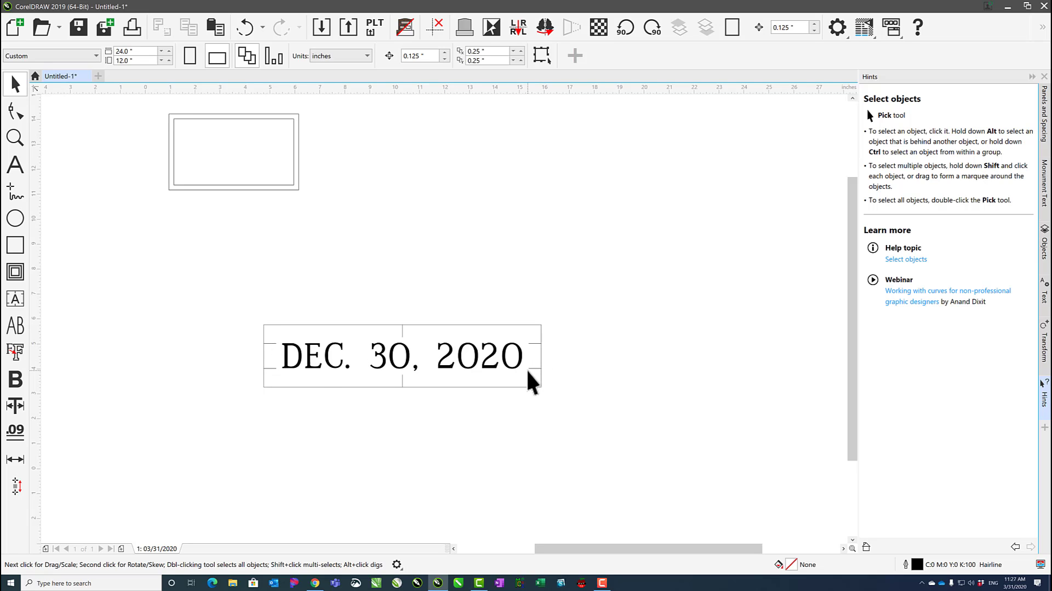
Move the date text up onto the top edge of its surrounding frame, and undo the move
{"action": "left_click", "coordinate": [299, 353]}
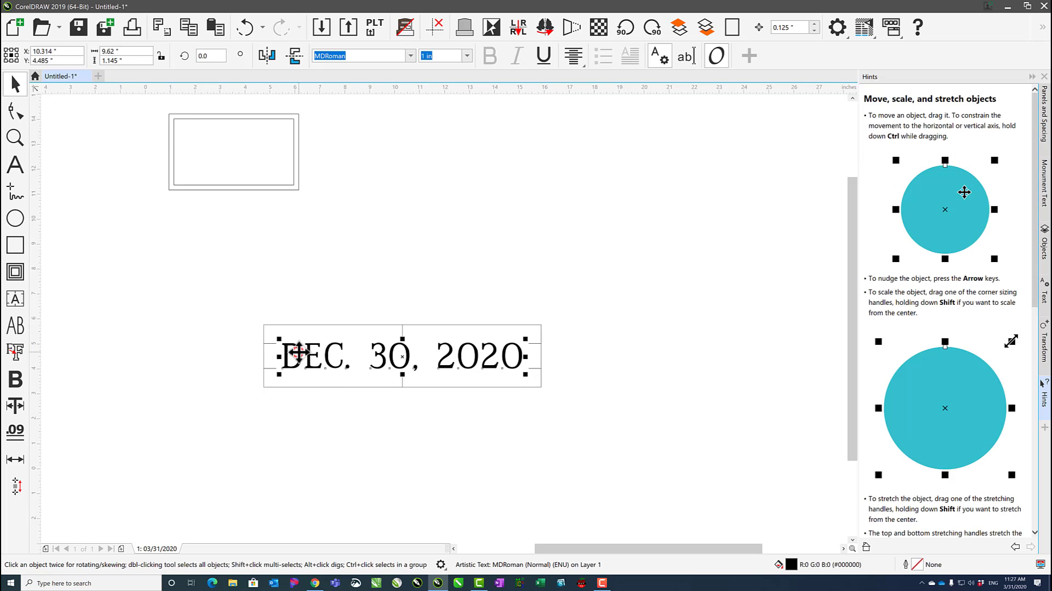
{"action": "left_click_drag", "start_coordinate": [298, 352], "coordinate": [299, 328]}
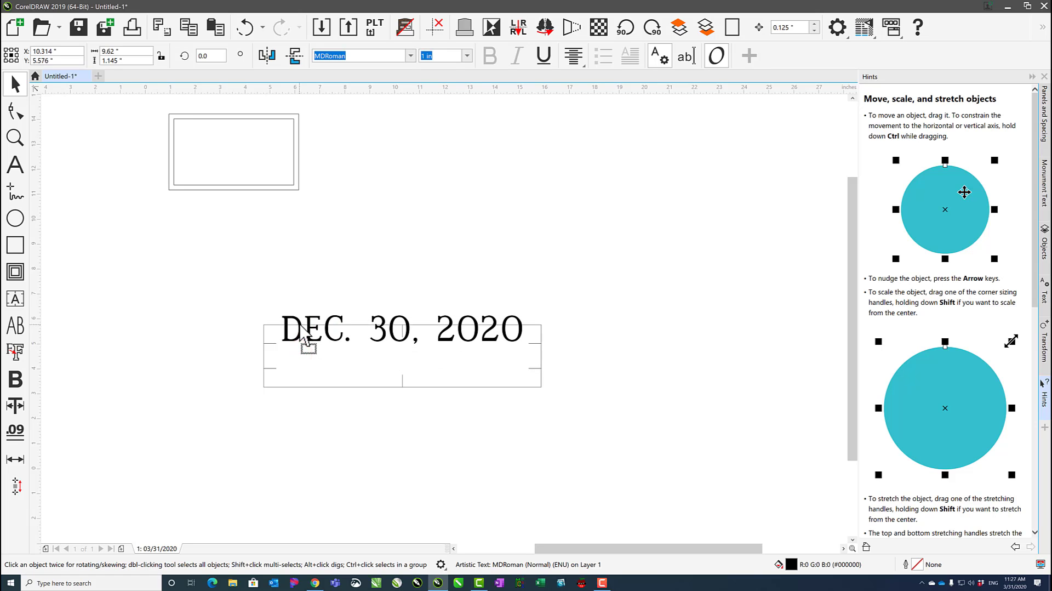
{"action": "key", "text": "ctrl+z"}
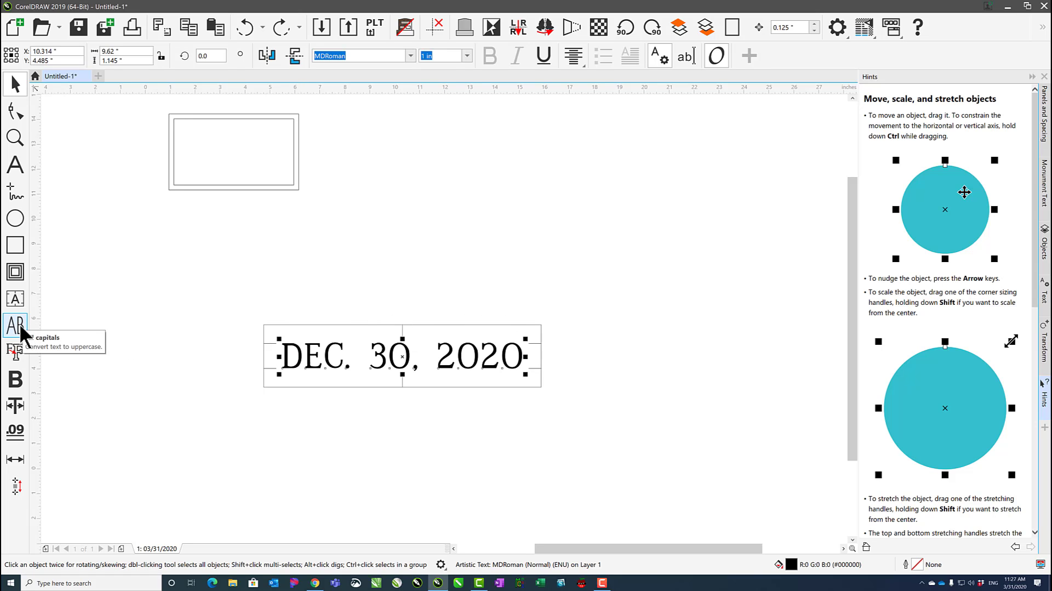
Replace the framed date text with "DEC. 20, 3030"
{"action": "left_click", "coordinate": [15, 165]}
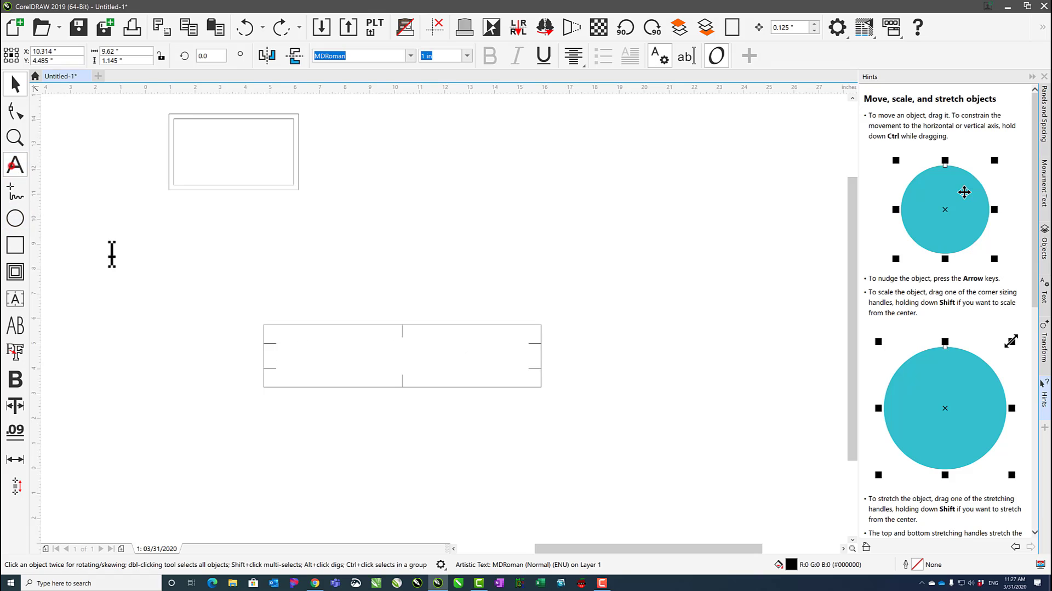
{"action": "left_click", "coordinate": [308, 359]}
{"action": "key", "text": "ctrl+a"}
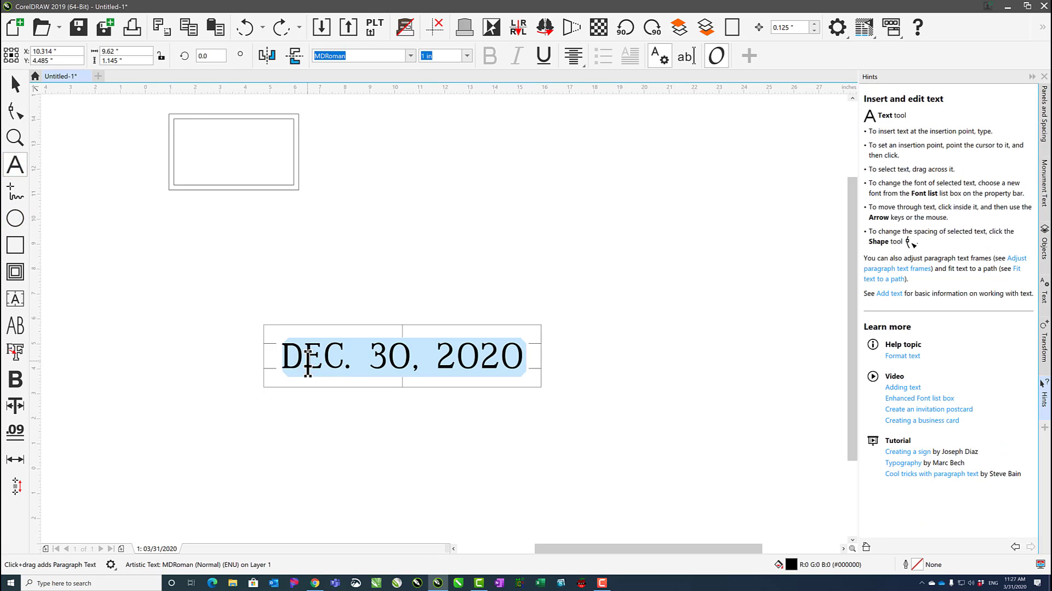
{"action": "type", "text": "DEC."}
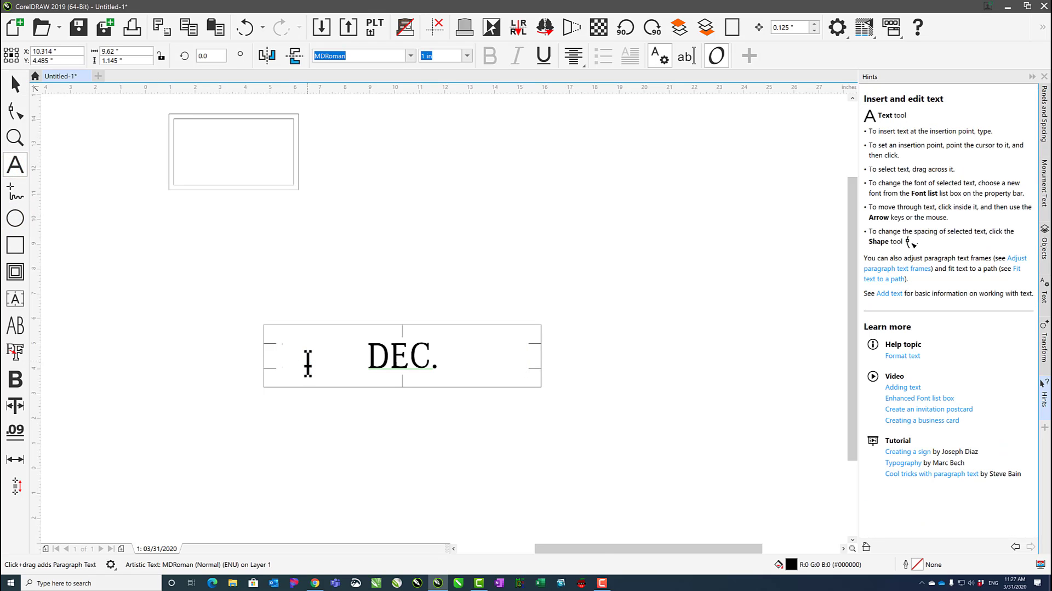
{"action": "type", "text": " 20, 303"}
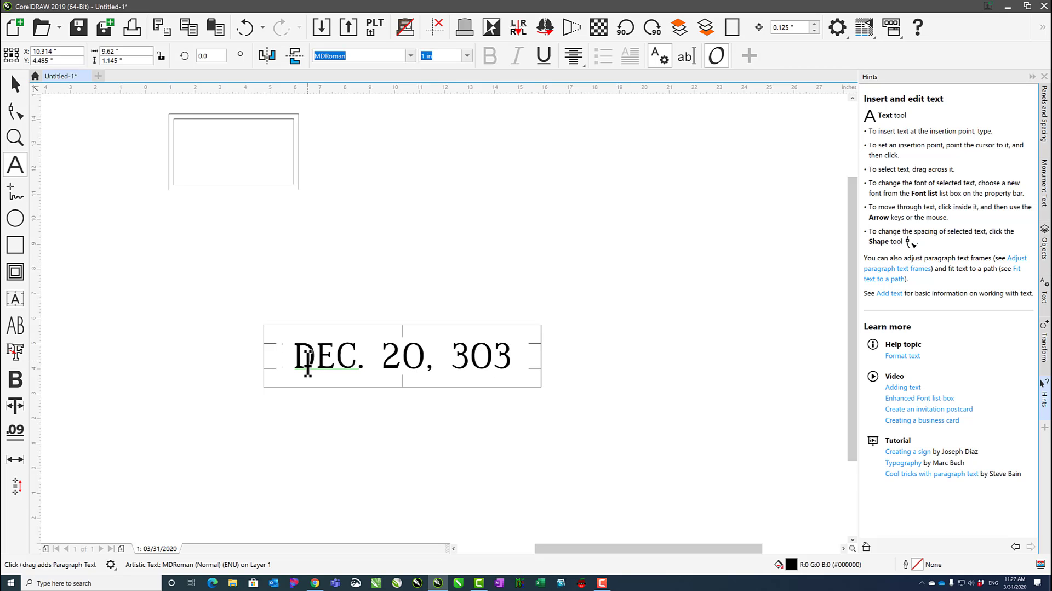
{"action": "type", "text": "0"}
{"action": "key", "text": "Escape"}
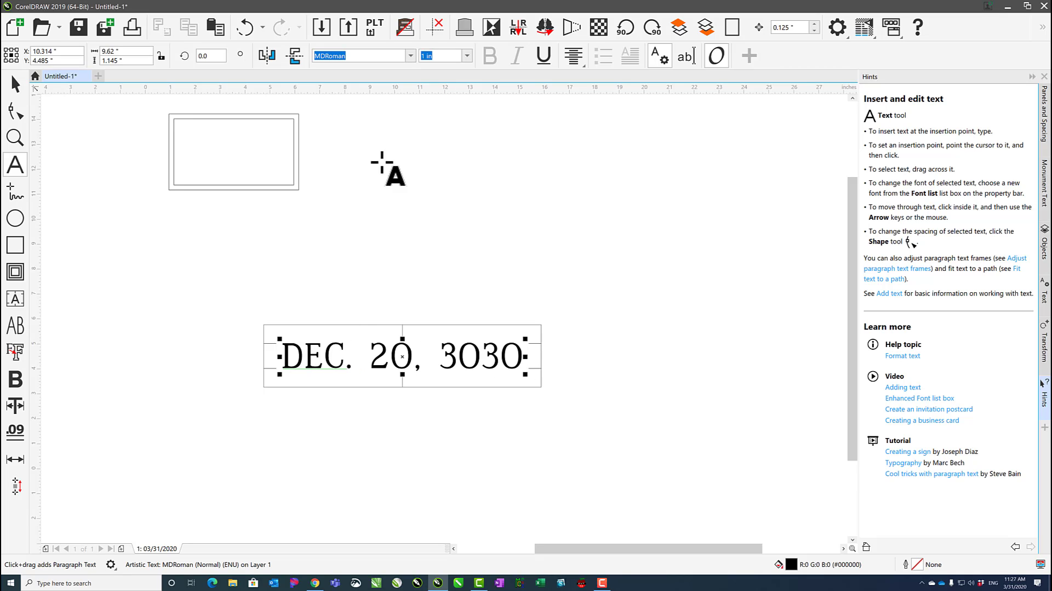
Change the entire framed date's font to MLC Modified Roman SKS 1.25in-3.5in
{"action": "left_click", "coordinate": [410, 55]}
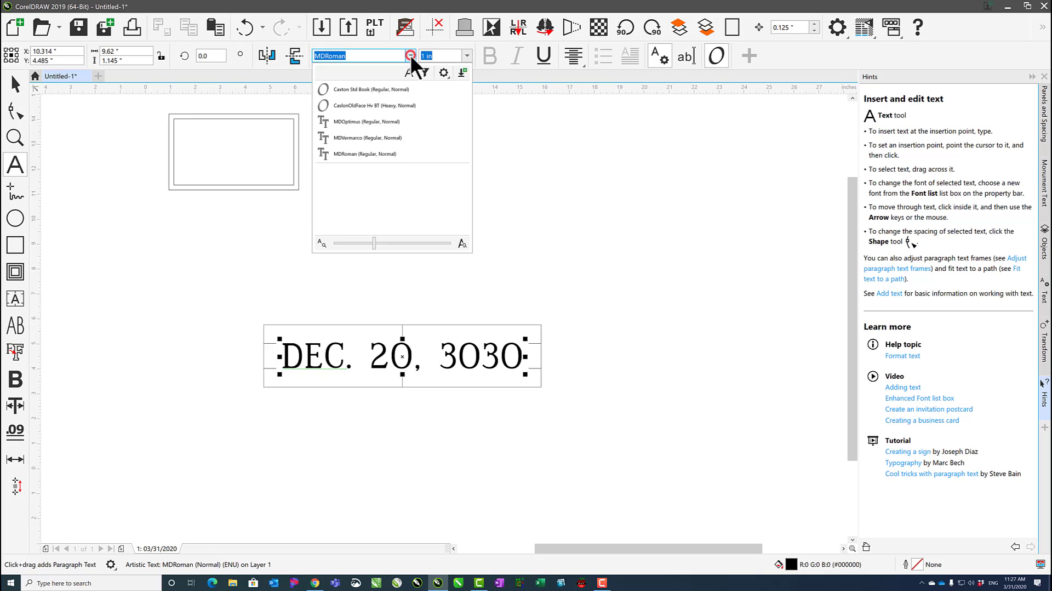
{"action": "left_click", "coordinate": [404, 189]}
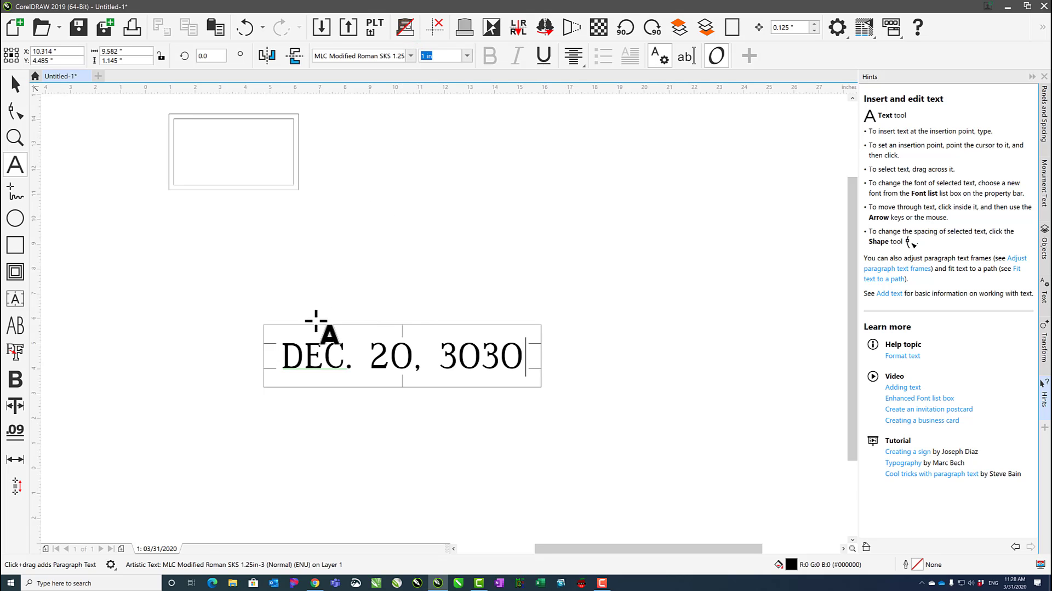
{"action": "key", "text": "ctrl+z"}
{"action": "key", "text": "ctrl+a"}
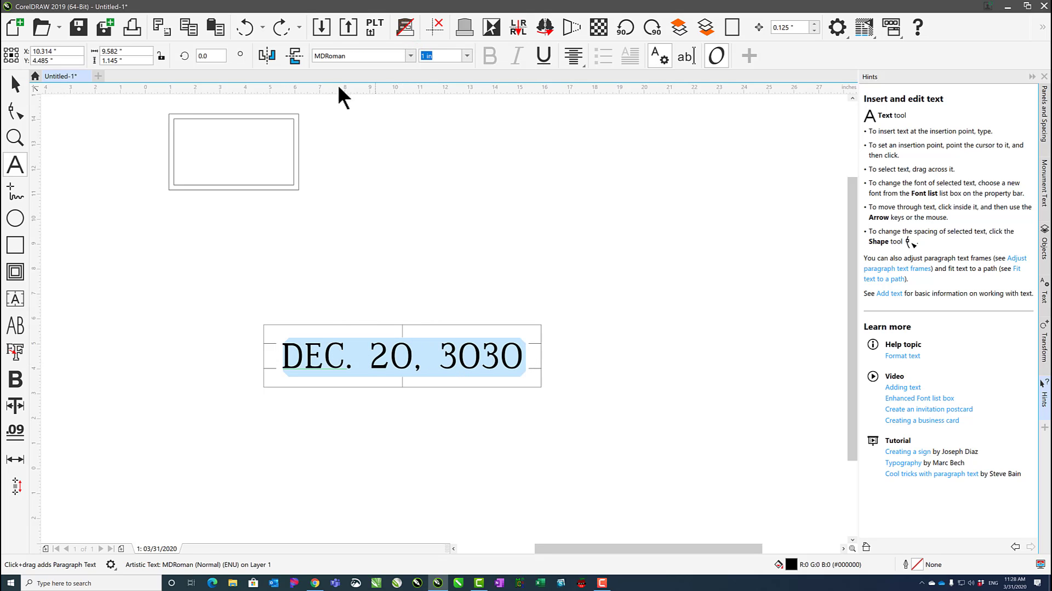
{"action": "left_click", "coordinate": [410, 55]}
{"action": "left_click", "coordinate": [387, 92]}
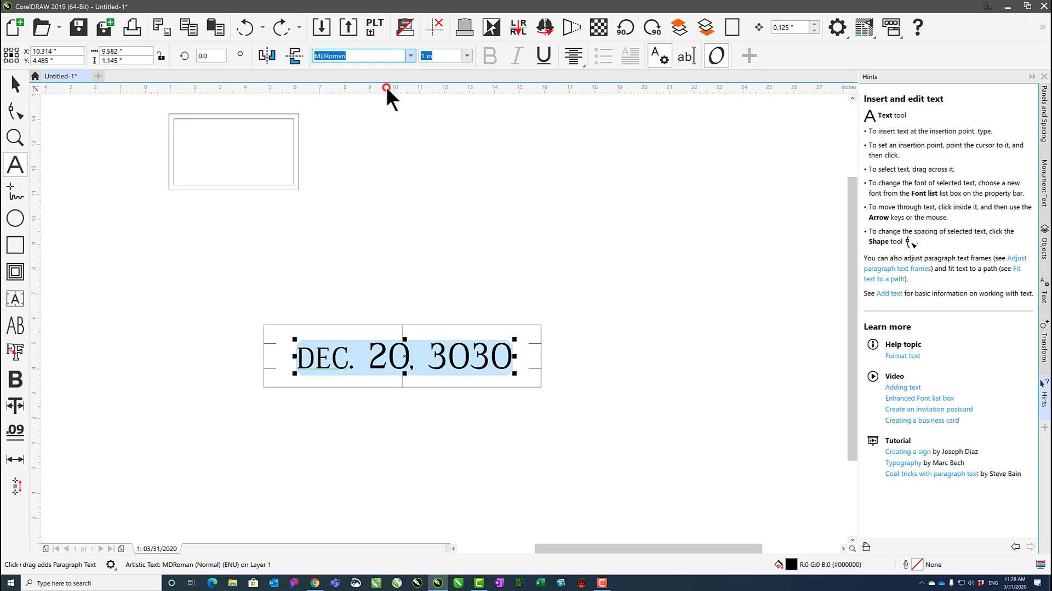
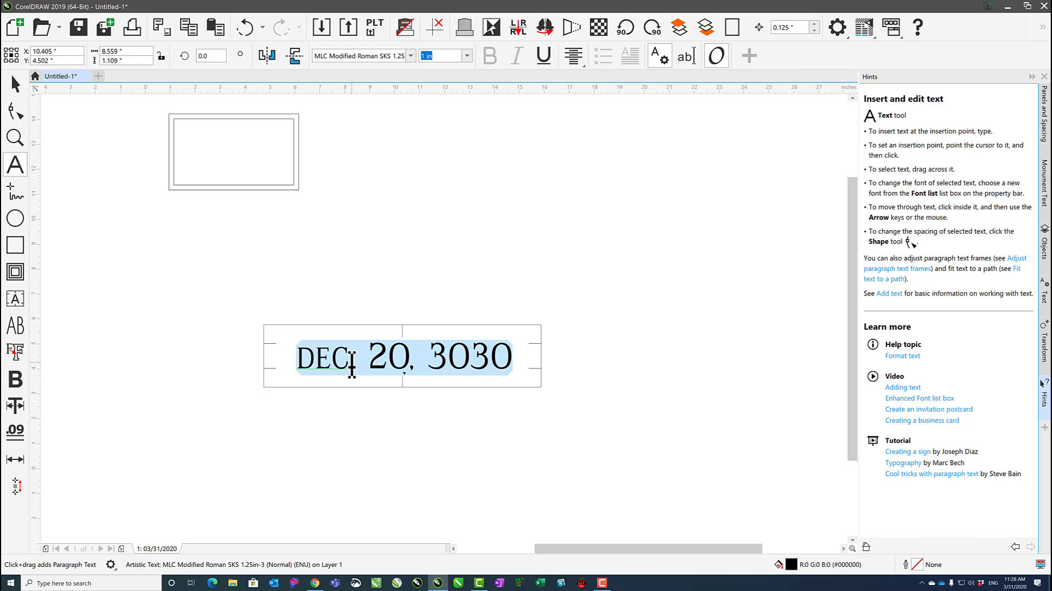
Replace the first letter of the framed date with a full-size capital "D"
{"action": "left_click", "coordinate": [350, 360]}
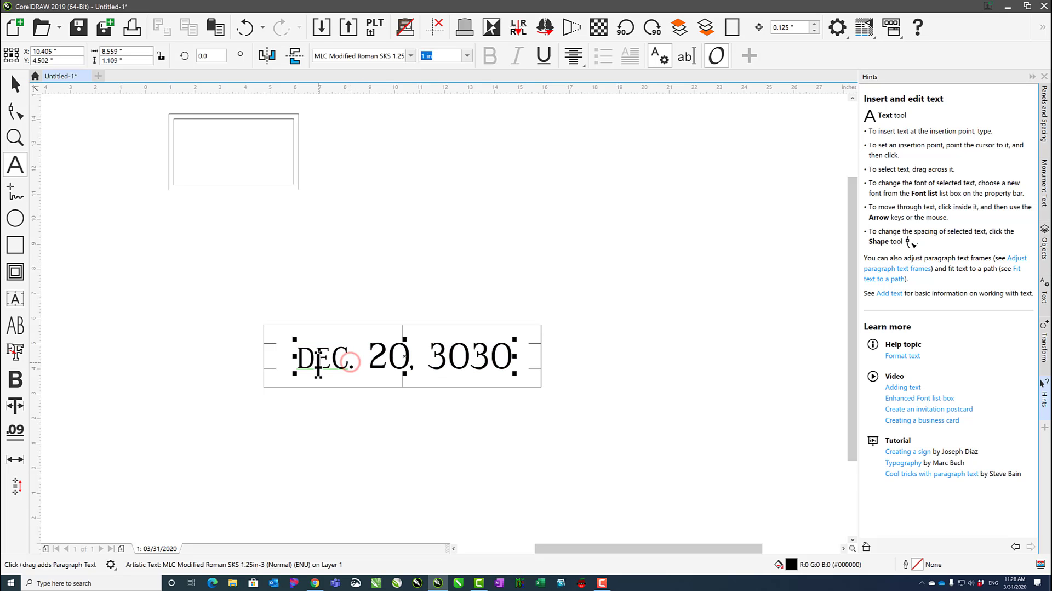
{"action": "left_click_drag", "start_coordinate": [317, 358], "coordinate": [289, 364]}
{"action": "type", "text": "D"}
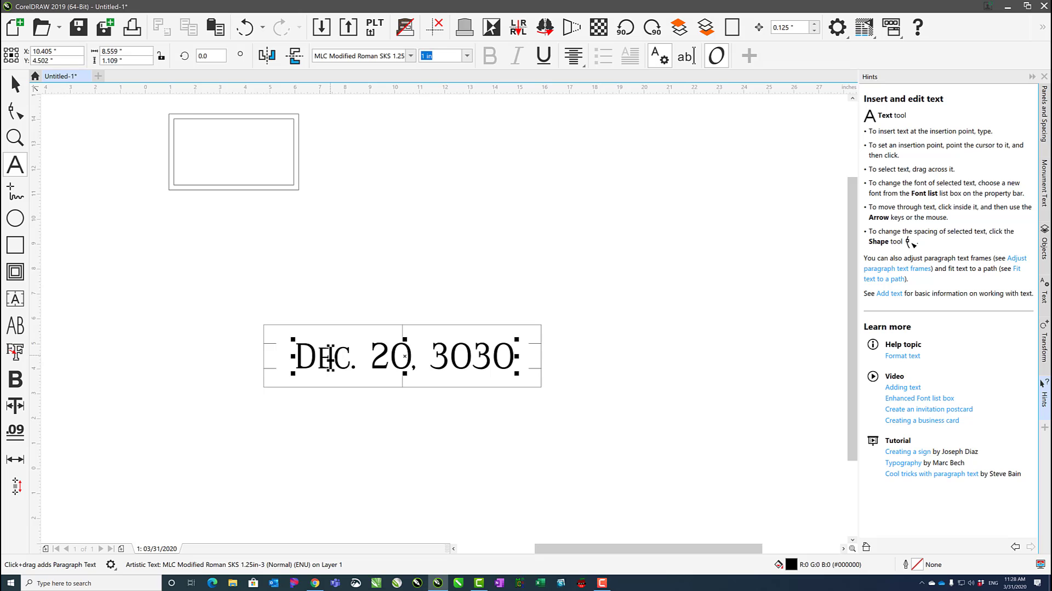
Toggle the date text to full capitals and back to its mixed-size capitals twice
{"action": "left_click", "coordinate": [18, 89]}
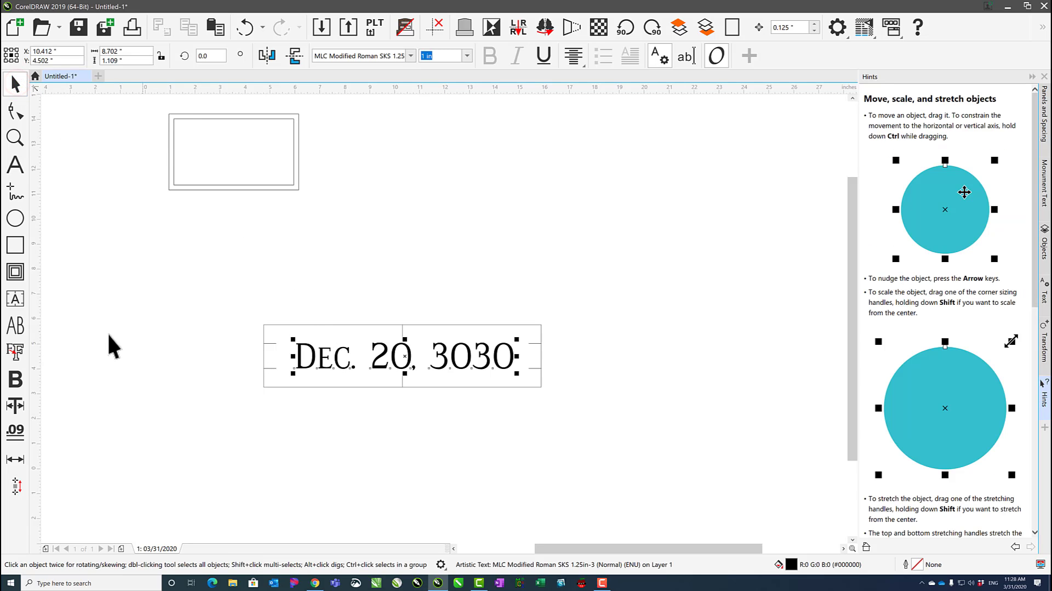
{"action": "left_click", "coordinate": [18, 329]}
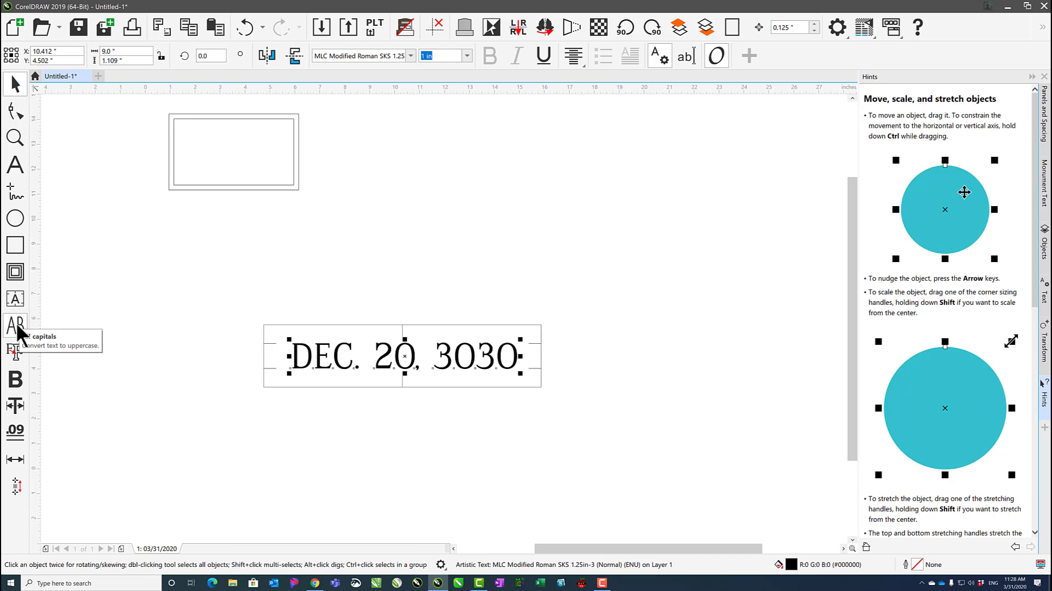
{"action": "left_click", "coordinate": [18, 329]}
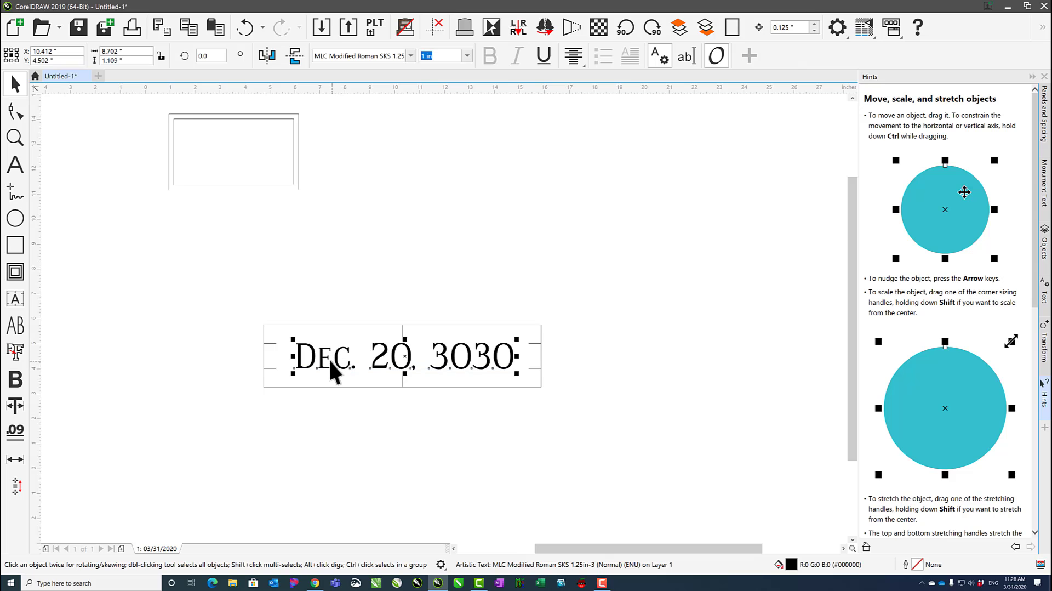
{"action": "left_click", "coordinate": [18, 328]}
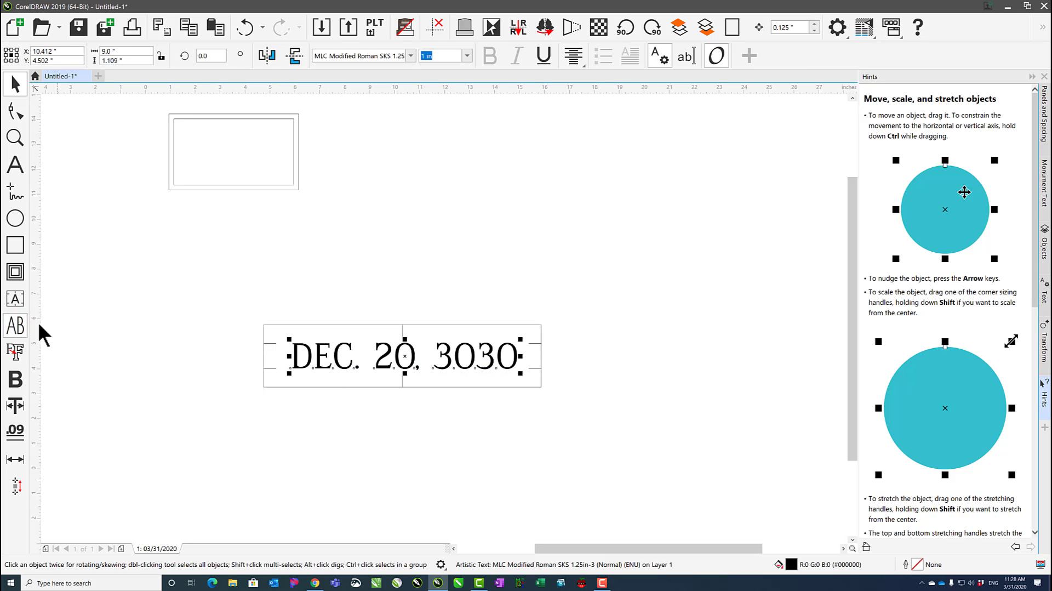
{"action": "left_click", "coordinate": [18, 329]}
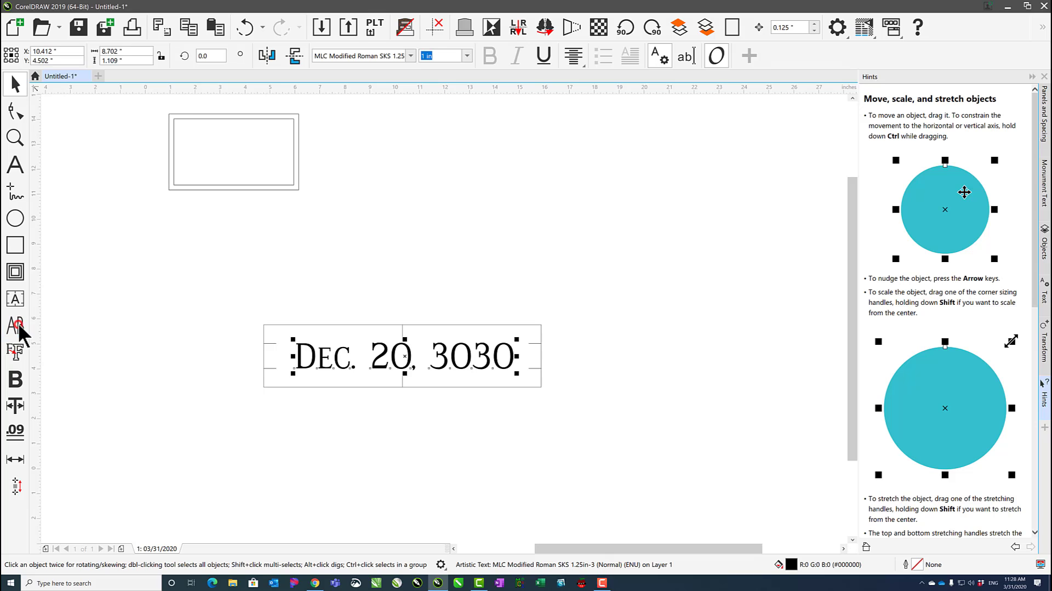
Delete the frame around the date text and apply a Frosted Outline to the text
{"action": "left_click", "coordinate": [271, 324]}
{"action": "key", "text": "Escape"}
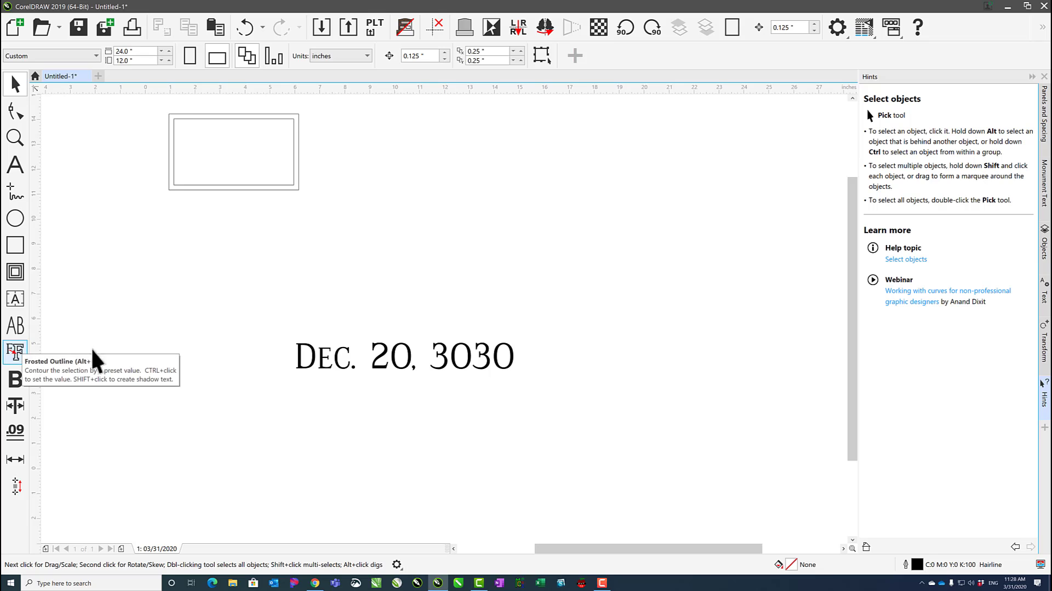
{"action": "left_click", "coordinate": [319, 359]}
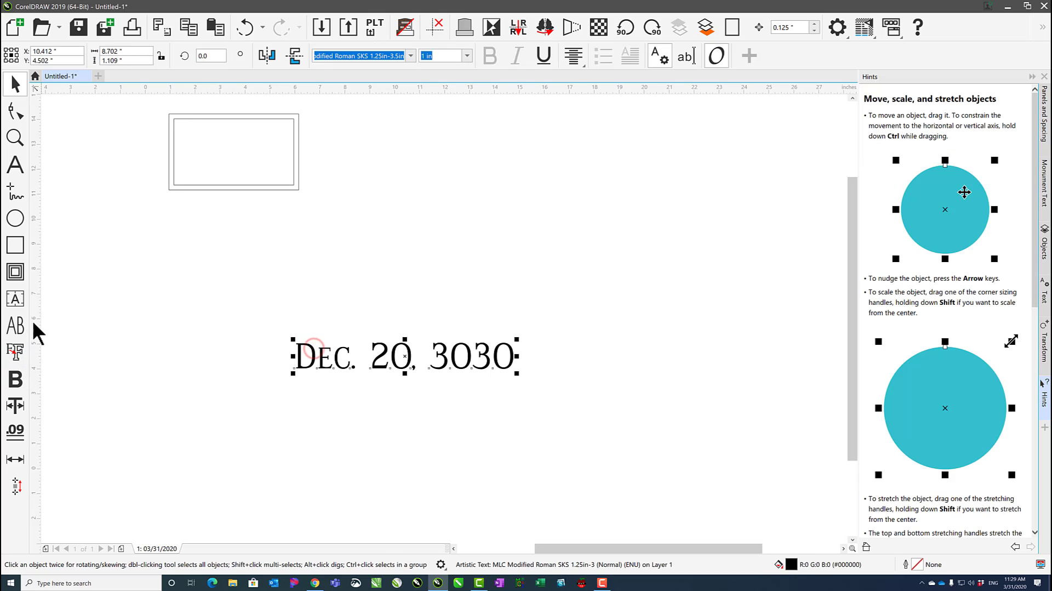
{"action": "left_click", "coordinate": [19, 356]}
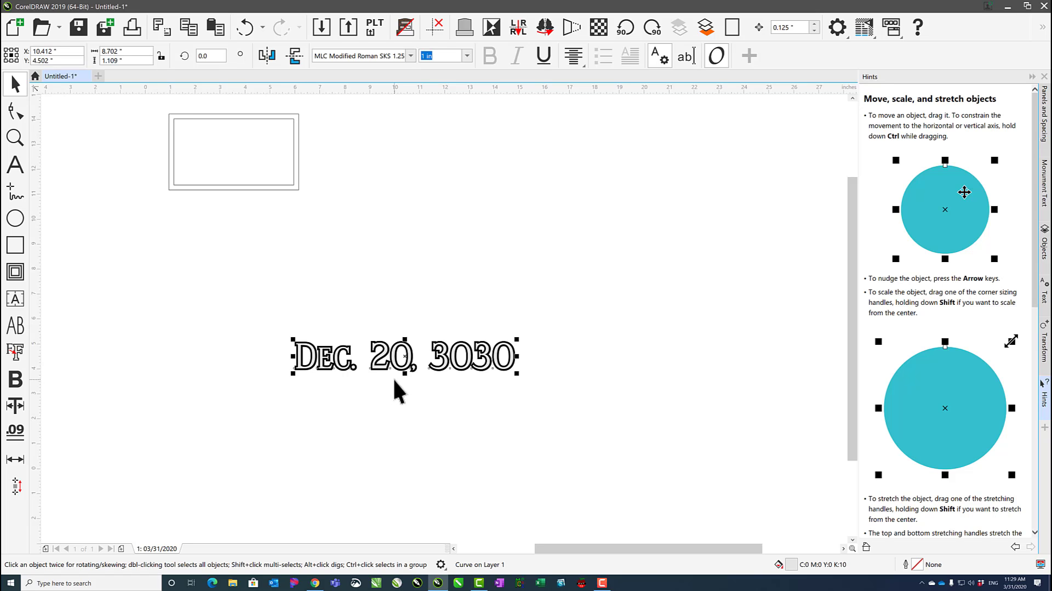
Delete the black contour outline surrounding the date text
{"action": "left_click", "coordinate": [329, 326]}
{"action": "left_click", "coordinate": [311, 342]}
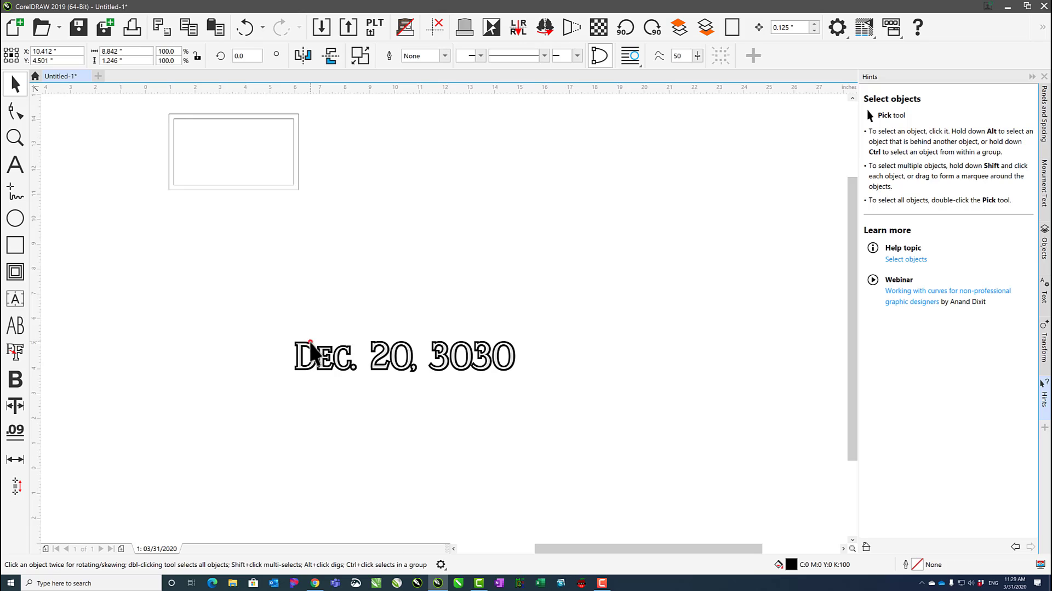
{"action": "left_click_drag", "start_coordinate": [311, 343], "coordinate": [308, 278]}
{"action": "key", "text": "Delete"}
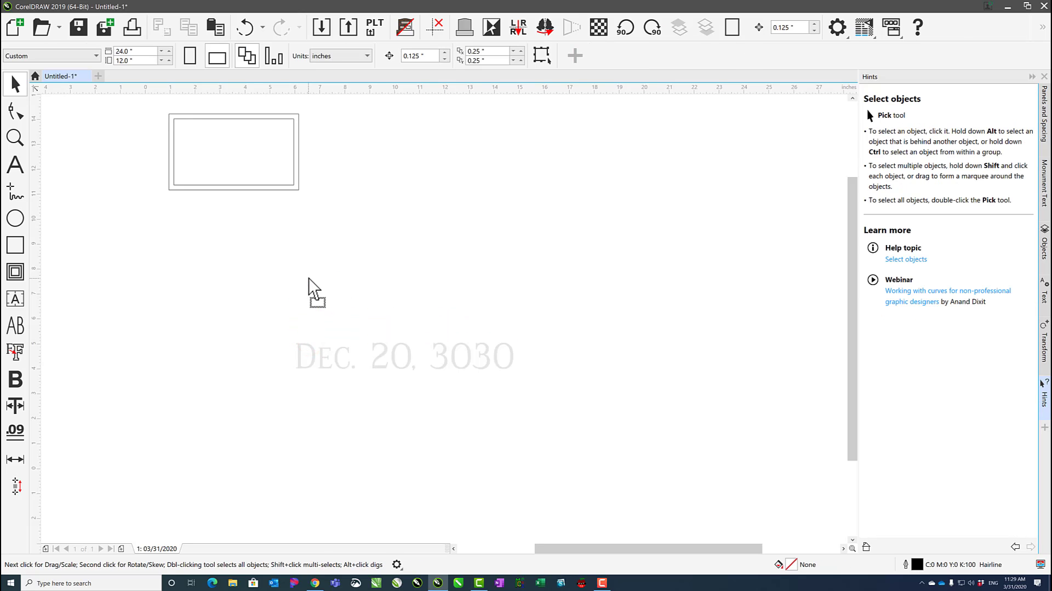
Set the date text's uniform fill to black (C0 M0 Y0 K100)
{"action": "left_click", "coordinate": [313, 352]}
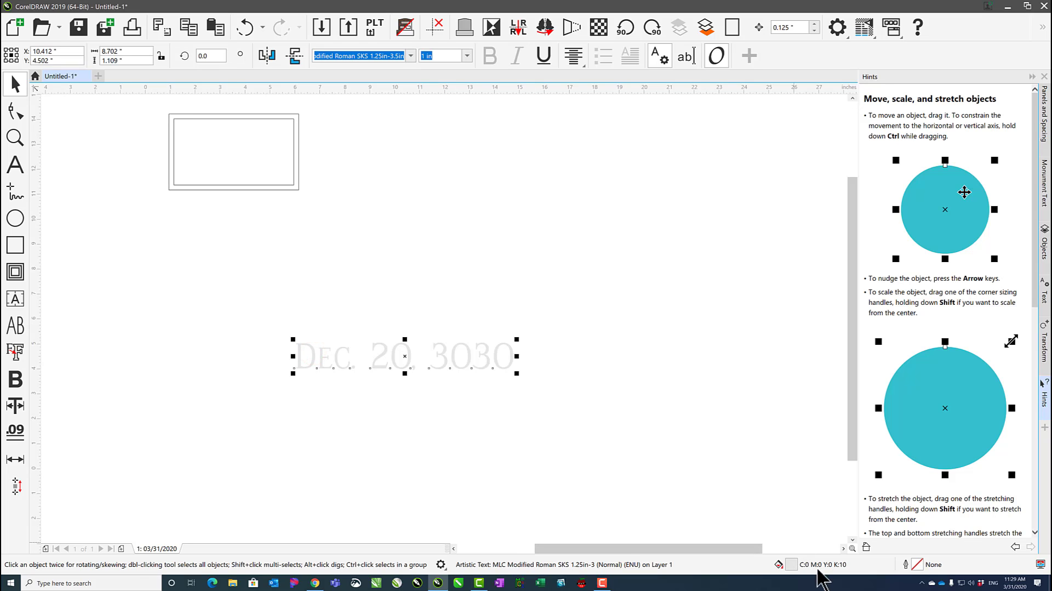
{"action": "double_click", "coordinate": [790, 564]}
{"action": "left_click_drag", "start_coordinate": [446, 279], "coordinate": [262, 402]}
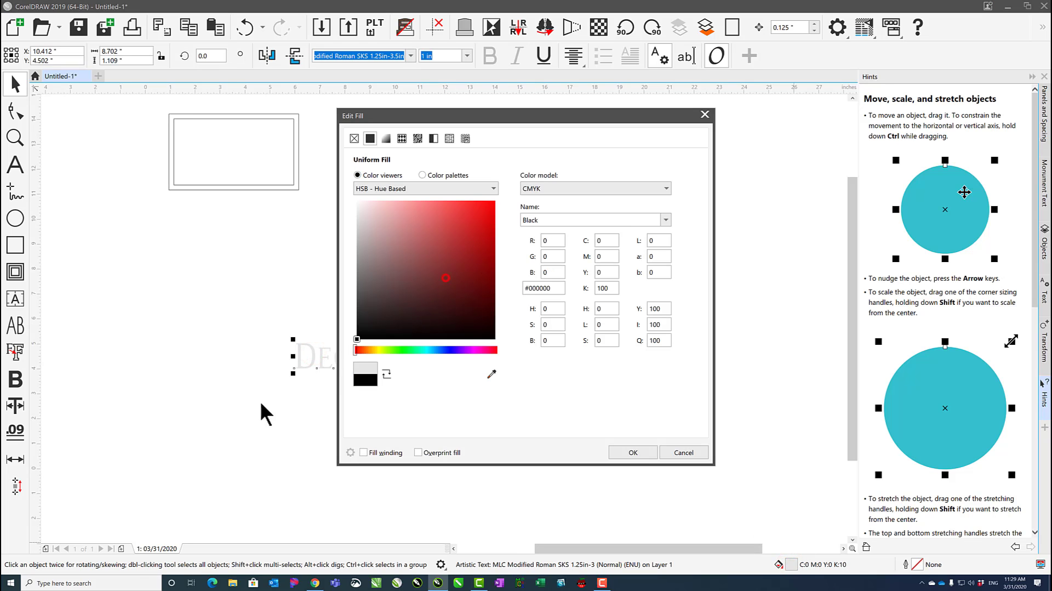
{"action": "left_click", "coordinate": [636, 452]}
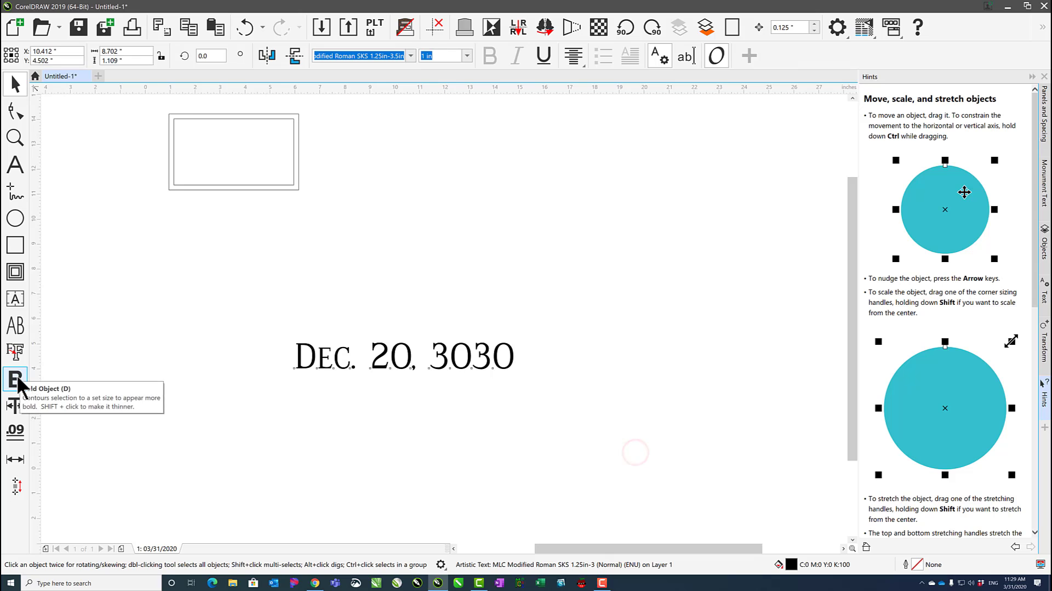
Thicken the "Dec. 20, 3030" lettering with repeated applications of Bold Object
{"action": "left_click", "coordinate": [17, 377]}
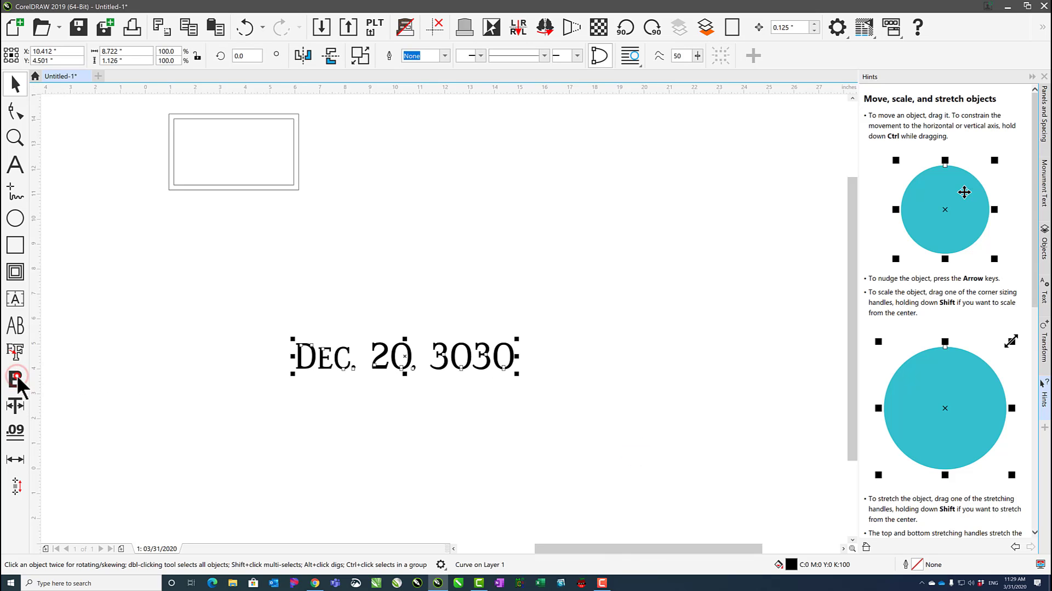
{"action": "left_click", "coordinate": [17, 377]}
{"action": "left_click", "coordinate": [17, 377]}
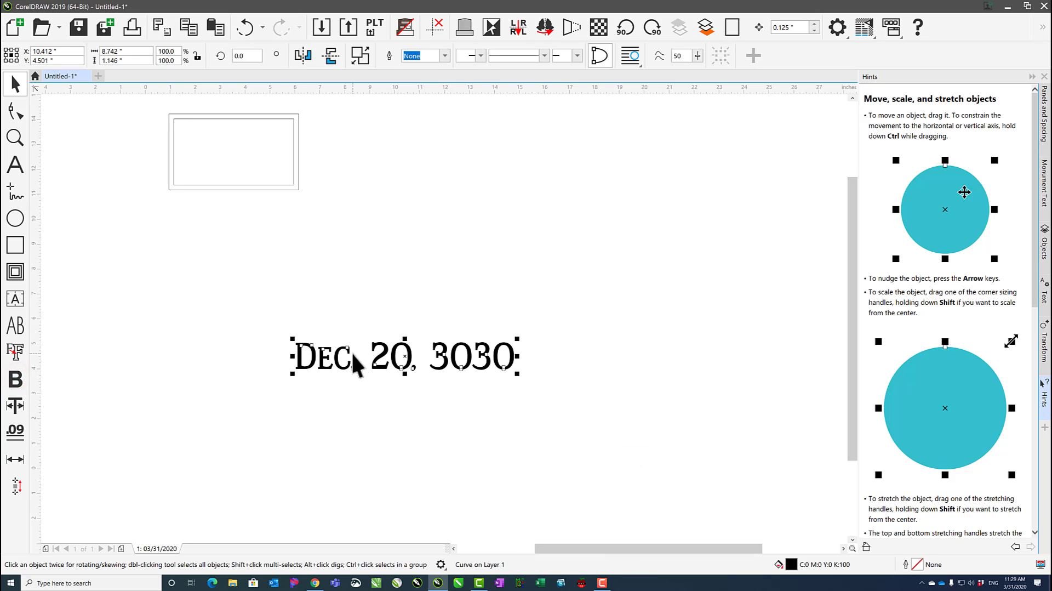
{"action": "left_click_drag", "start_coordinate": [353, 358], "coordinate": [340, 354]}
Add the artistic text "NOV. 20, 1920" in MDRoman at 1 in above the bold December date
{"action": "left_click", "coordinate": [15, 165]}
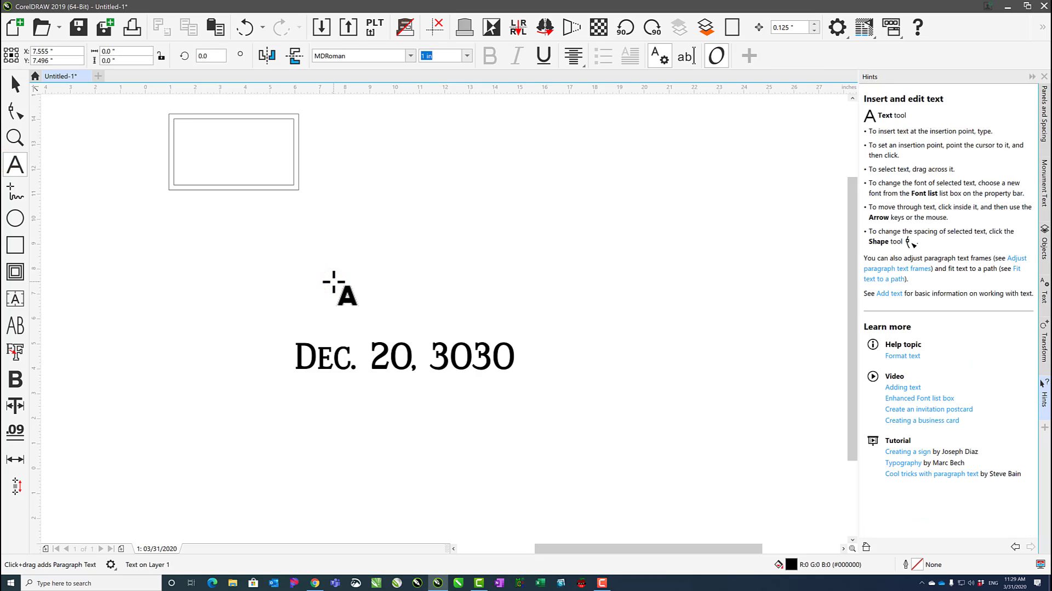
{"action": "left_click", "coordinate": [334, 282]}
{"action": "type", "text": "NOV. 20,"}
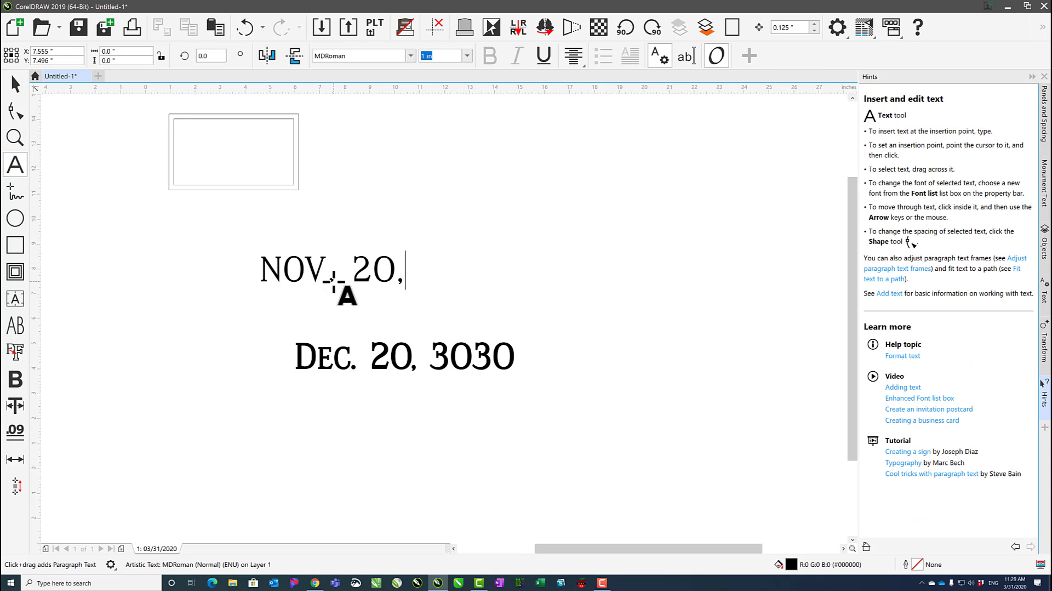
{"action": "type", "text": " 1920"}
{"action": "key", "text": "Escape"}
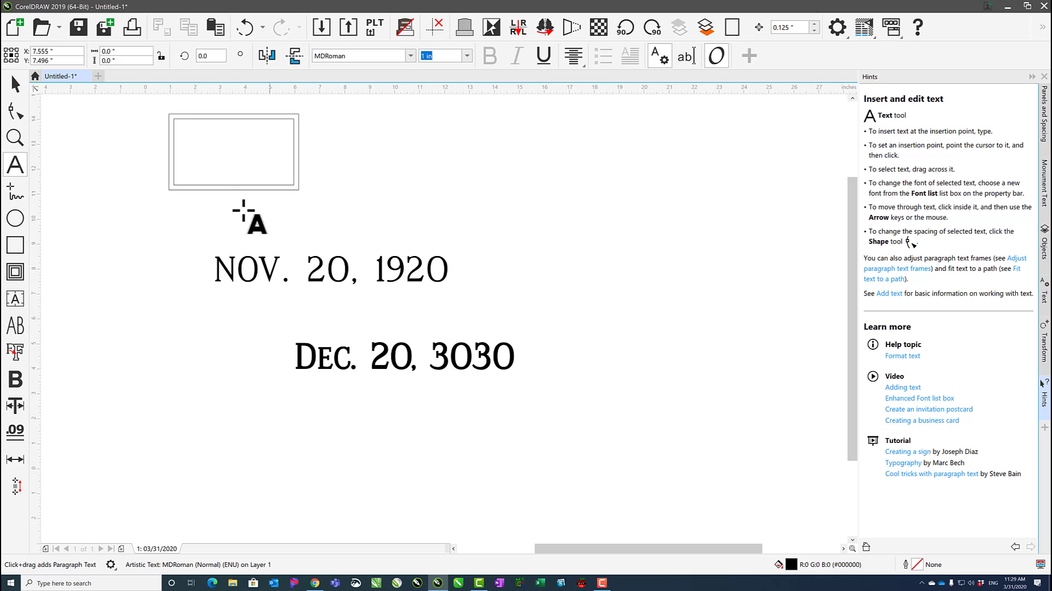
Space the "NOV. 20, 1920" text out to a target width of 15 inches with the text spacing tool
{"action": "left_click", "coordinate": [16, 84]}
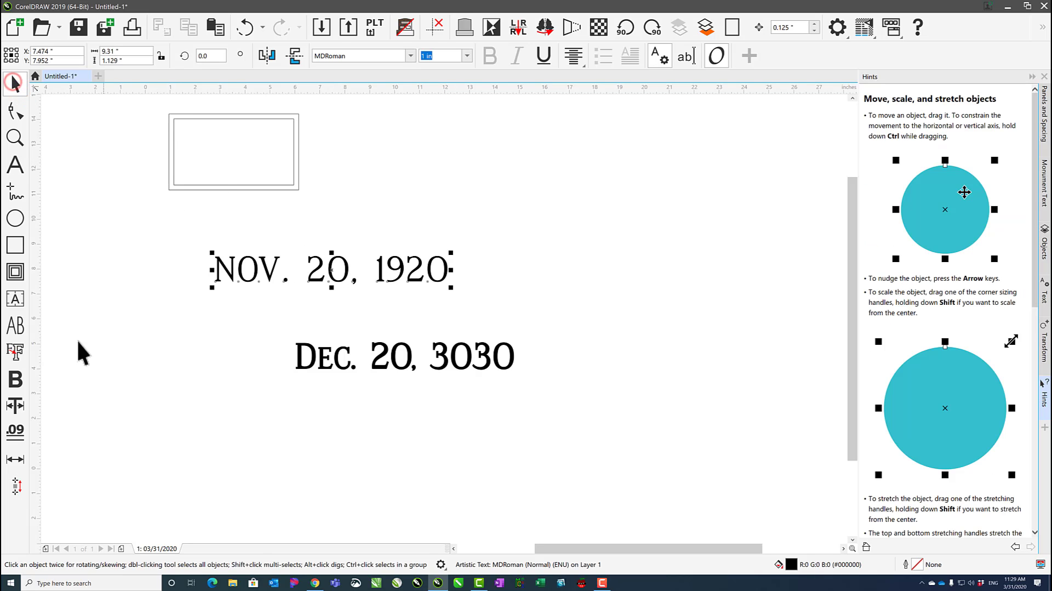
{"action": "left_click", "coordinate": [15, 405]}
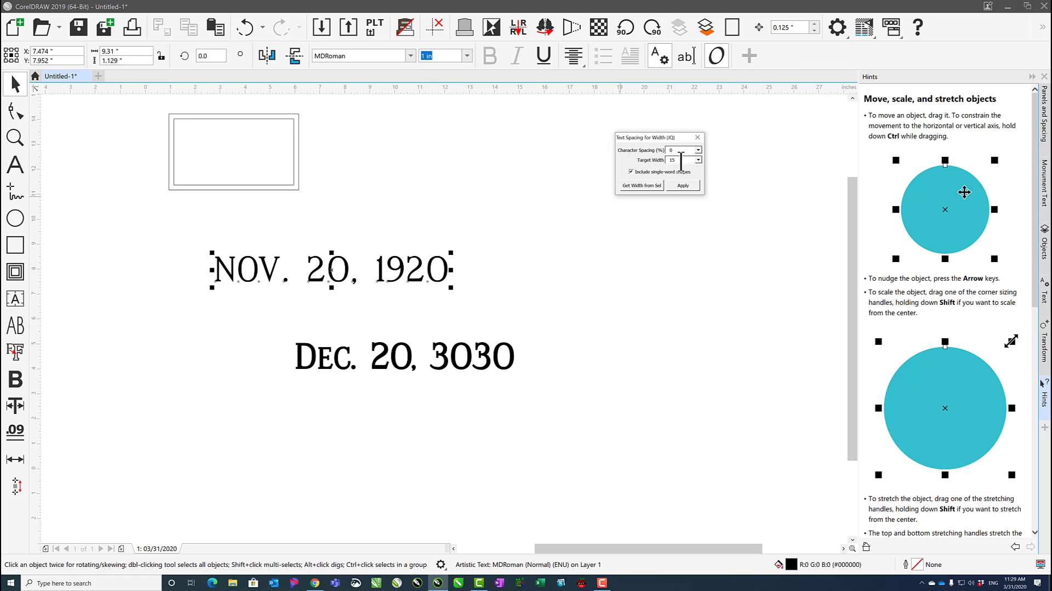
{"action": "left_click", "coordinate": [681, 185]}
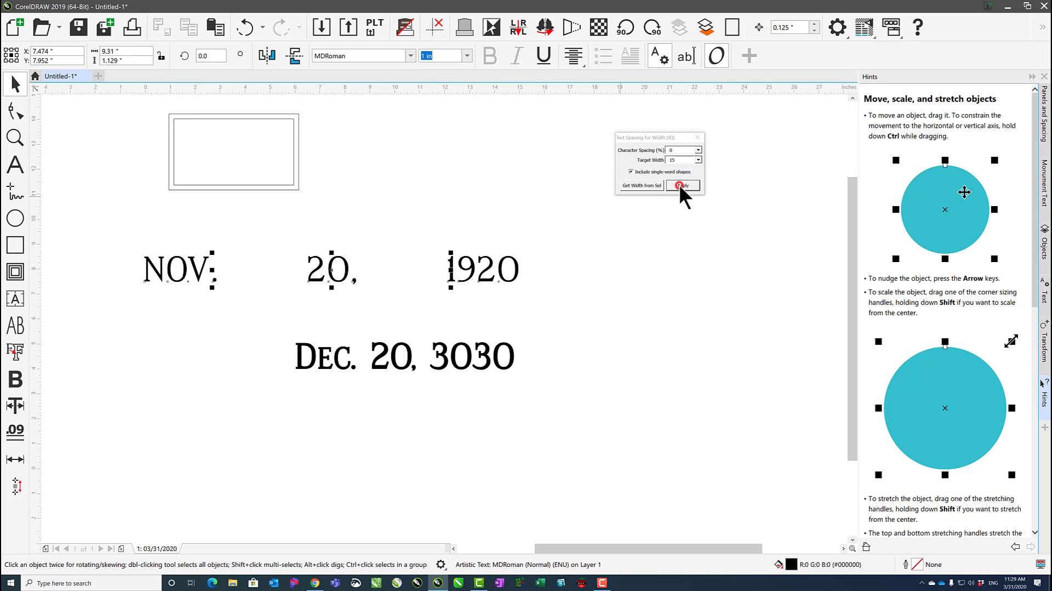
{"action": "left_click", "coordinate": [678, 138]}
{"action": "left_click", "coordinate": [696, 138]}
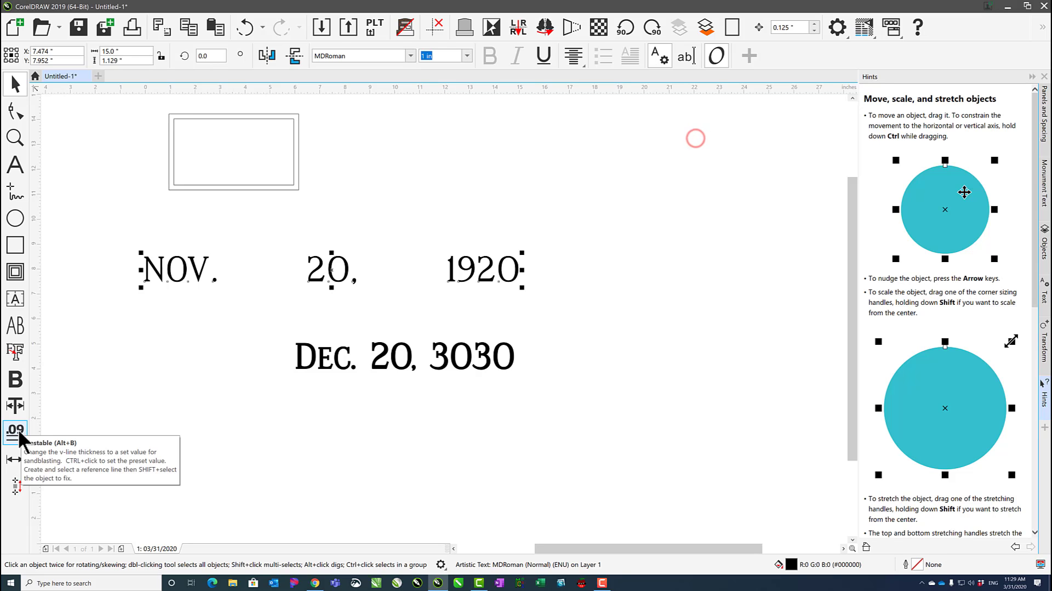
Draw a straight vertical reference line about 0.089 in long across the middle bar of the E in the December date
{"action": "scroll", "coordinate": [327, 364], "scroll_direction": "up", "scroll_amount": 5}
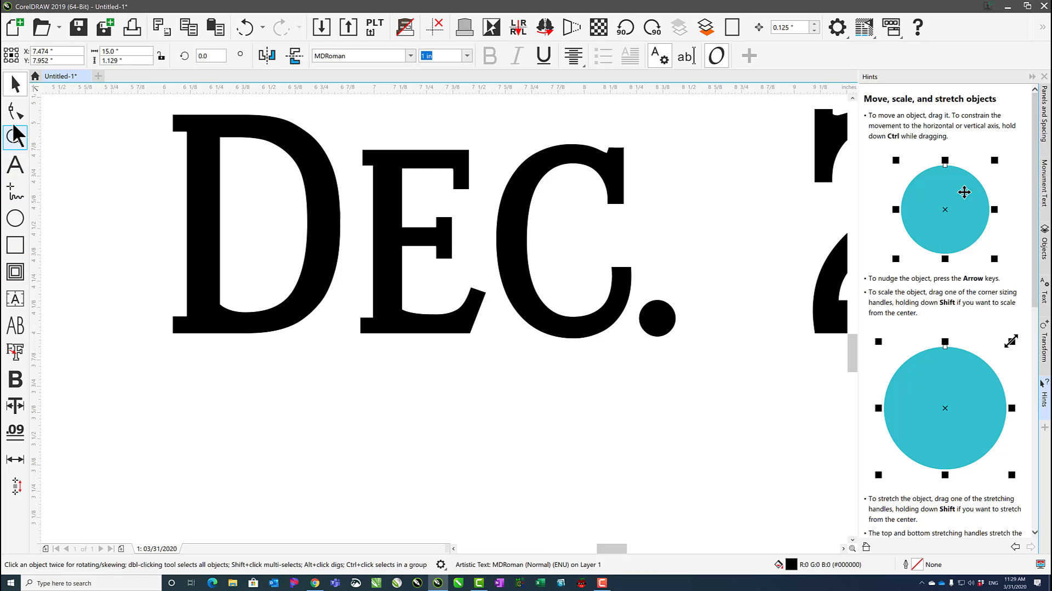
{"action": "left_click", "coordinate": [16, 186]}
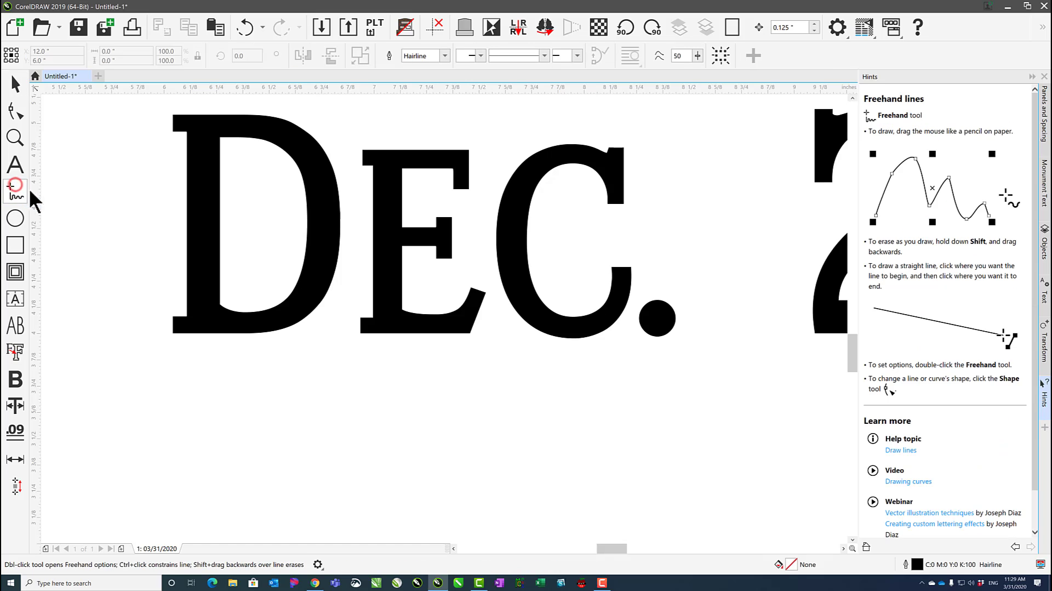
{"action": "left_click", "coordinate": [418, 226]}
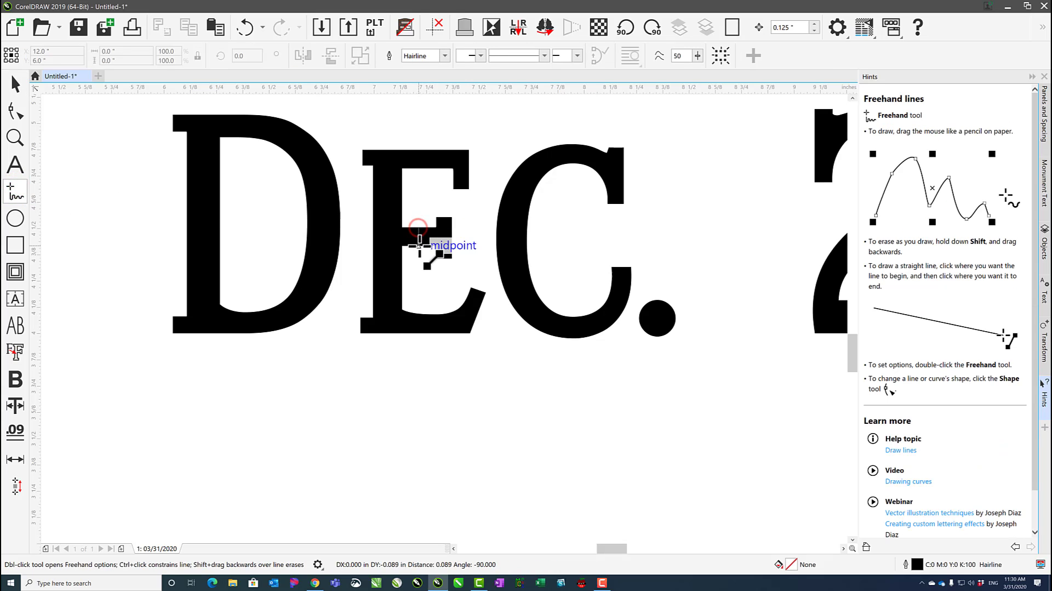
{"action": "left_click", "coordinate": [420, 246]}
{"action": "left_click", "coordinate": [14, 84]}
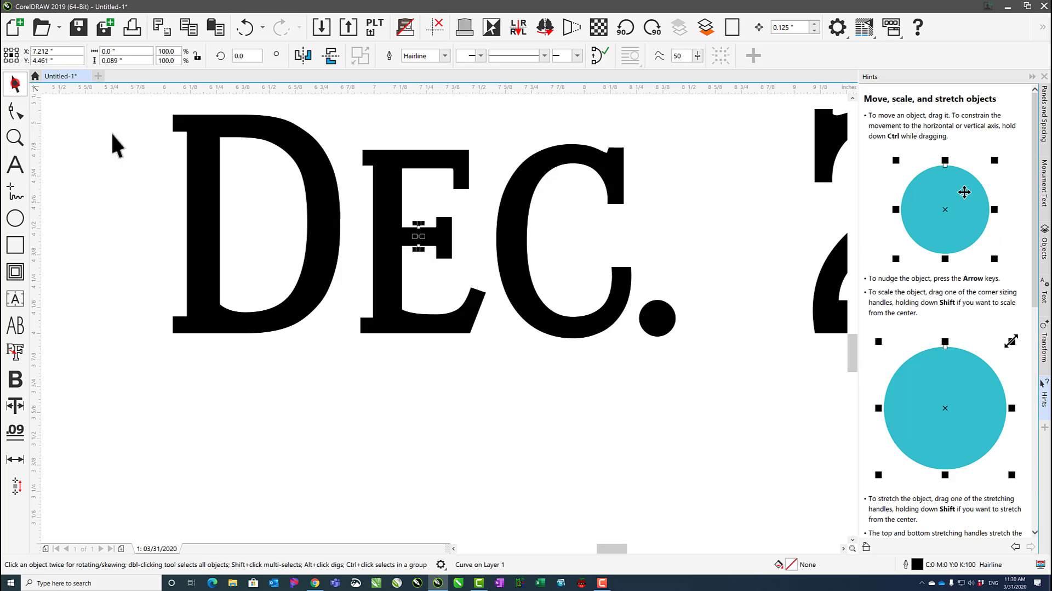
Apply Blastable to the December date lettering using the short line on the E as the thickness reference
{"action": "left_click", "coordinate": [390, 174], "text": "shift"}
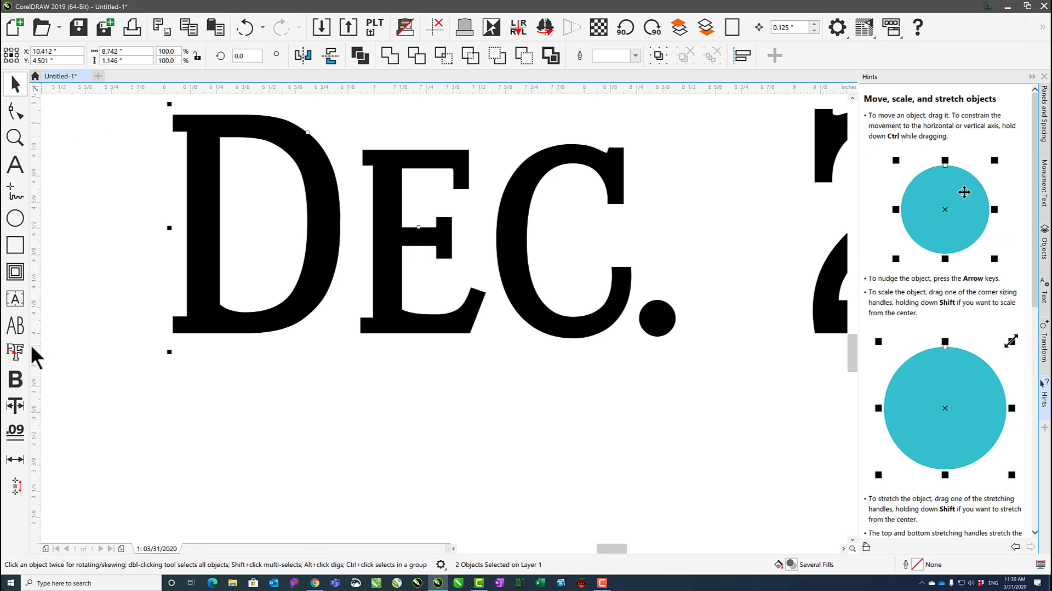
{"action": "left_click", "coordinate": [16, 430]}
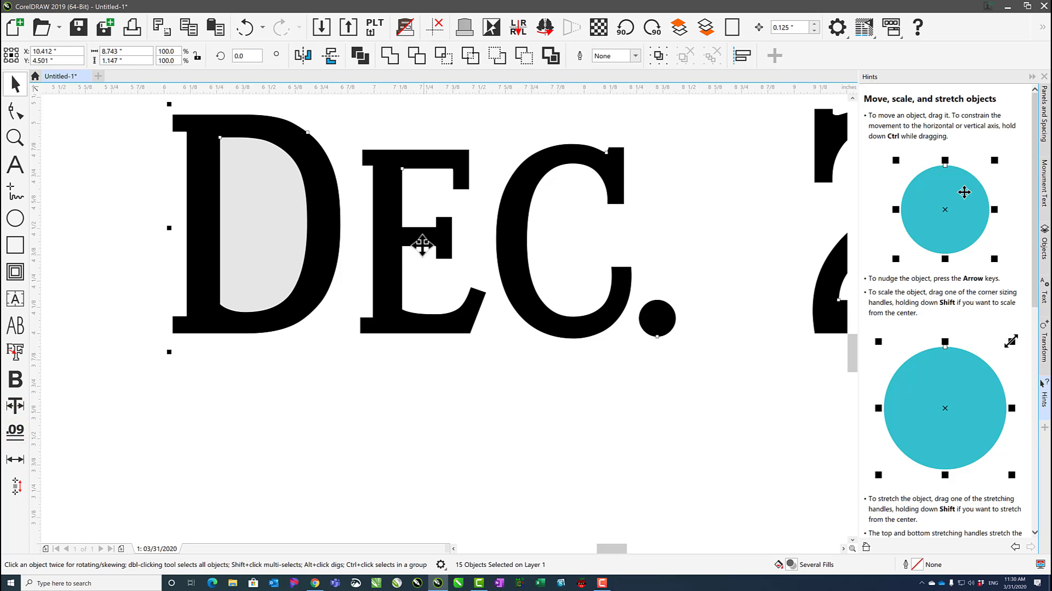
{"action": "scroll", "coordinate": [445, 277], "scroll_direction": "down", "scroll_amount": 4}
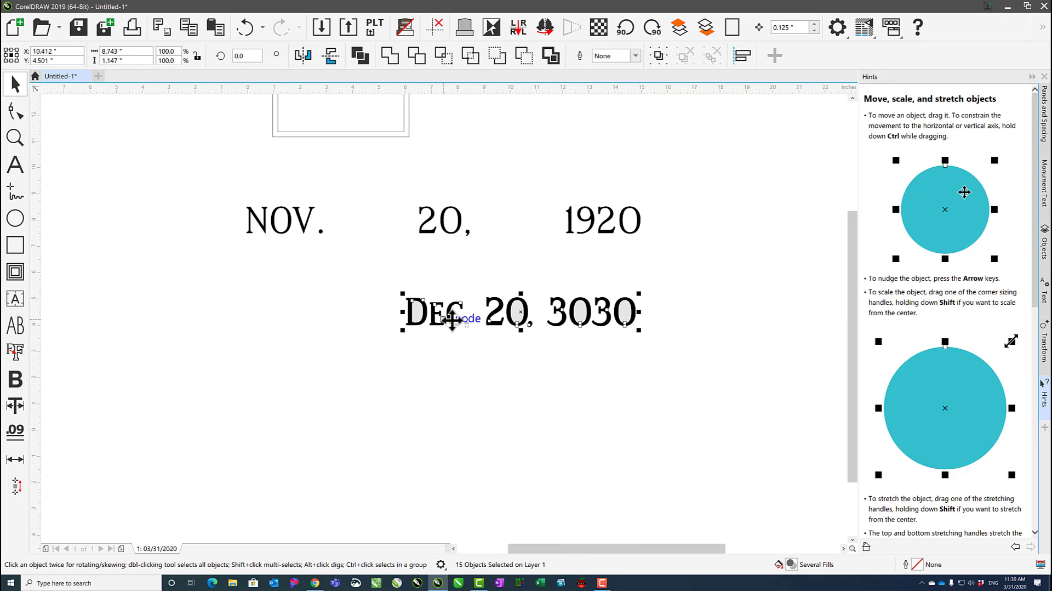
{"action": "left_click", "coordinate": [442, 278]}
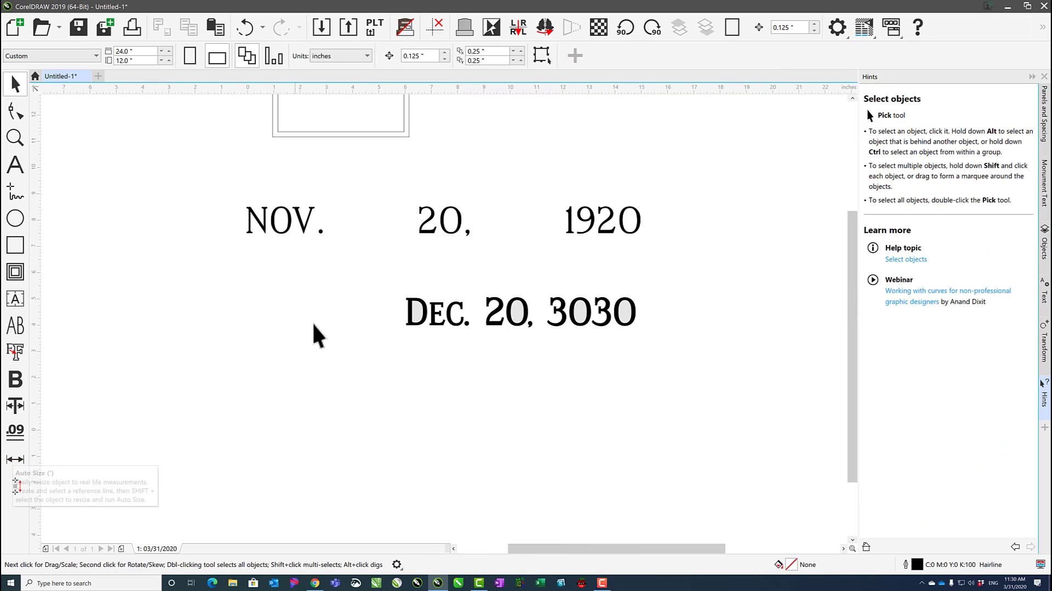
Import the headstone JPG photo from the Resources folder and place it below and left of the December date
{"action": "scroll", "coordinate": [449, 319], "scroll_direction": "down", "scroll_amount": 2}
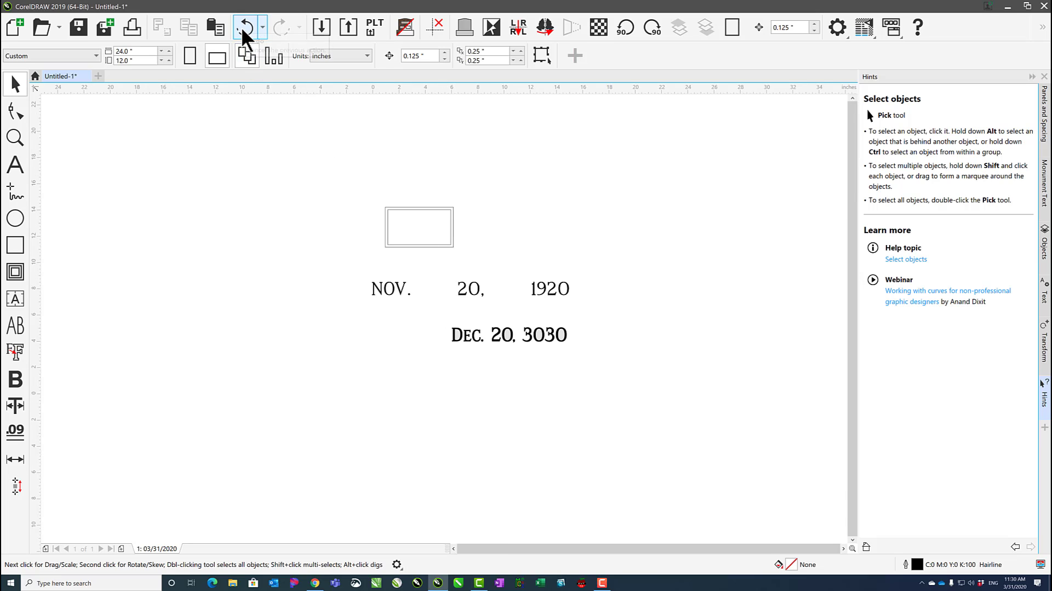
{"action": "left_click", "coordinate": [320, 30]}
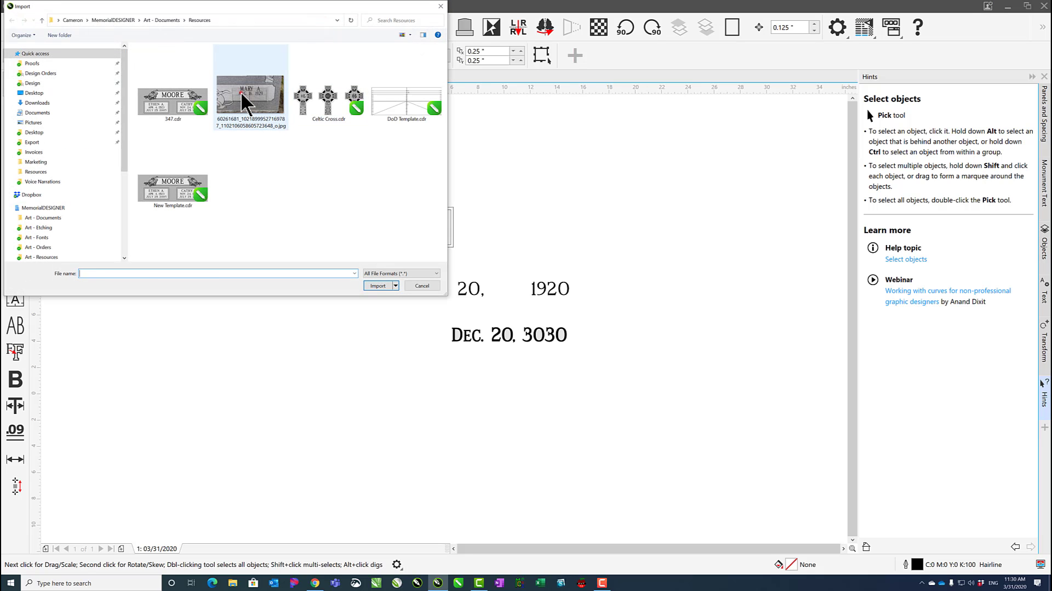
{"action": "left_click", "coordinate": [245, 101]}
{"action": "left_click", "coordinate": [378, 286]}
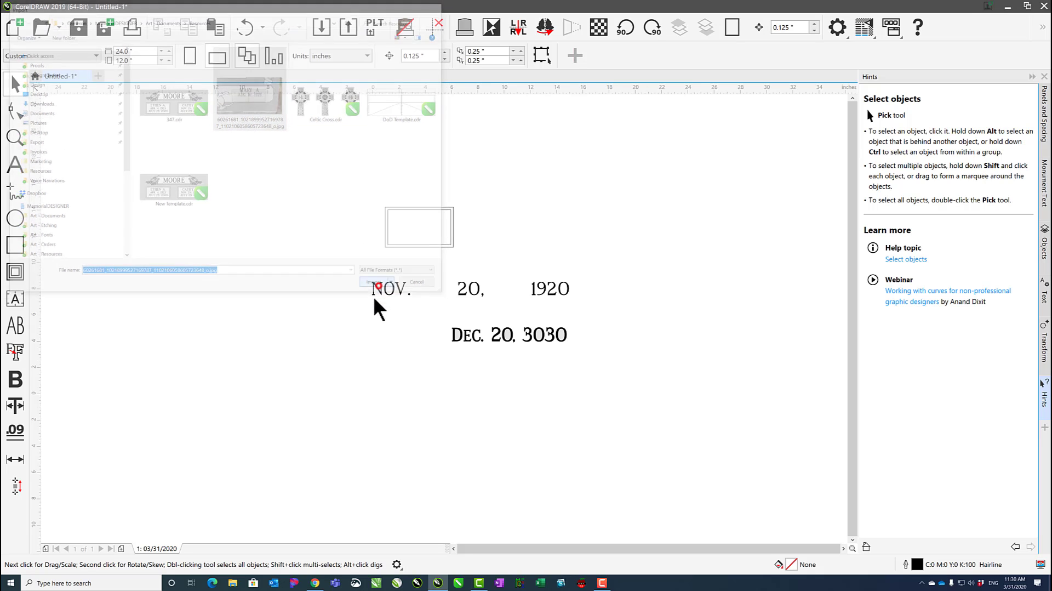
{"action": "left_click", "coordinate": [273, 355]}
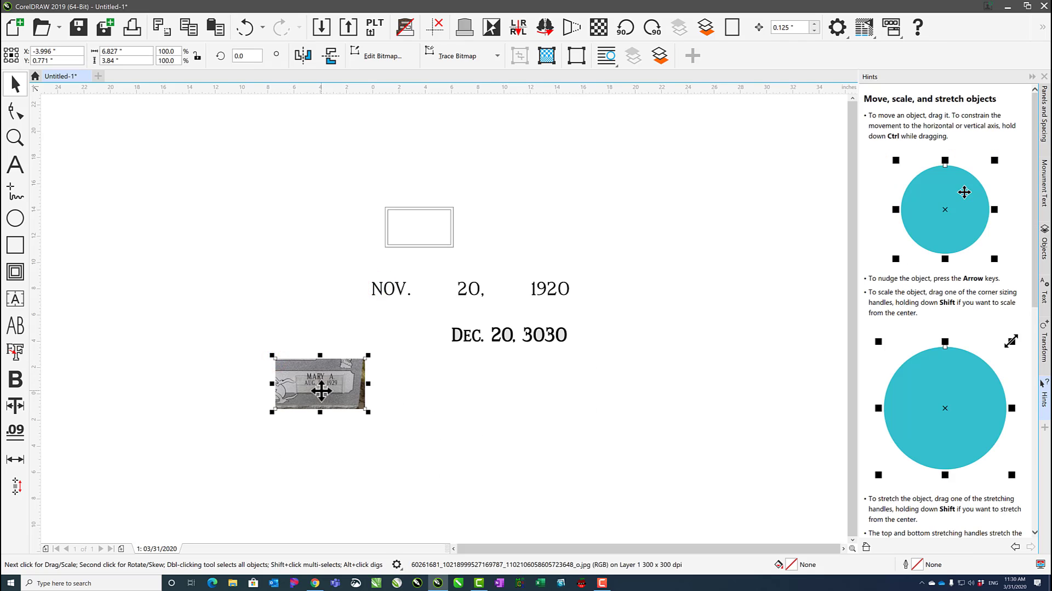
{"action": "key", "text": "shift+F2"}
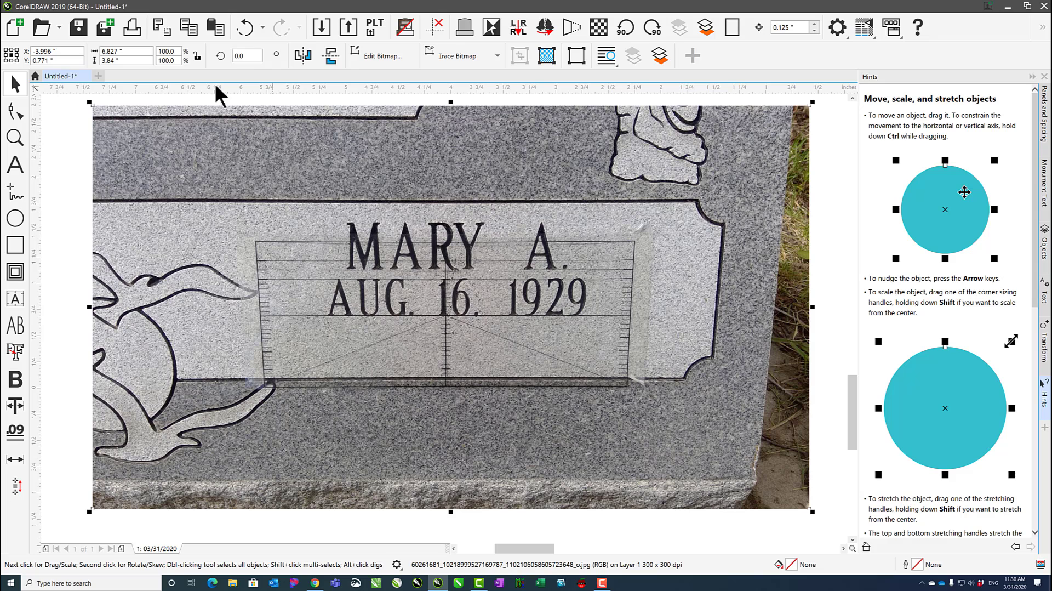
Draw a near-vertical reference line about 0.345 in long on the photo's central scale, spanning the height of the engraved date
{"action": "left_click", "coordinate": [105, 61]}
{"action": "left_click_drag", "start_coordinate": [260, 240], "coordinate": [285, 246]}
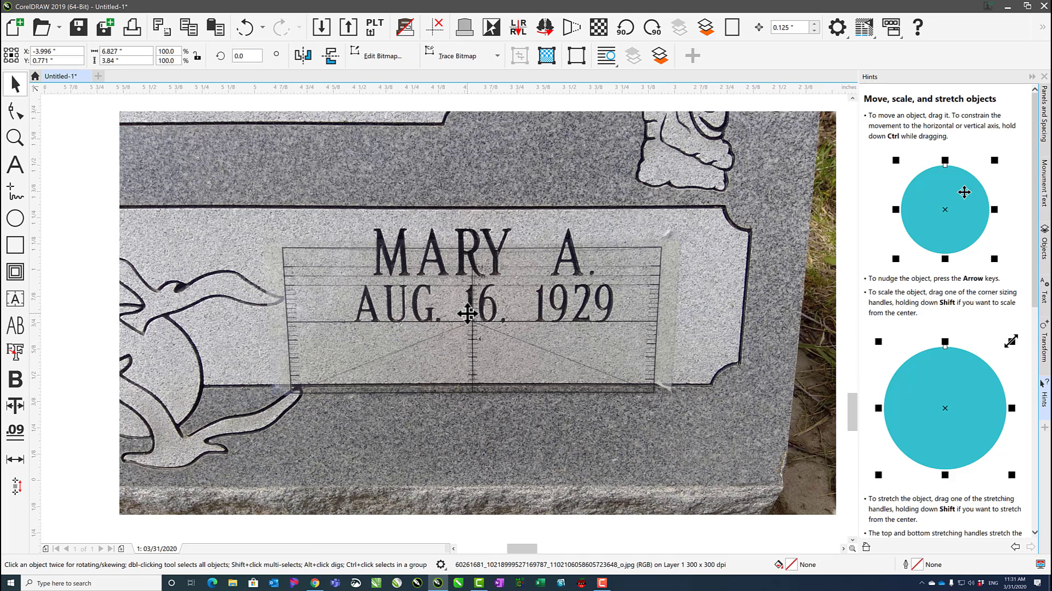
{"action": "scroll", "coordinate": [476, 321], "scroll_direction": "up", "scroll_amount": 2}
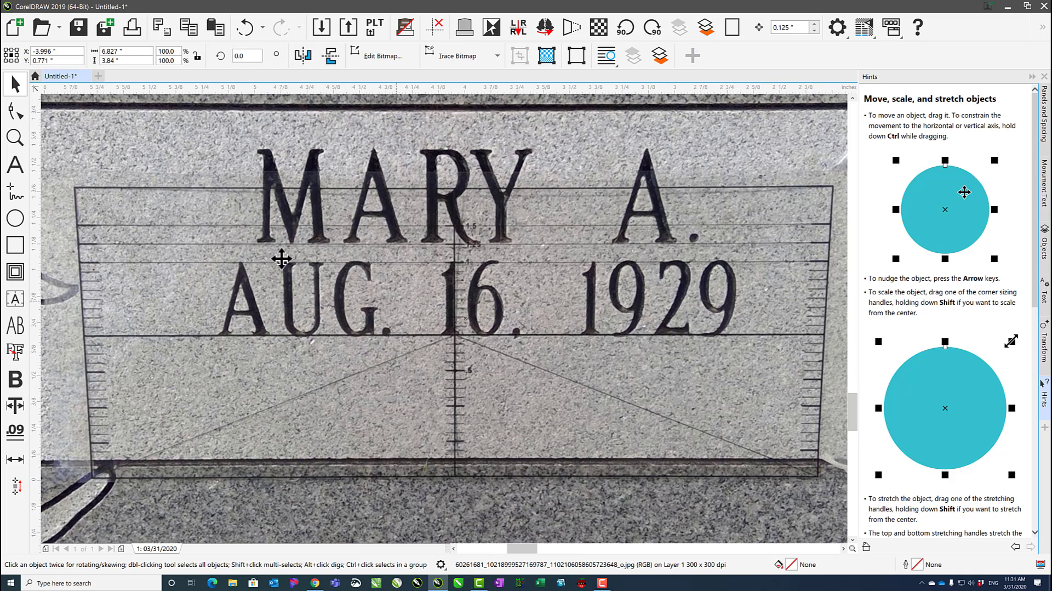
{"action": "left_click", "coordinate": [15, 192]}
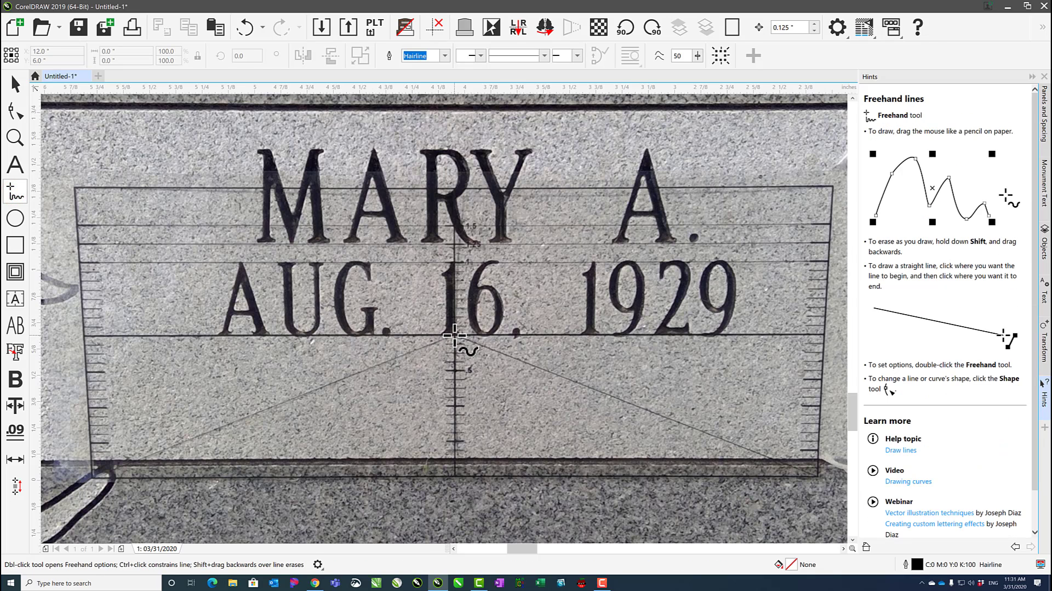
{"action": "left_click", "coordinate": [454, 336]}
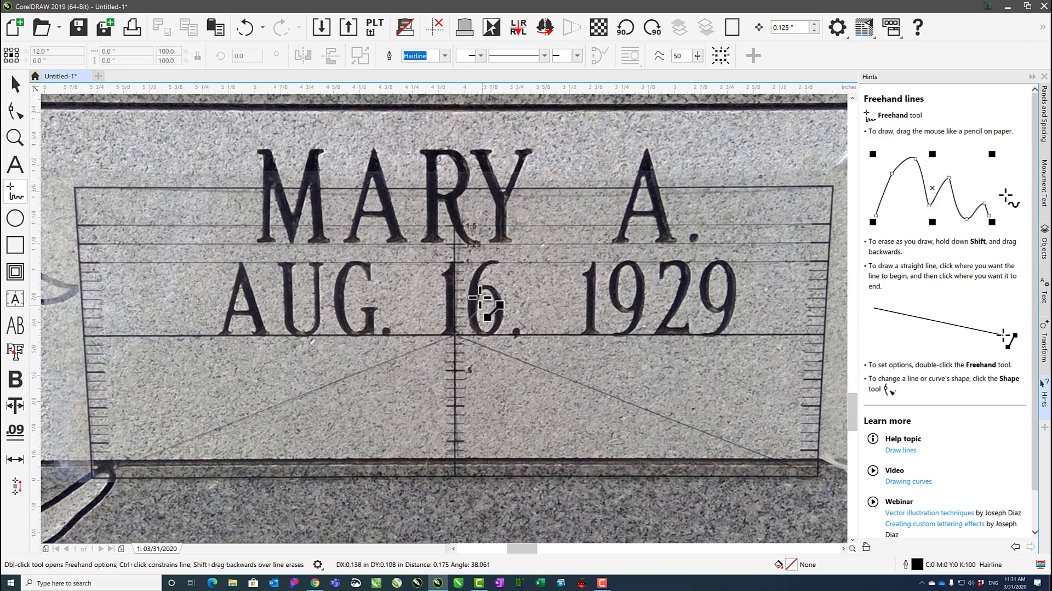
{"action": "left_click", "coordinate": [454, 262]}
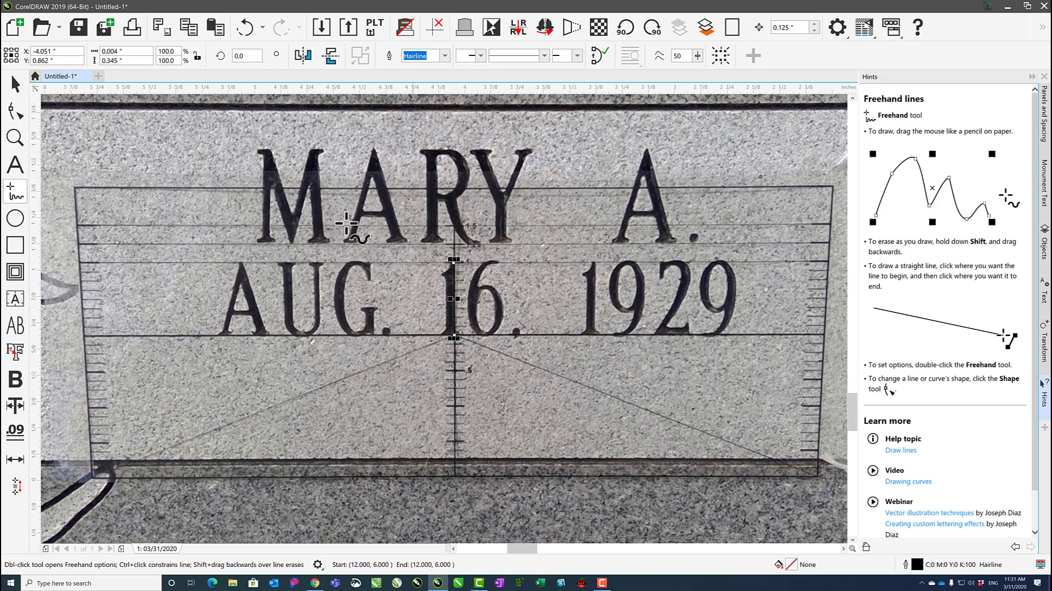
{"action": "left_click", "coordinate": [16, 82]}
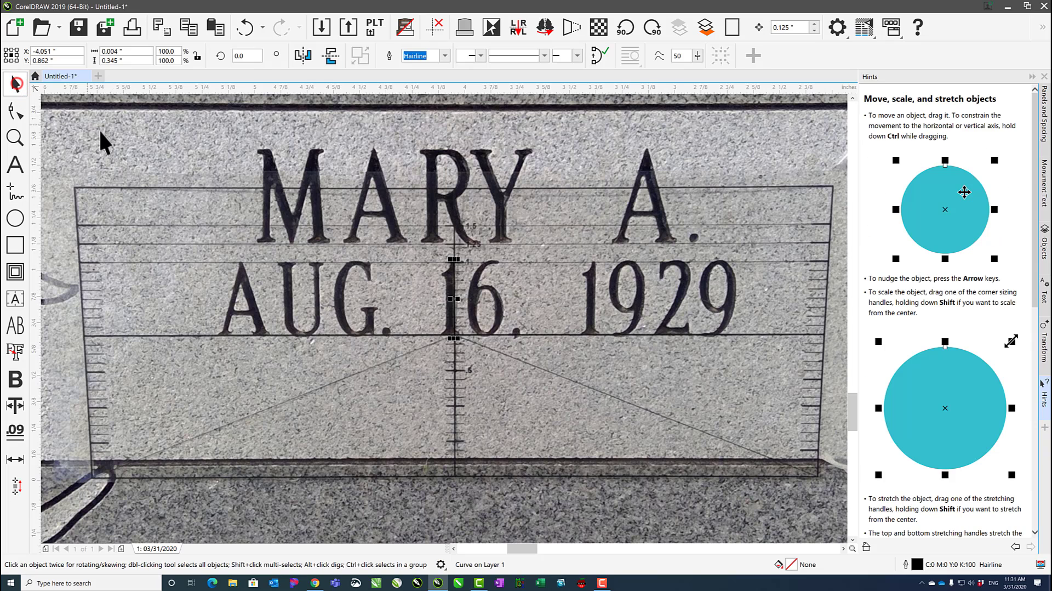
Auto Size the headstone photo so the reference line represents 1 in, with Delete Line on and Straighten off
{"action": "left_click", "coordinate": [414, 299], "text": "shift"}
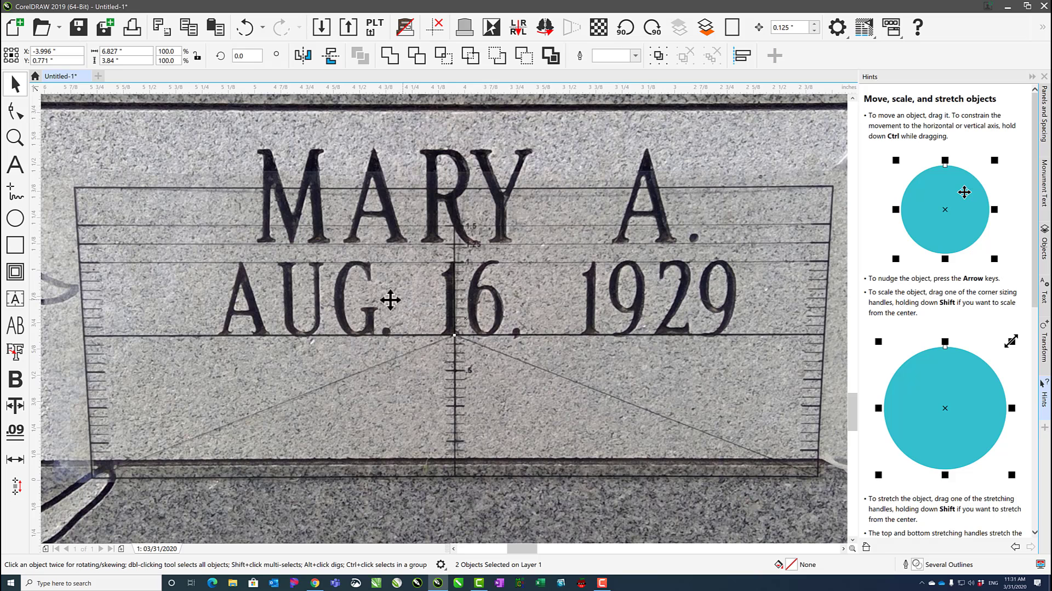
{"action": "left_click", "coordinate": [16, 461]}
{"action": "left_click", "coordinate": [516, 286]}
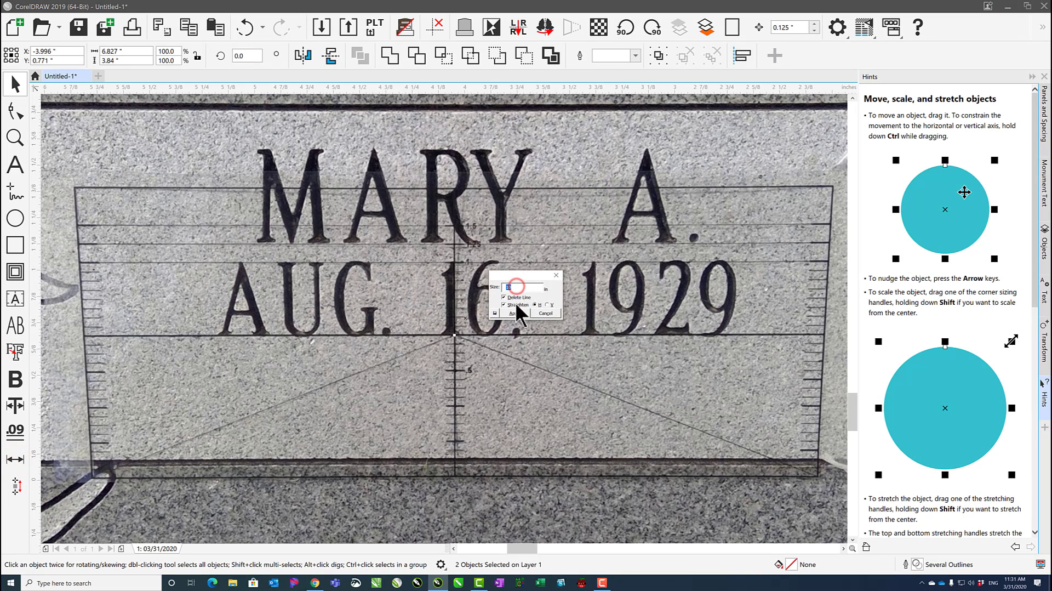
{"action": "type", "text": "1"}
{"action": "left_click", "coordinate": [503, 305]}
{"action": "left_click", "coordinate": [514, 314]}
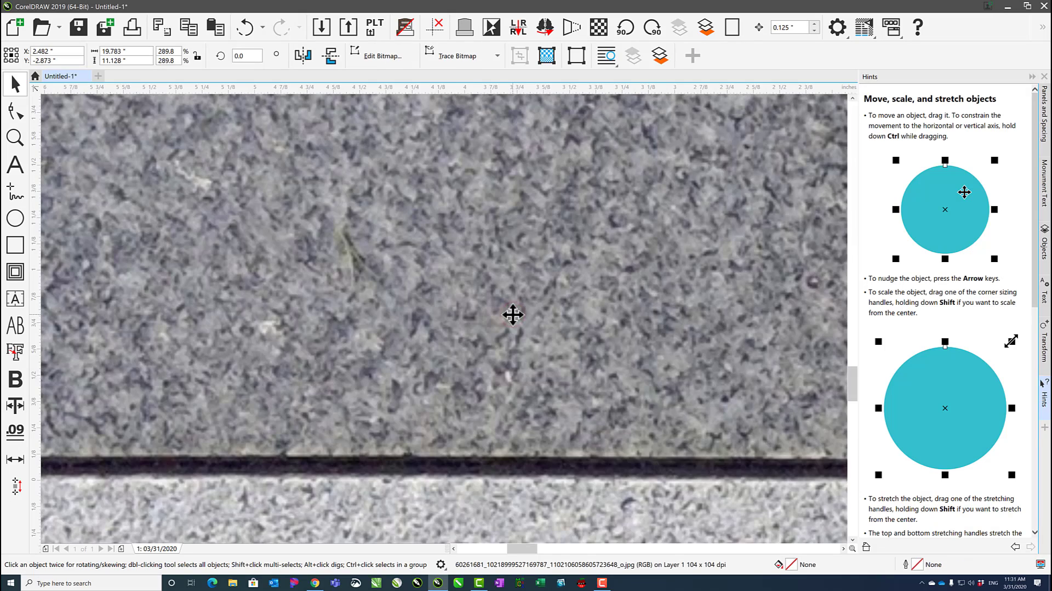
Move the resized headstone photo down and left to about X 1.013 in, Y -3.686 in, and deselect it
{"action": "scroll", "coordinate": [513, 314], "scroll_direction": "down", "scroll_amount": 2}
{"action": "scroll", "coordinate": [529, 369], "scroll_direction": "up", "scroll_amount": 1}
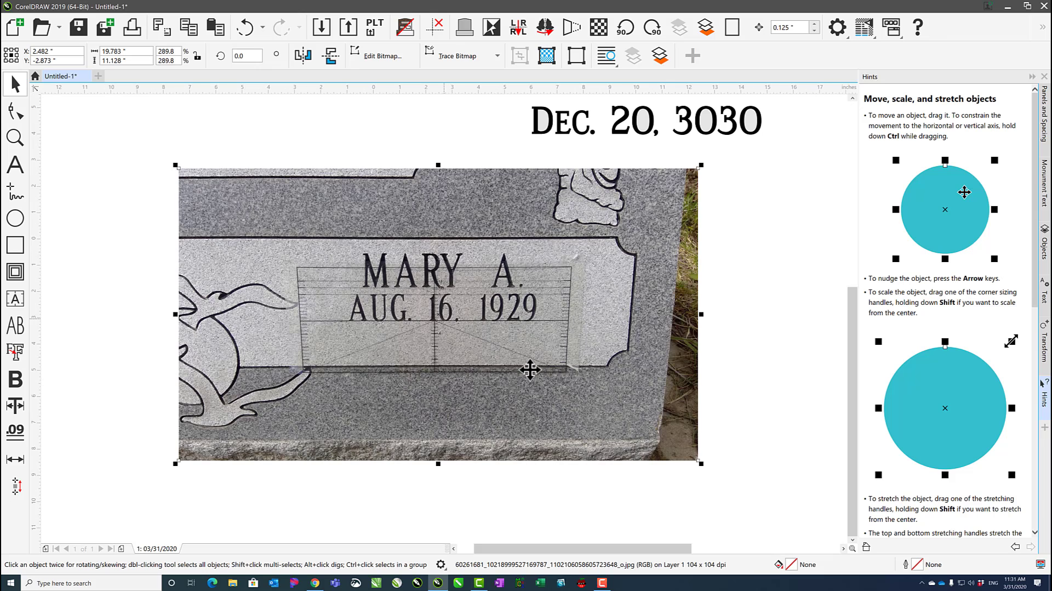
{"action": "left_click_drag", "start_coordinate": [442, 303], "coordinate": [398, 338]}
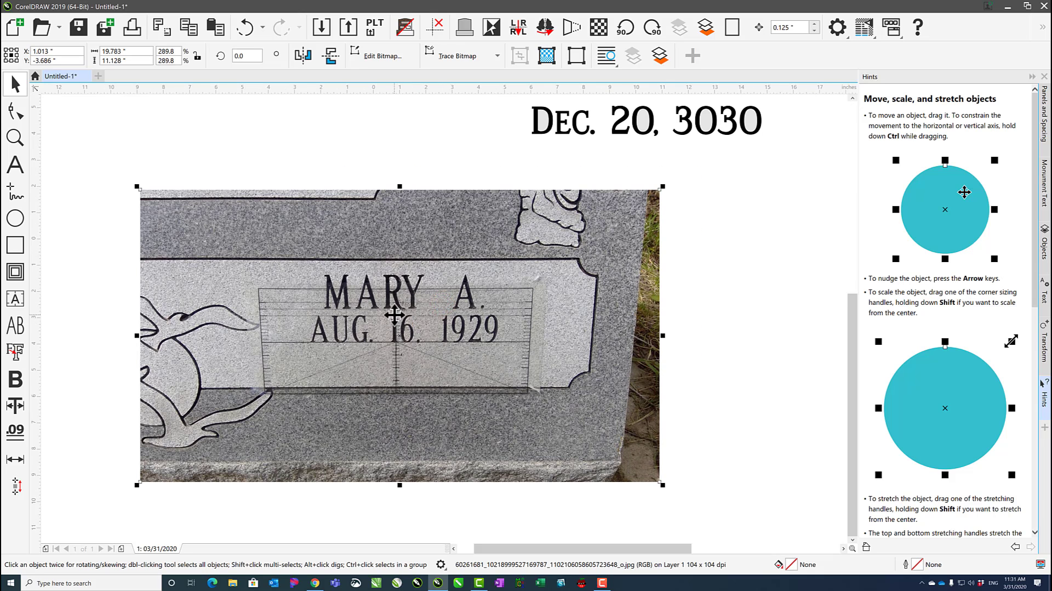
{"action": "key", "text": "Escape"}
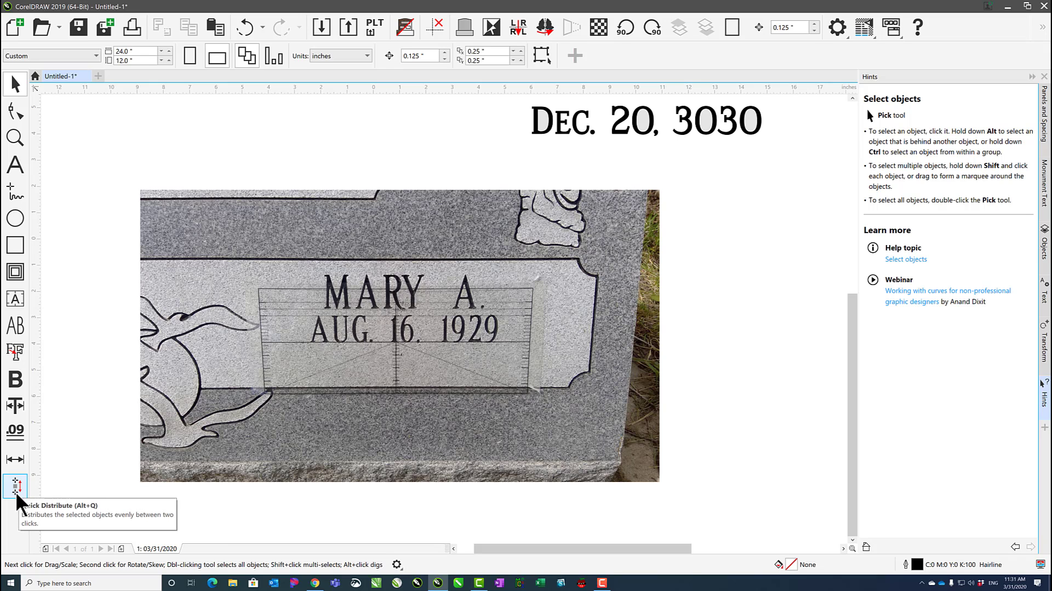
Duplicate the November date directly below itself and move both copies just beneath the double-line rectangle
{"action": "scroll", "coordinate": [550, 221], "scroll_direction": "down", "scroll_amount": 1}
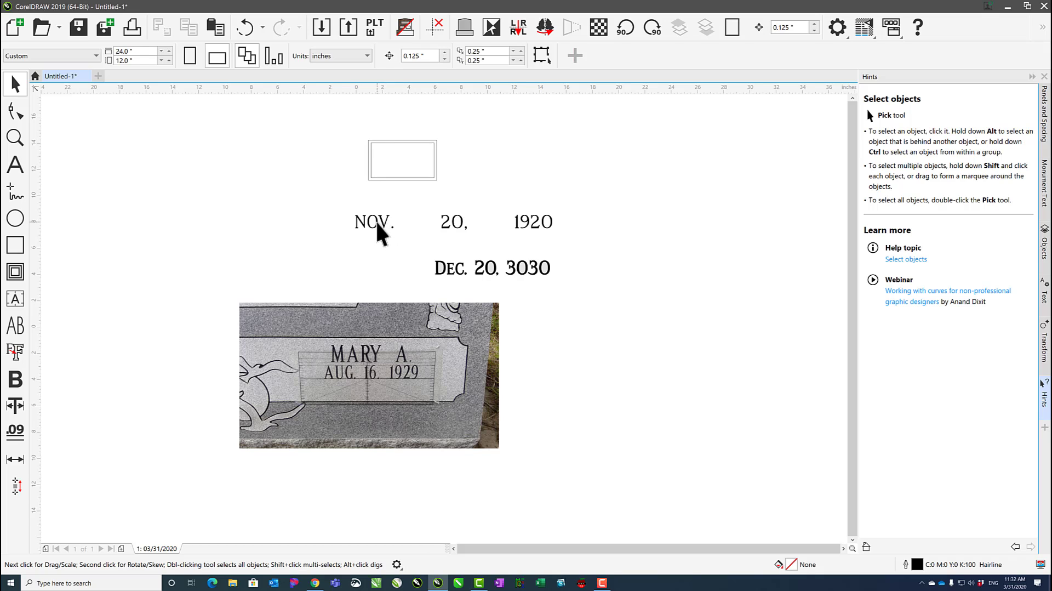
{"action": "left_click_drag", "start_coordinate": [376, 219], "coordinate": [377, 243]}
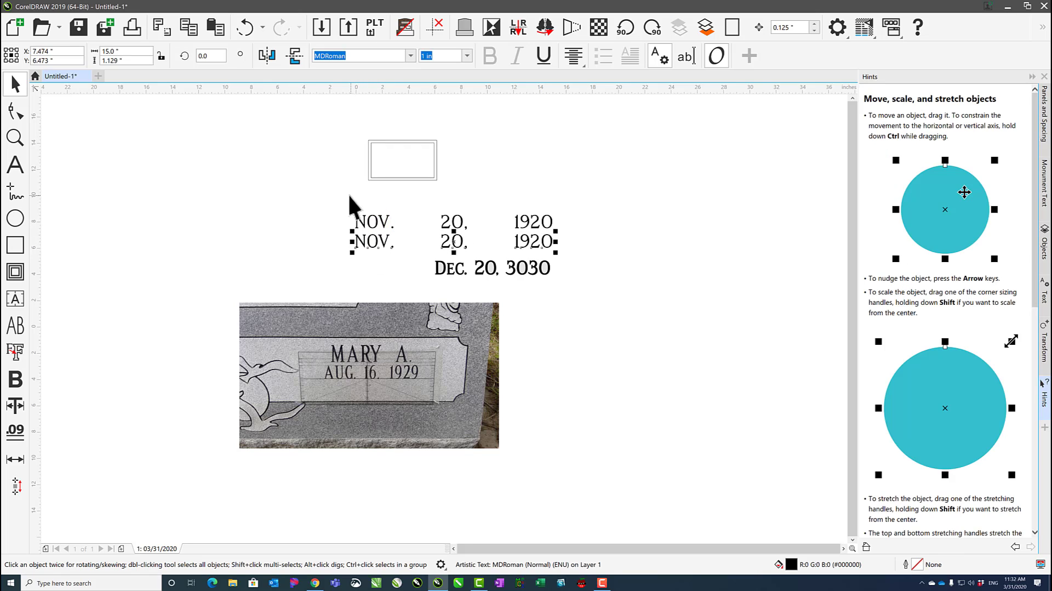
{"action": "left_click_drag", "start_coordinate": [332, 196], "coordinate": [593, 253]}
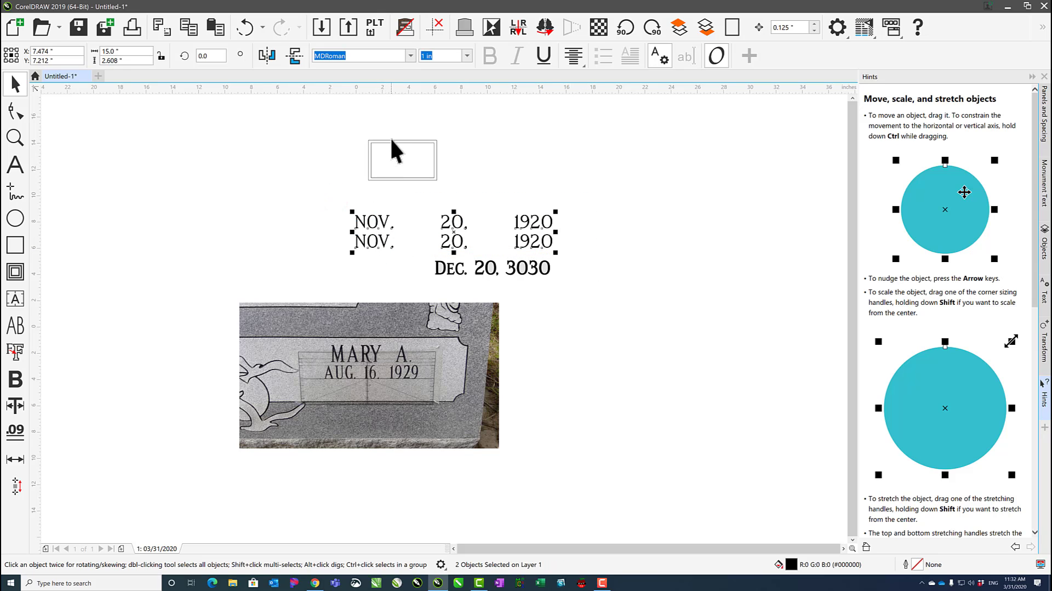
{"action": "left_click_drag", "start_coordinate": [375, 222], "coordinate": [400, 192]}
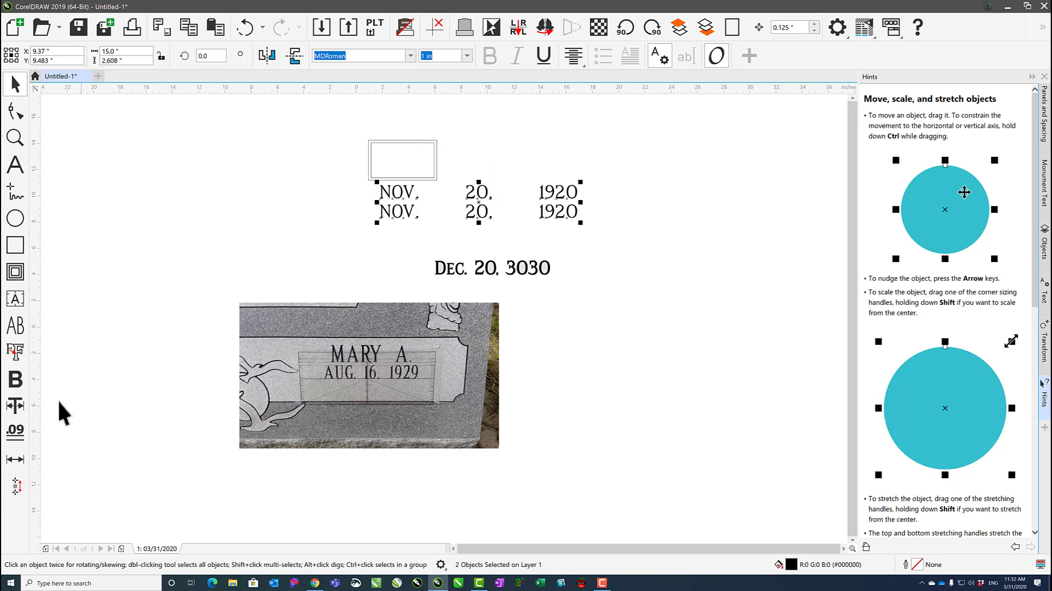
Distribute the two November date lines evenly between the inner frame's top and bottom edges with Quick Distribute
{"action": "left_click", "coordinate": [16, 486]}
{"action": "left_click", "coordinate": [385, 143]}
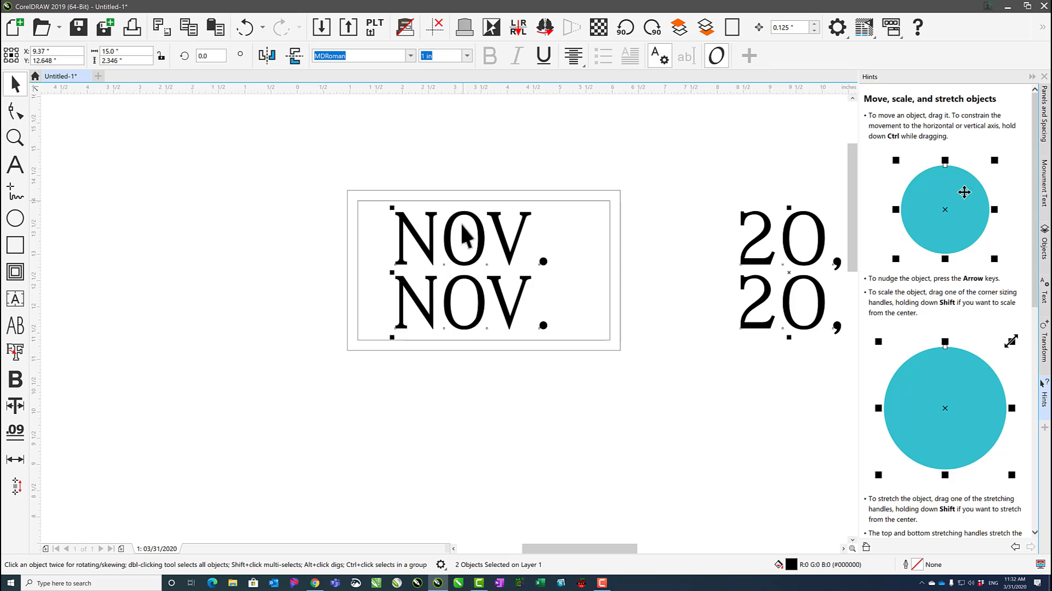
{"action": "left_click", "coordinate": [472, 385]}
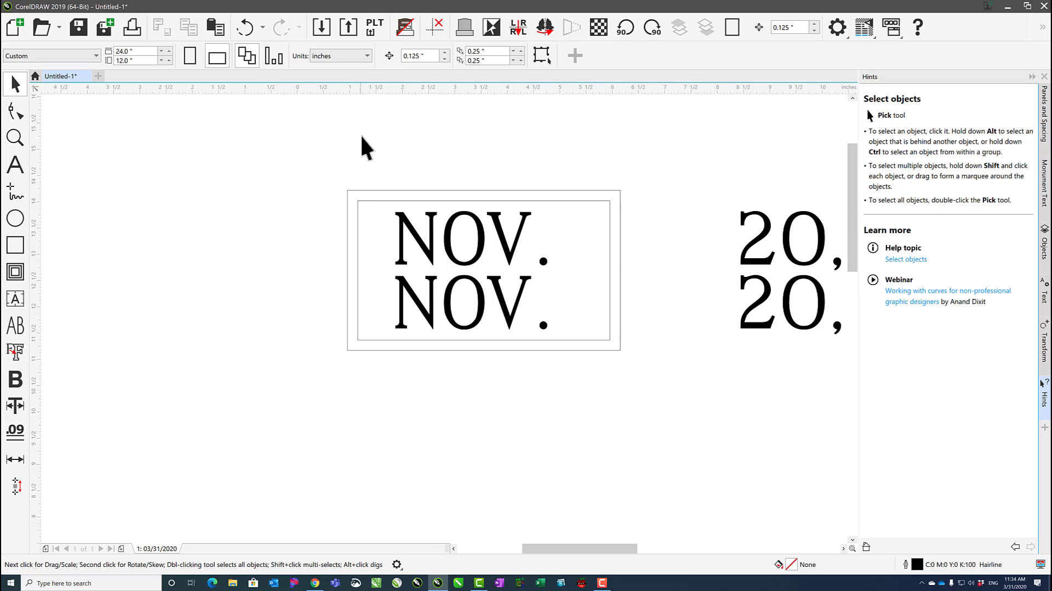
Set the double-line rectangle's horizontal position to X 3.5 in and deselect it
{"action": "left_click", "coordinate": [347, 192]}
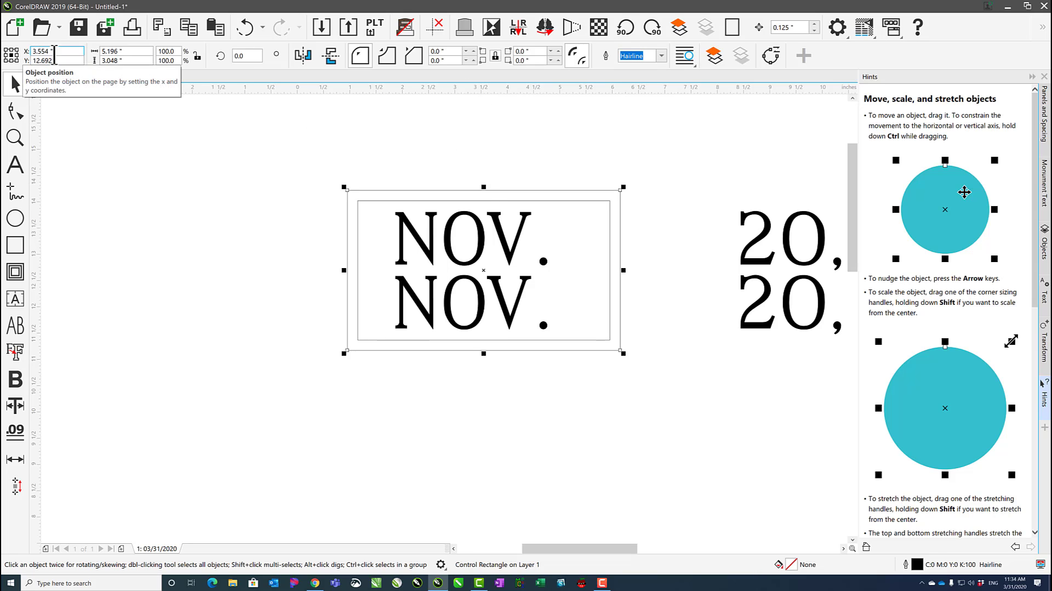
{"action": "double_click", "coordinate": [71, 53]}
{"action": "type", "text": "3"}
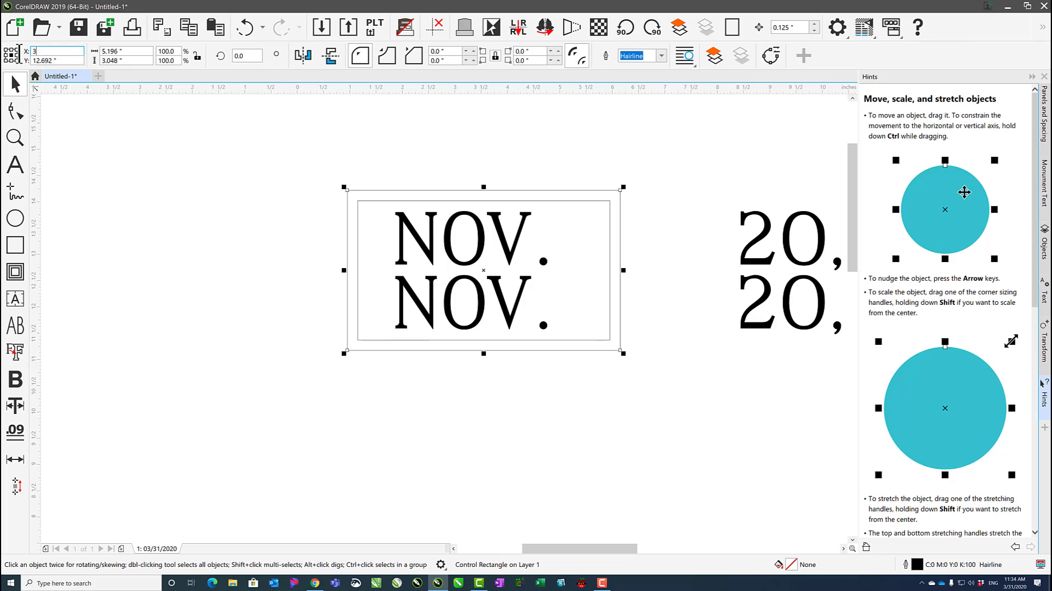
{"action": "type", "text": ".5"}
{"action": "key", "text": "Return"}
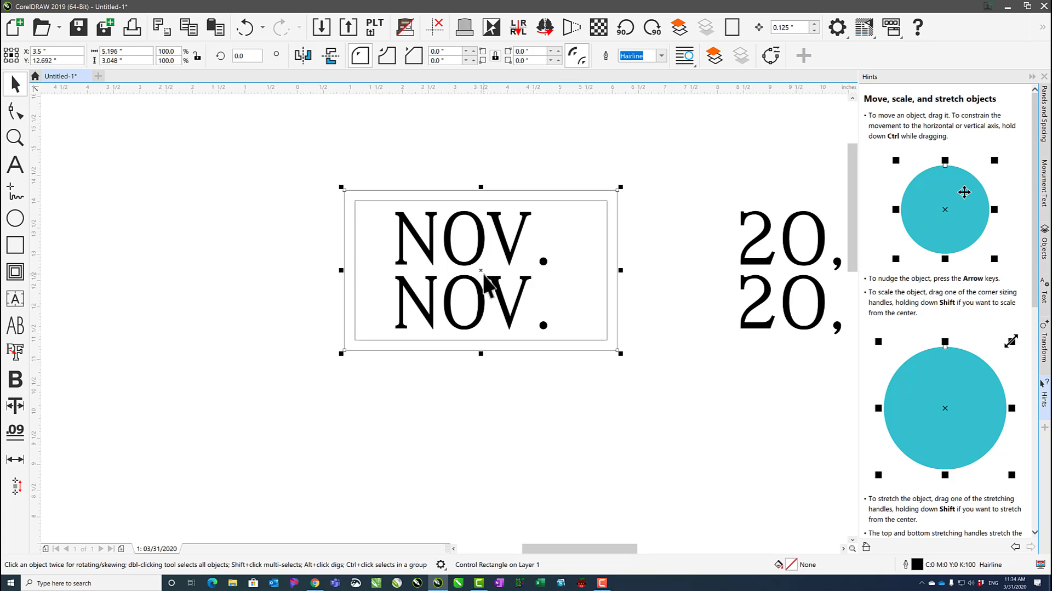
{"action": "left_click", "coordinate": [77, 108]}
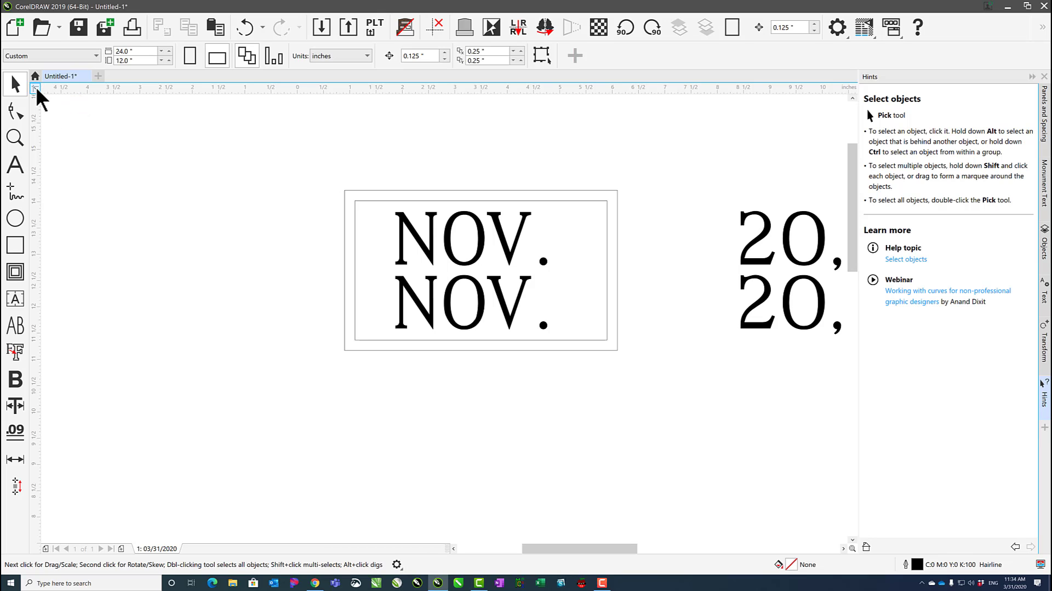
Set the ruler origin at the inner frame's top-left corner and review the document's ruler options without changing them
{"action": "left_click_drag", "start_coordinate": [35, 87], "coordinate": [355, 200]}
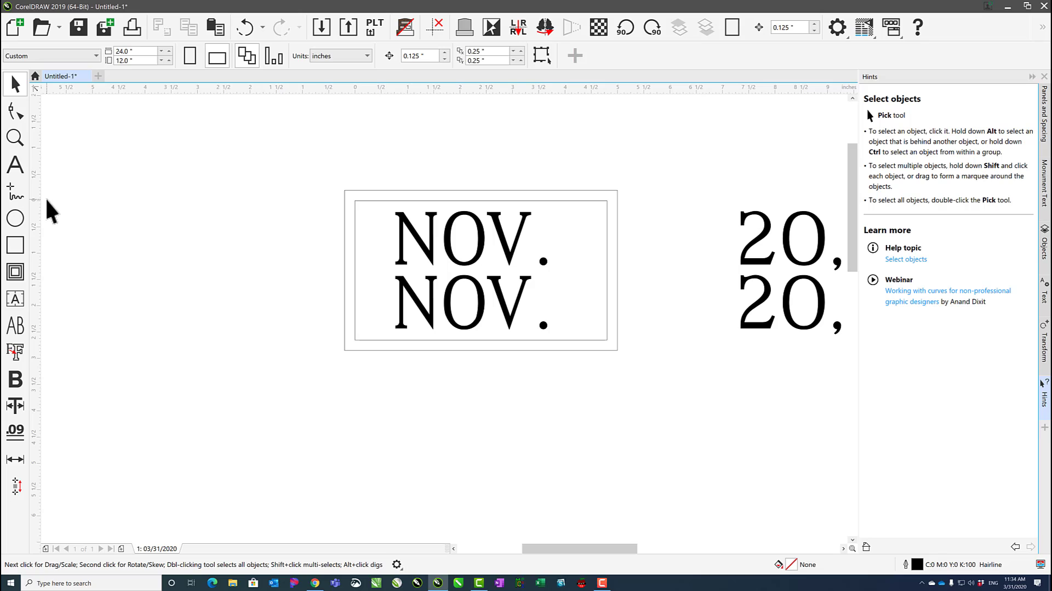
{"action": "double_click", "coordinate": [59, 85]}
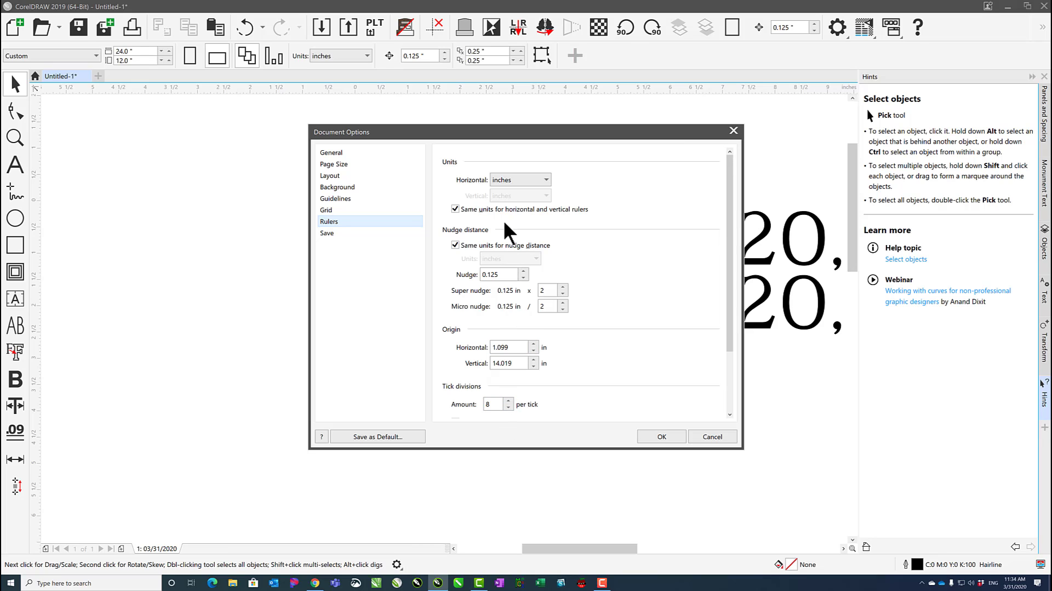
{"action": "left_click", "coordinate": [706, 434]}
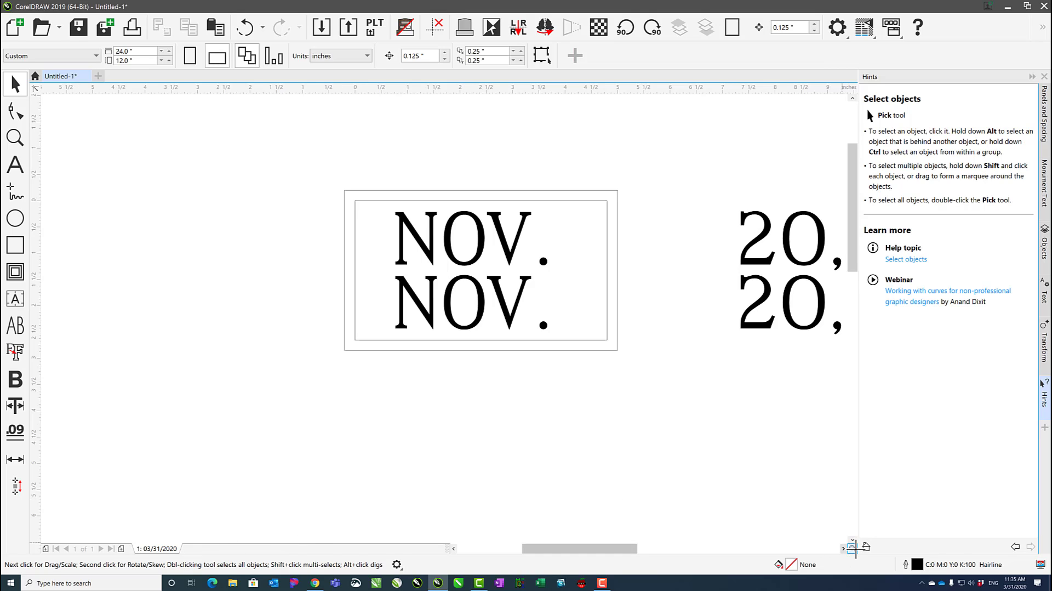
Bring the headstone photo into view, select it, review the status bar display options keeping Tool Hints, and deselect the photo
{"action": "mouse_move", "coordinate": [853, 547]}
{"action": "left_mouse_down"}
{"action": "mouse_move", "coordinate": [862, 533]}
{"action": "mouse_move", "coordinate": [864, 554]}
{"action": "mouse_move", "coordinate": [848, 563]}
{"action": "mouse_move", "coordinate": [853, 548]}
{"action": "left_mouse_up"}
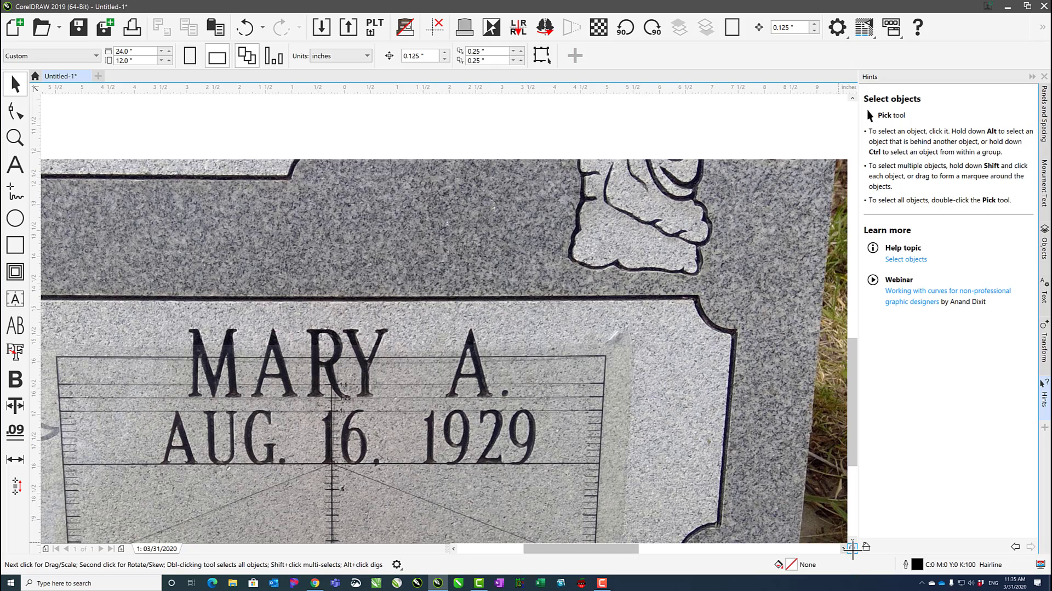
{"action": "left_click_drag", "start_coordinate": [851, 548], "coordinate": [863, 542]}
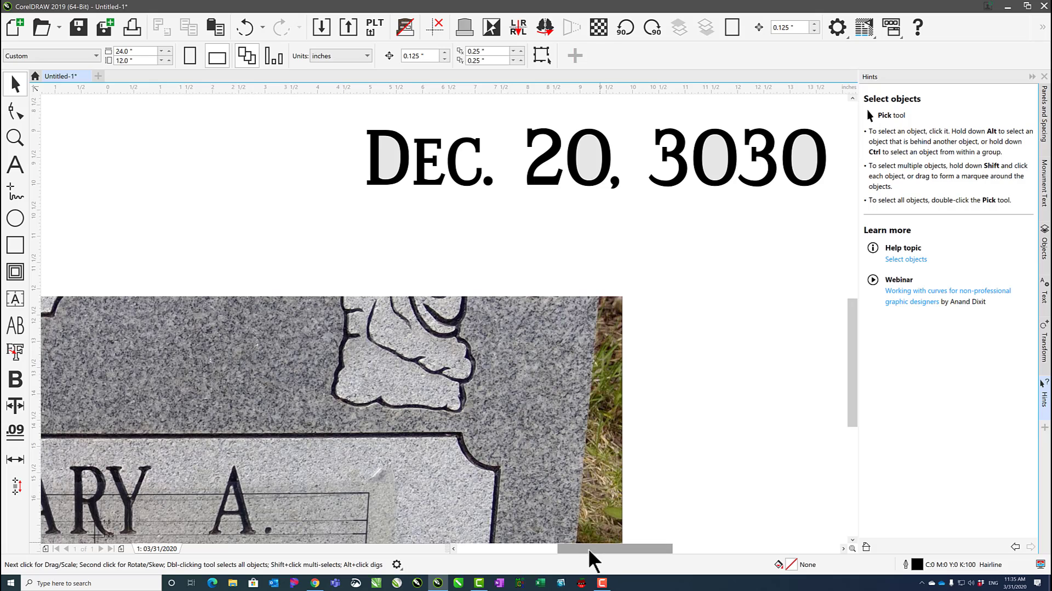
{"action": "mouse_move", "coordinate": [589, 548]}
{"action": "left_mouse_down"}
{"action": "mouse_move", "coordinate": [660, 548]}
{"action": "mouse_move", "coordinate": [578, 543]}
{"action": "left_mouse_up"}
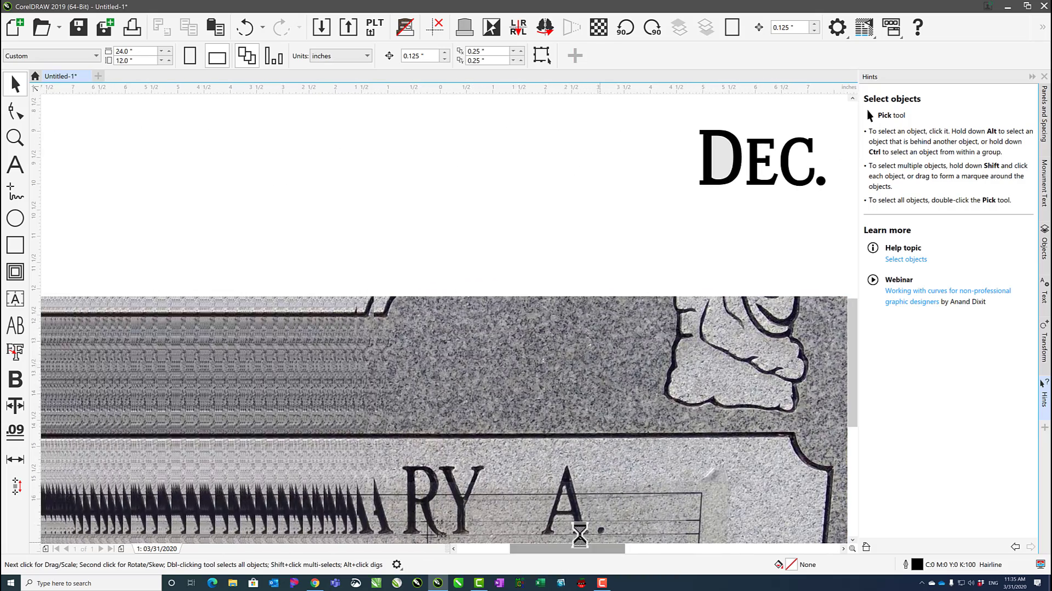
{"action": "left_click_drag", "start_coordinate": [853, 360], "coordinate": [852, 417]}
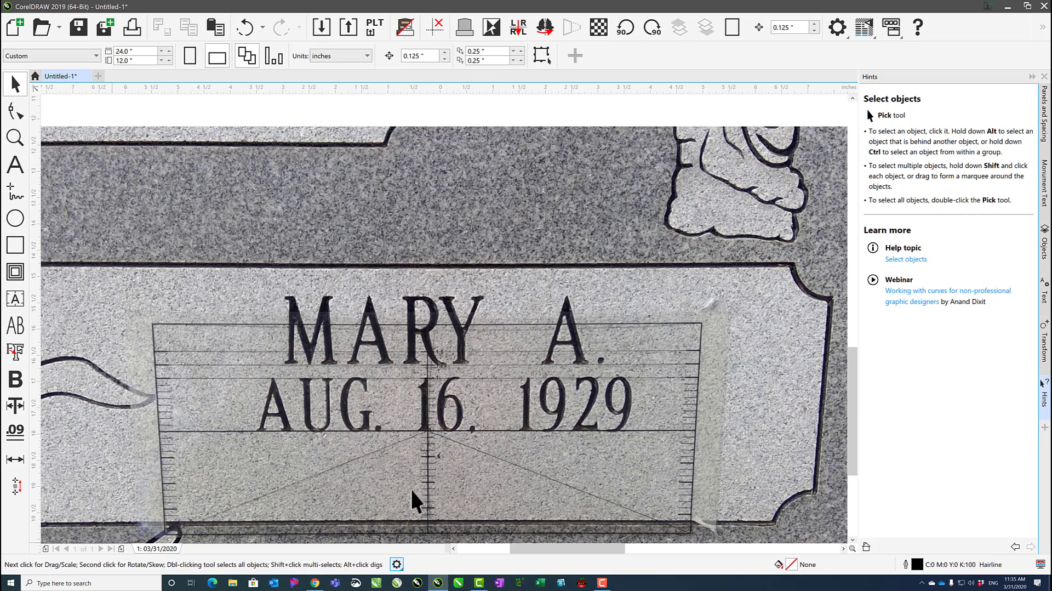
{"action": "left_click", "coordinate": [432, 408]}
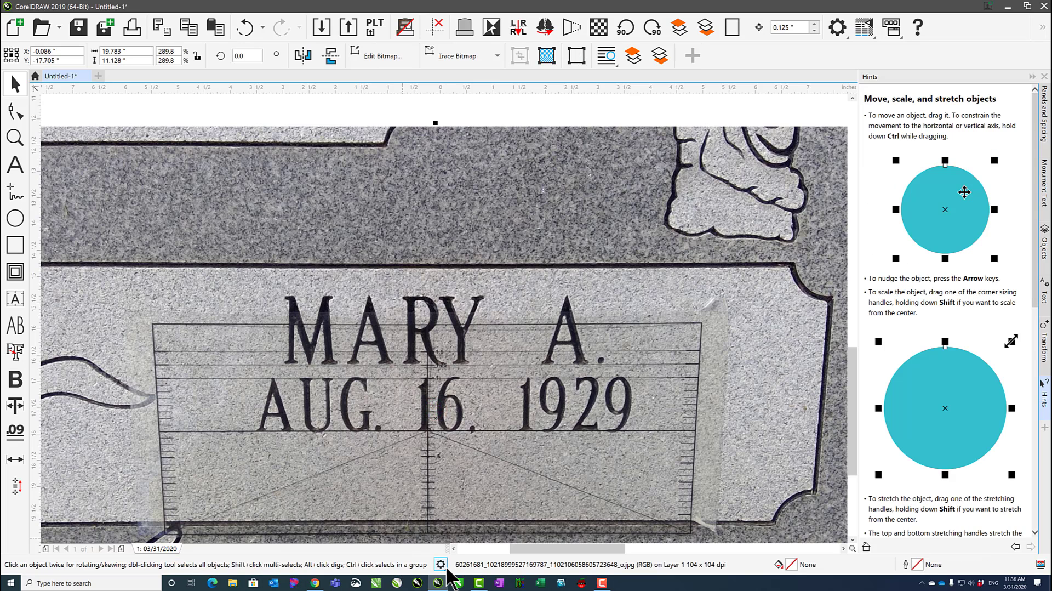
{"action": "left_click", "coordinate": [441, 564]}
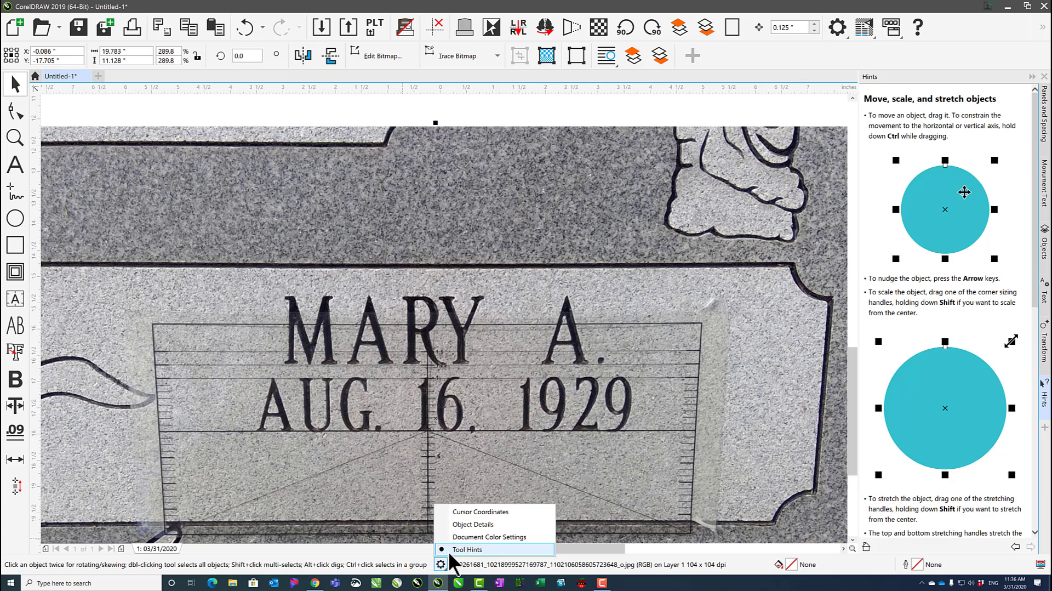
{"action": "left_click", "coordinate": [454, 549]}
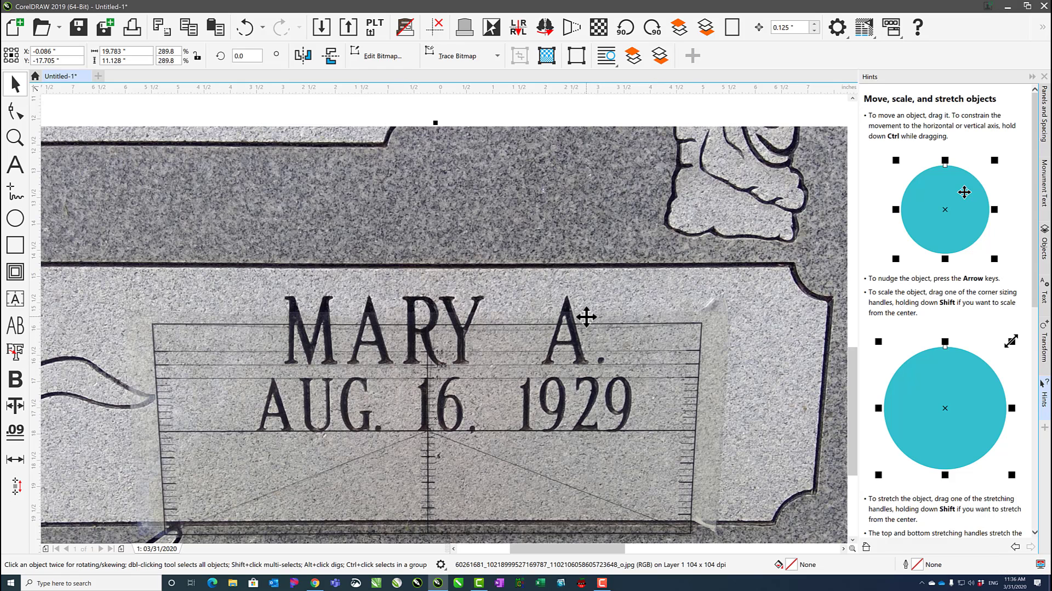
{"action": "scroll", "coordinate": [616, 293], "scroll_direction": "down", "scroll_amount": 1}
{"action": "left_click", "coordinate": [790, 199]}
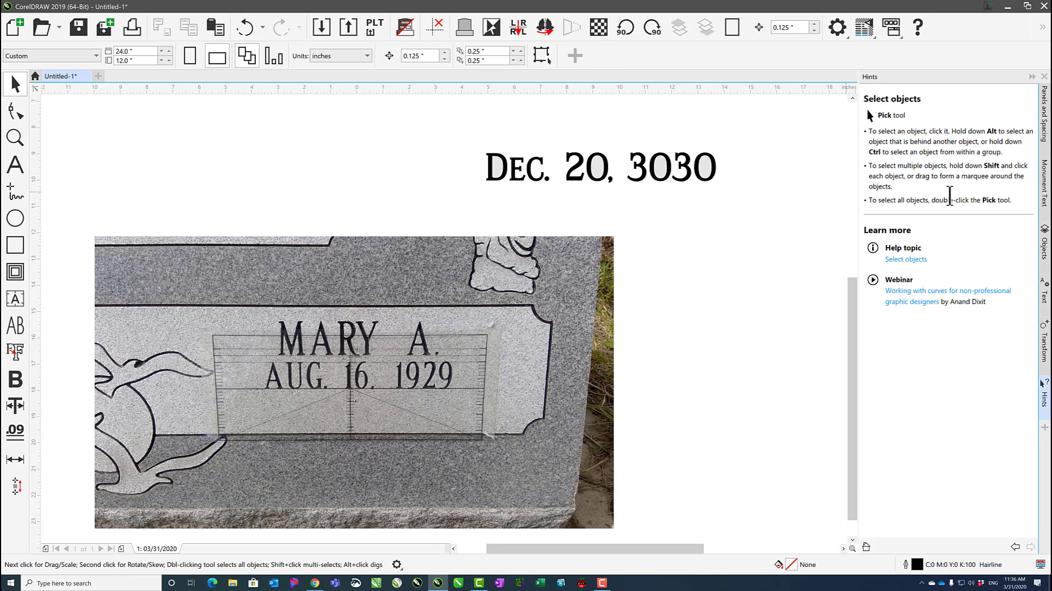
Float the docker group with Panels and Spacing showing, and detach Monument Text as a separate floating docker
{"action": "left_click", "coordinate": [1032, 76]}
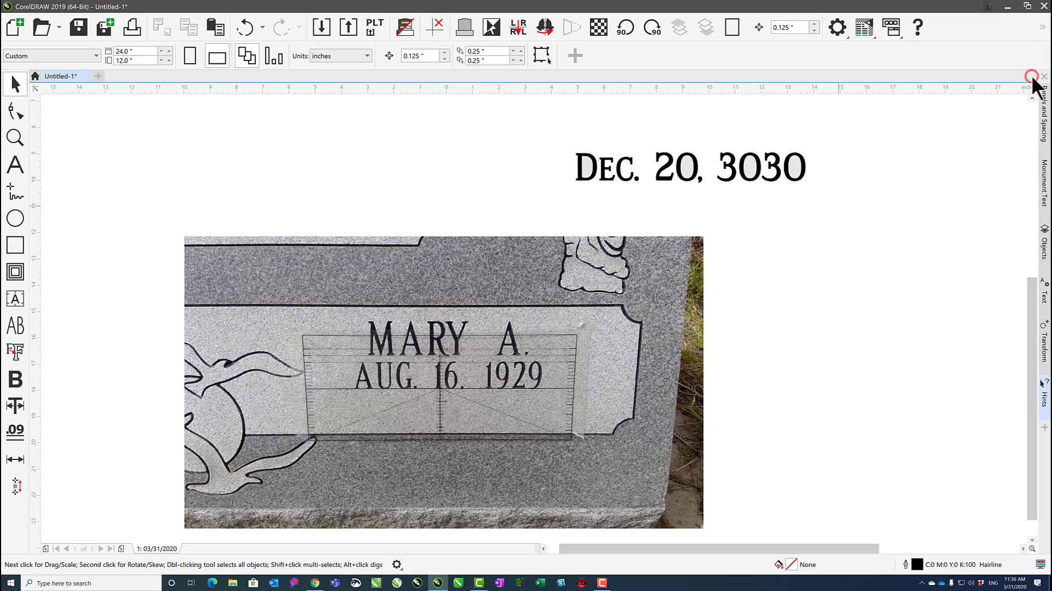
{"action": "left_click", "coordinate": [1044, 116]}
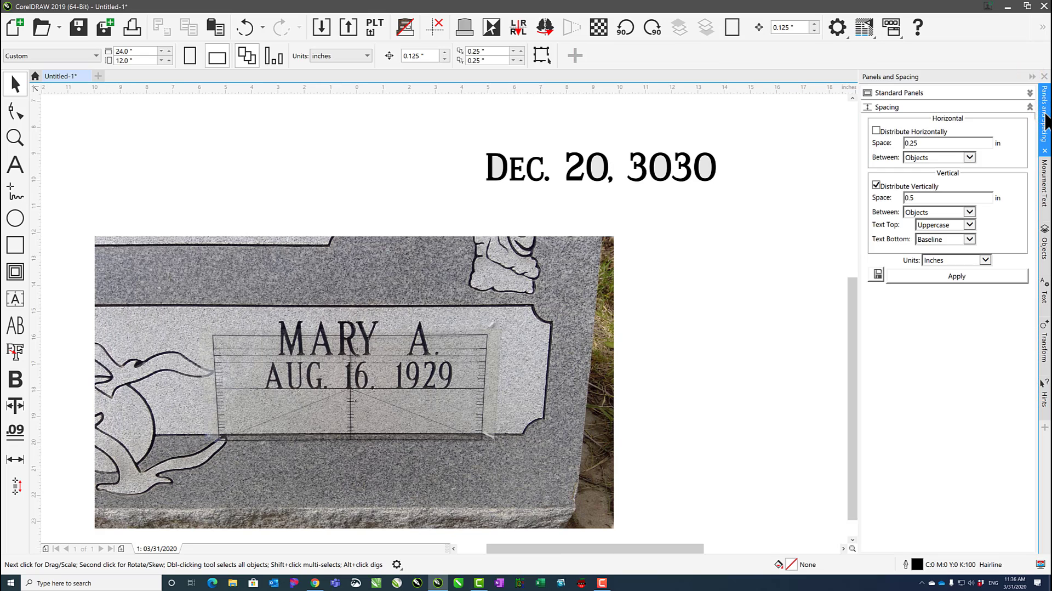
{"action": "left_click_drag", "start_coordinate": [929, 74], "coordinate": [635, 130]}
{"action": "left_click_drag", "start_coordinate": [645, 87], "coordinate": [717, 49]}
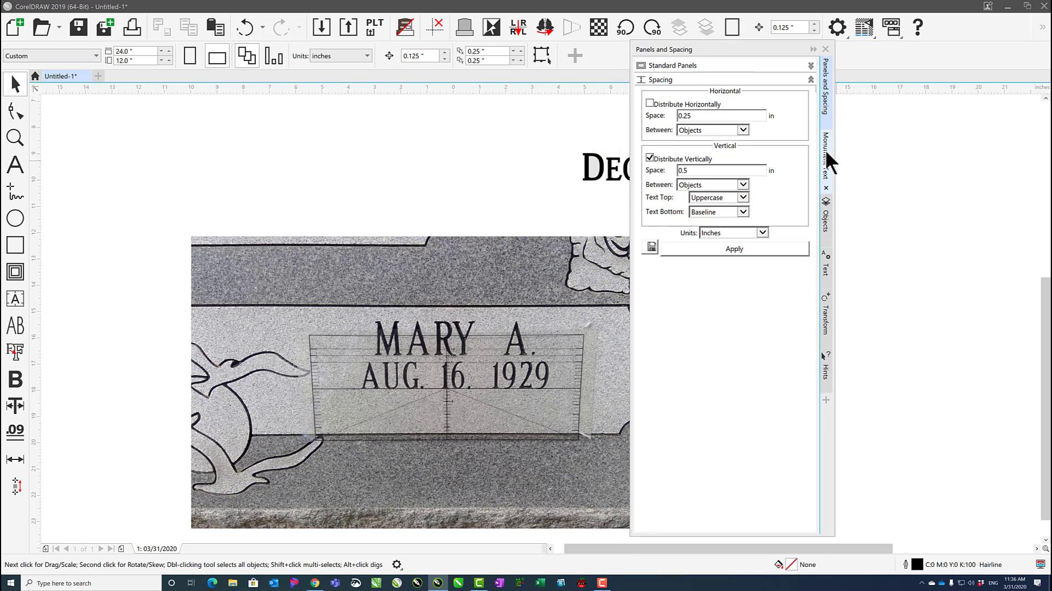
{"action": "left_click_drag", "start_coordinate": [825, 149], "coordinate": [495, 147]}
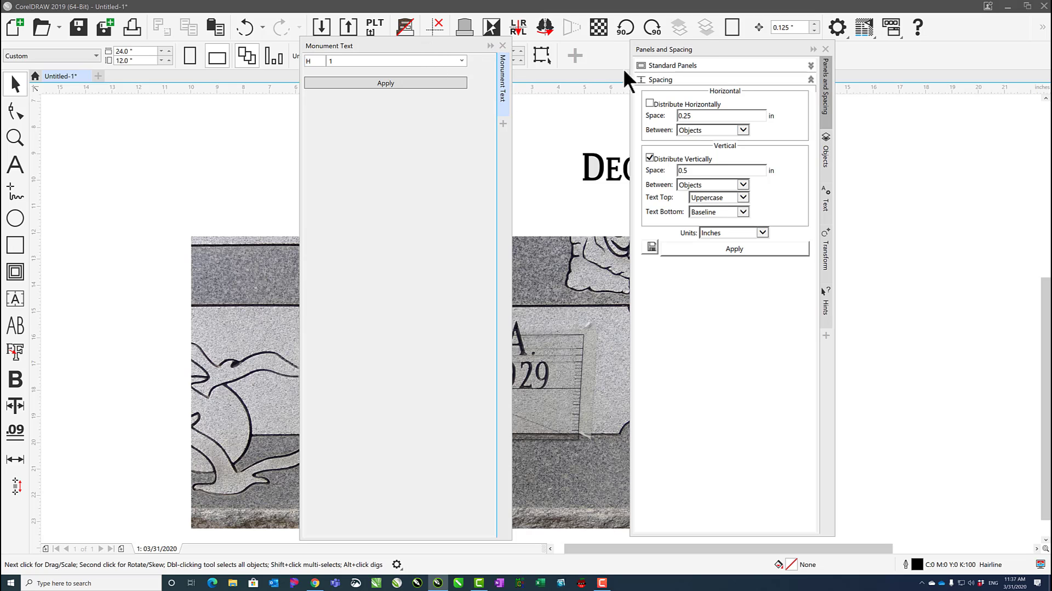
Redock both floating dockers into one group with Monument Text placed after Text, and narrow the docked area
{"action": "mouse_move", "coordinate": [695, 46]}
{"action": "left_mouse_down"}
{"action": "mouse_move", "coordinate": [772, 78]}
{"action": "mouse_move", "coordinate": [1051, 85]}
{"action": "mouse_move", "coordinate": [454, 98]}
{"action": "mouse_move", "coordinate": [28, 91]}
{"action": "mouse_move", "coordinate": [1049, 102]}
{"action": "left_mouse_up"}
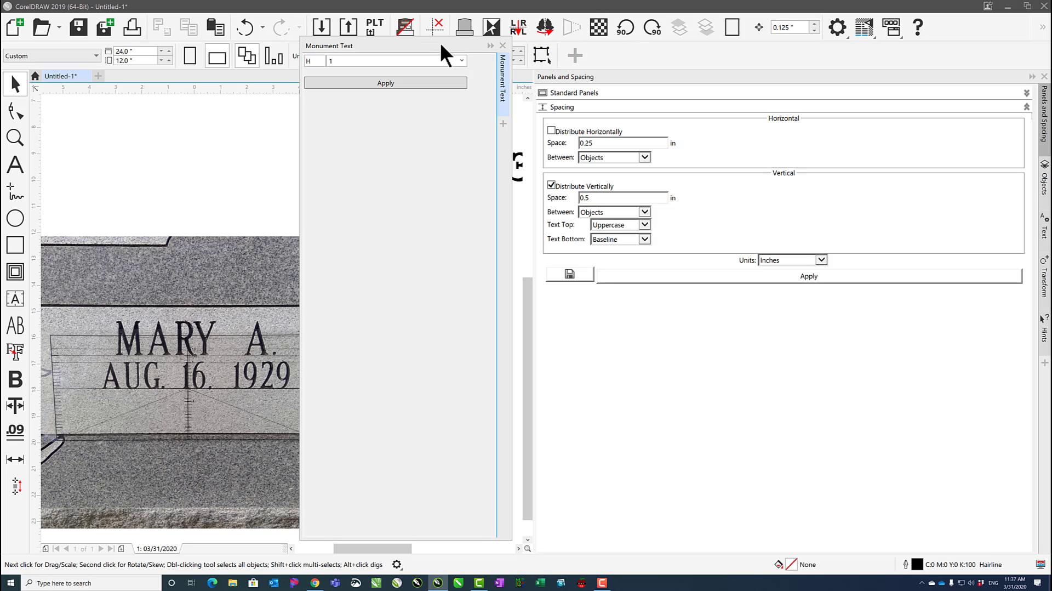
{"action": "left_click_drag", "start_coordinate": [426, 48], "coordinate": [511, 65]}
{"action": "left_click_drag", "start_coordinate": [602, 94], "coordinate": [735, 85]}
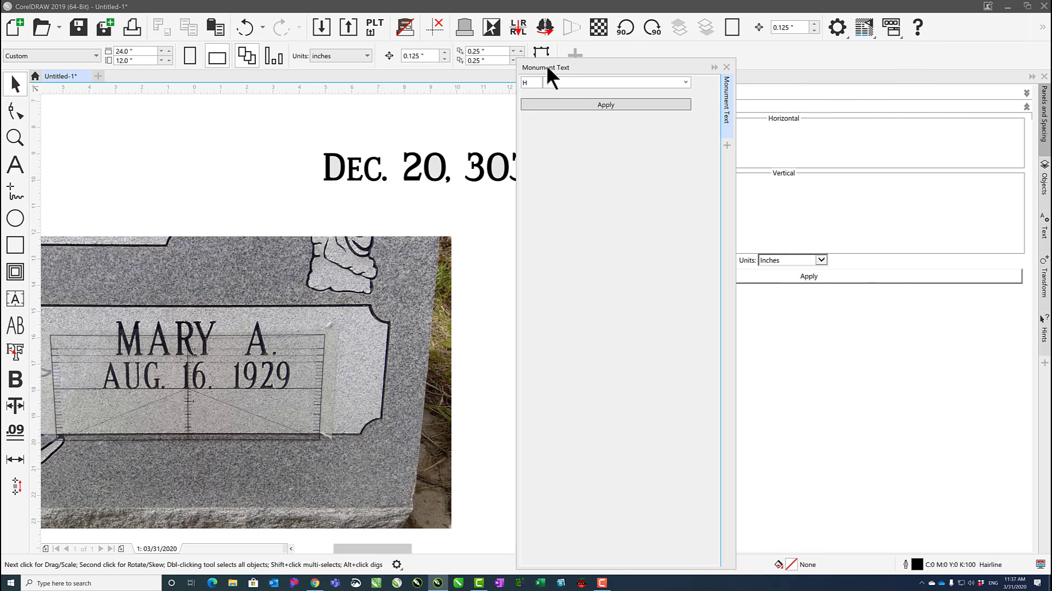
{"action": "left_click_drag", "start_coordinate": [554, 65], "coordinate": [678, 551]}
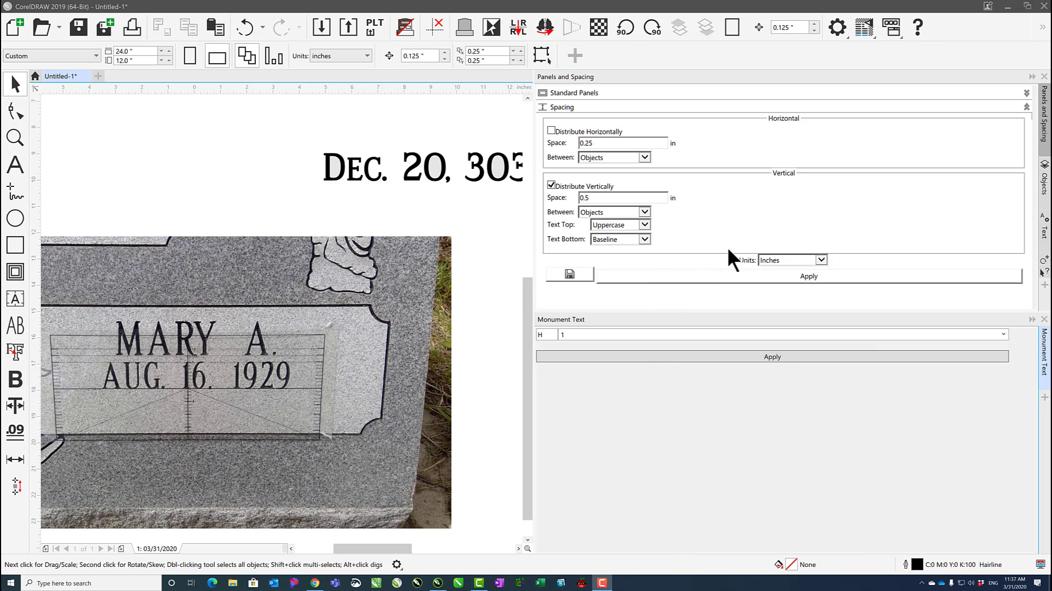
{"action": "left_click_drag", "start_coordinate": [1044, 347], "coordinate": [1043, 278]}
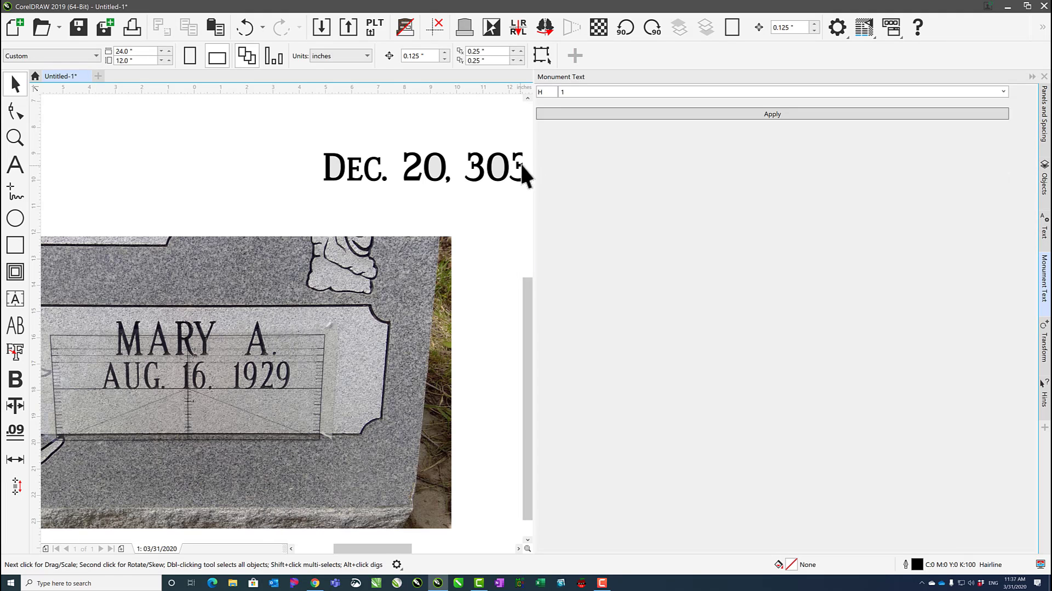
{"action": "left_click_drag", "start_coordinate": [533, 165], "coordinate": [992, 160]}
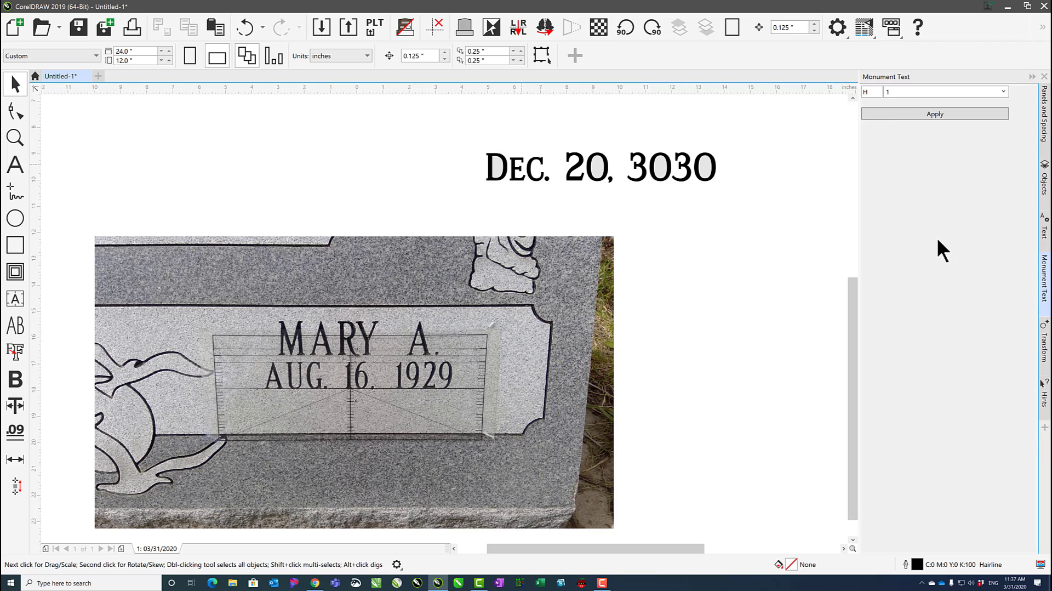
Browse the Panels and Spacing, Objects and Text dockers, and close the Panels and Spacing docker
{"action": "left_click", "coordinate": [1044, 110]}
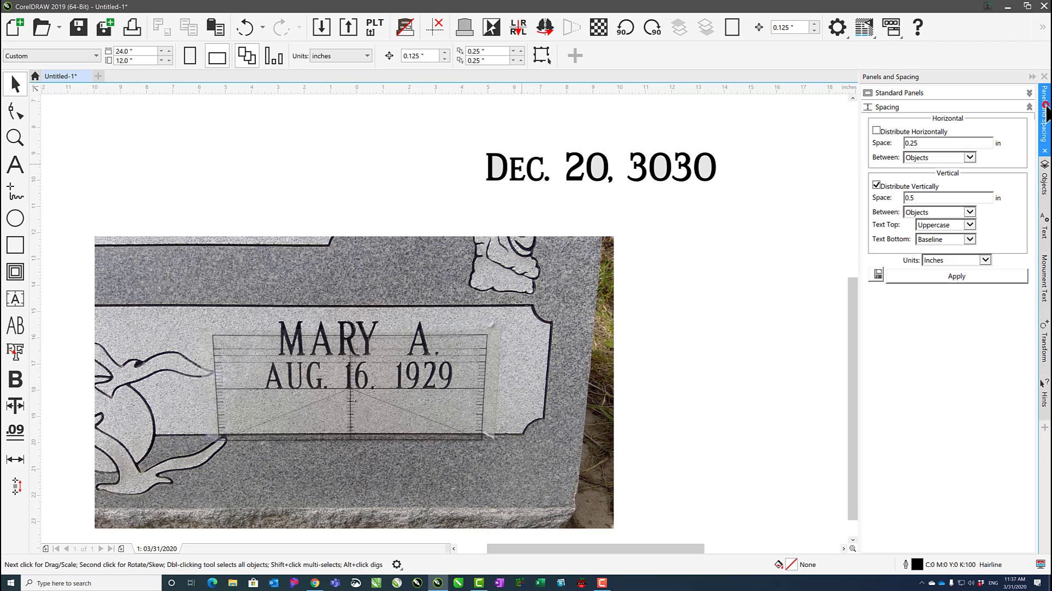
{"action": "left_click", "coordinate": [1044, 178]}
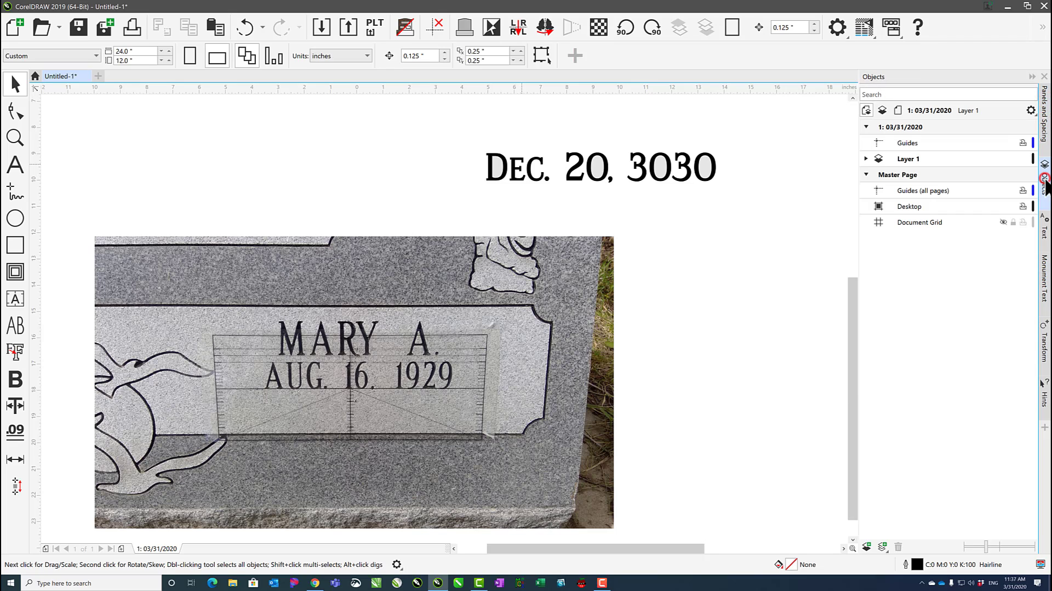
{"action": "left_click", "coordinate": [1045, 230]}
{"action": "left_click", "coordinate": [1044, 123]}
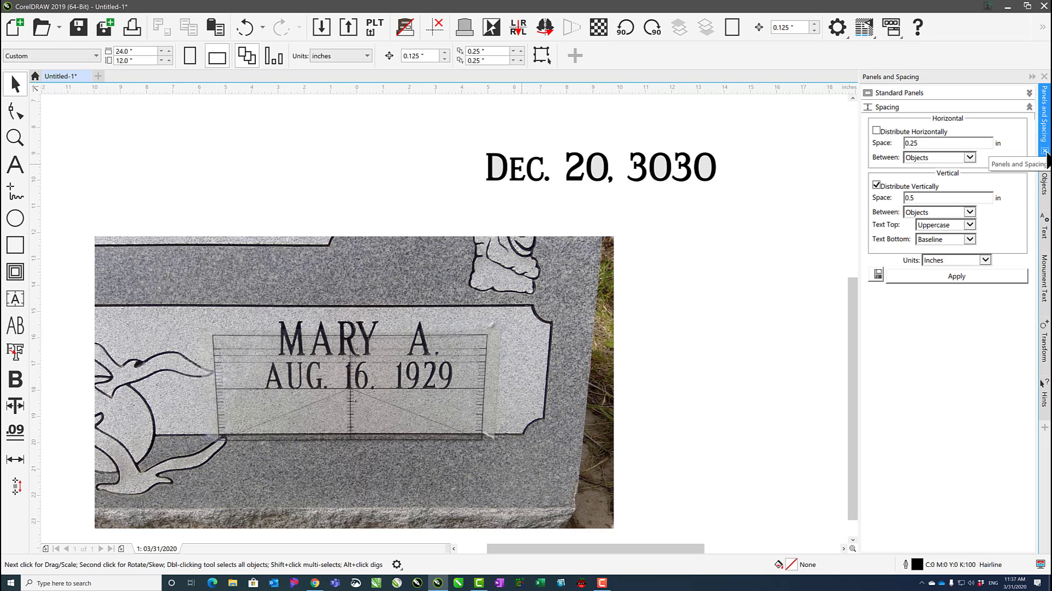
{"action": "left_click", "coordinate": [1046, 152]}
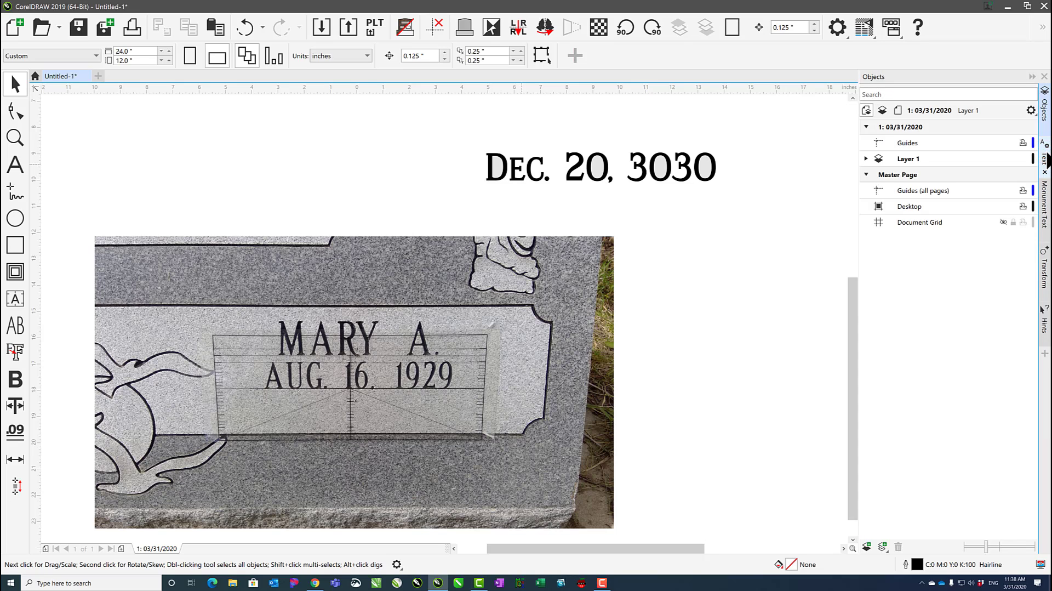
View the list of available dockers, dismiss it, and restore the Panels and Spacing docker
{"action": "left_click", "coordinate": [1045, 354]}
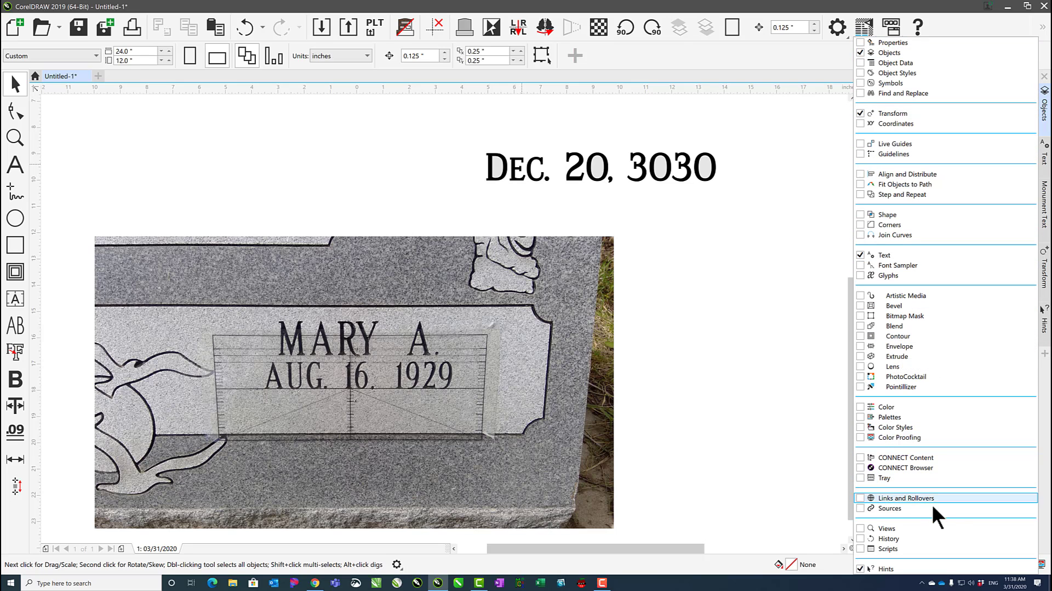
{"action": "left_click", "coordinate": [1047, 383]}
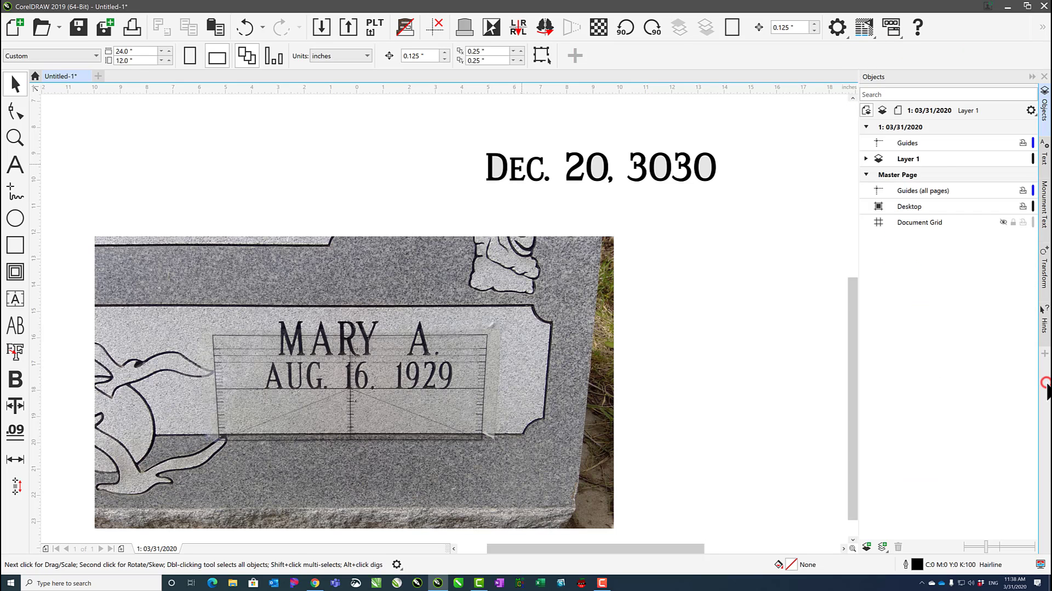
{"action": "left_click", "coordinate": [897, 29]}
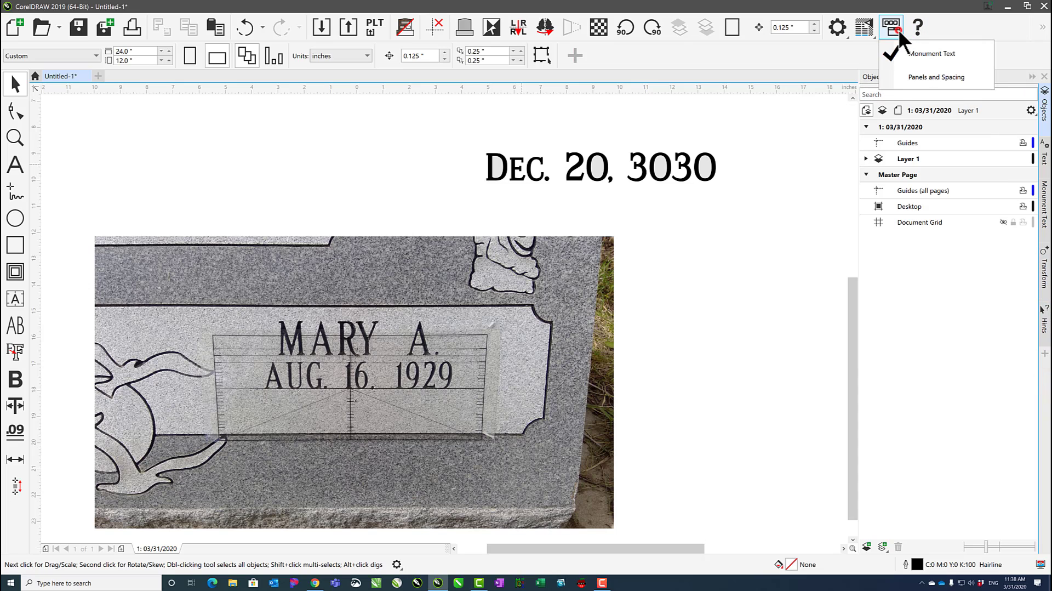
{"action": "left_click", "coordinate": [893, 78]}
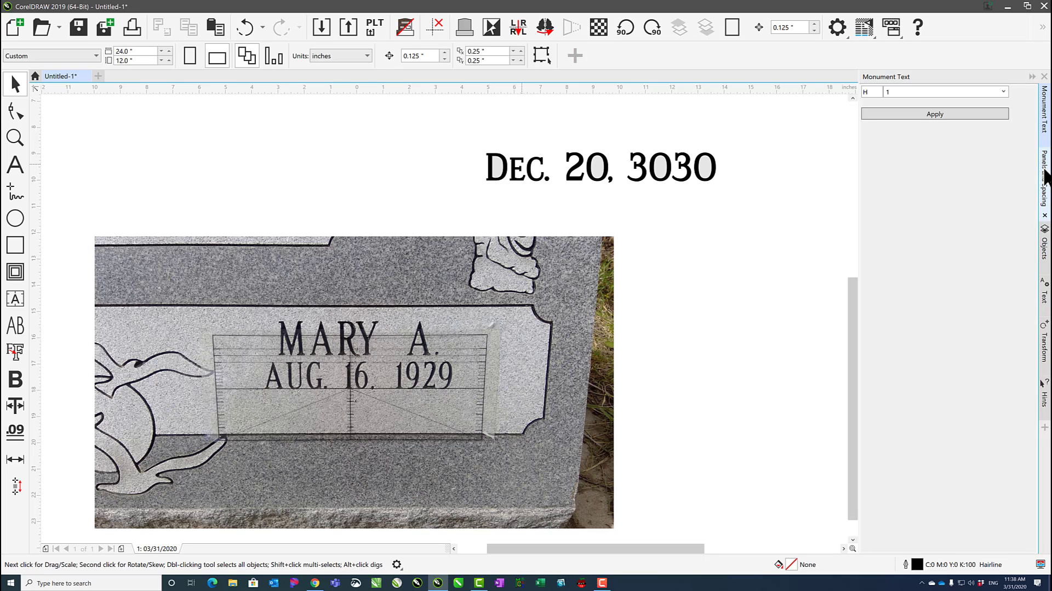
Show the Panels and Spacing, Monument Text, Objects, Text and Transform dockers in turn, and check Transform with the headstone photo selected, deselecting it again
{"action": "left_click", "coordinate": [1044, 164]}
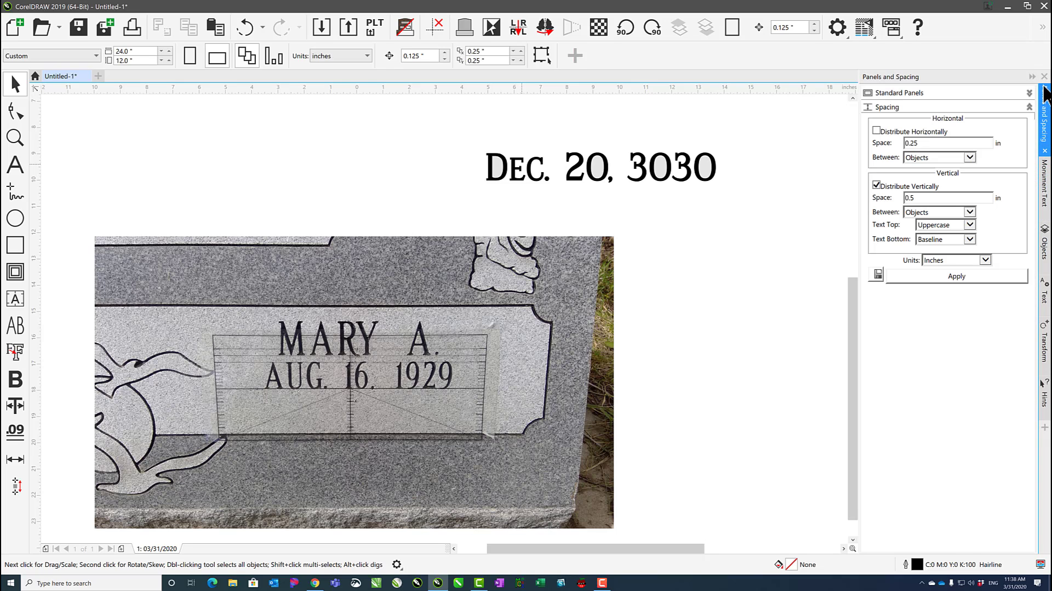
{"action": "left_click", "coordinate": [1046, 186]}
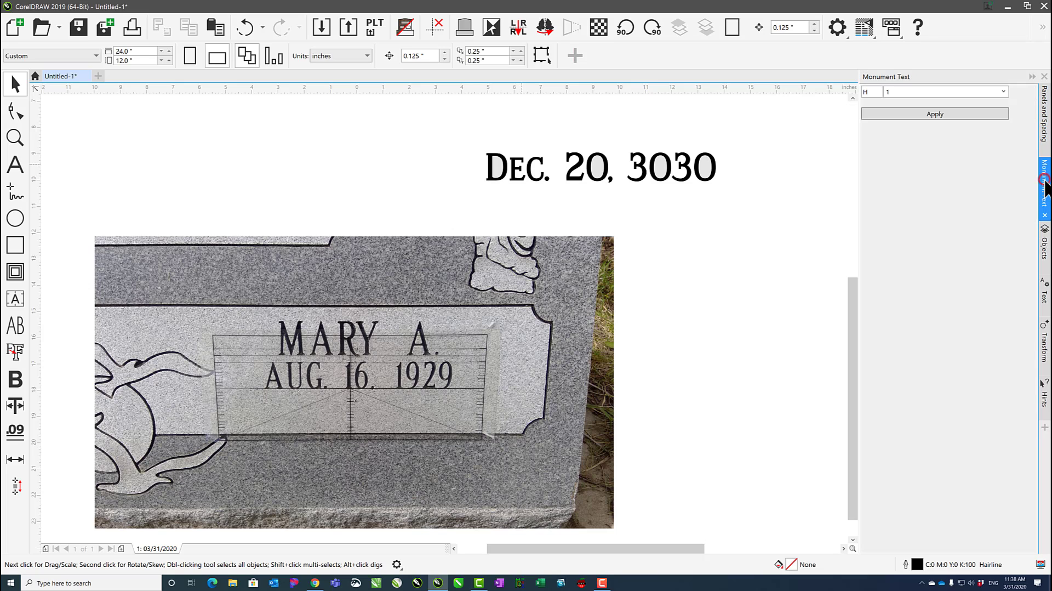
{"action": "left_click", "coordinate": [1044, 250]}
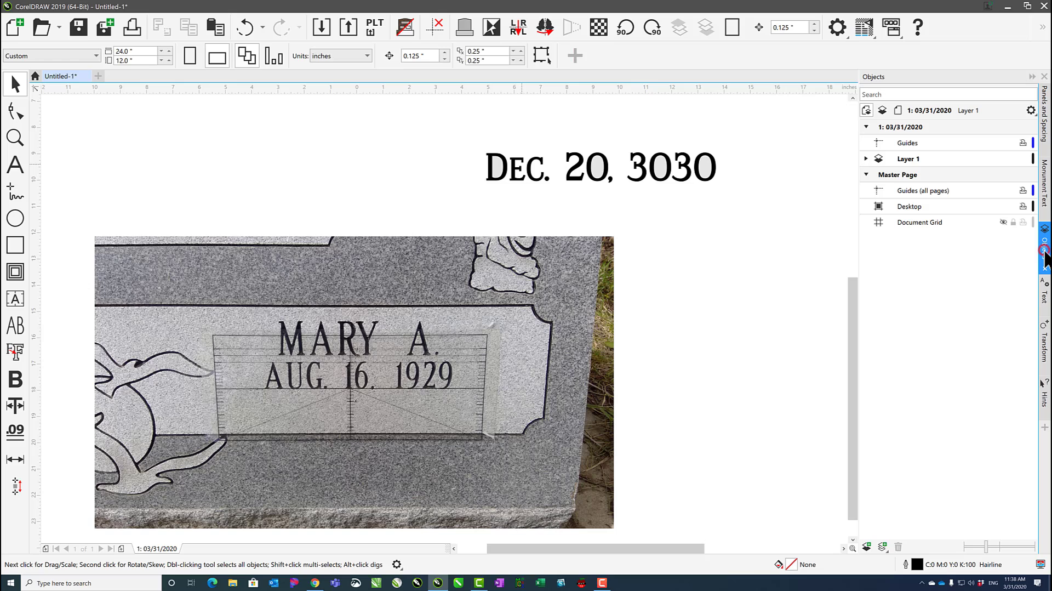
{"action": "left_click", "coordinate": [1043, 297]}
{"action": "left_click", "coordinate": [1045, 345]}
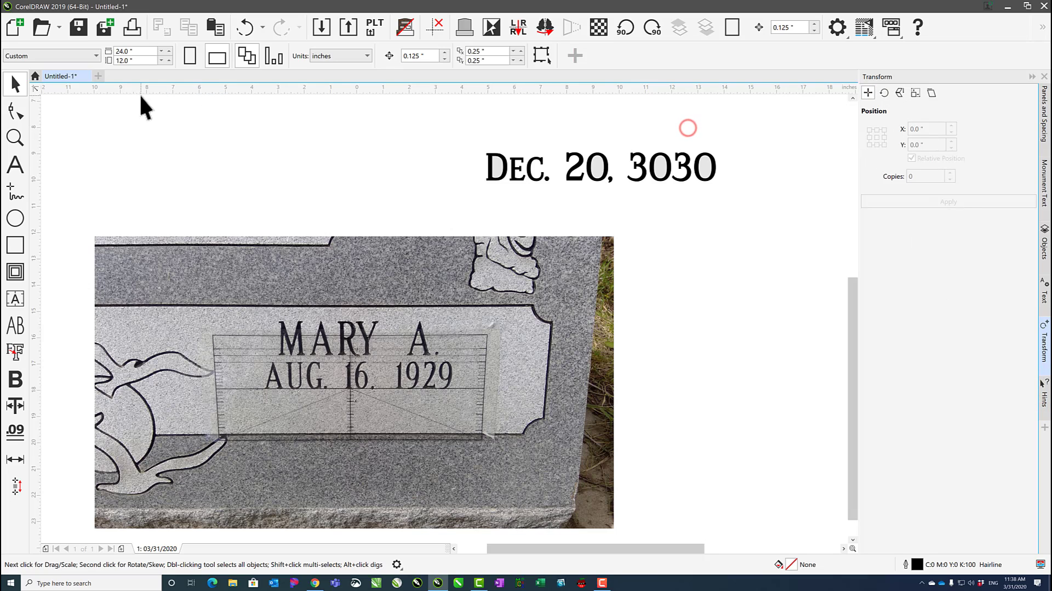
{"action": "left_click", "coordinate": [450, 262]}
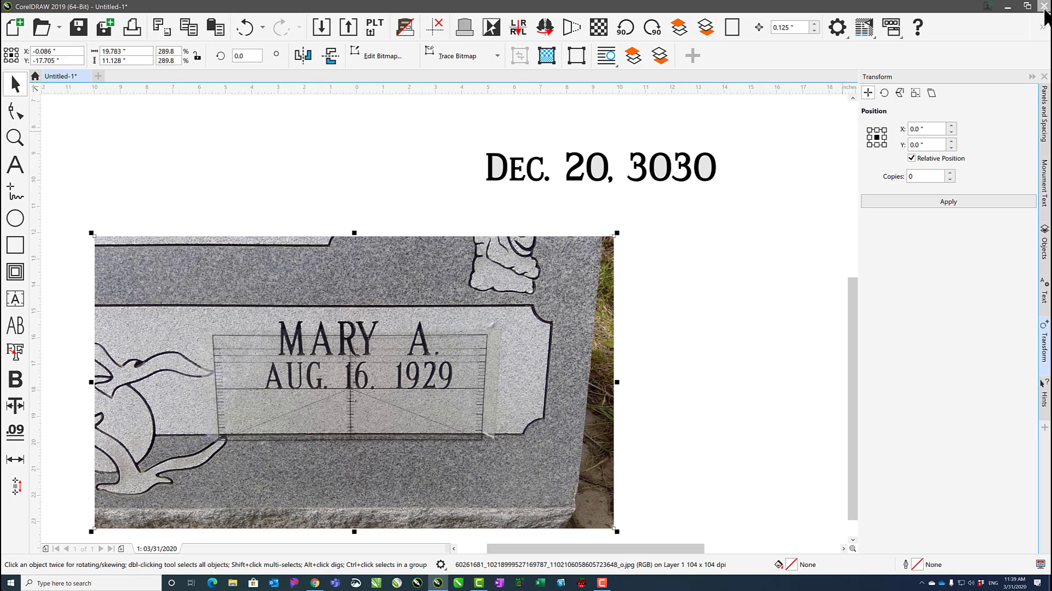
{"action": "left_click", "coordinate": [403, 153]}
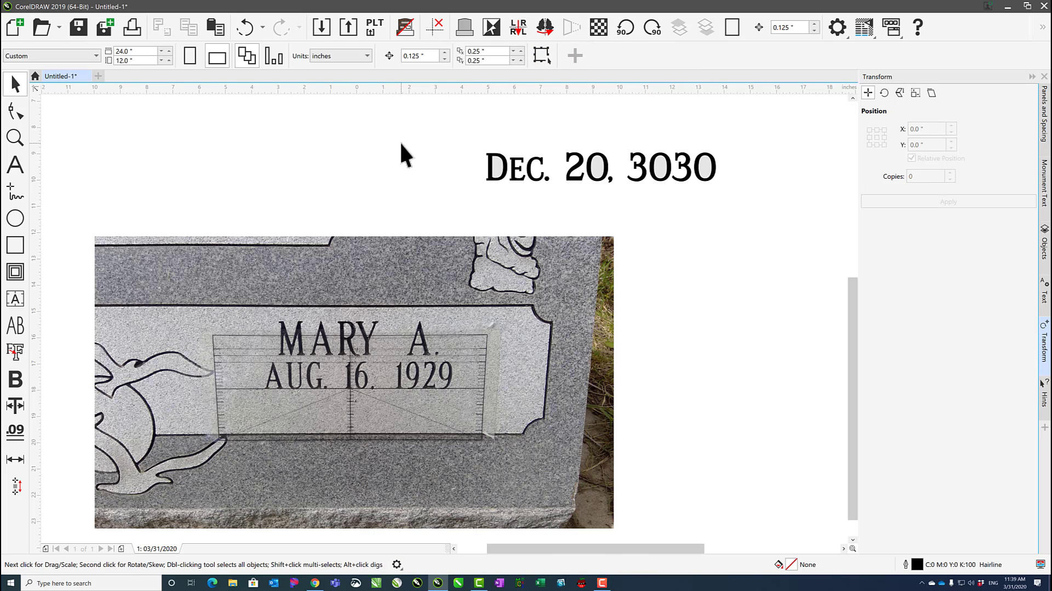